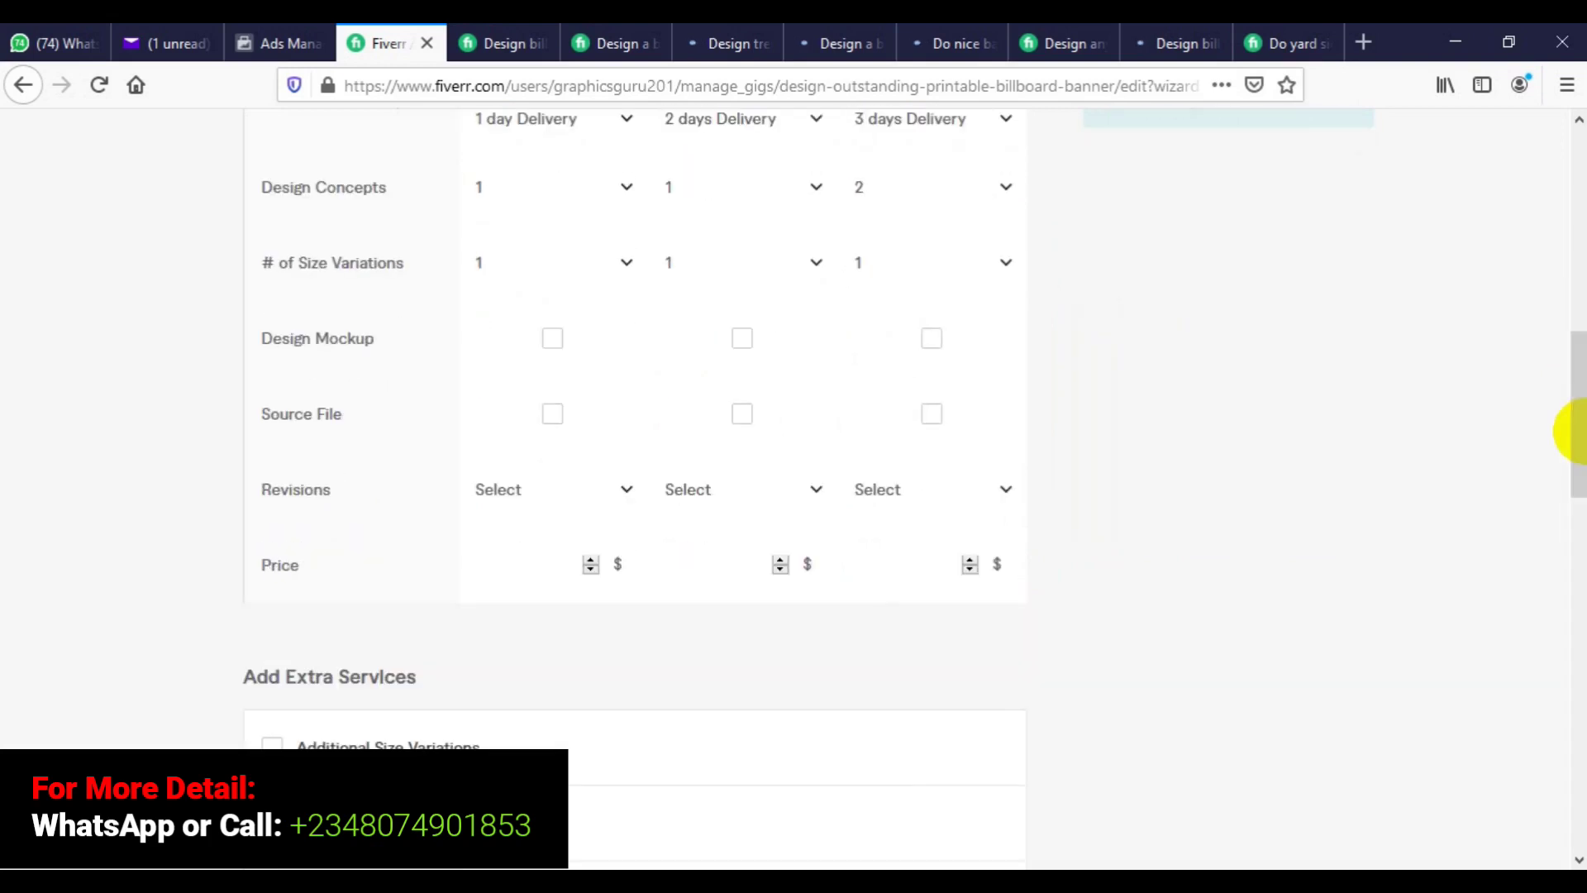
Include the design mockup and source file in the 2-day and 3-day delivery packages
{"action": "mouse_move", "coordinate": [941, 347]}
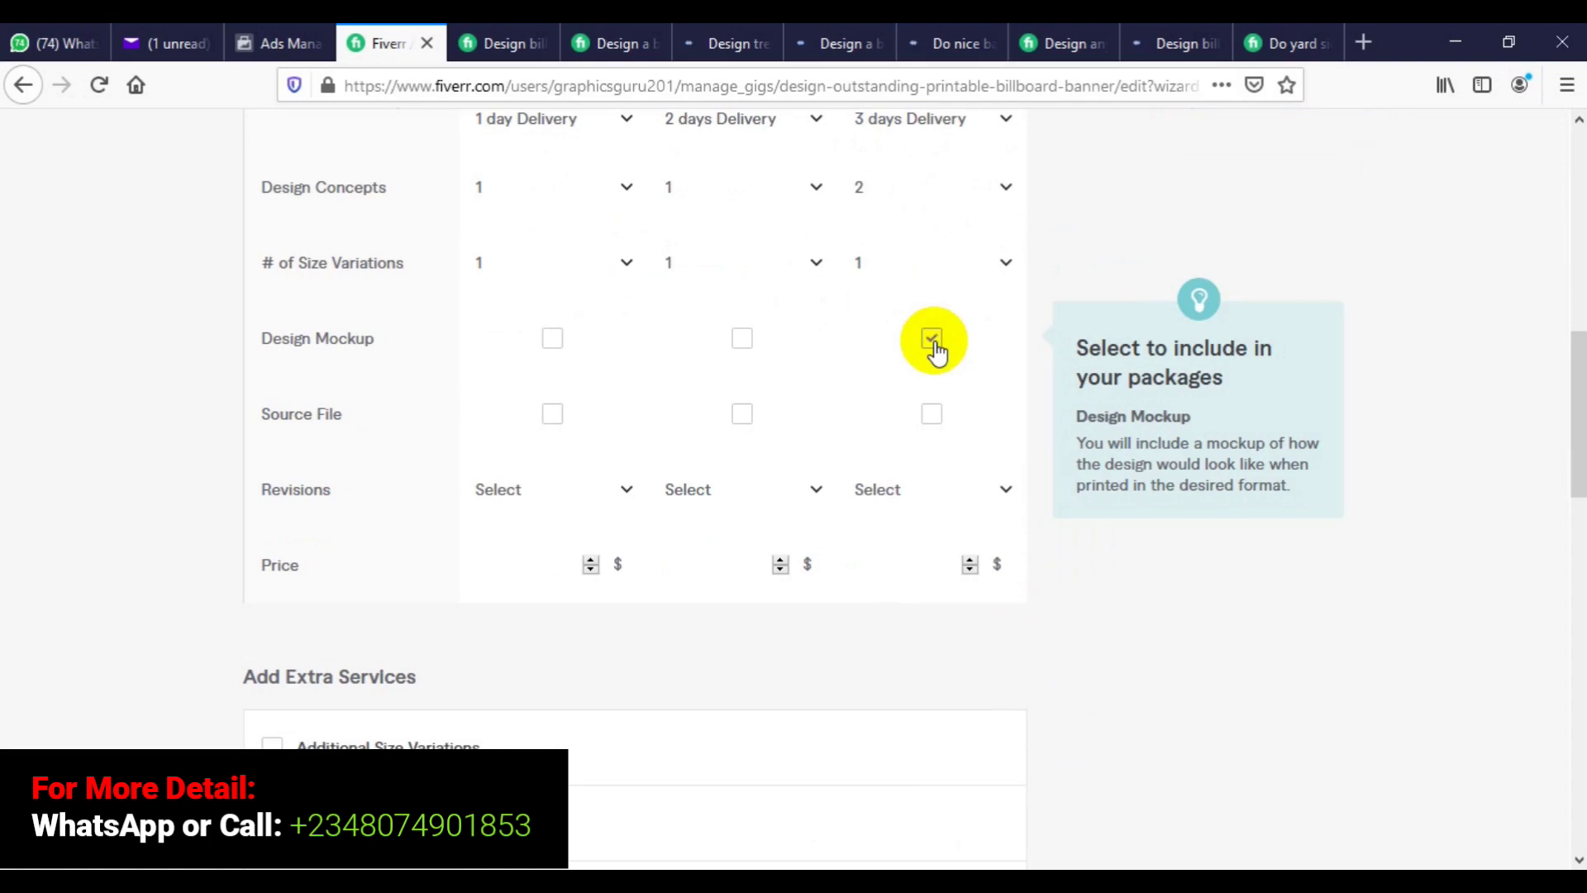
{"action": "left_click", "coordinate": [742, 340]}
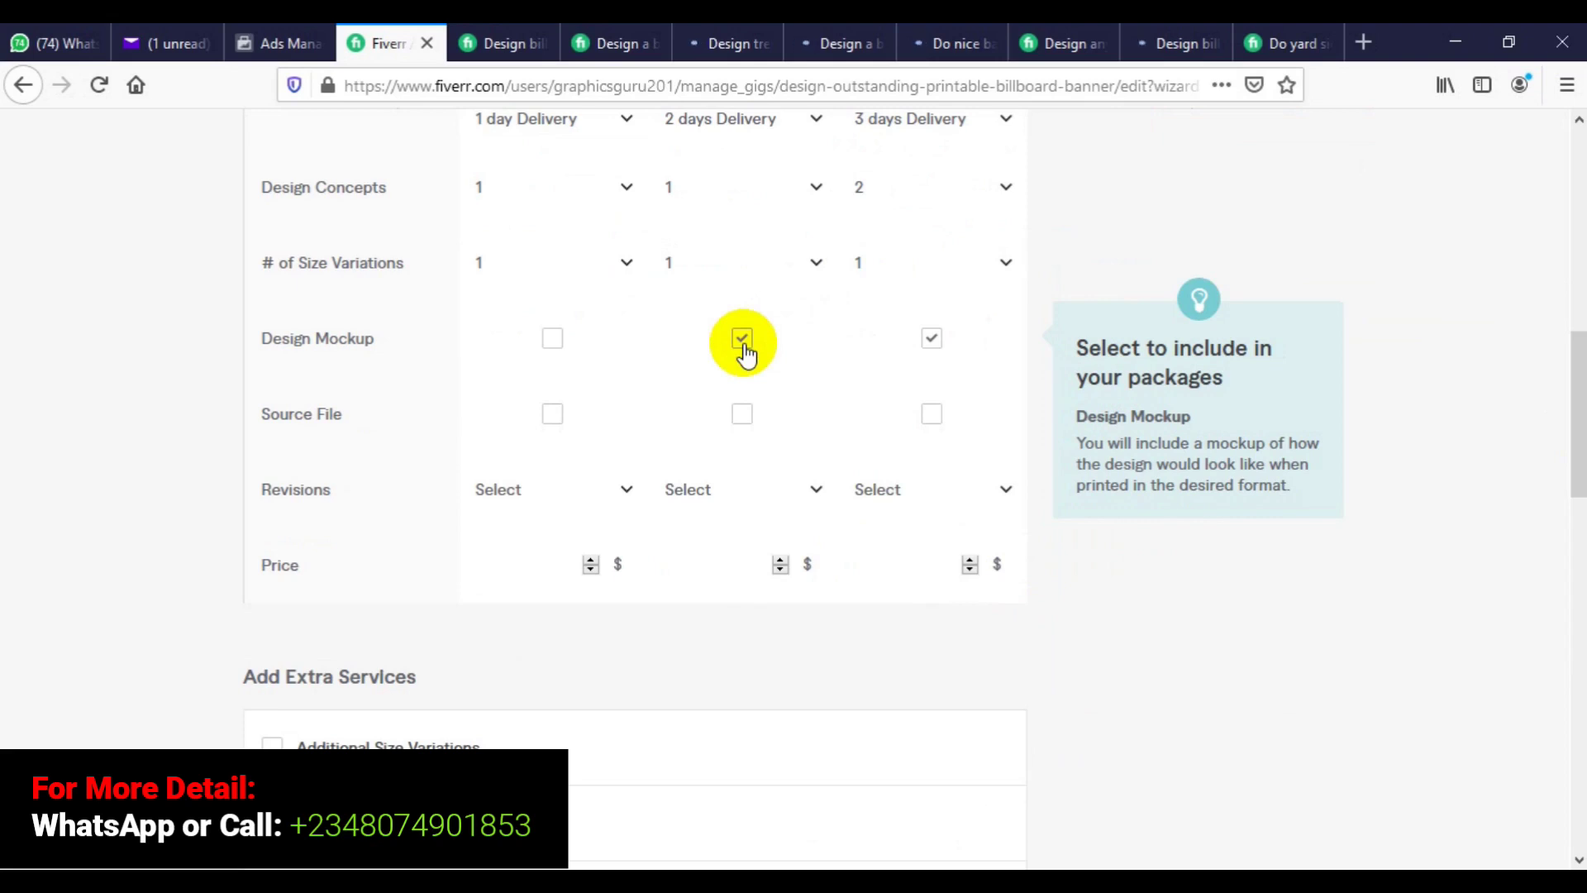
{"action": "left_click", "coordinate": [743, 417]}
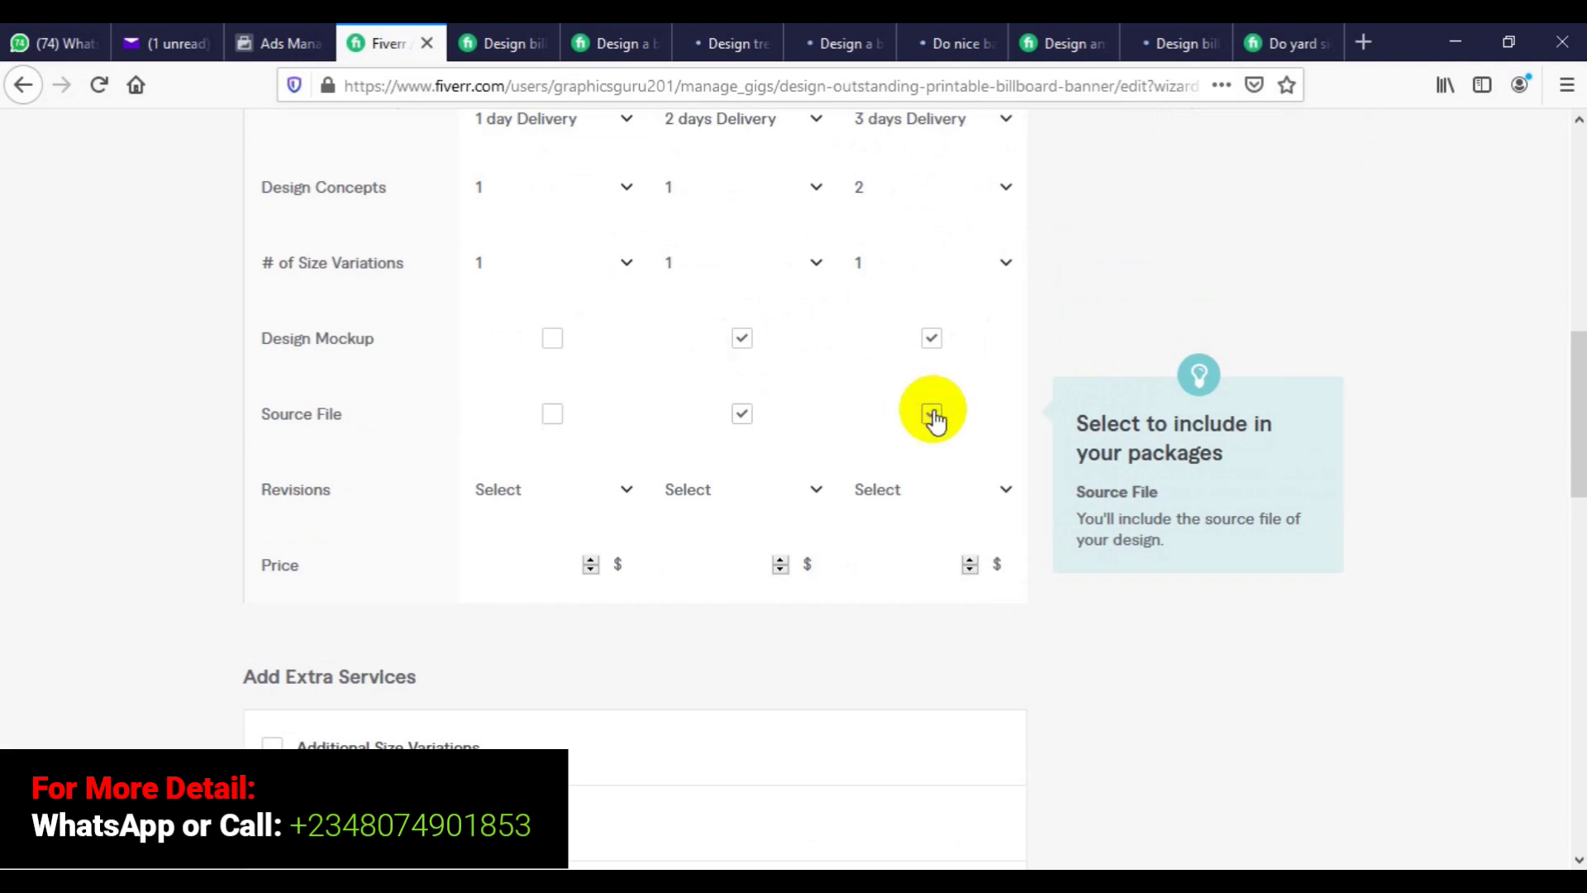
Set the revisions to Unlimited for all three packages
{"action": "left_click", "coordinate": [626, 492]}
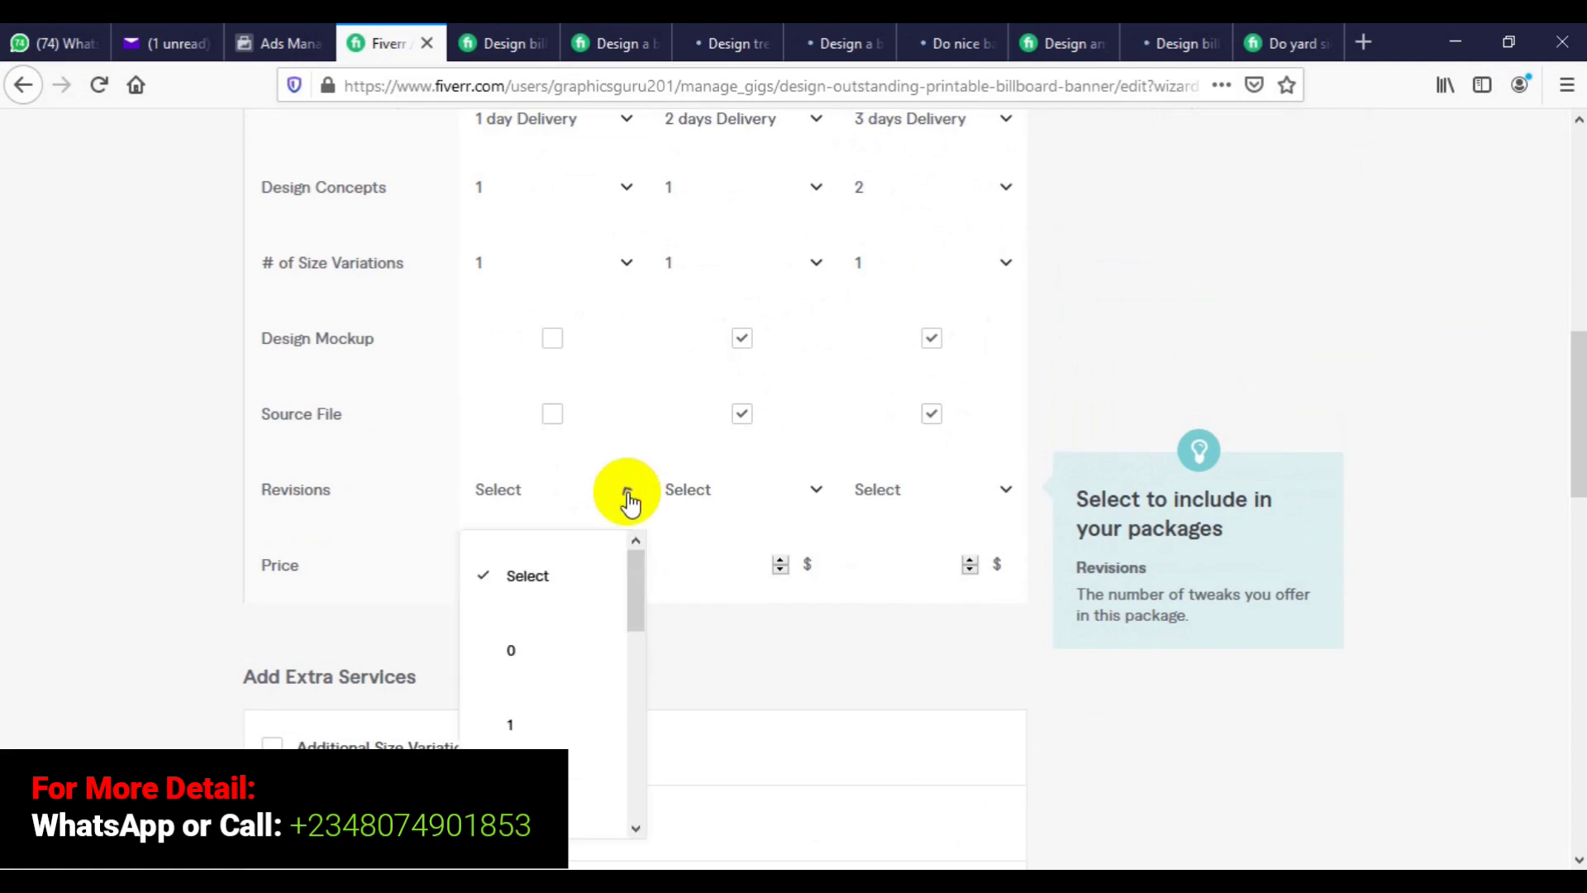
{"action": "left_click_drag", "start_coordinate": [638, 567], "coordinate": [638, 786]}
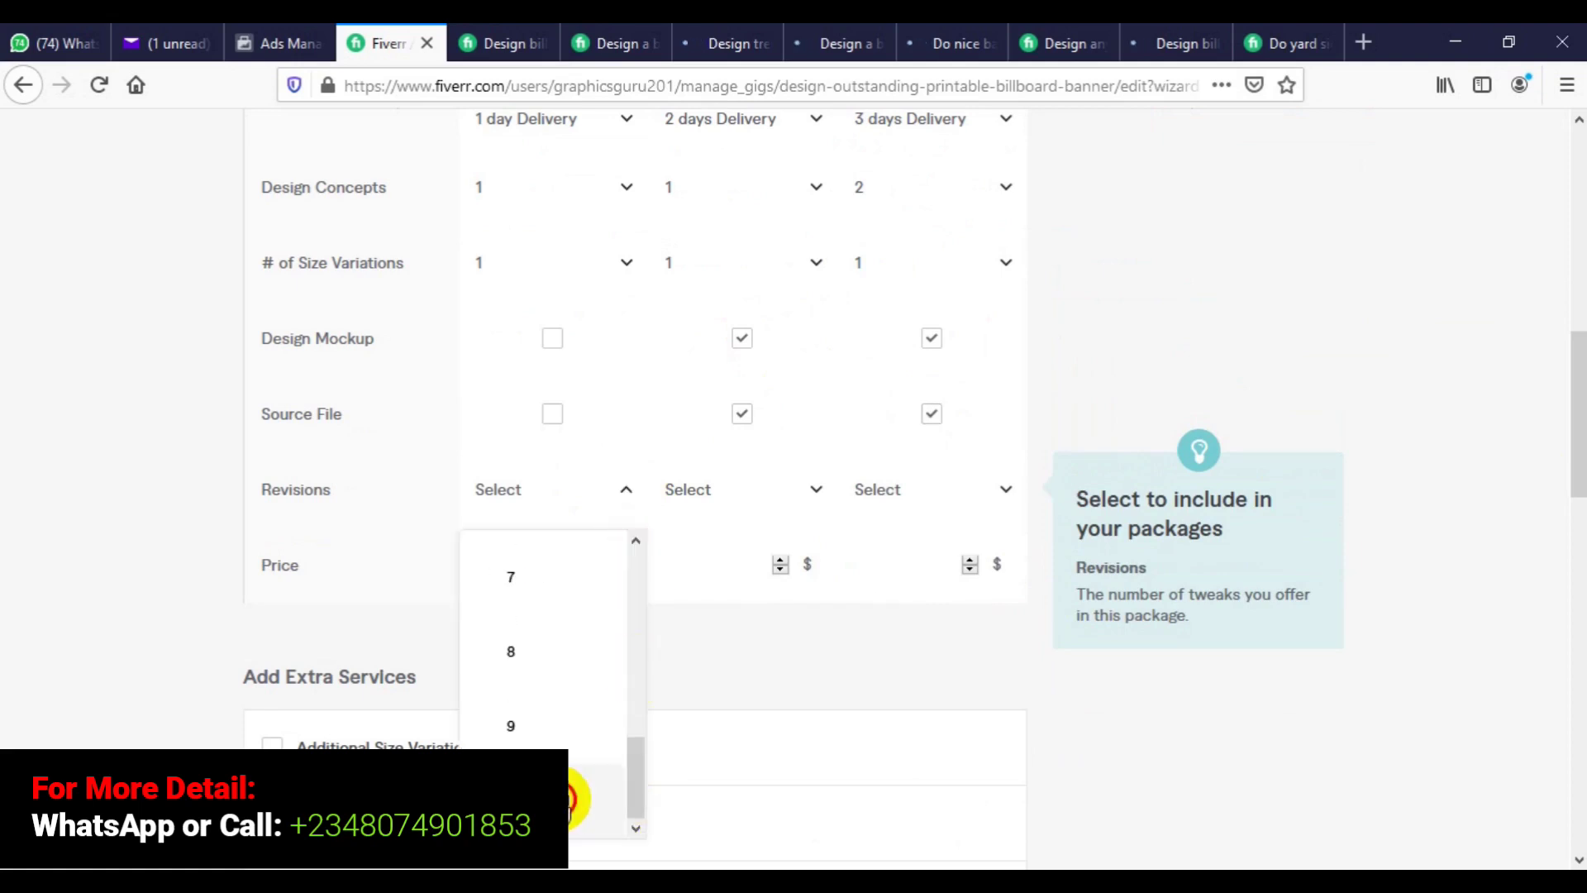
{"action": "left_click", "coordinate": [558, 799]}
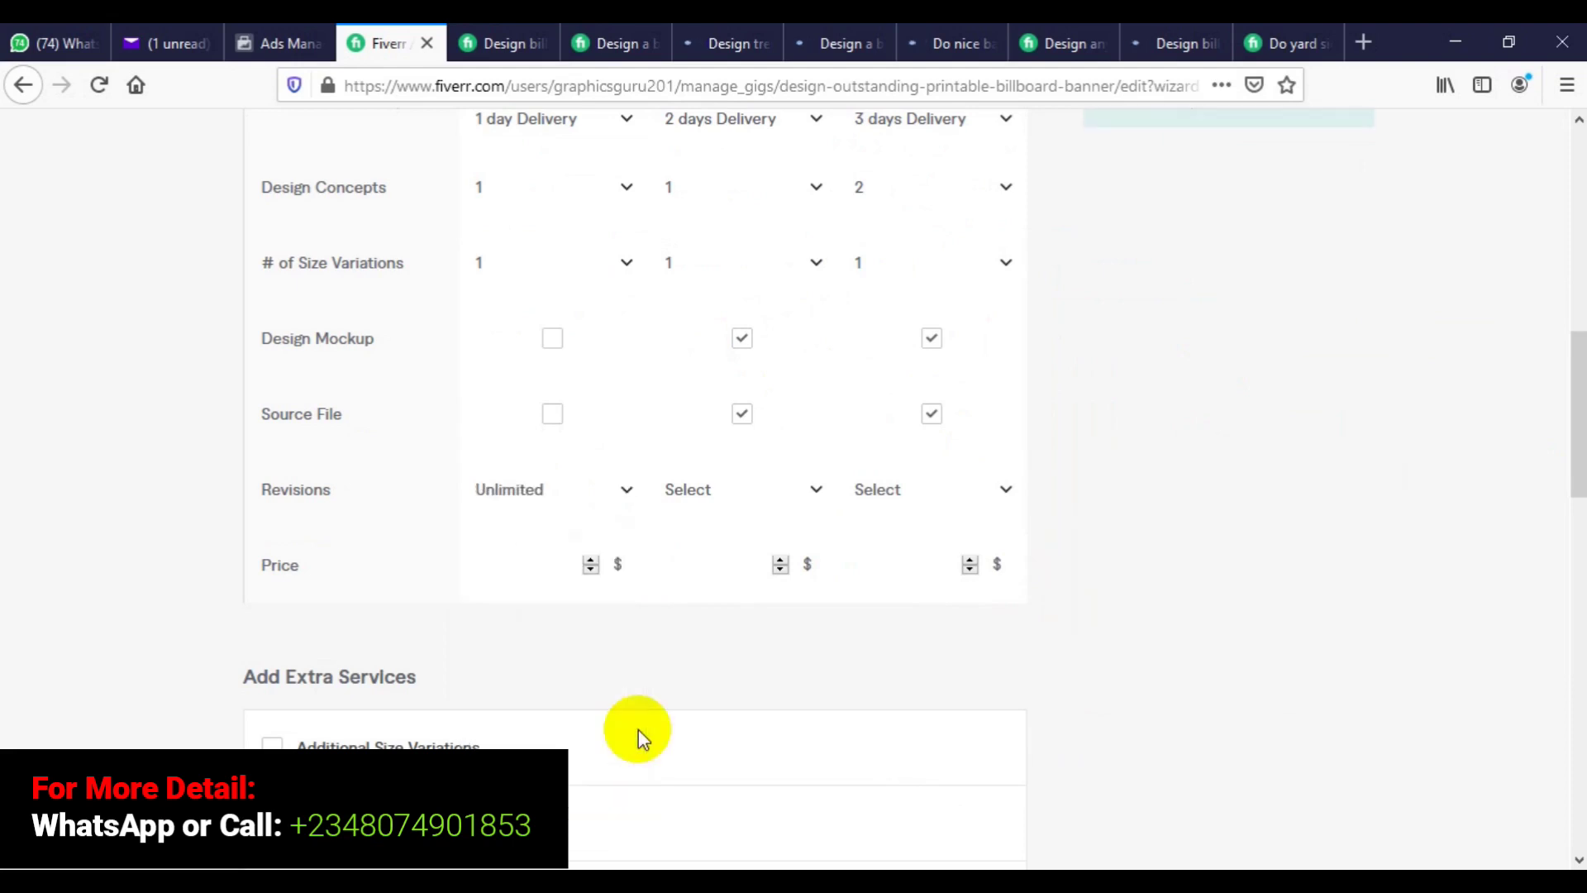
{"action": "left_click", "coordinate": [814, 491]}
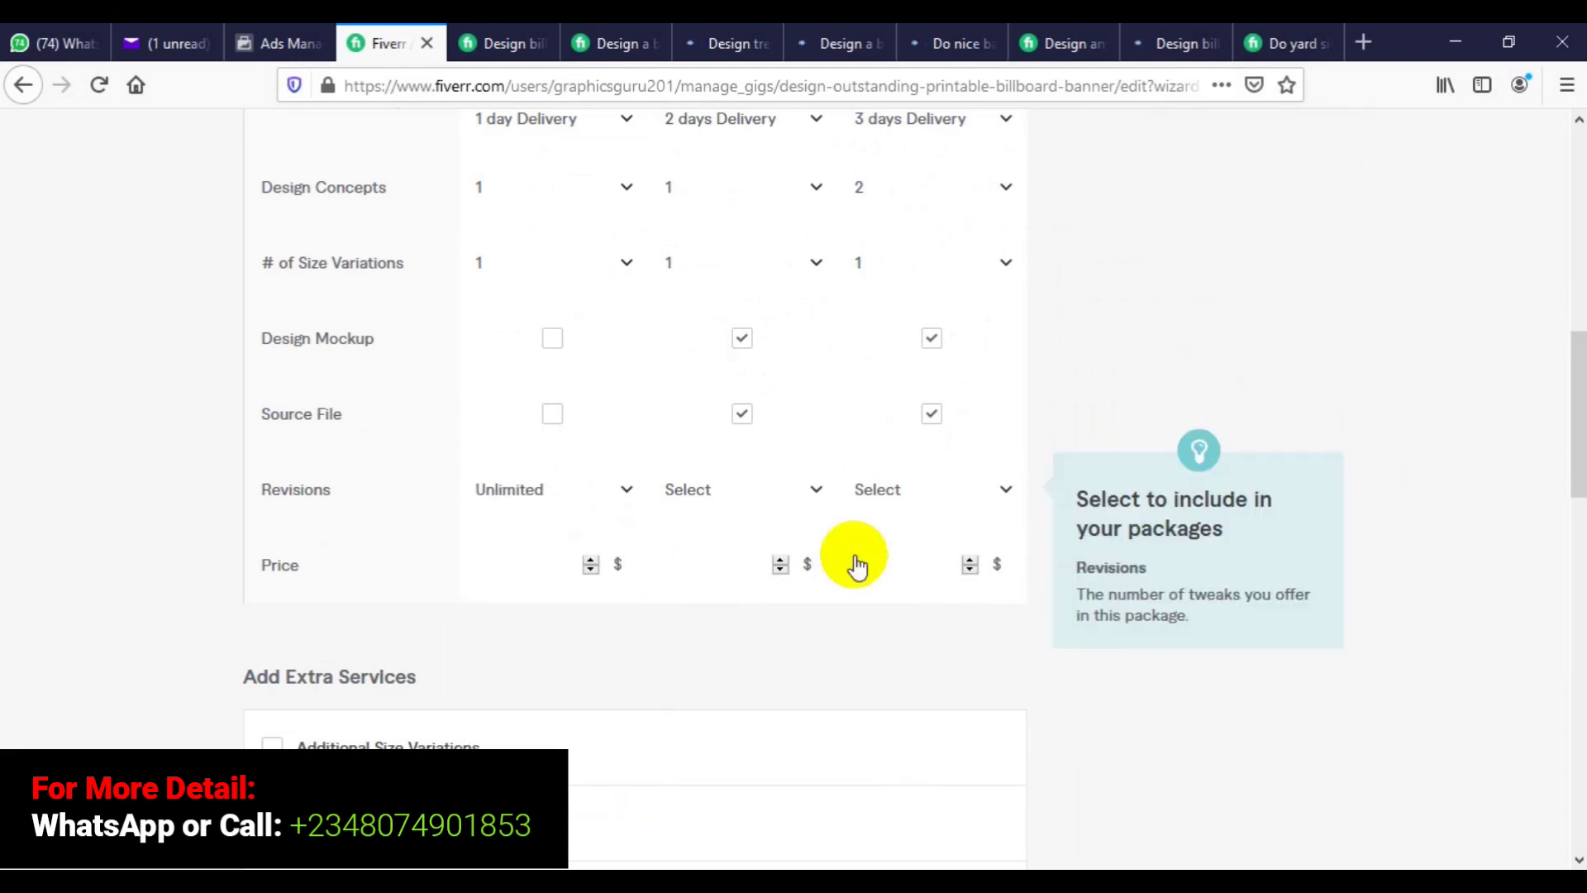
{"action": "left_click_drag", "start_coordinate": [823, 606], "coordinate": [823, 808]}
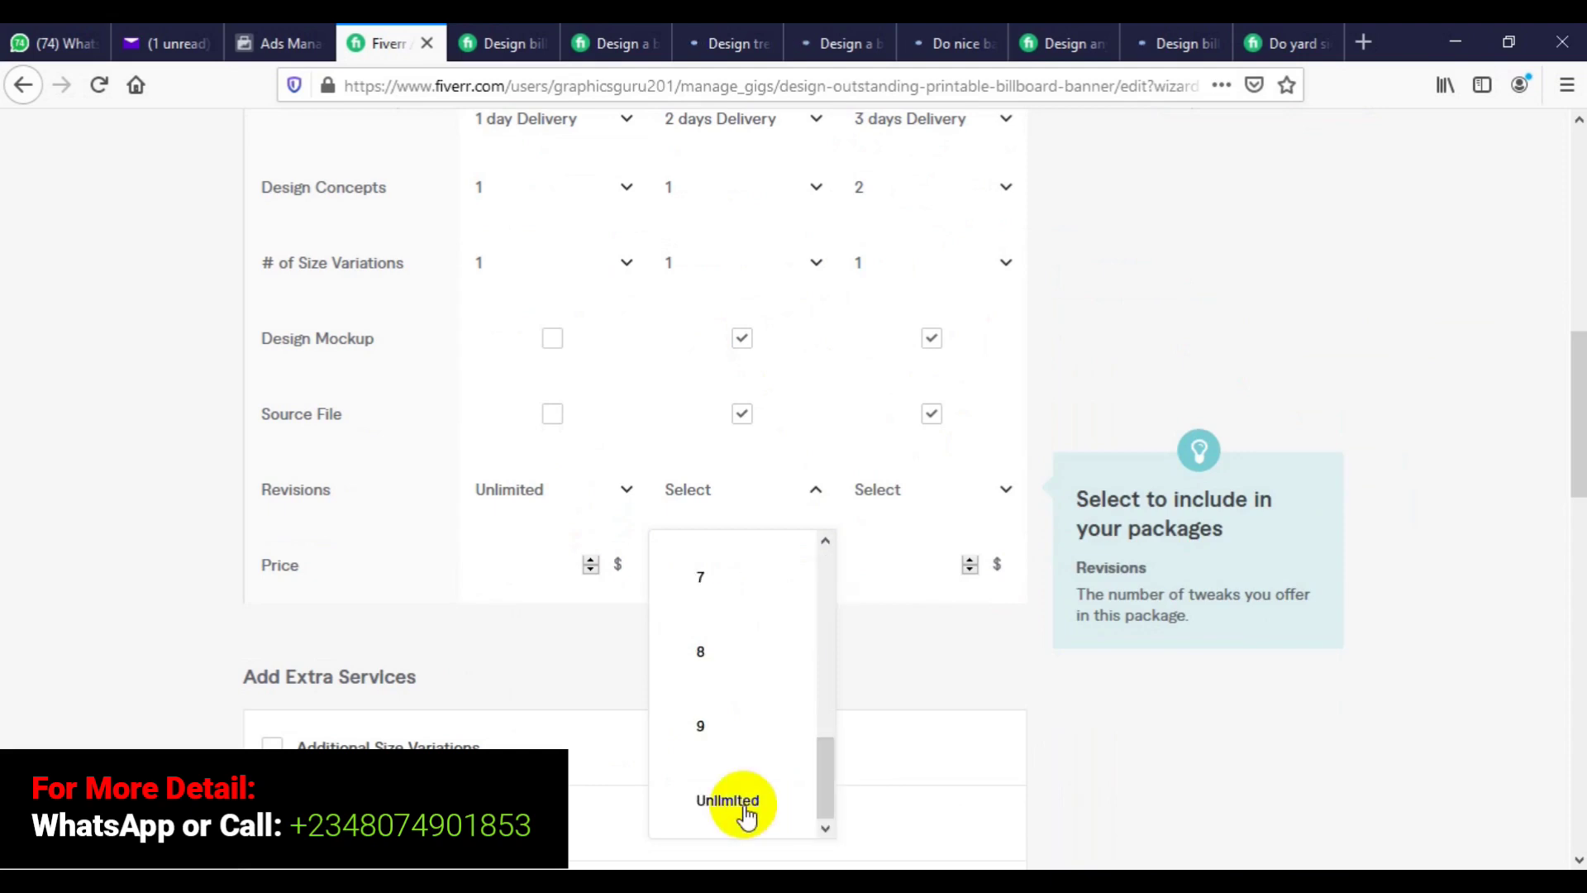
{"action": "left_click", "coordinate": [744, 806]}
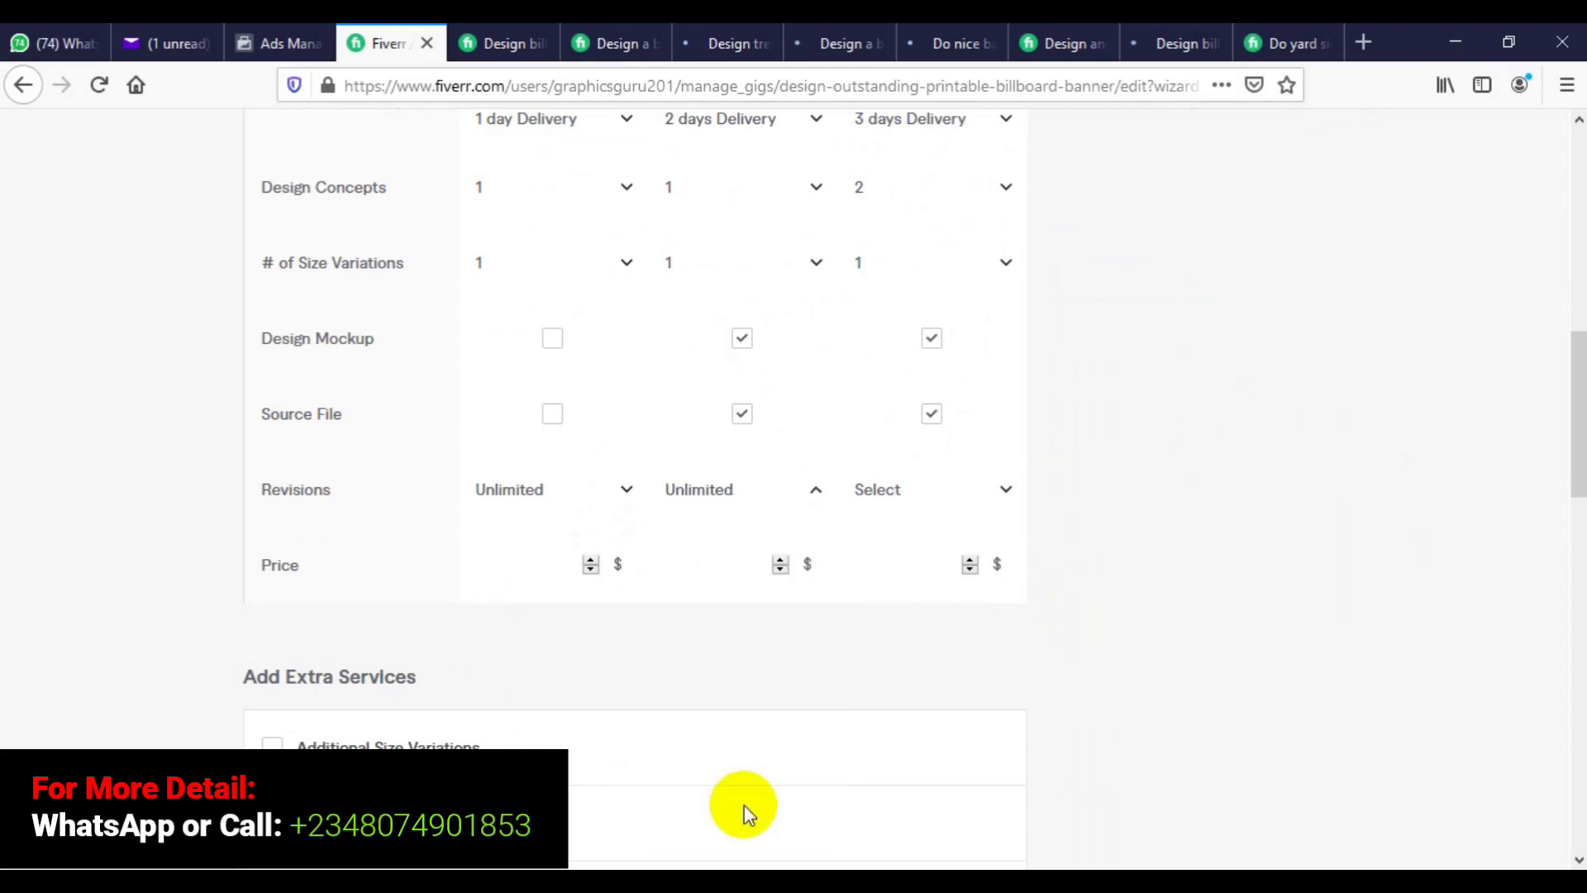
{"action": "left_click", "coordinate": [1008, 492]}
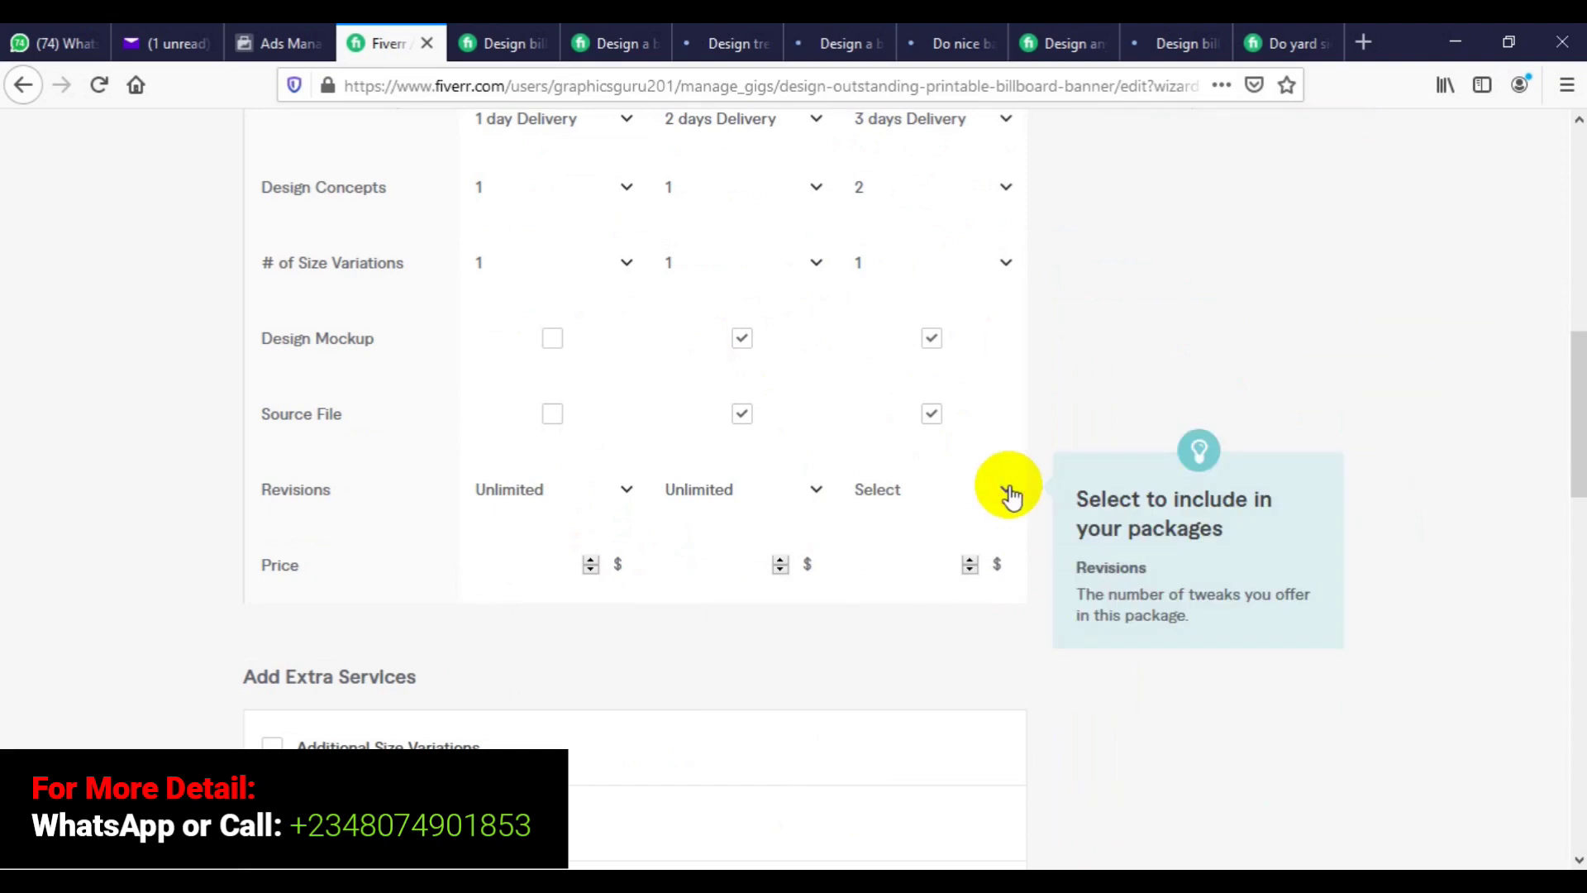
{"action": "left_click", "coordinate": [1016, 740]}
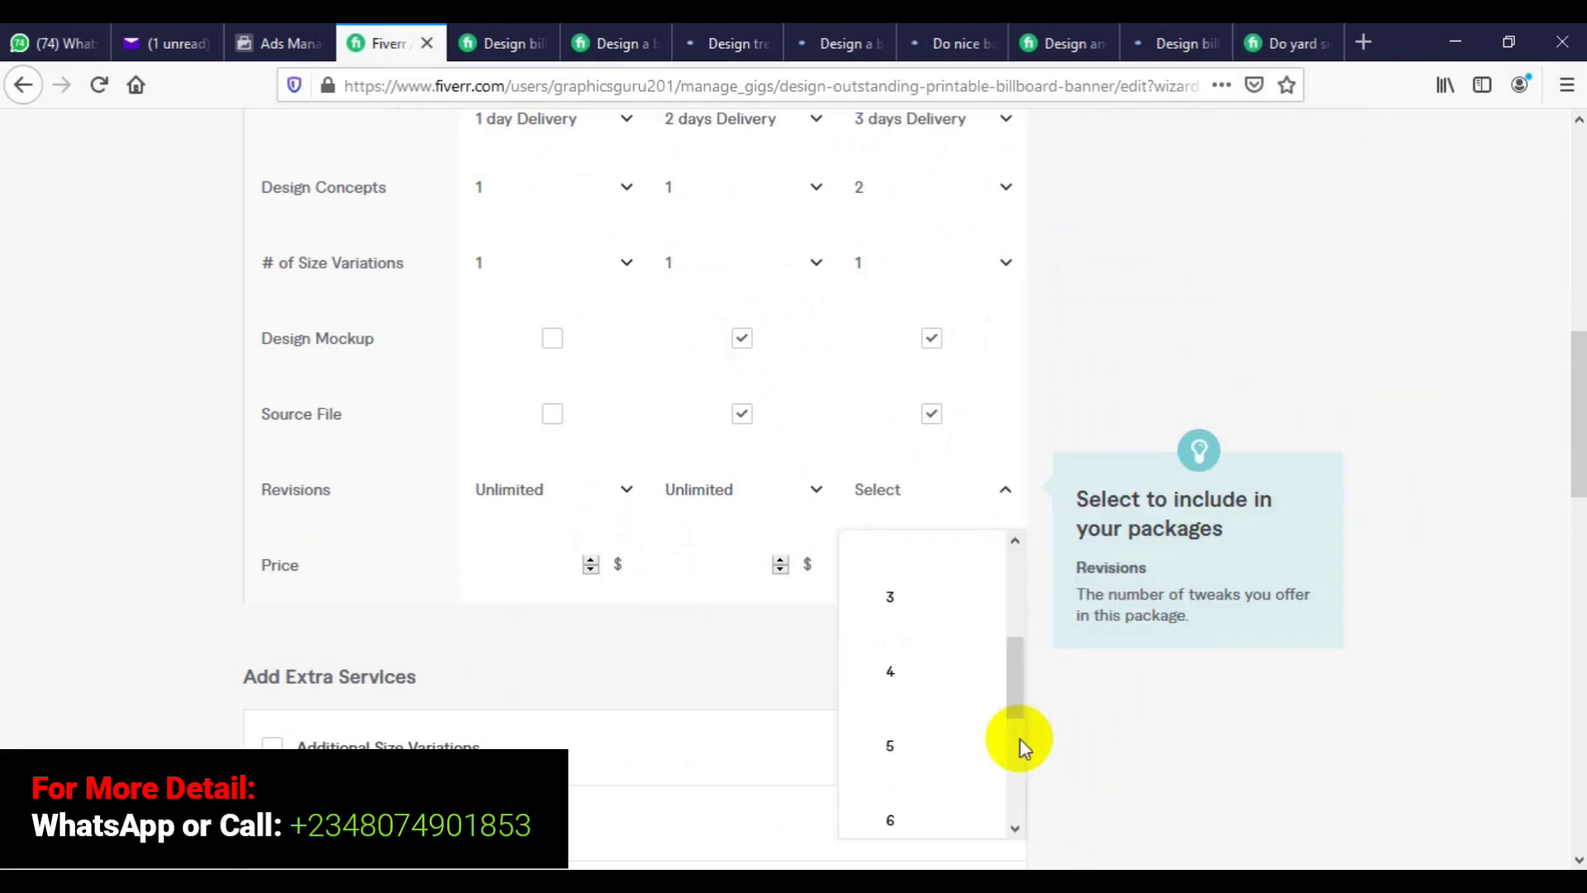
{"action": "left_click_drag", "start_coordinate": [1018, 696], "coordinate": [1020, 801]}
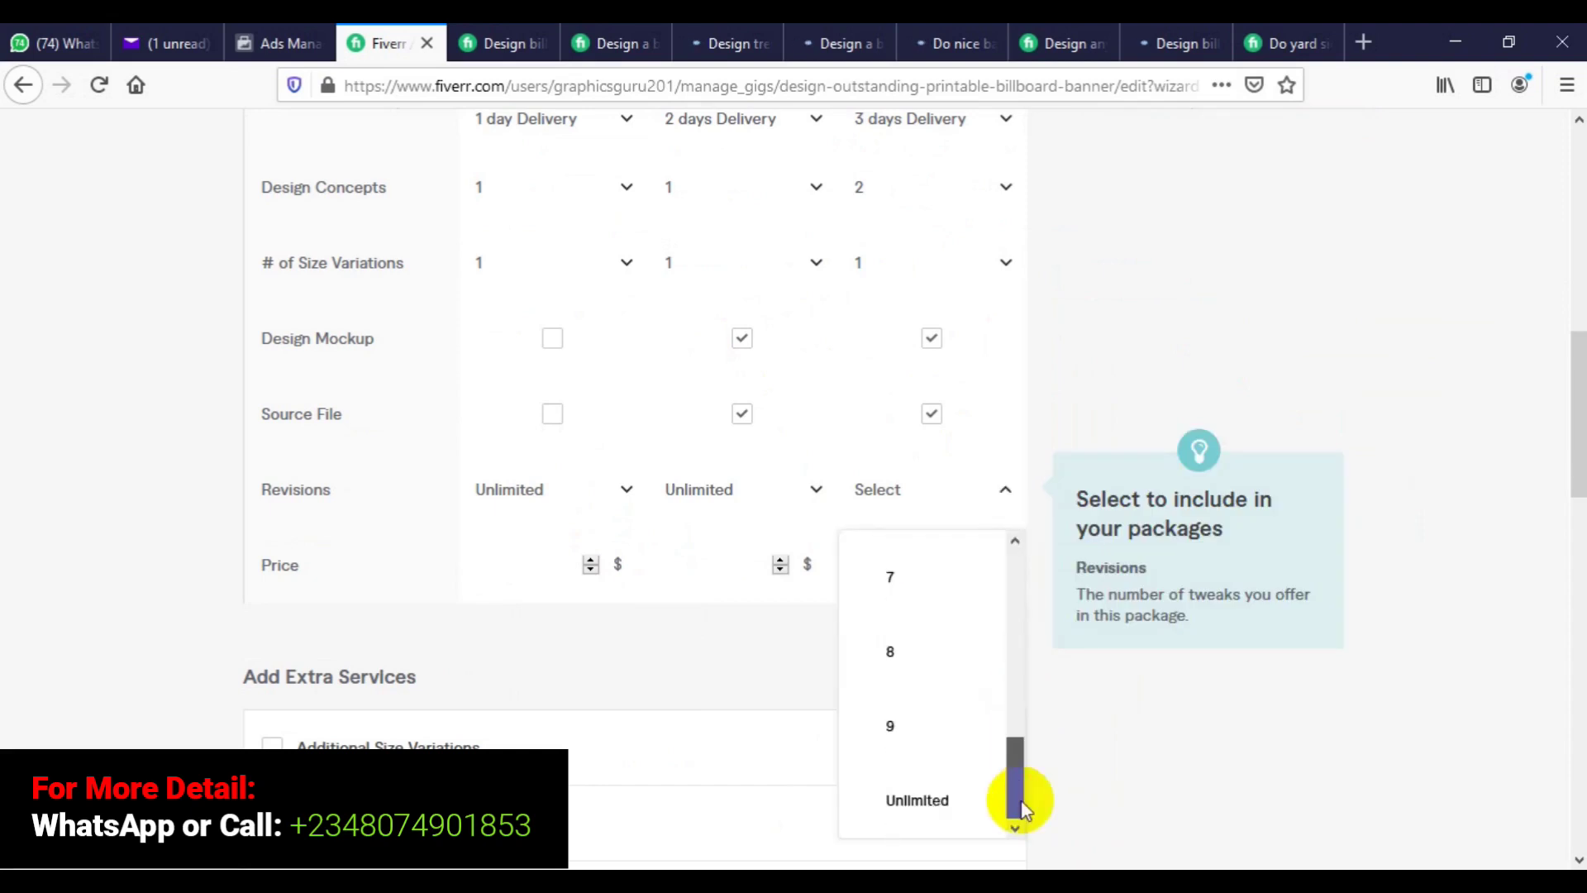
{"action": "left_click", "coordinate": [945, 802]}
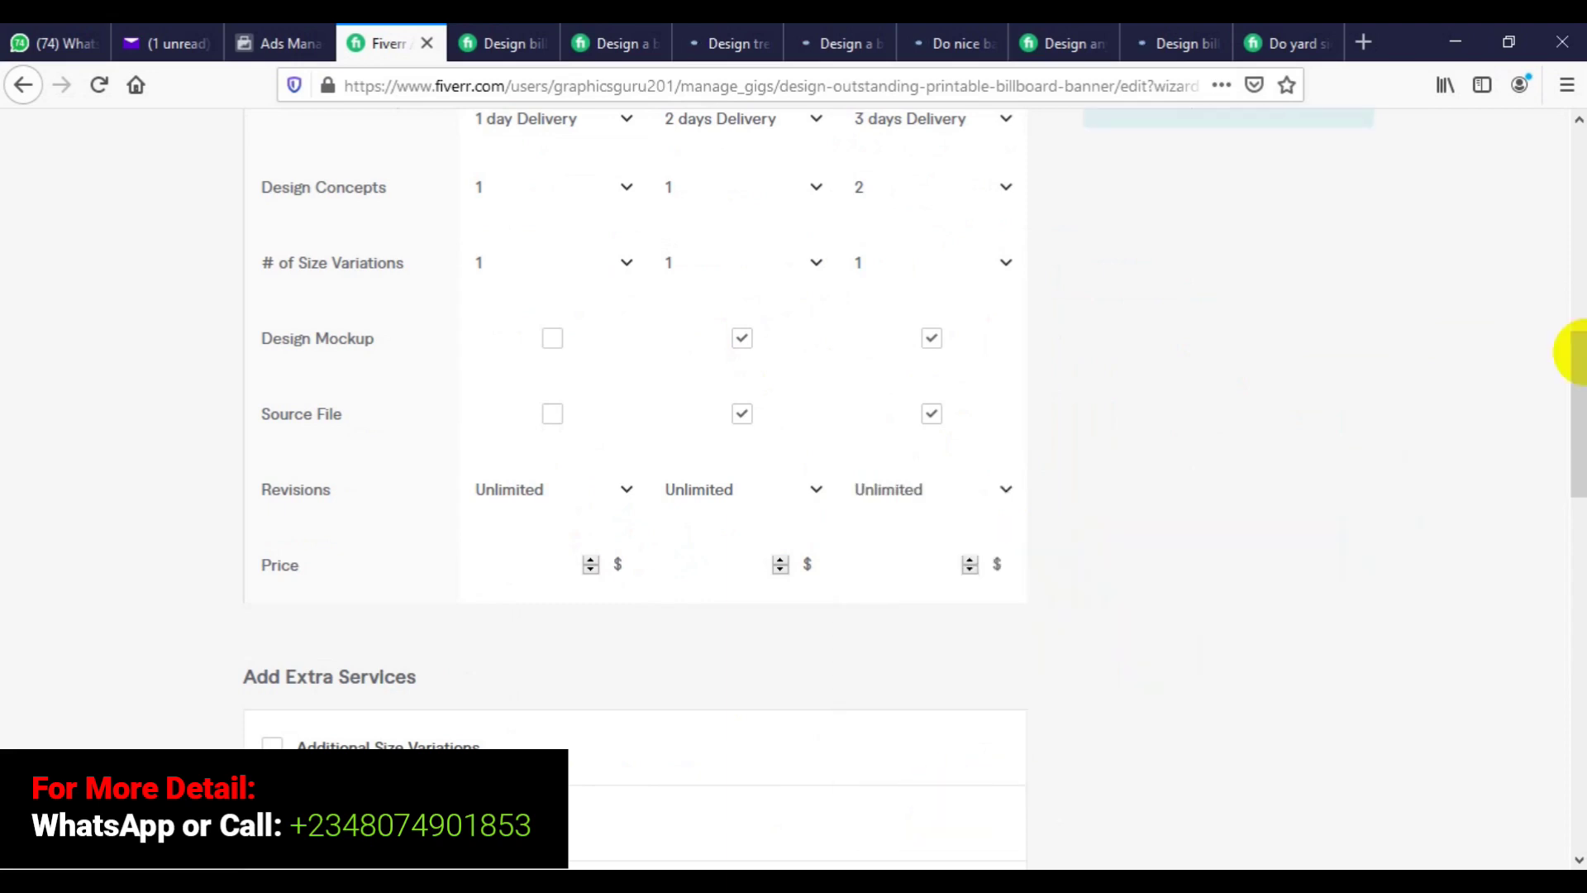
Price the three packages at $10, $15 and $25, from the 1-day to the 3-day delivery package
{"action": "left_click_drag", "start_coordinate": [1574, 355], "coordinate": [1579, 389]}
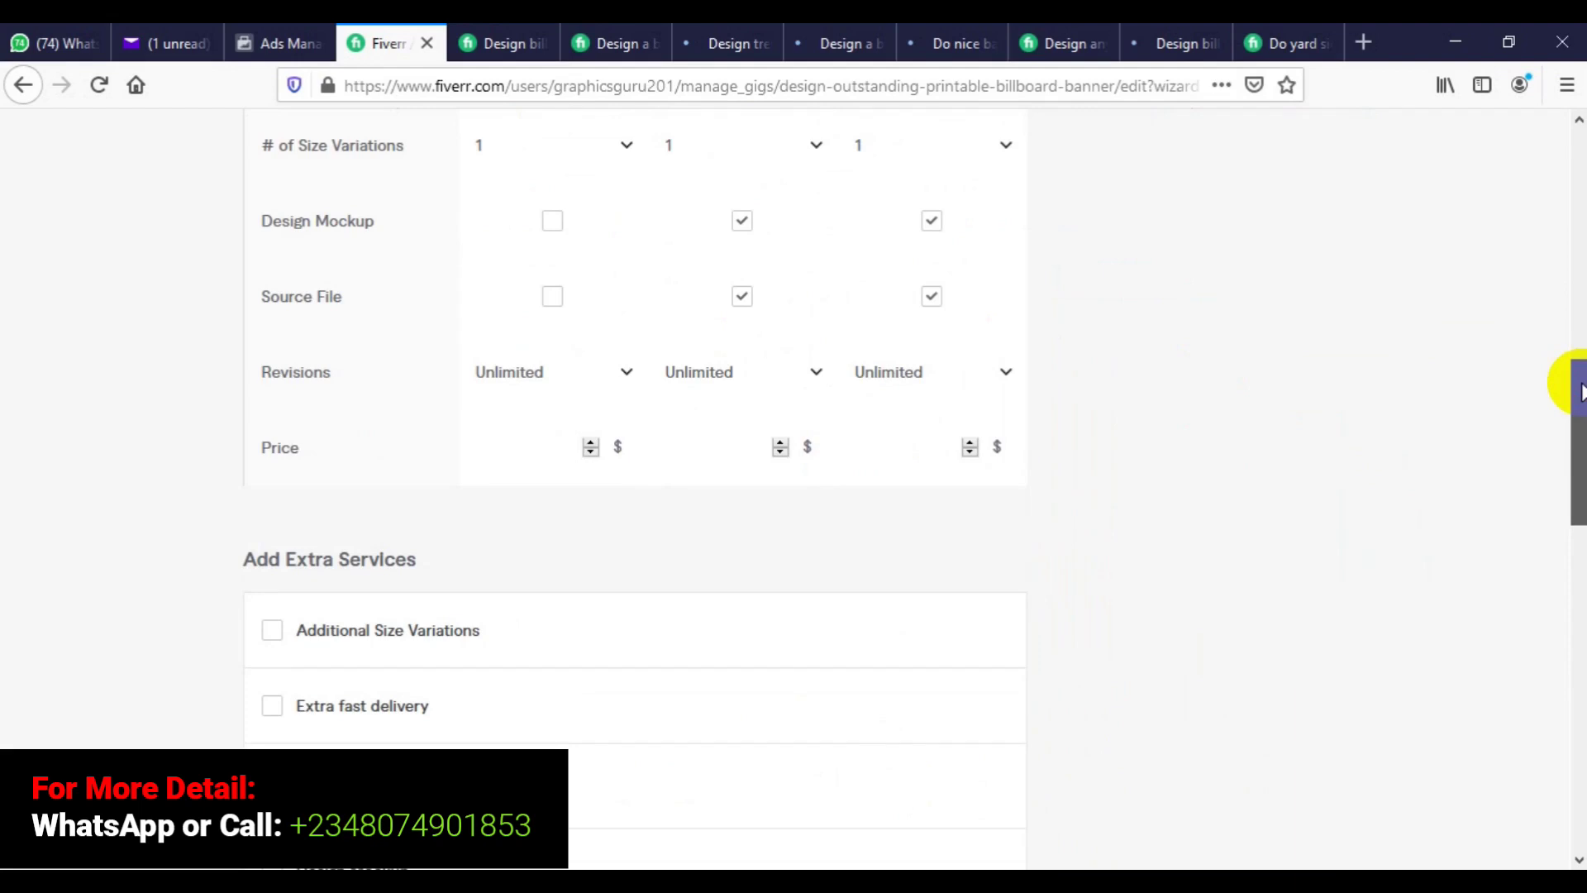
{"action": "left_click", "coordinate": [591, 446]}
{"action": "left_click", "coordinate": [590, 443]}
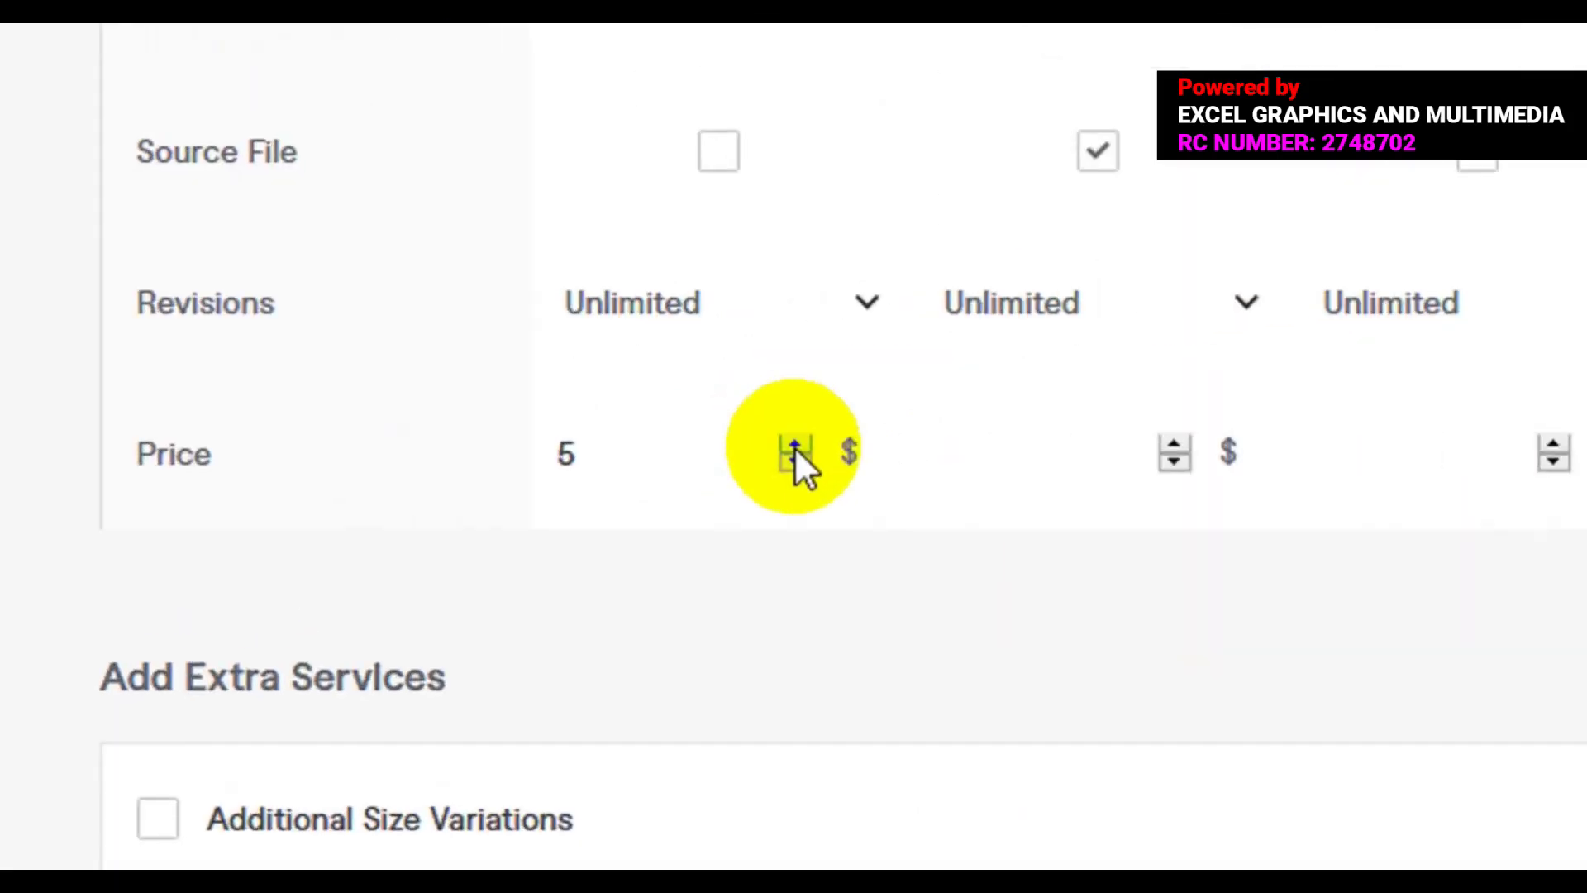
{"action": "left_click", "coordinate": [795, 446]}
{"action": "left_click", "coordinate": [1163, 446]}
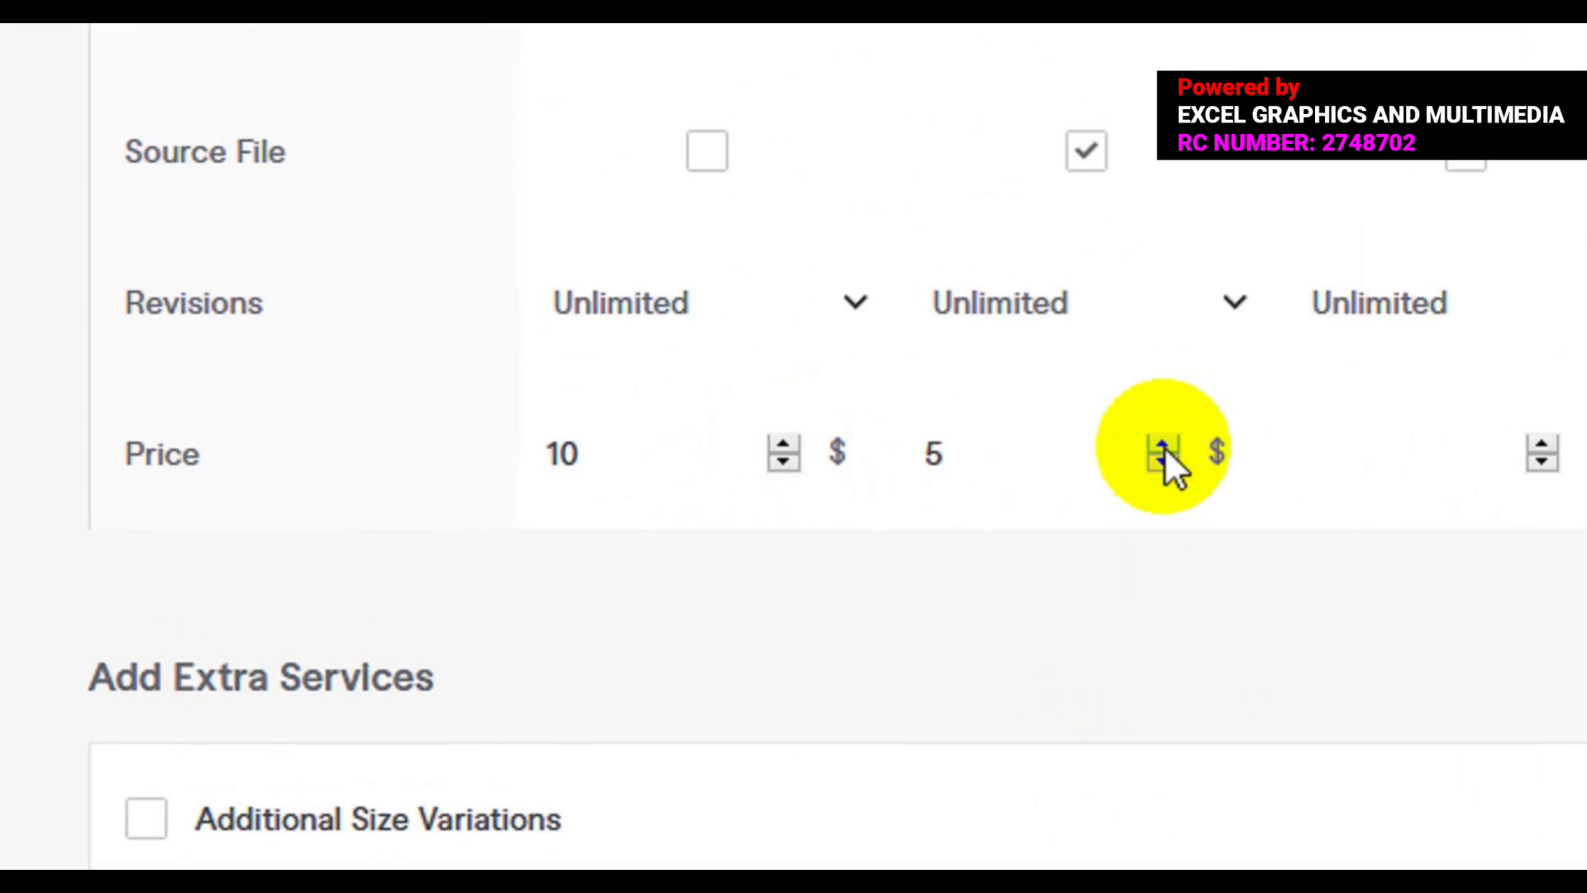
{"action": "left_click", "coordinate": [1162, 446]}
{"action": "left_click", "coordinate": [1162, 446]}
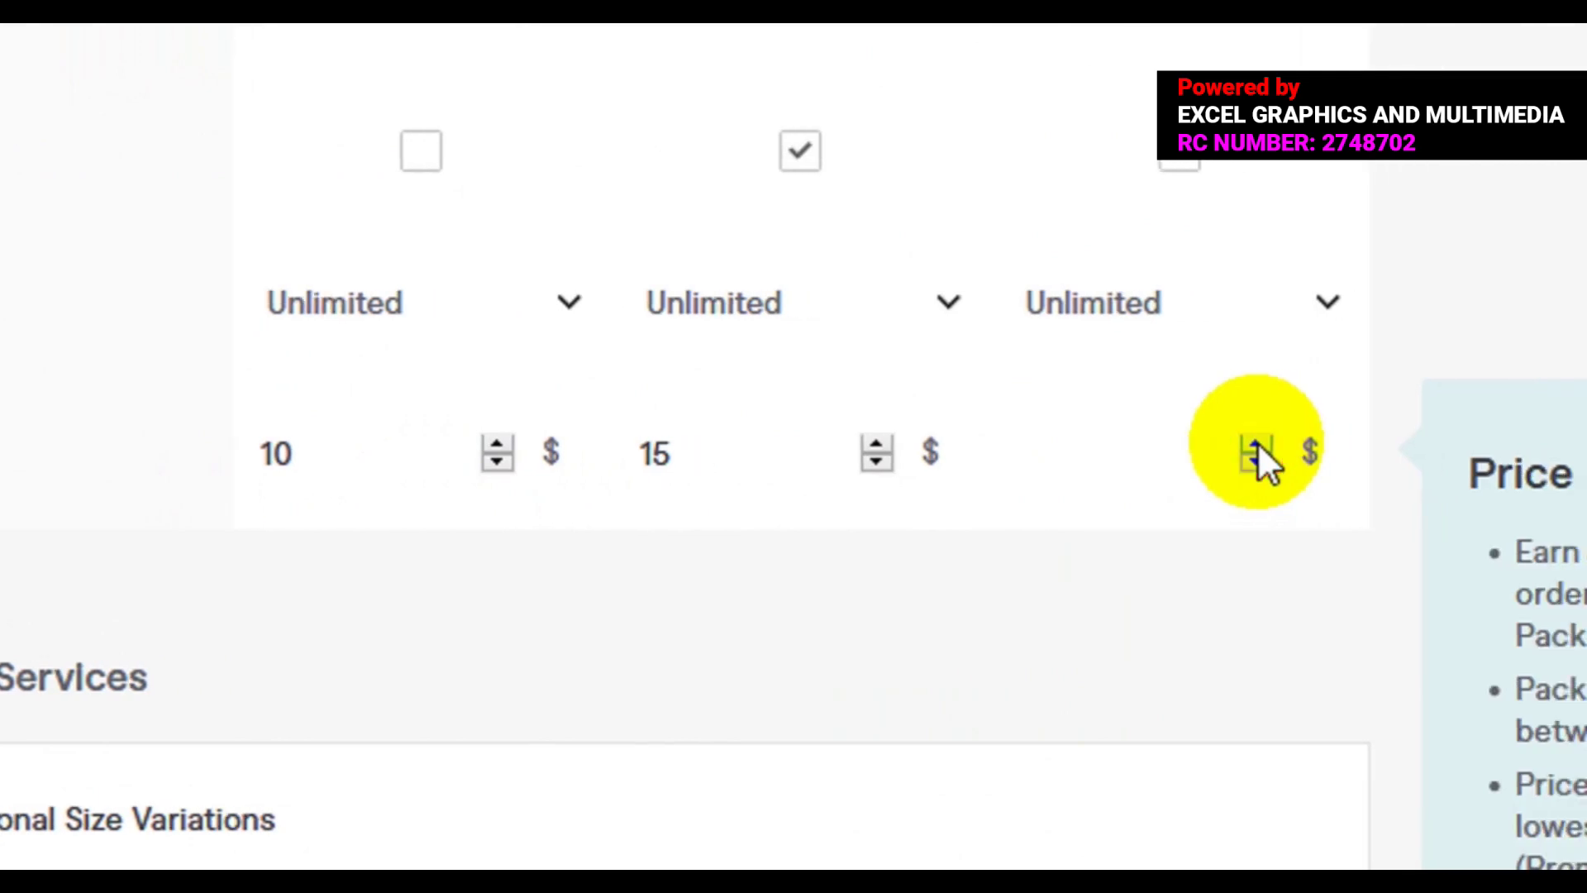
{"action": "left_click", "coordinate": [1255, 444]}
{"action": "left_click", "coordinate": [1203, 445]}
{"action": "left_click", "coordinate": [1204, 444]}
{"action": "left_click", "coordinate": [1190, 445]}
{"action": "left_click", "coordinate": [1191, 445]}
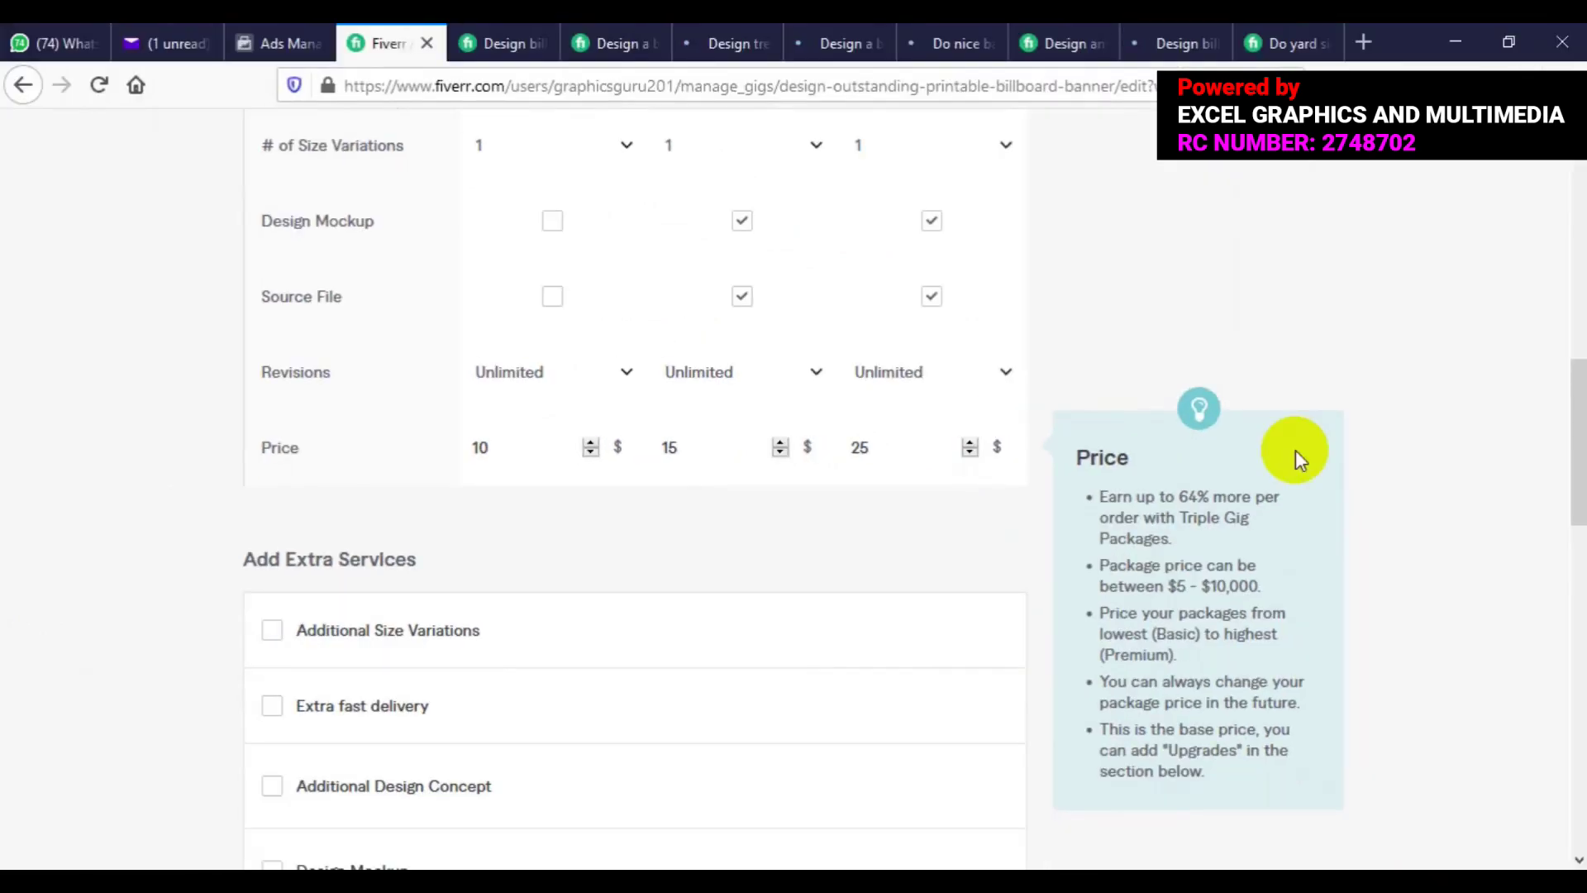
Save the pricing without any extra services and continue to the description and FAQ stage
{"action": "left_click_drag", "start_coordinate": [1579, 384], "coordinate": [1585, 475]}
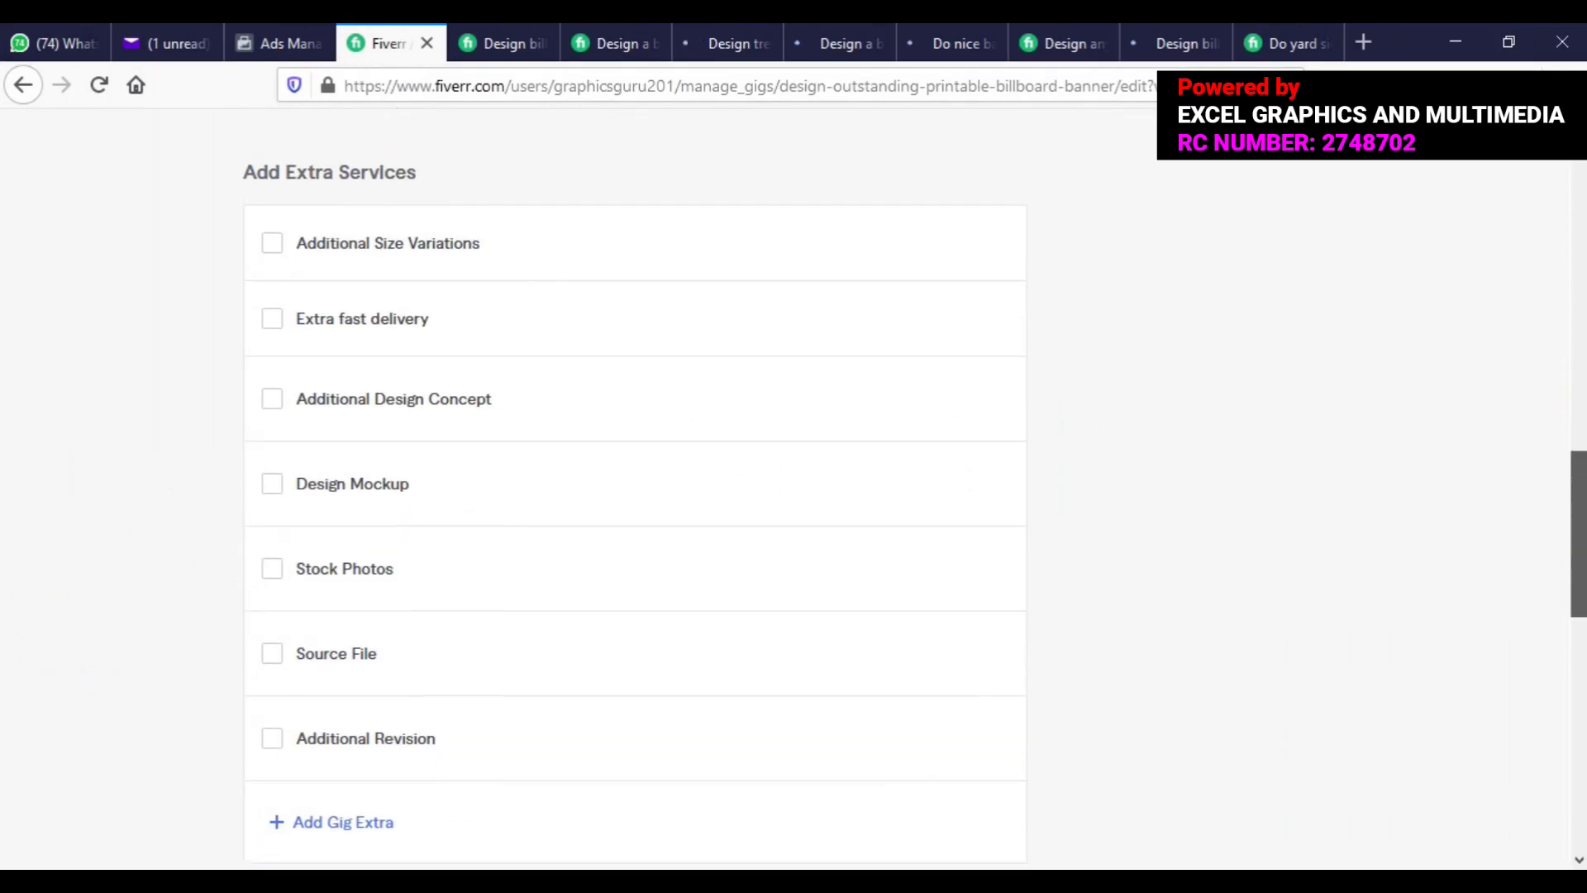
{"action": "left_click_drag", "start_coordinate": [1586, 476], "coordinate": [1586, 481]}
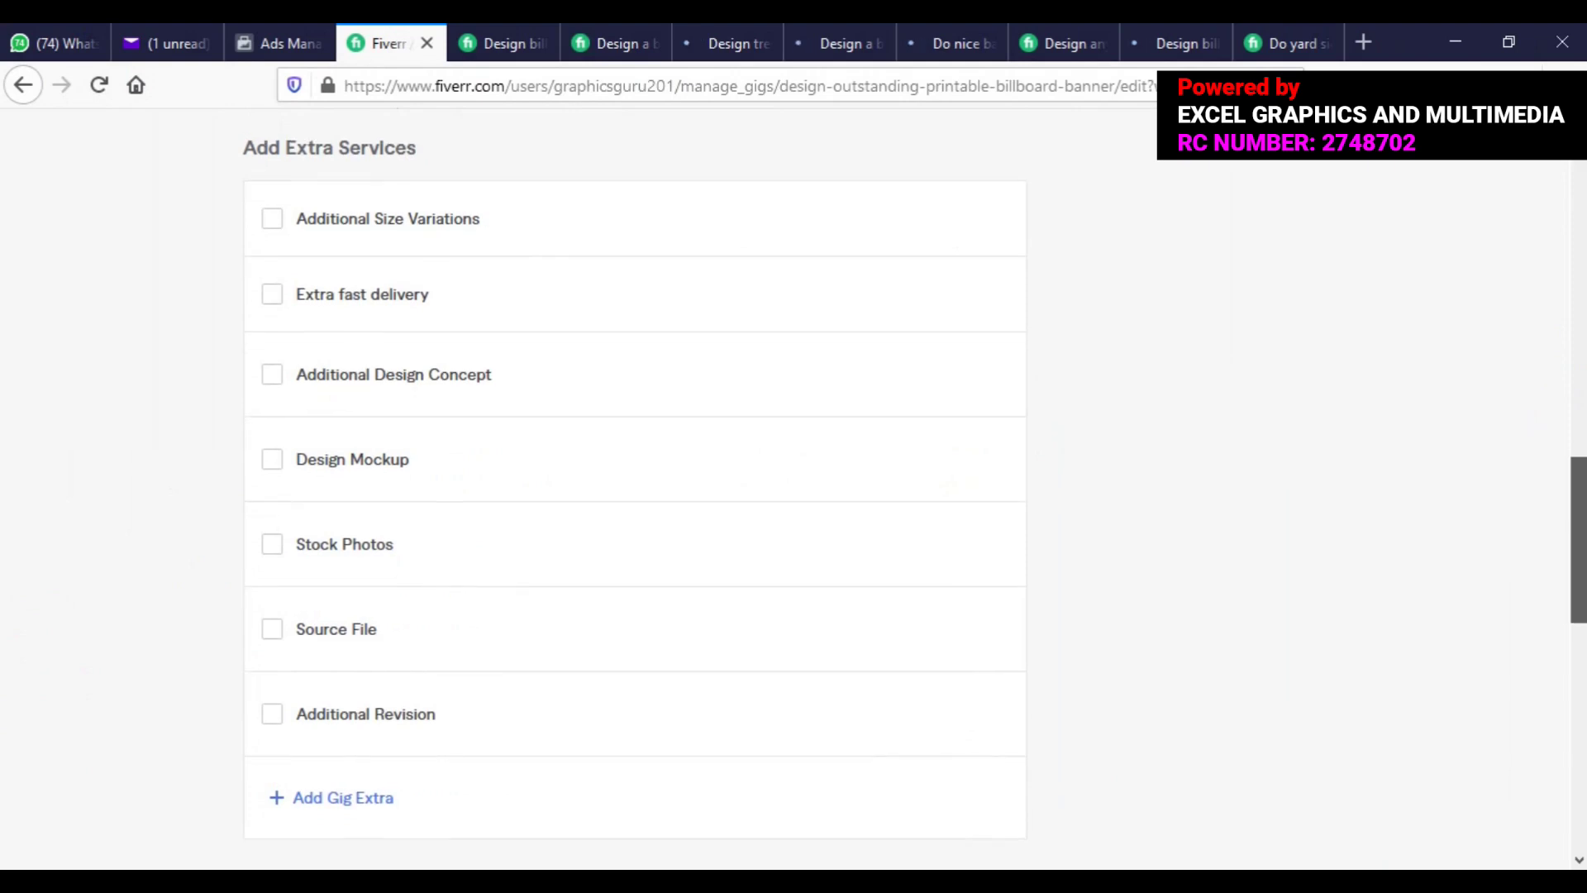
{"action": "left_click", "coordinate": [1579, 479]}
{"action": "left_click_drag", "start_coordinate": [1579, 479], "coordinate": [1577, 535]}
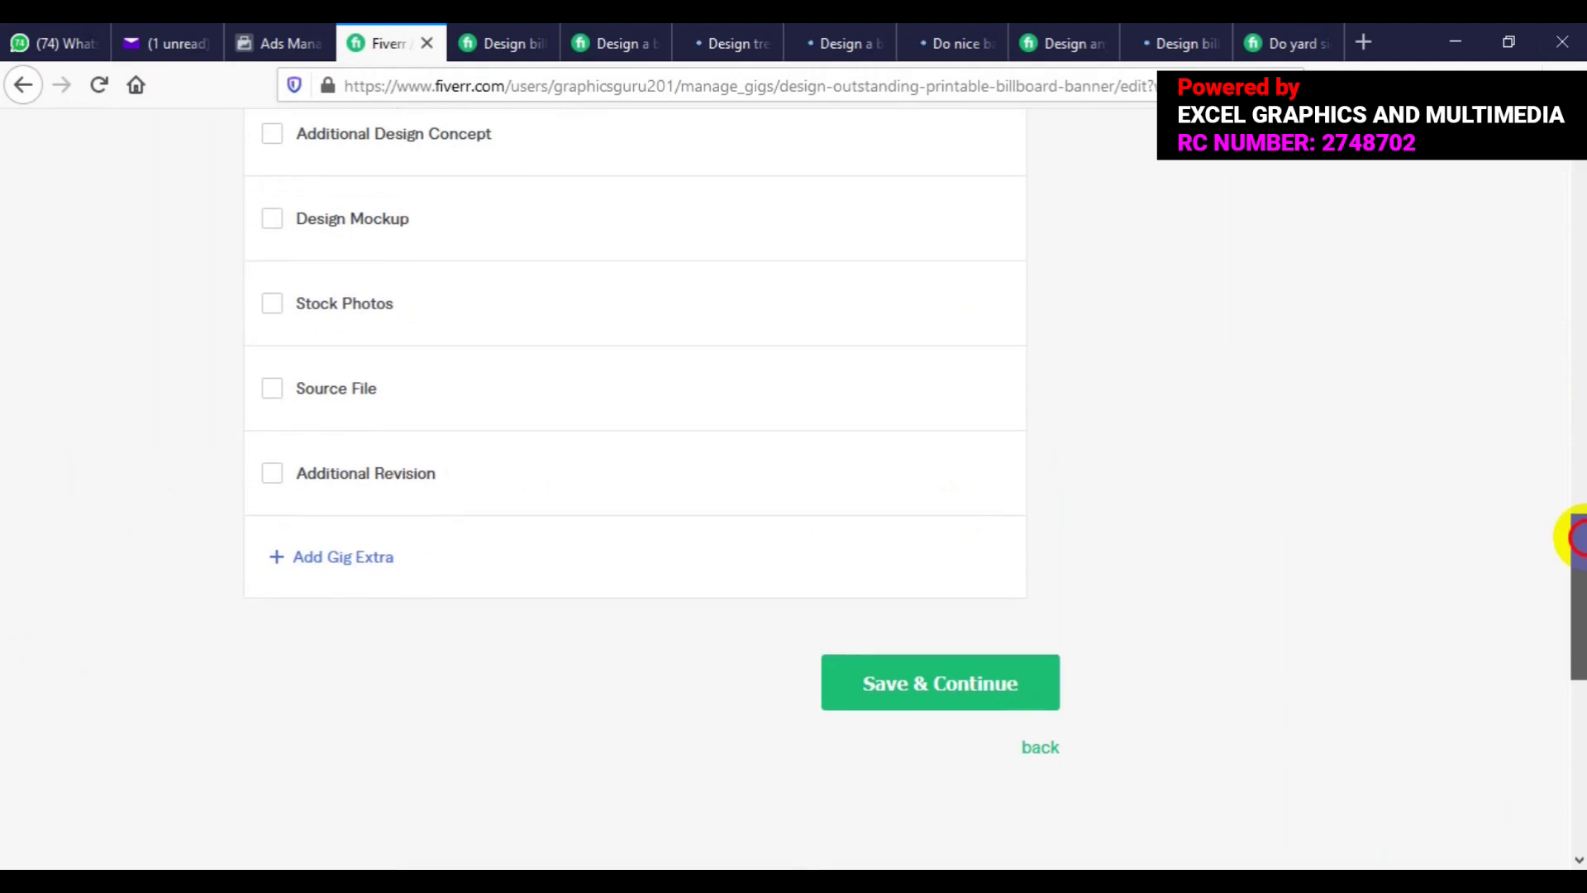
{"action": "left_click", "coordinate": [982, 686]}
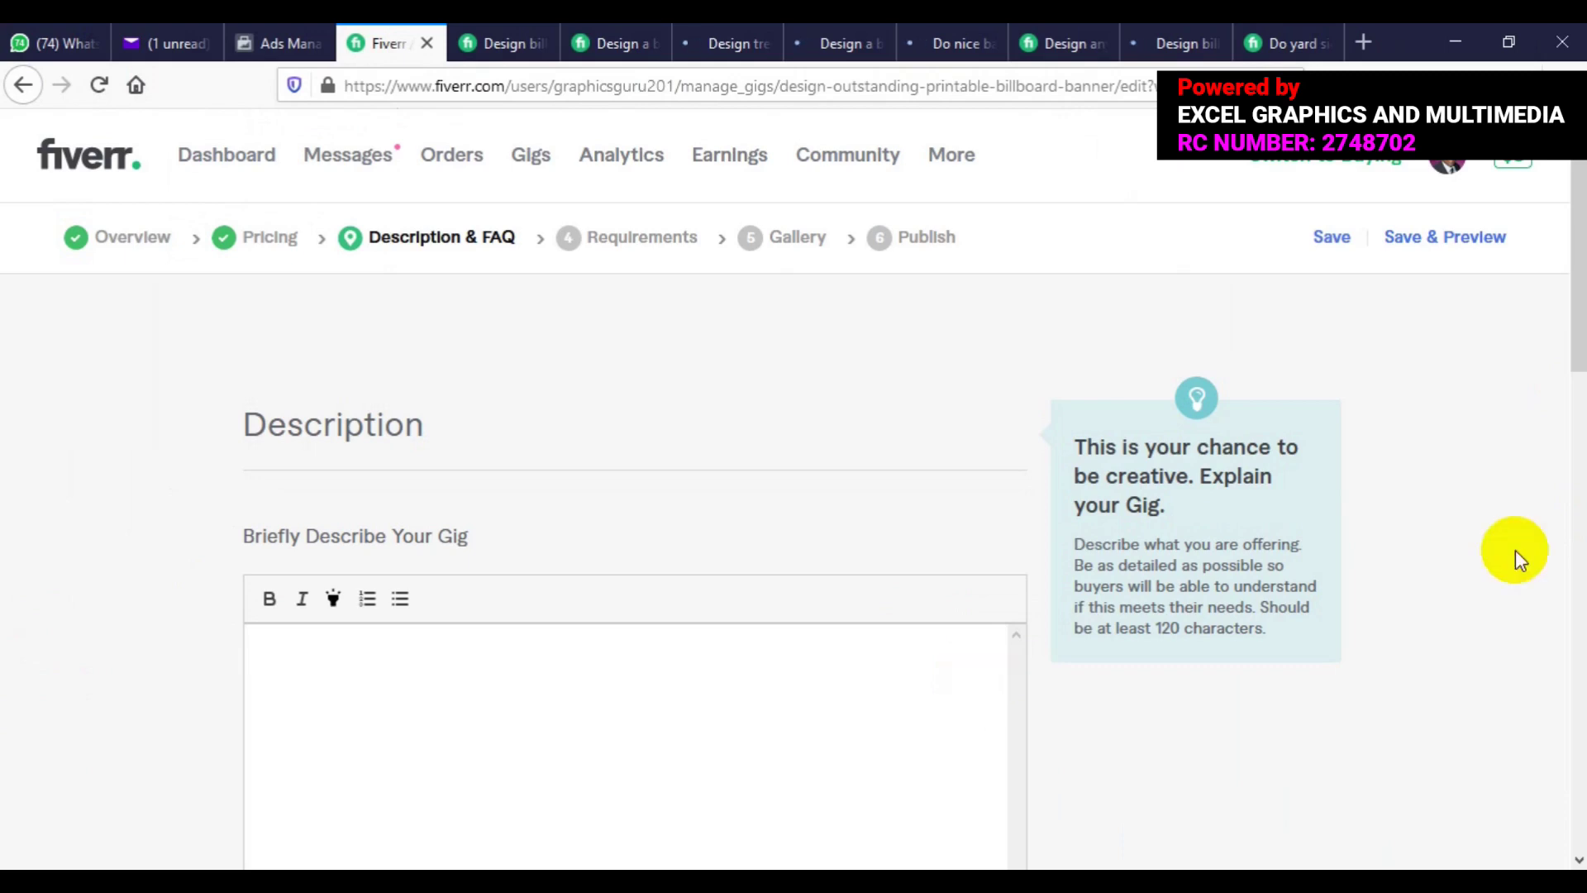
Switch to the Word document with the billboard banner gig text and copy its entire content
{"action": "left_click_drag", "start_coordinate": [1578, 361], "coordinate": [1572, 450]}
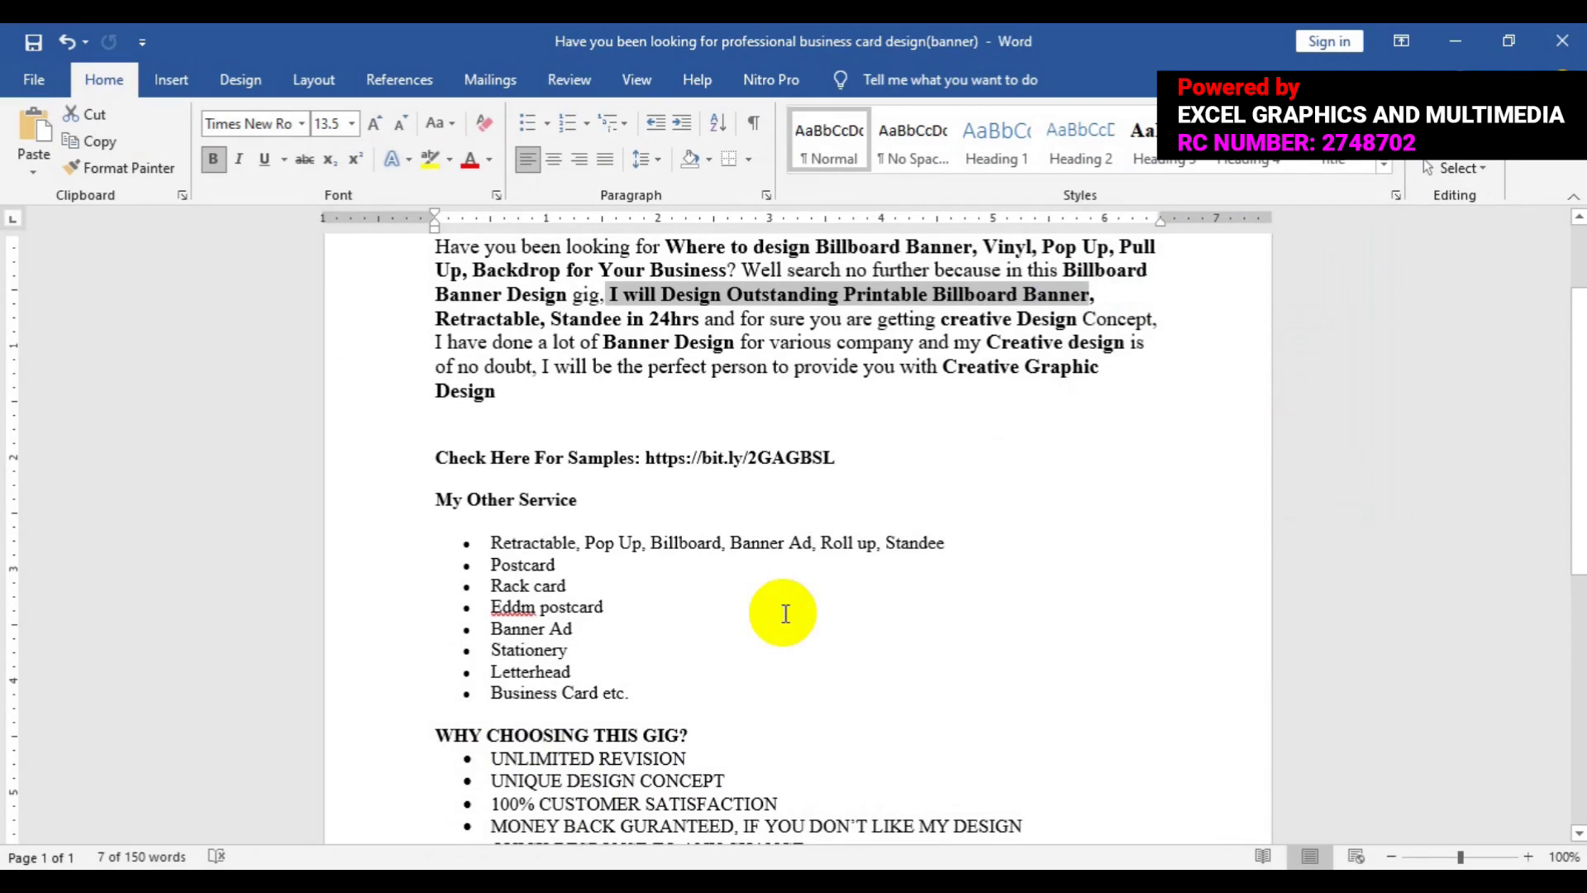
{"action": "left_click", "coordinate": [785, 612]}
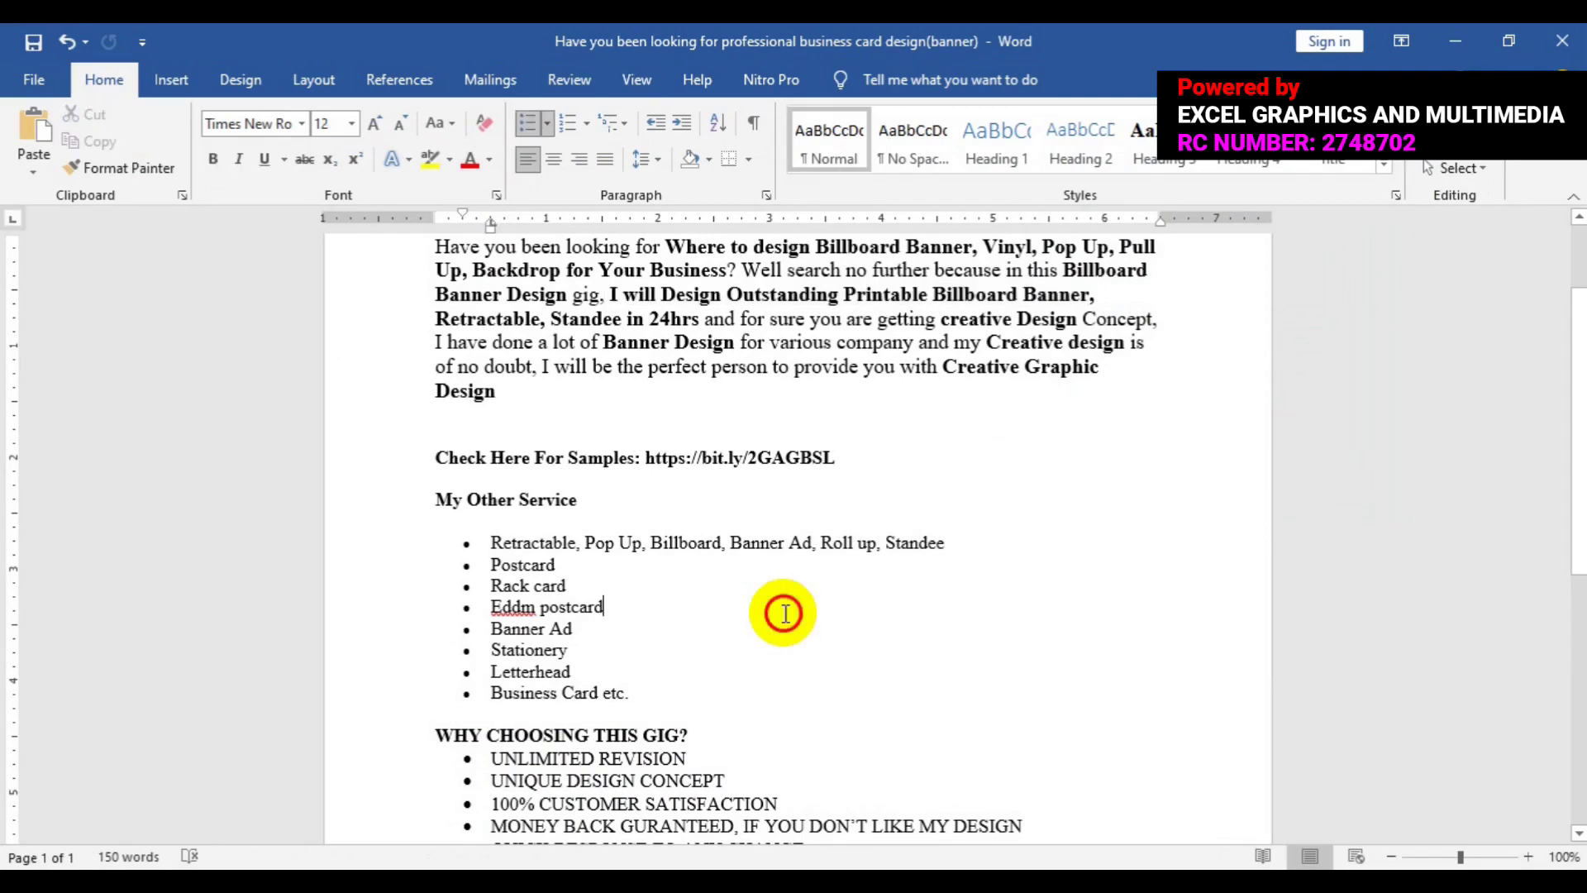
{"action": "key", "text": "ctrl+a"}
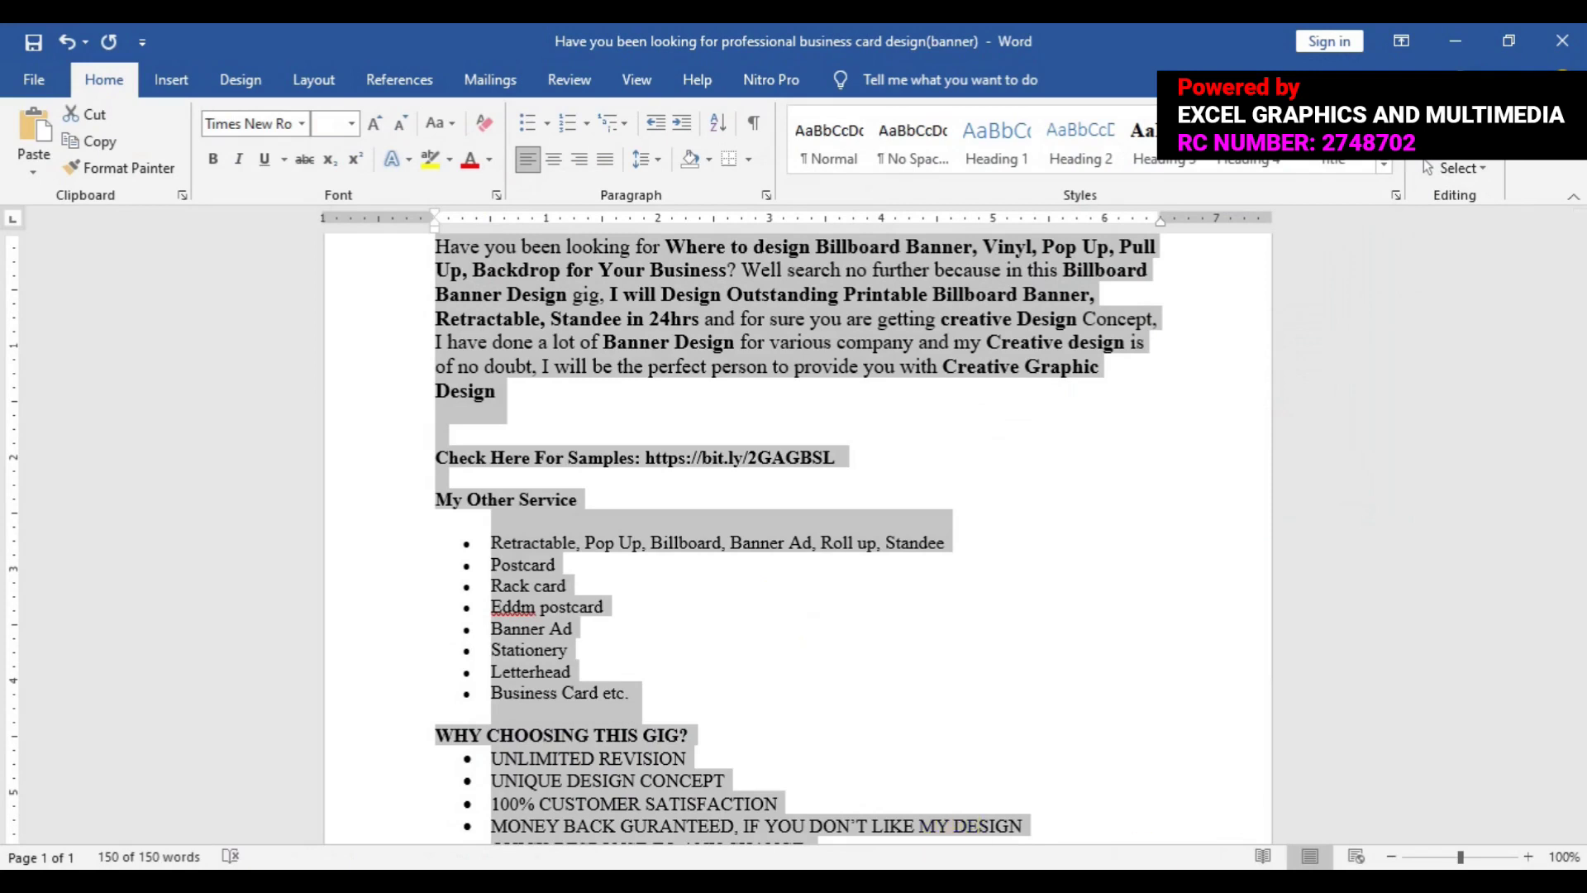
{"action": "key", "text": "alt+Tab"}
Paste the copied gig text into the empty gig description on Fiverr
{"action": "left_click", "coordinate": [669, 524]}
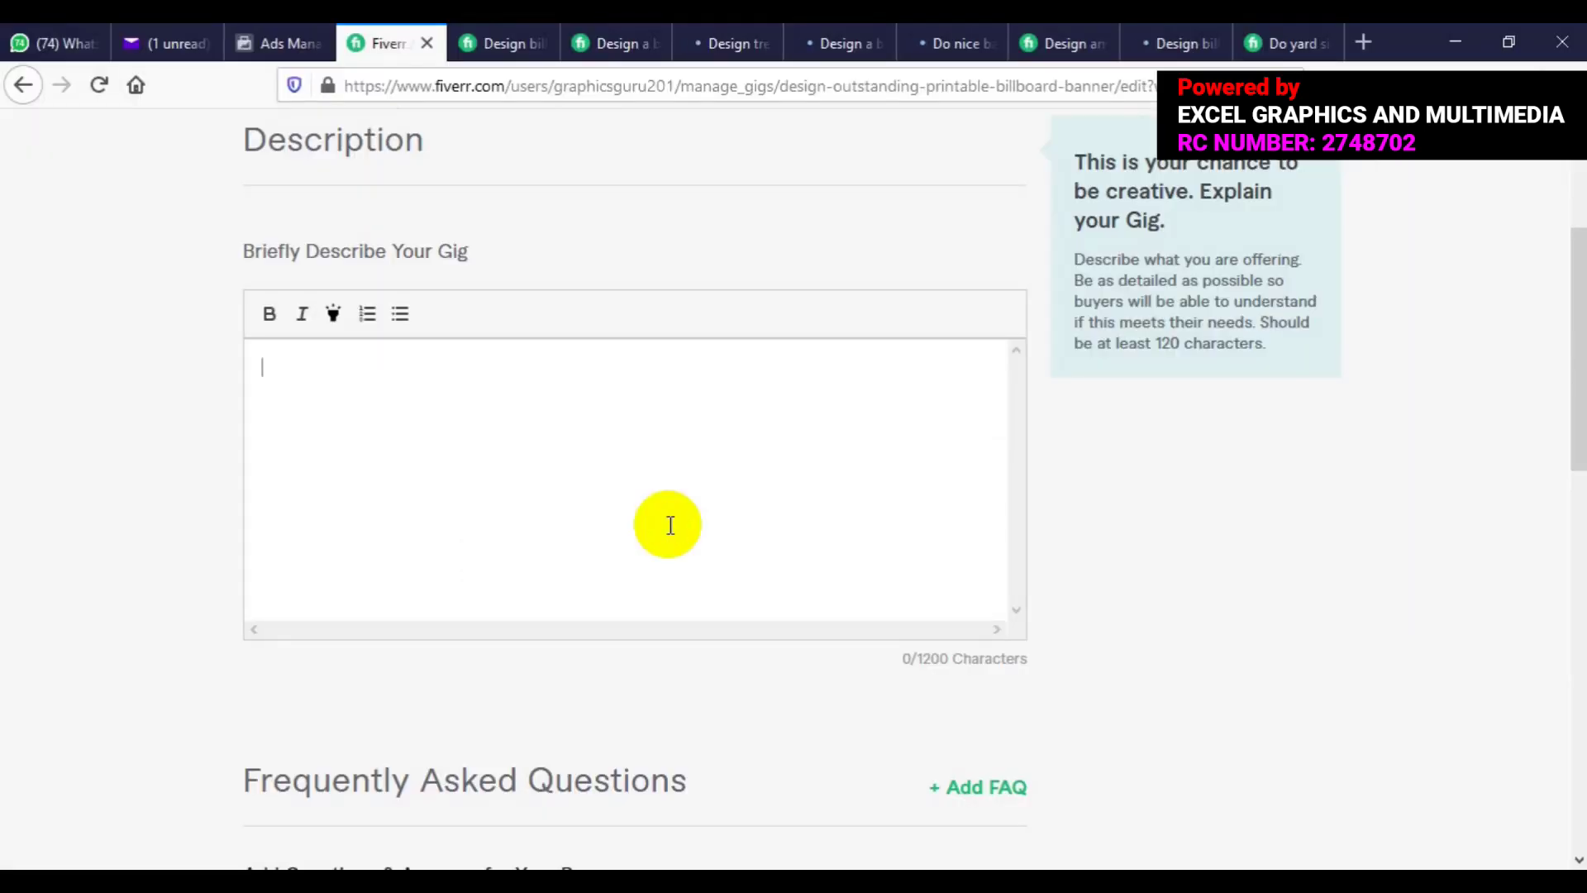
{"action": "right_click", "coordinate": [669, 524]}
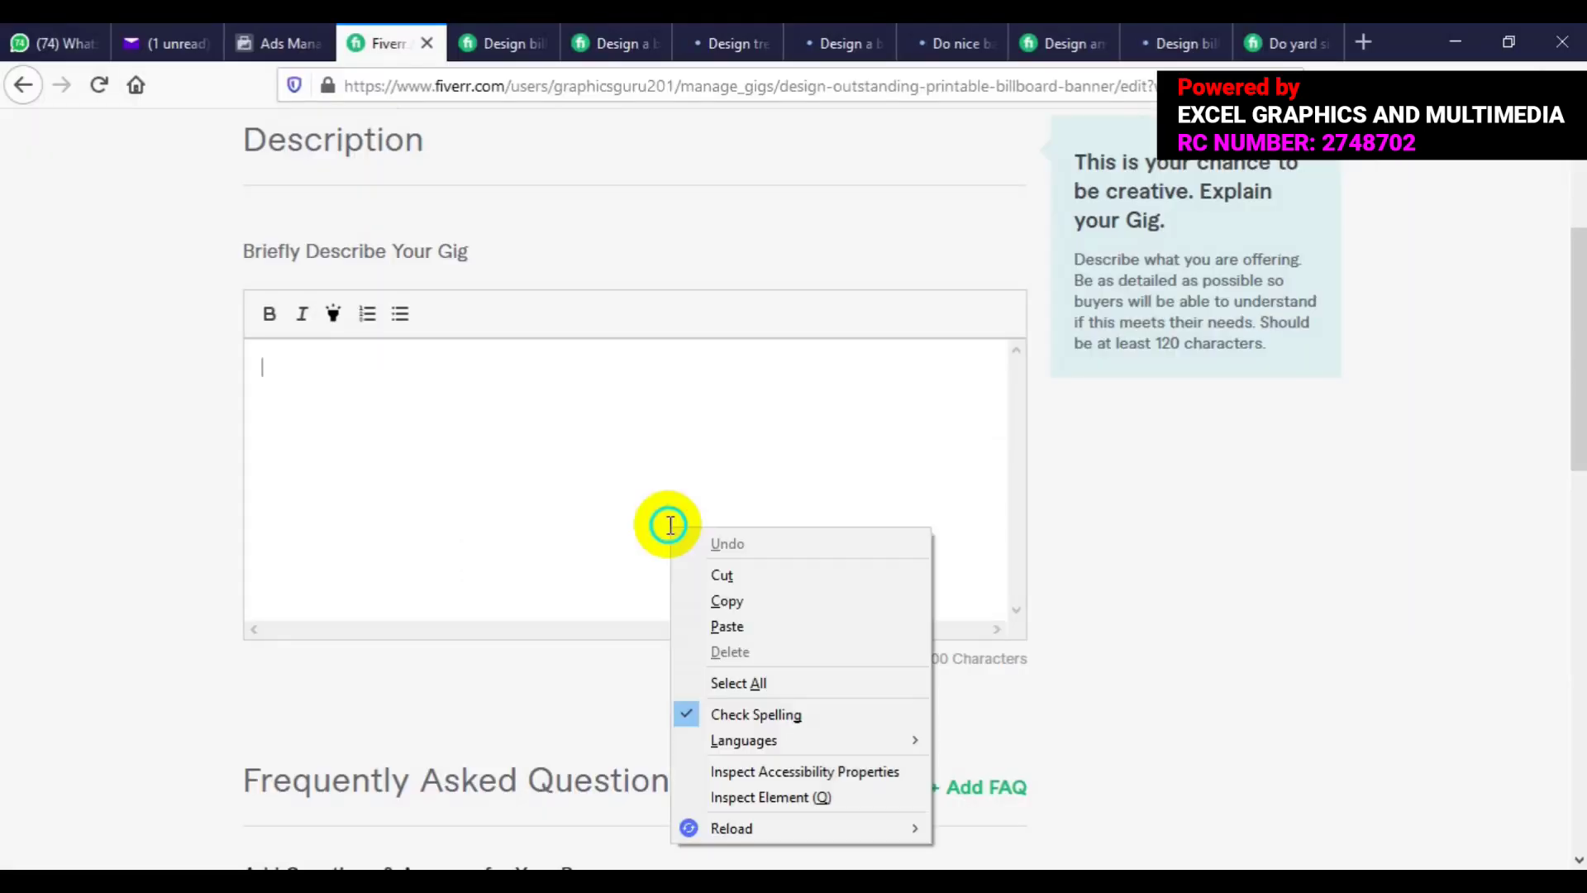
{"action": "left_click", "coordinate": [744, 628]}
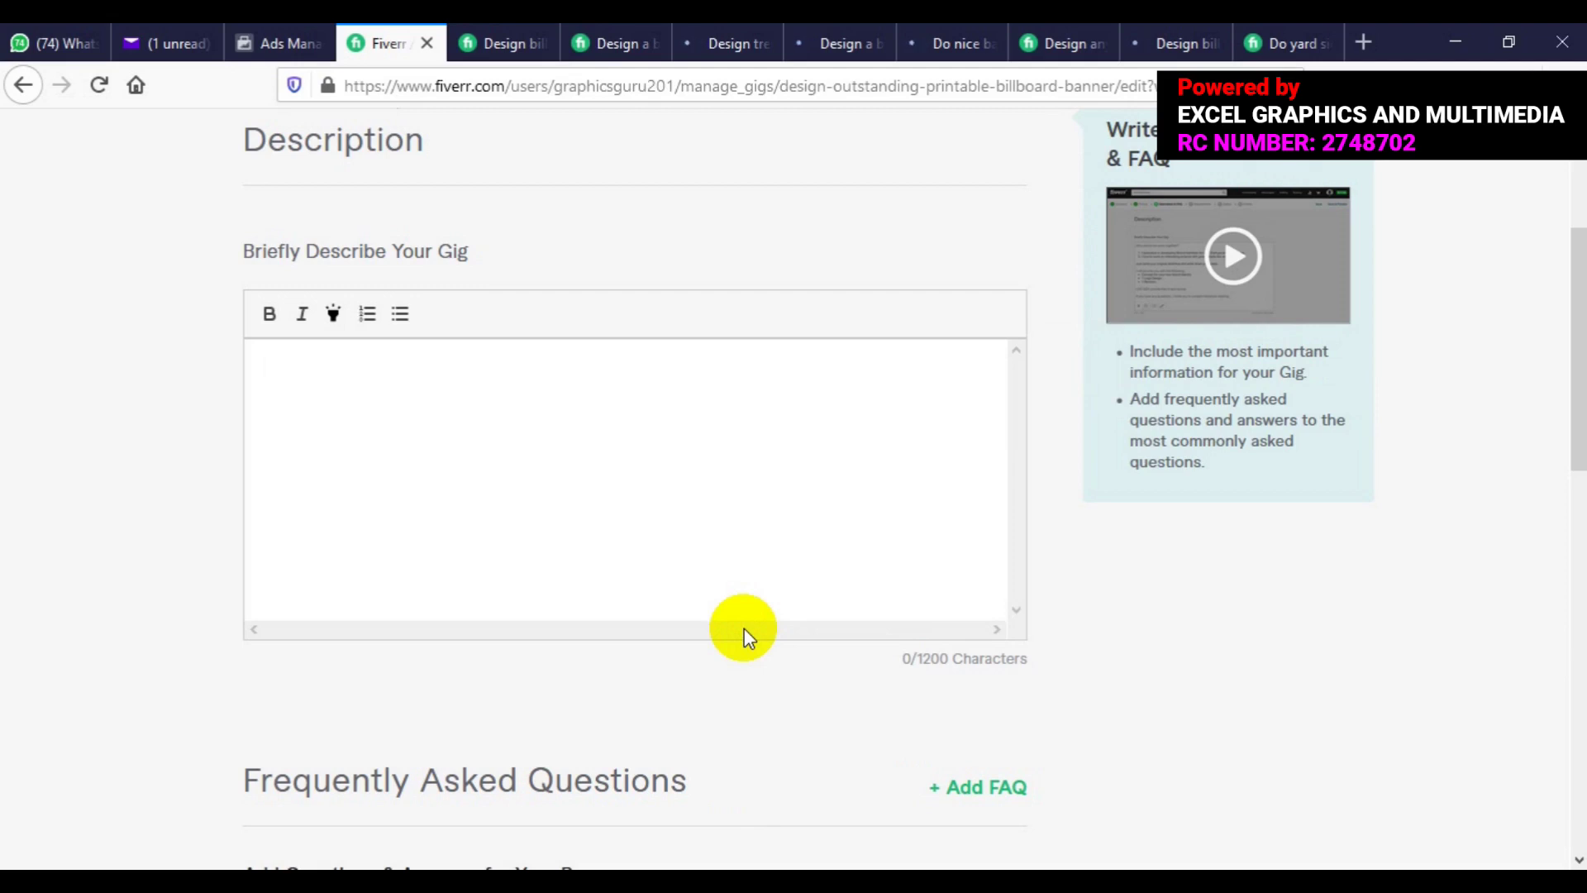
{"action": "key", "text": "ctrl+v"}
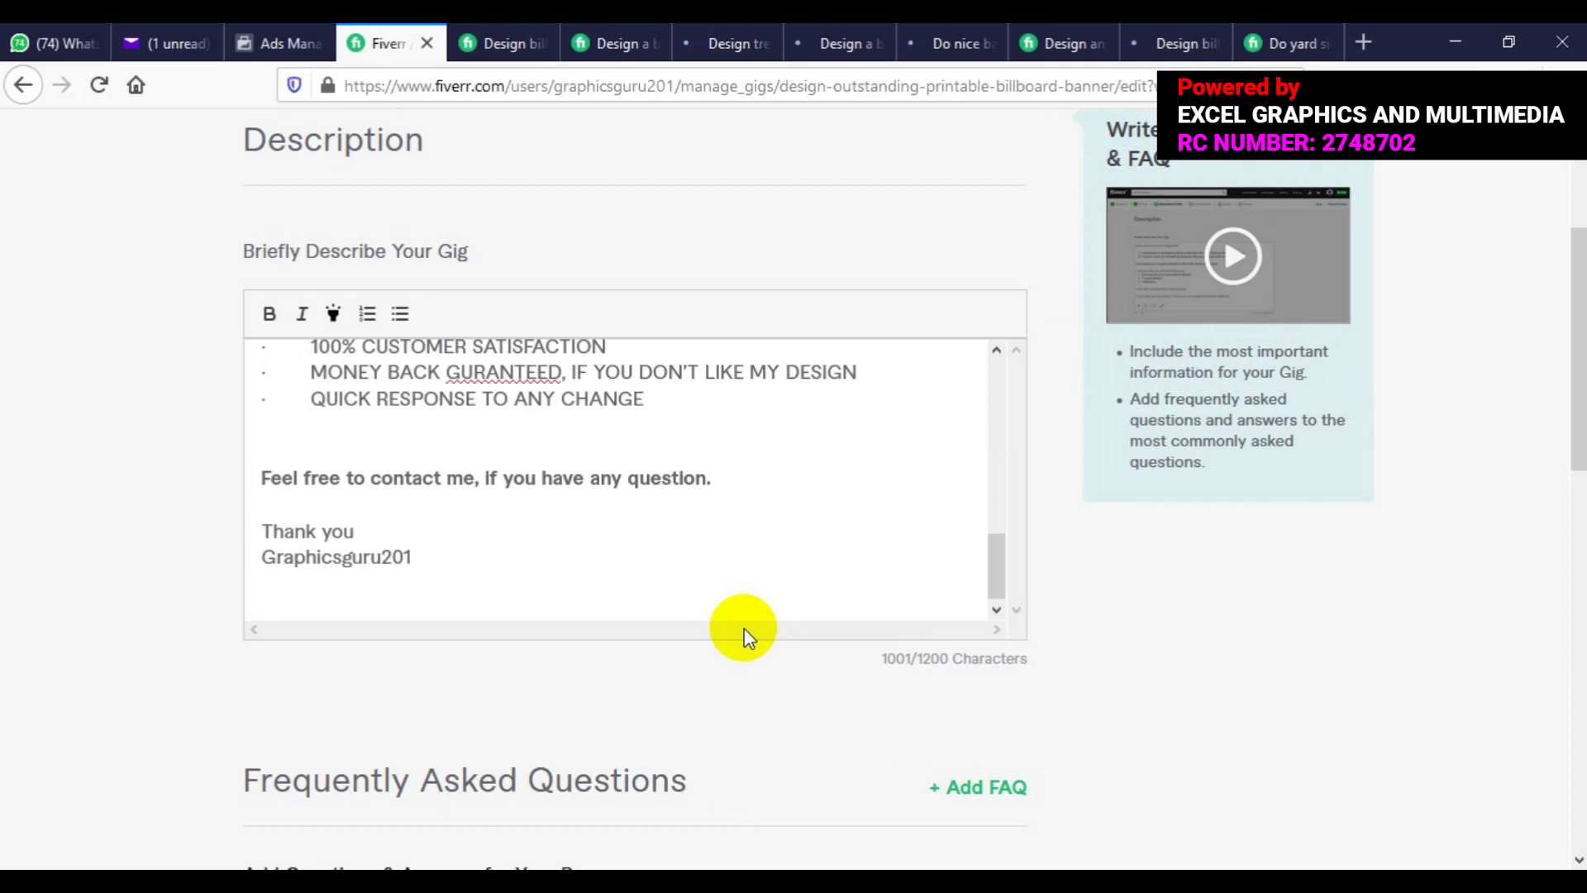
Remove the bold formatting from the "My Other Service" heading in the gig description
{"action": "left_click", "coordinate": [995, 574]}
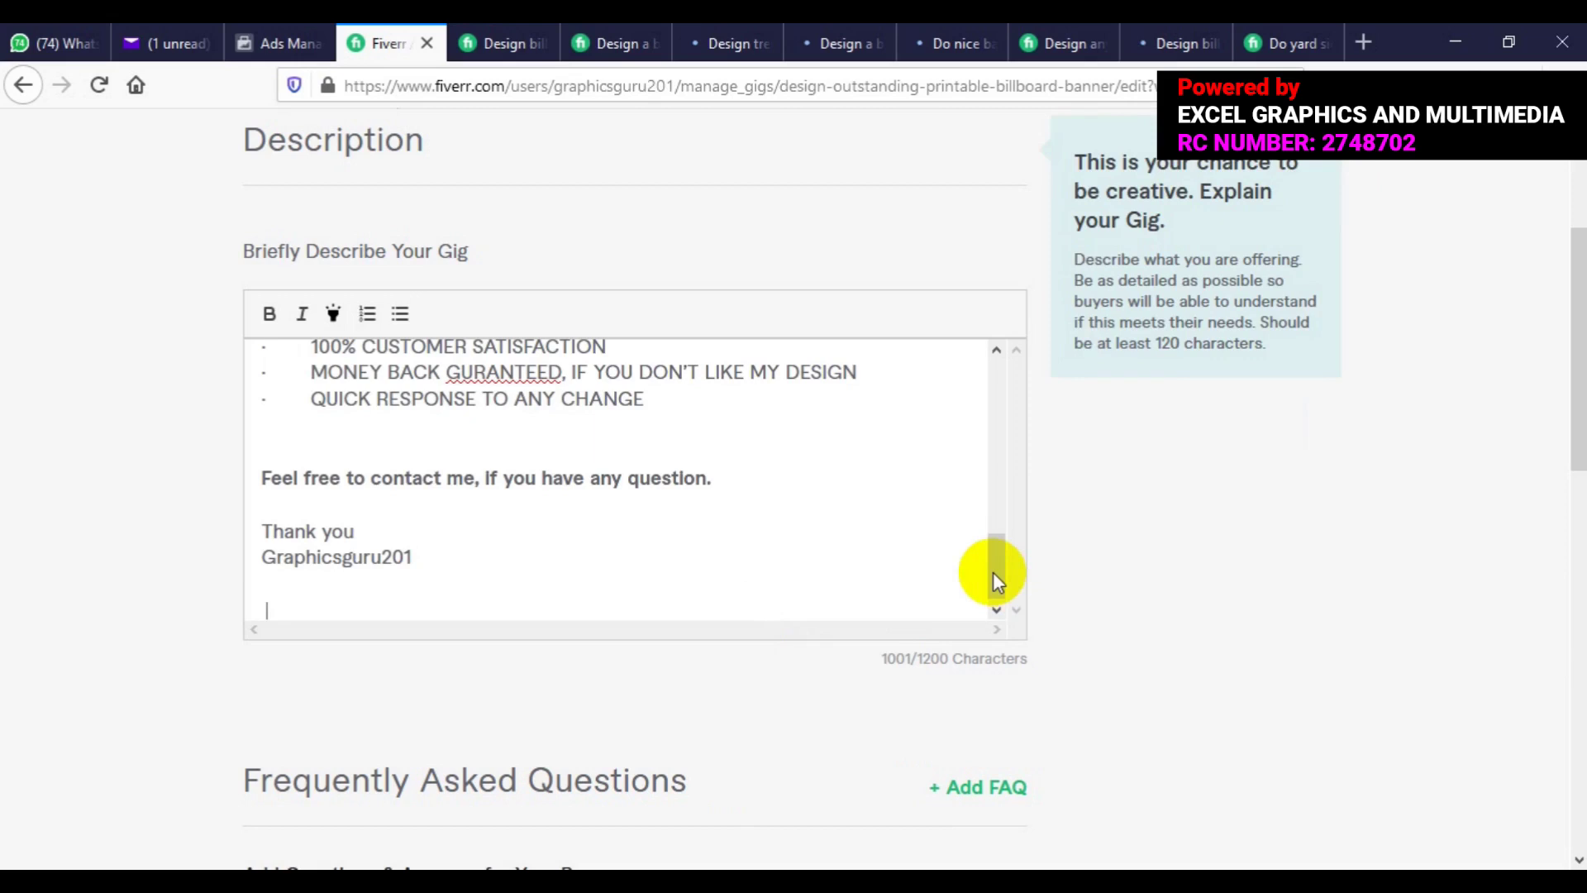
{"action": "left_click_drag", "start_coordinate": [995, 572], "coordinate": [998, 491]}
{"action": "left_click_drag", "start_coordinate": [1010, 411], "coordinate": [996, 575]}
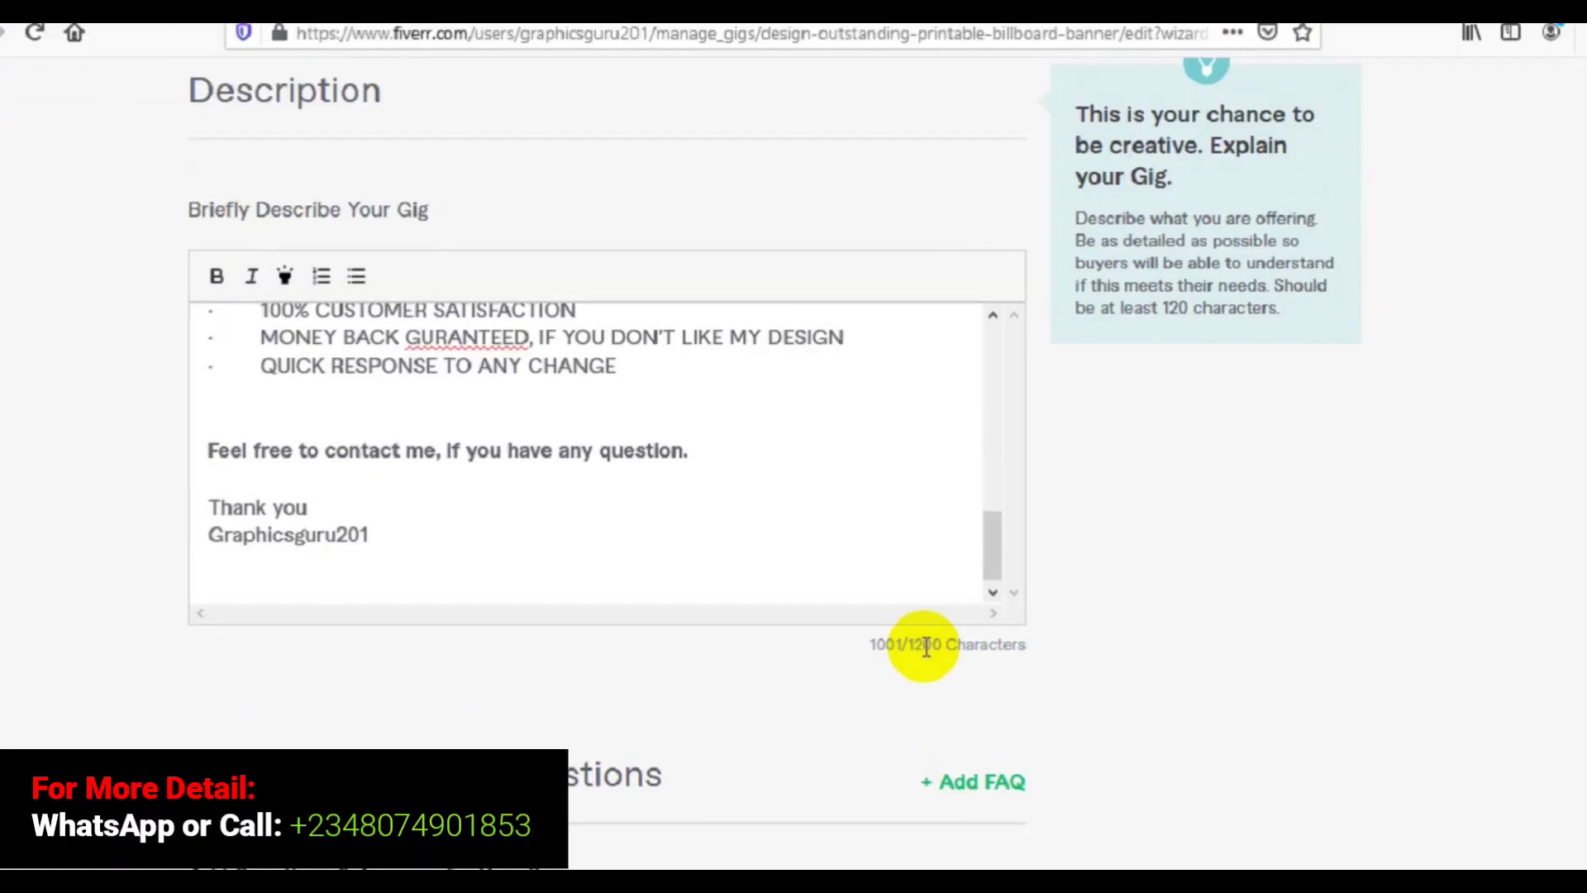
{"action": "left_click_drag", "start_coordinate": [1002, 576], "coordinate": [1000, 447]}
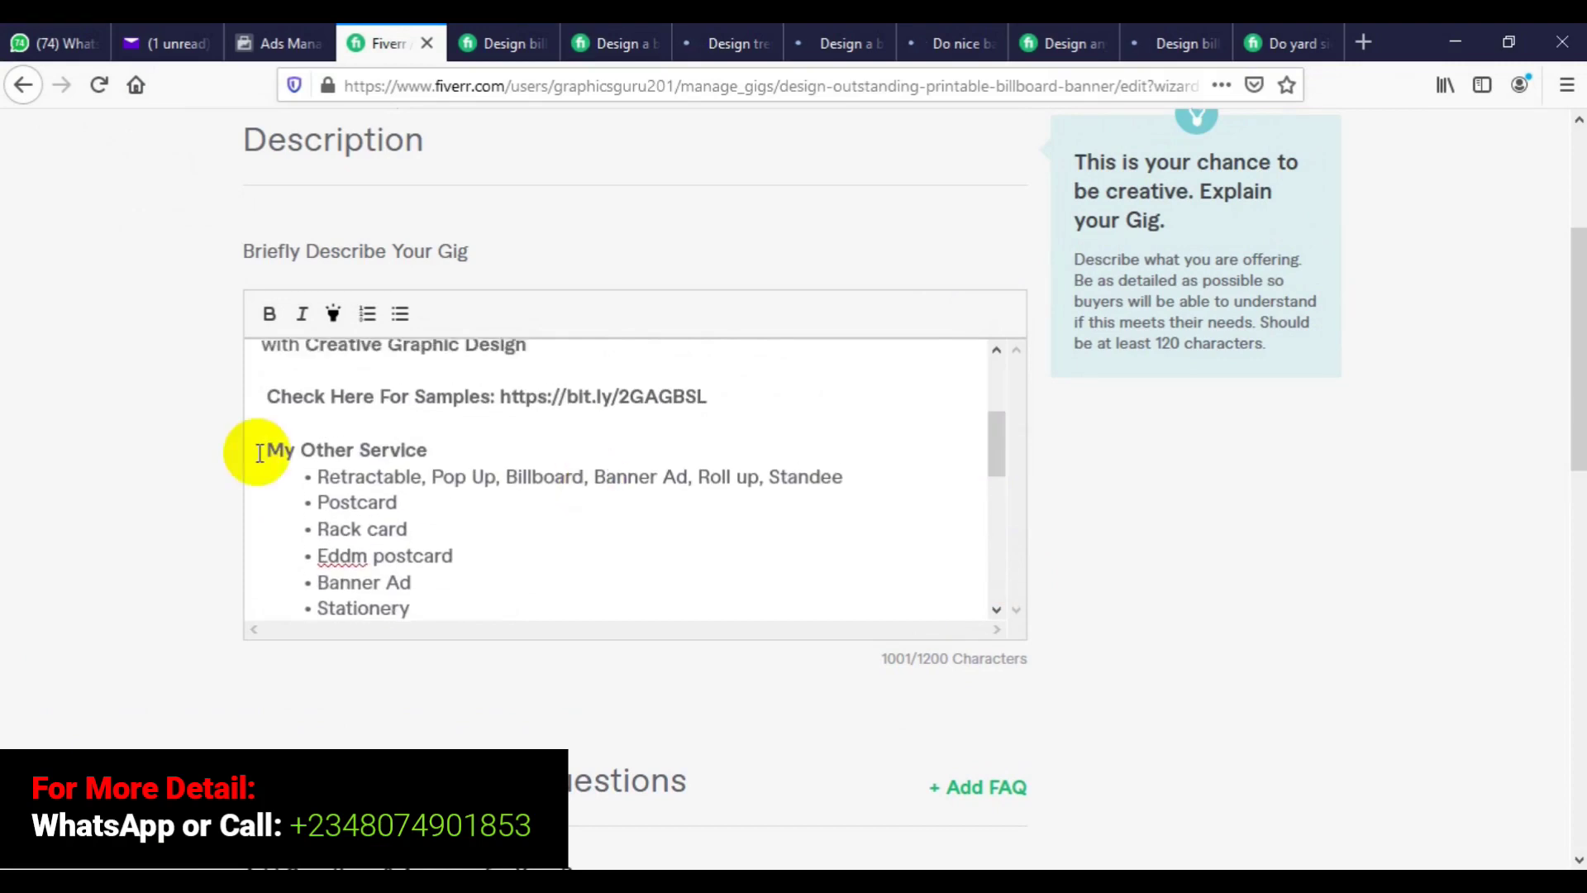
{"action": "left_click_drag", "start_coordinate": [260, 453], "coordinate": [428, 454]}
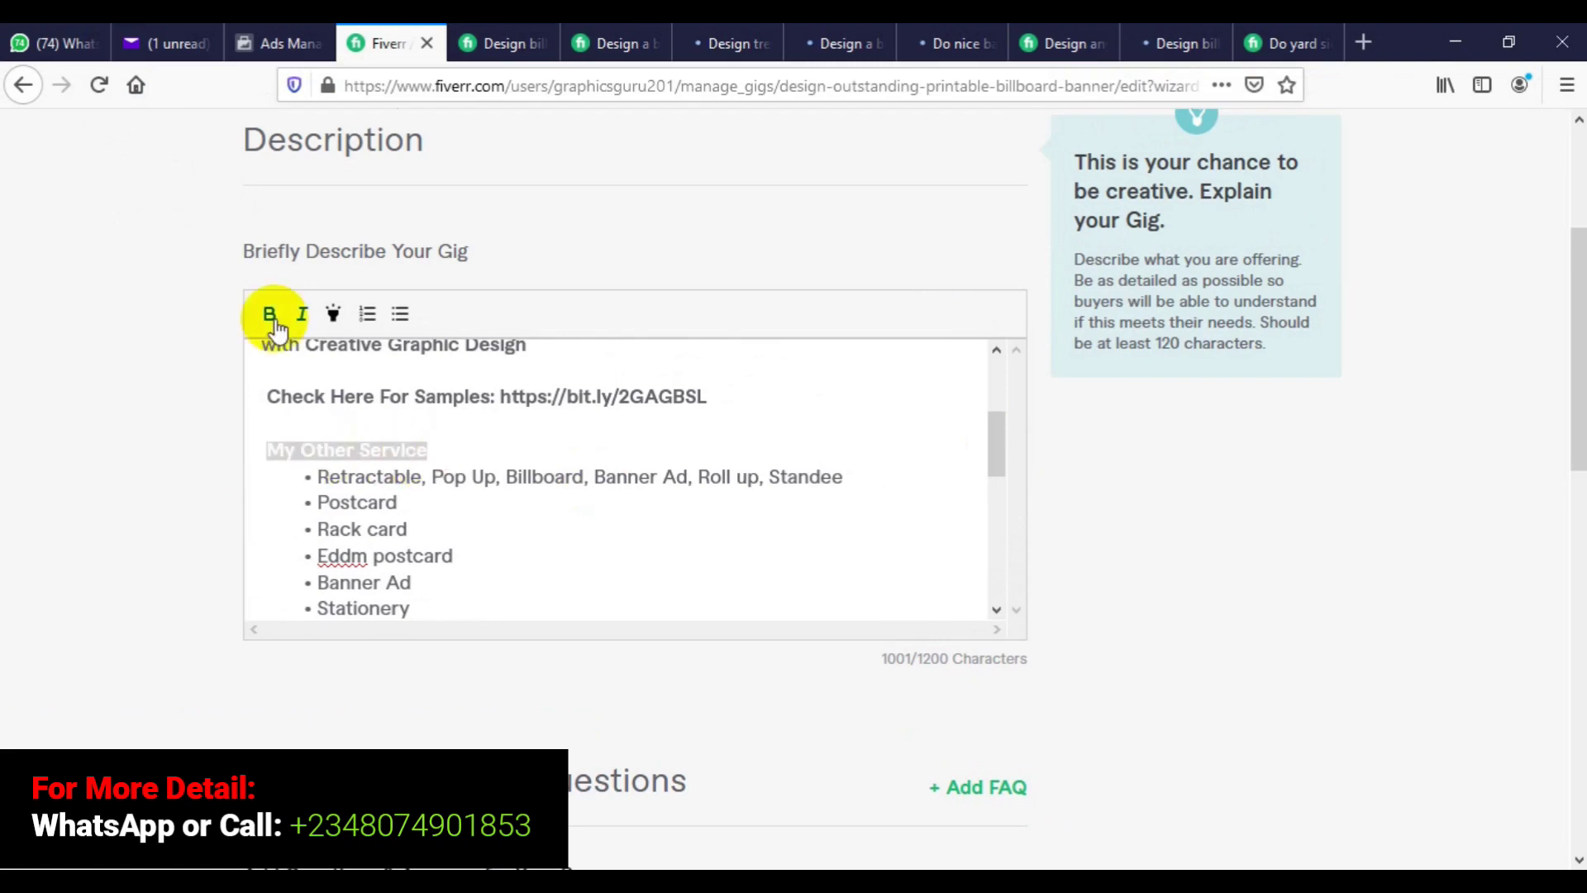
{"action": "left_click", "coordinate": [273, 318]}
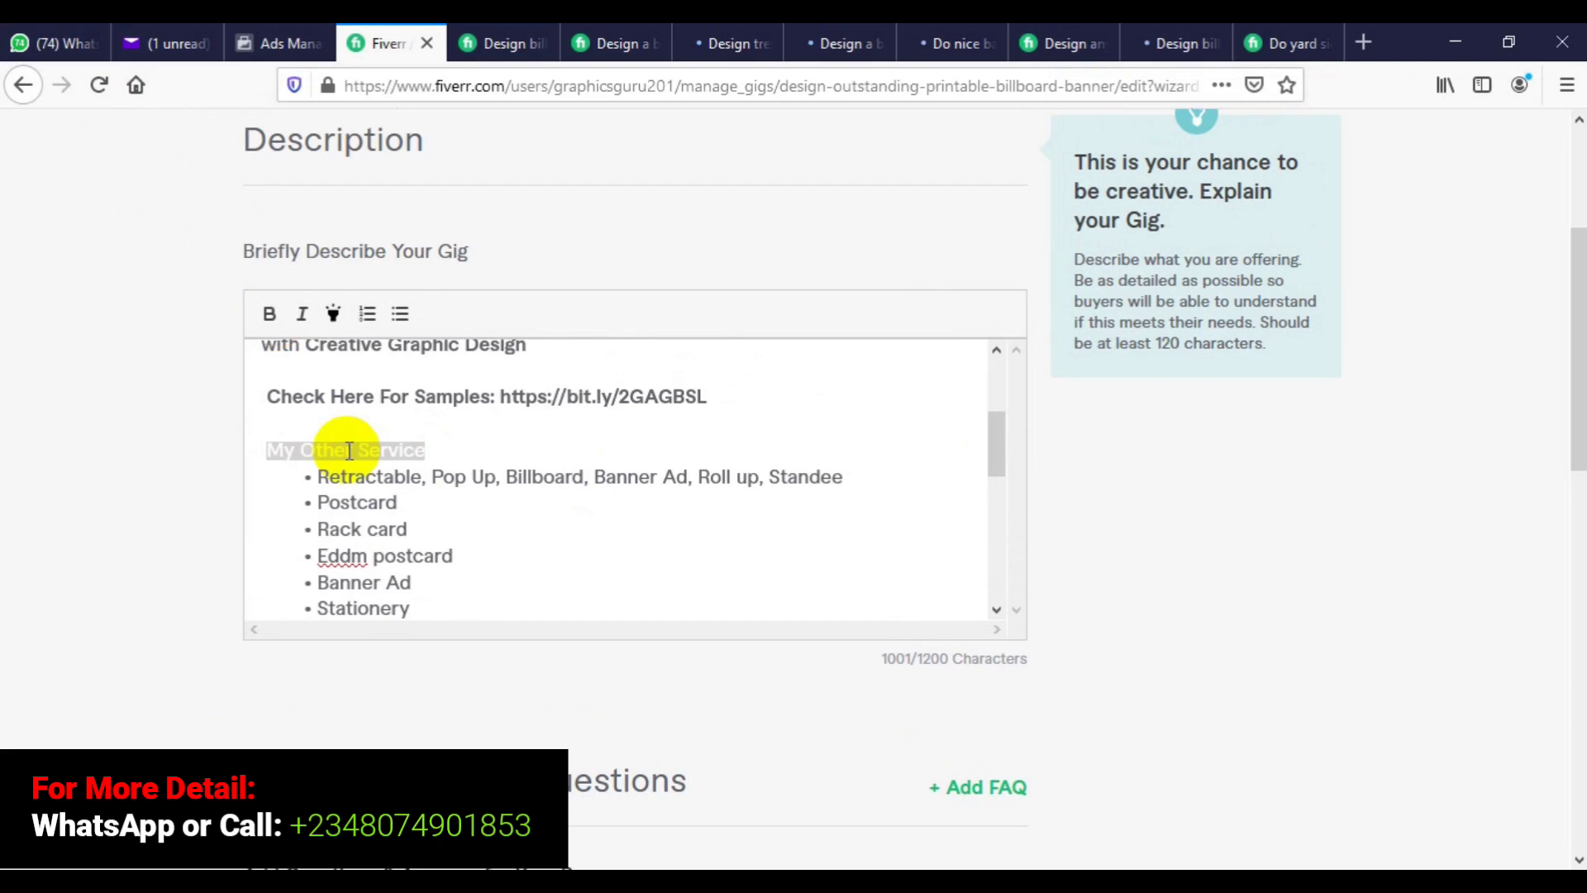
{"action": "left_click", "coordinate": [694, 434]}
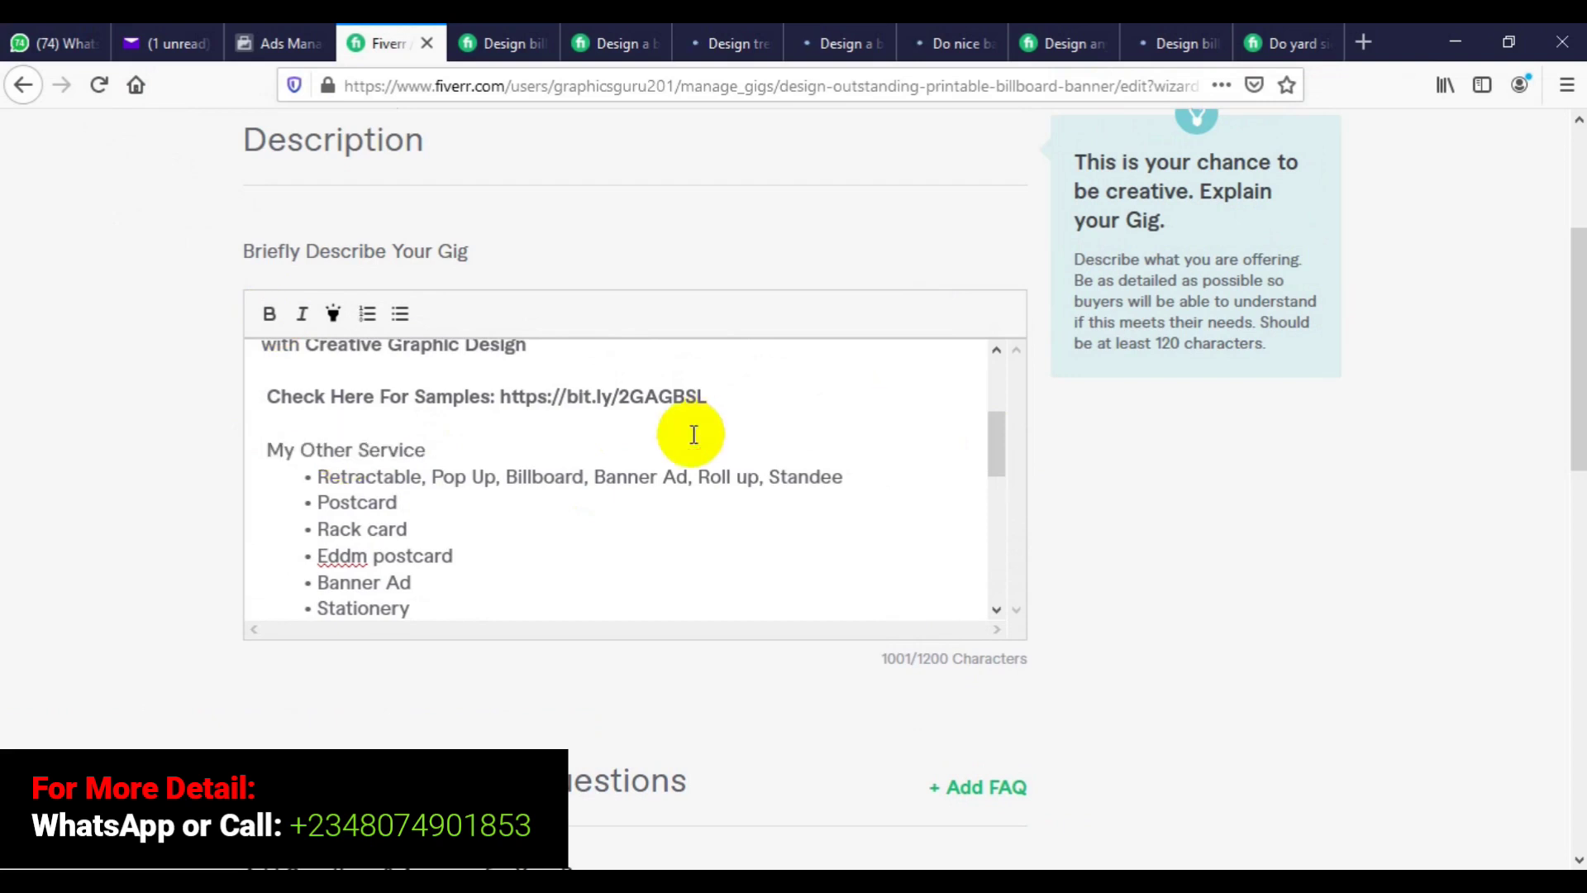
Make the "My Other Service" heading in the gig description bold
{"action": "left_click", "coordinate": [998, 390]}
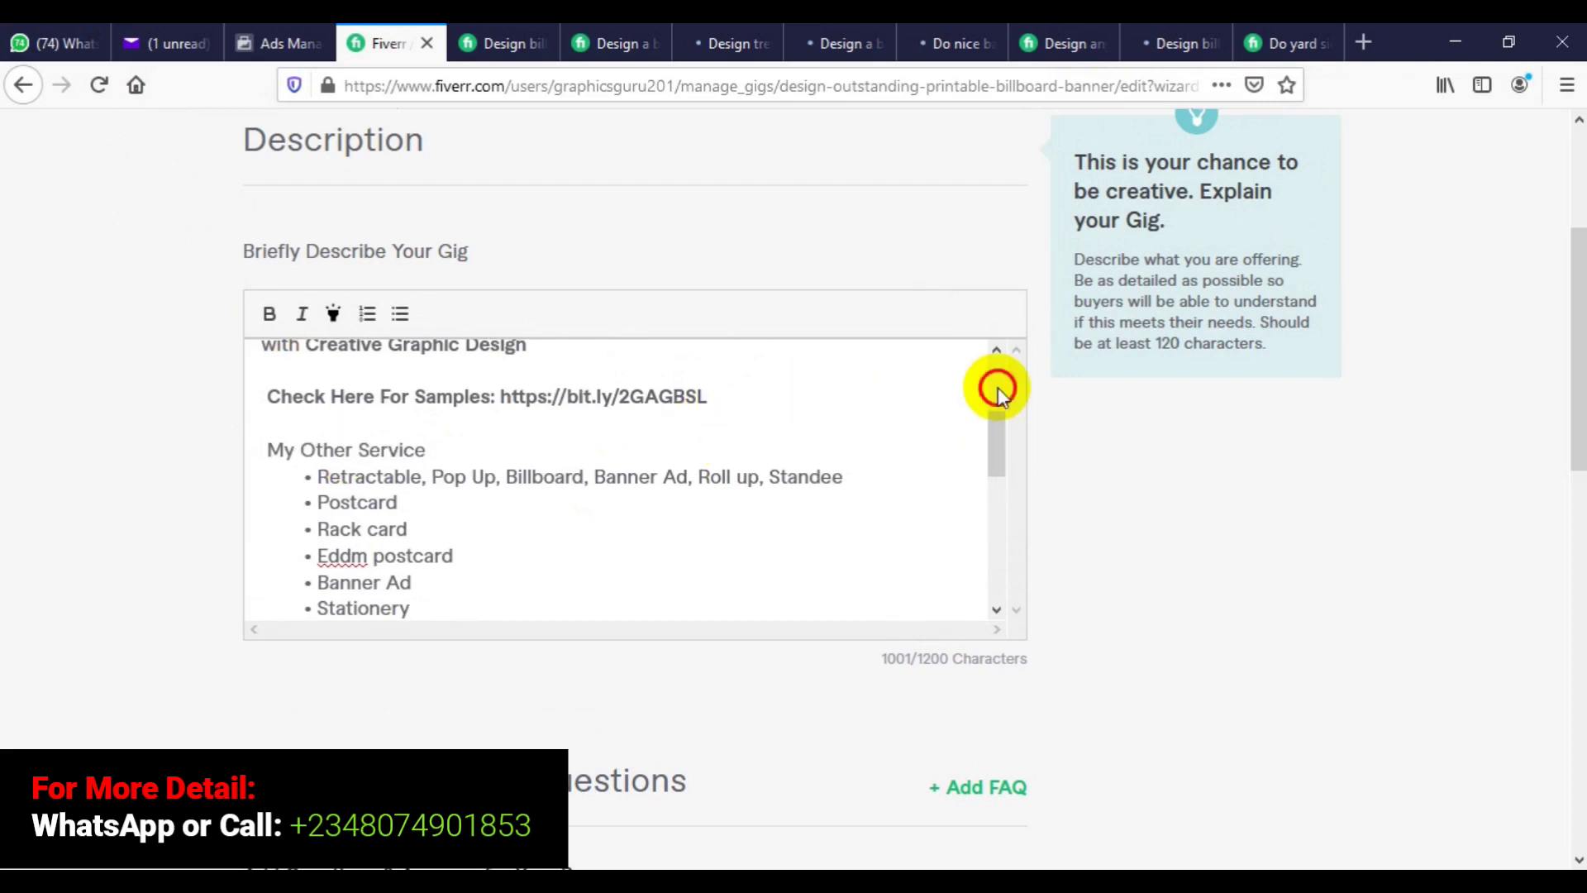
{"action": "scroll", "coordinate": [999, 388], "scroll_direction": "up", "scroll_amount": 2}
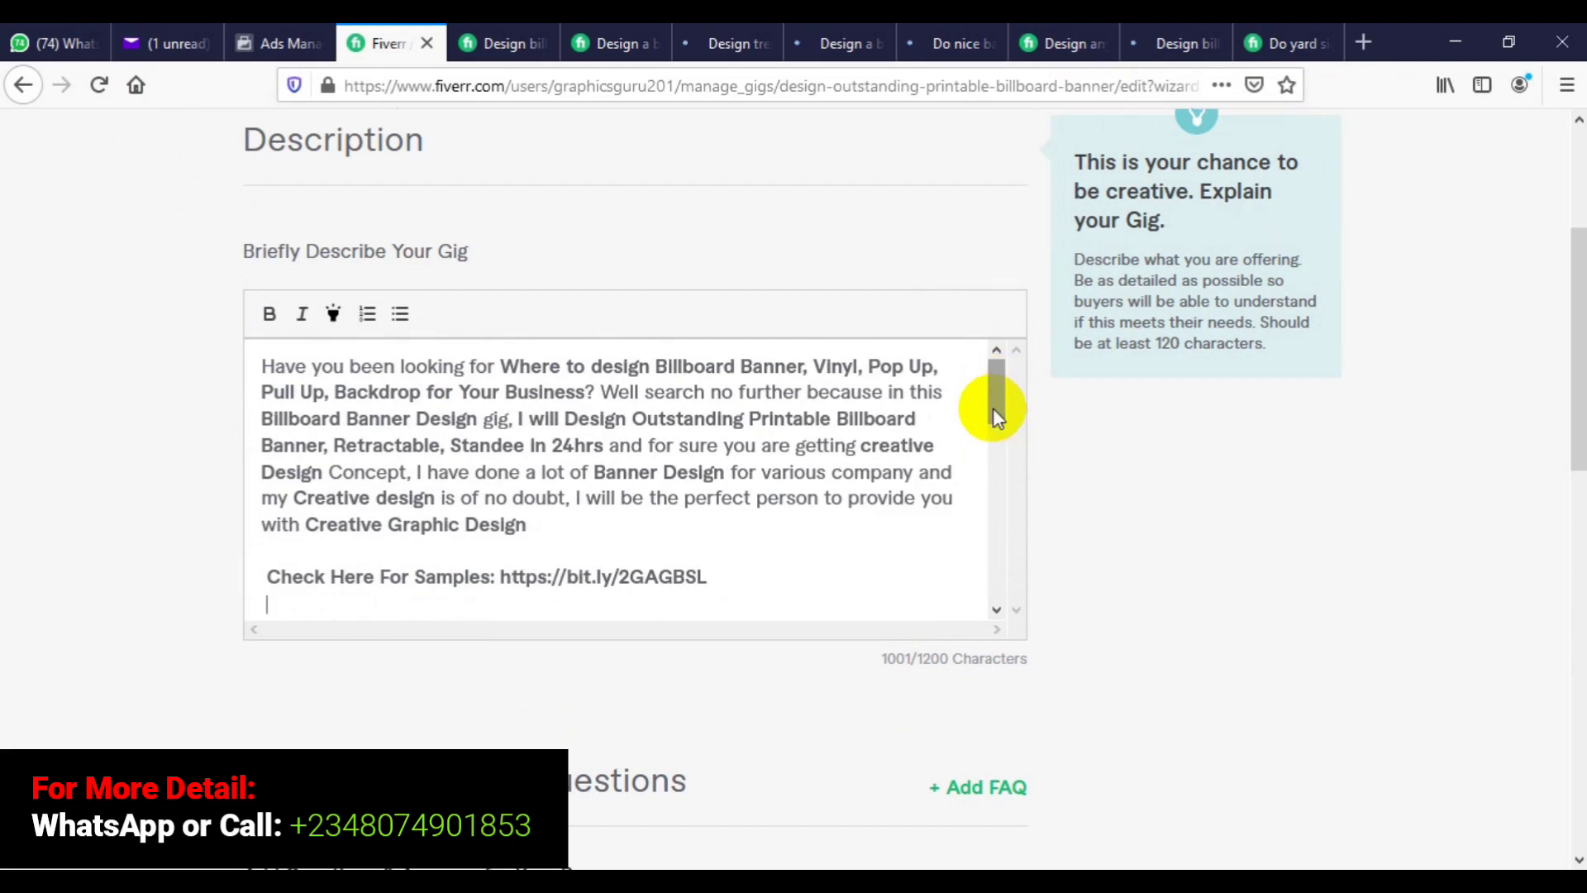
{"action": "left_click_drag", "start_coordinate": [994, 408], "coordinate": [996, 477]}
{"action": "left_click_drag", "start_coordinate": [998, 500], "coordinate": [998, 486]}
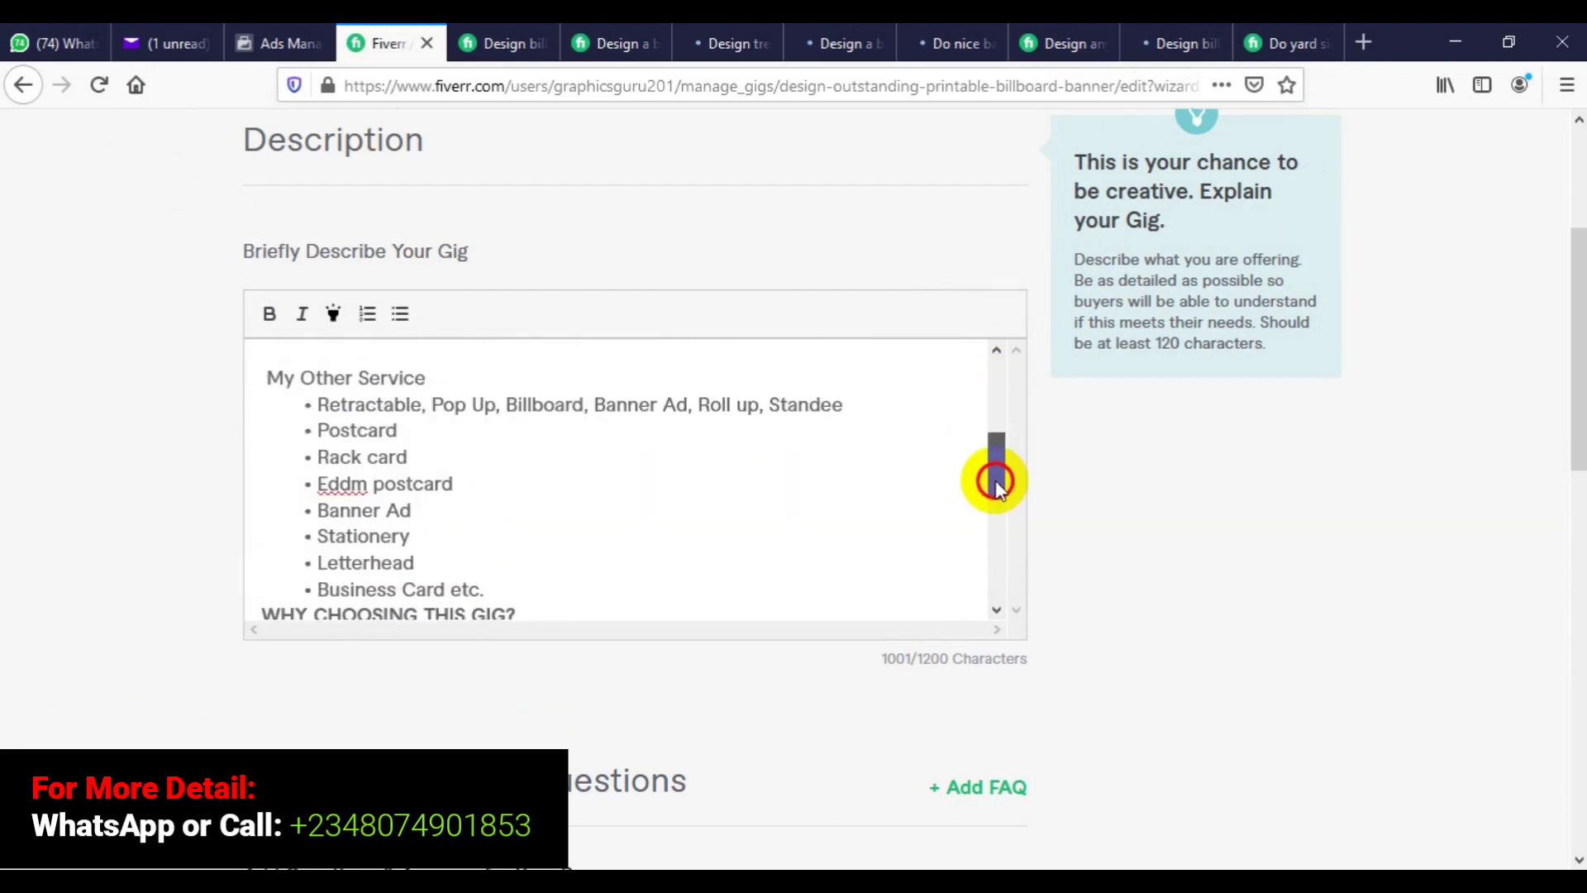
{"action": "left_click", "coordinate": [263, 379]}
{"action": "double_click", "coordinate": [264, 379]}
{"action": "left_click_drag", "start_coordinate": [413, 386], "coordinate": [425, 388]}
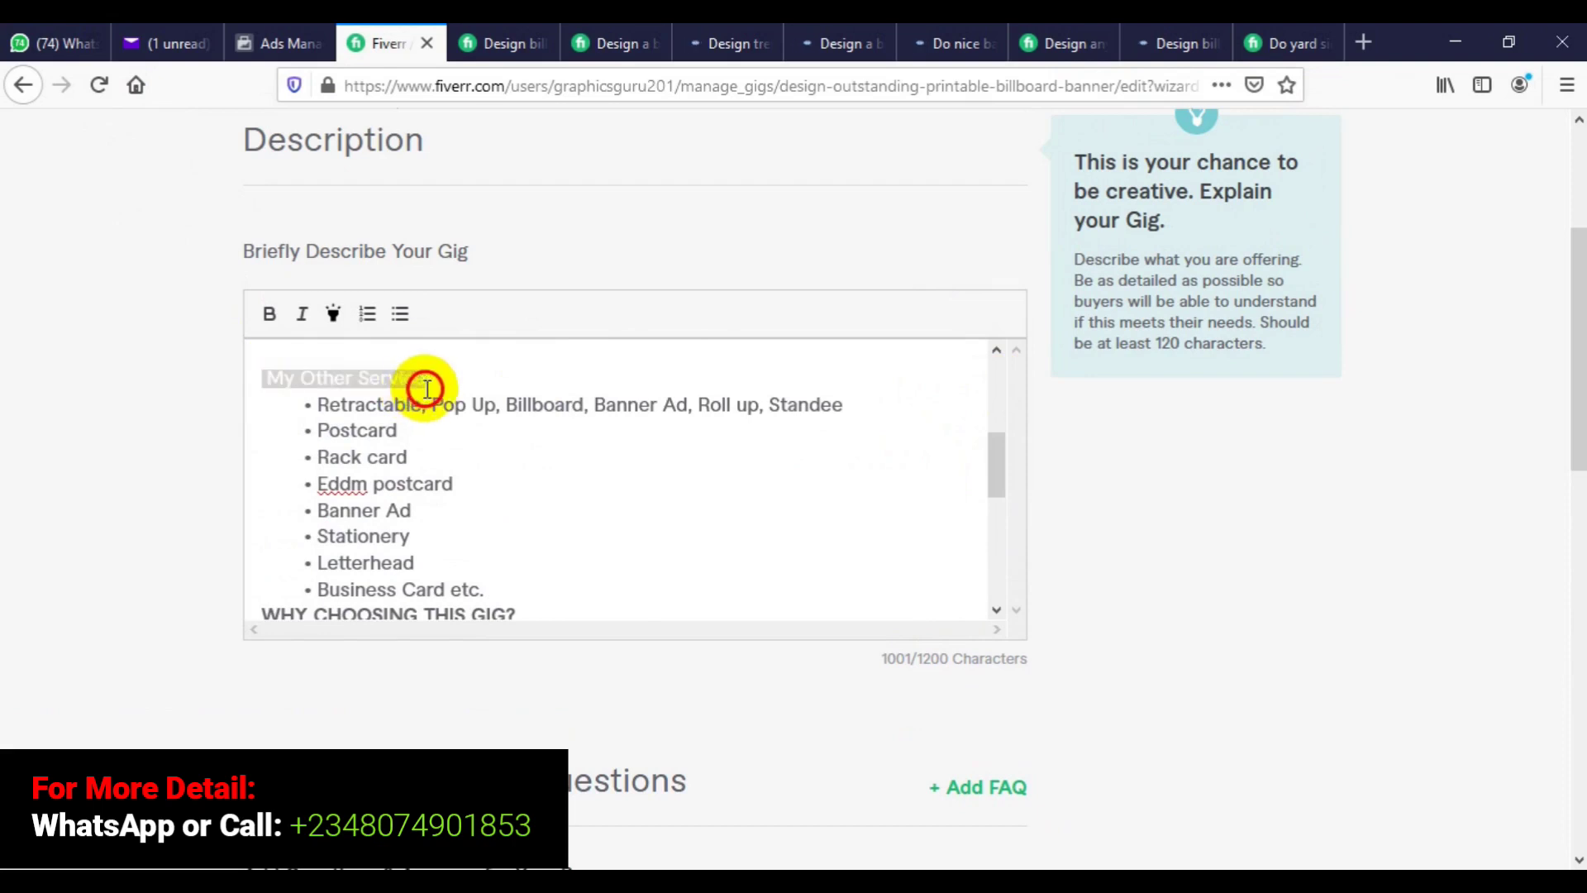
{"action": "left_click", "coordinate": [269, 315]}
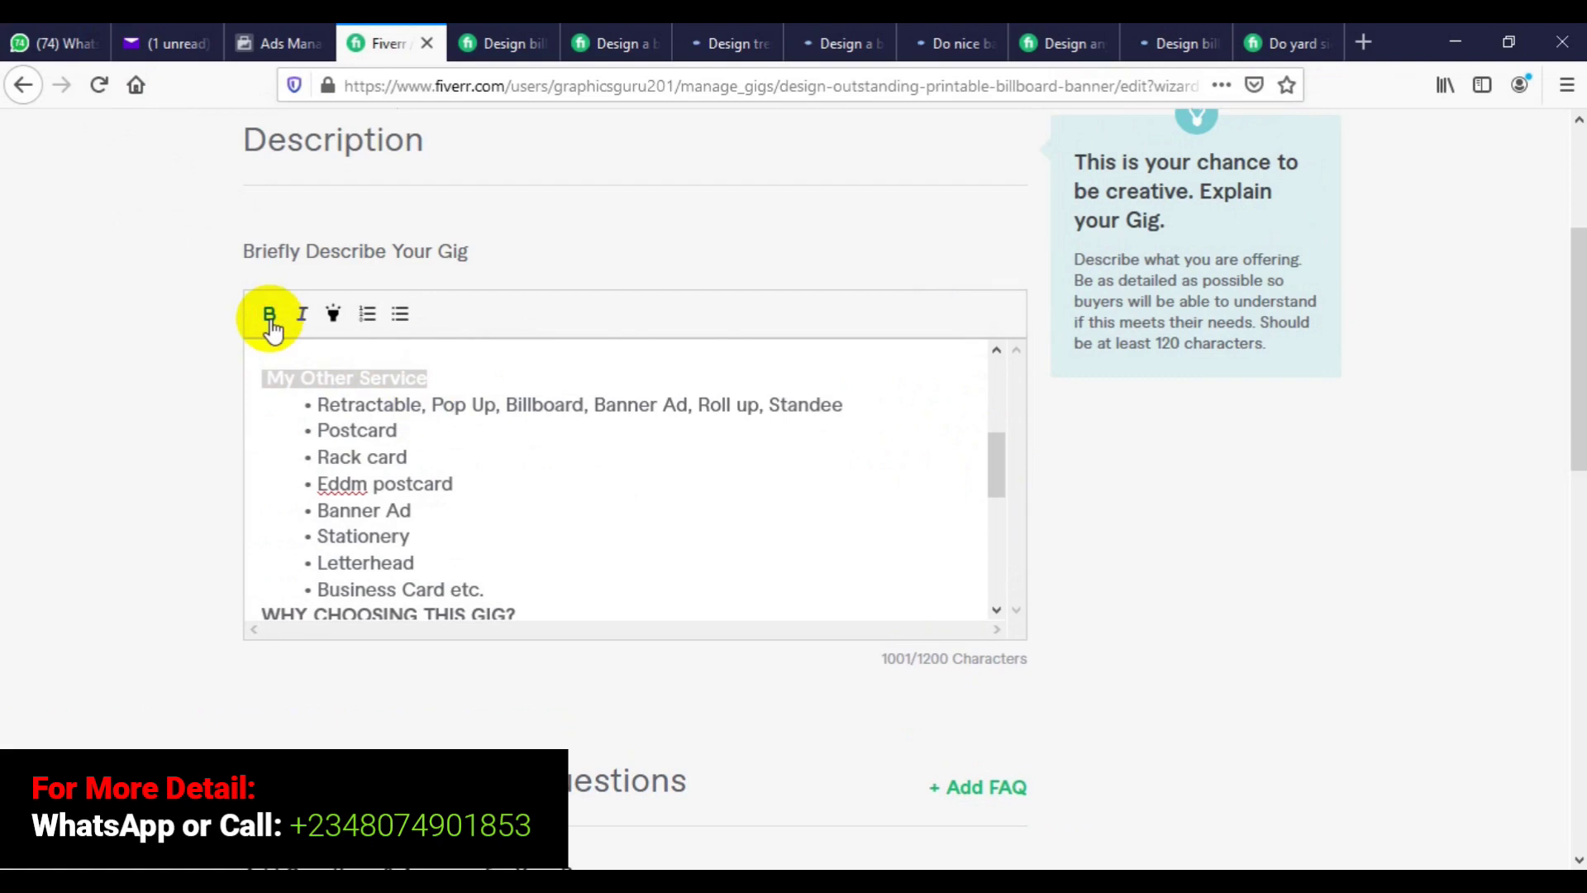
{"action": "left_click", "coordinate": [410, 430]}
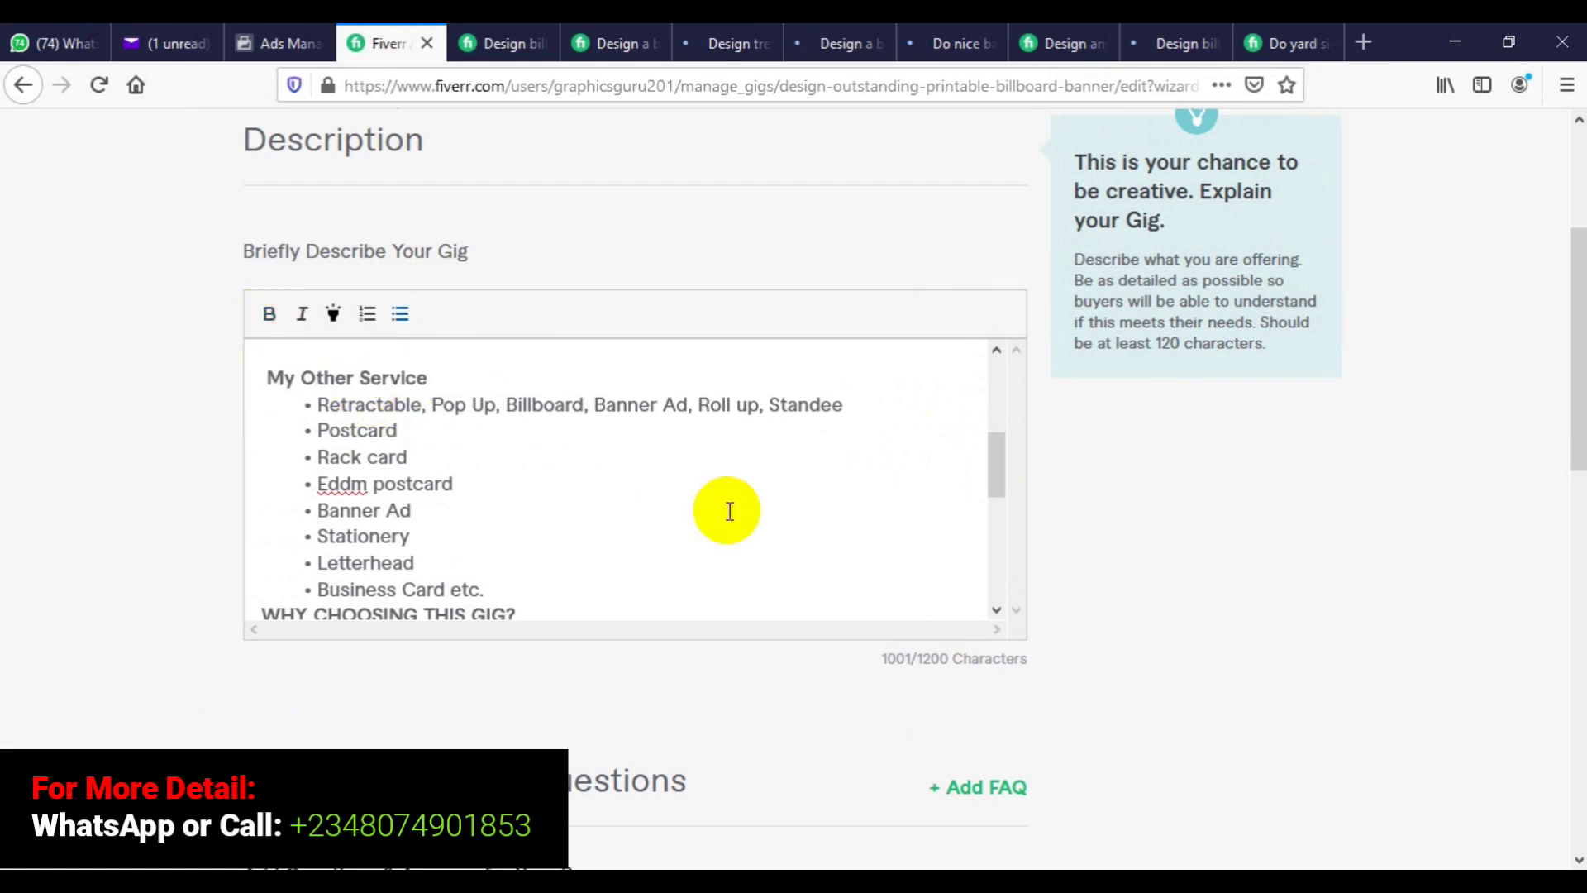
Insert an unbulleted blank line between "Business Card etc." and the "WHY CHOOSING THIS GIG?" heading
{"action": "left_click_drag", "start_coordinate": [993, 466], "coordinate": [1002, 522]}
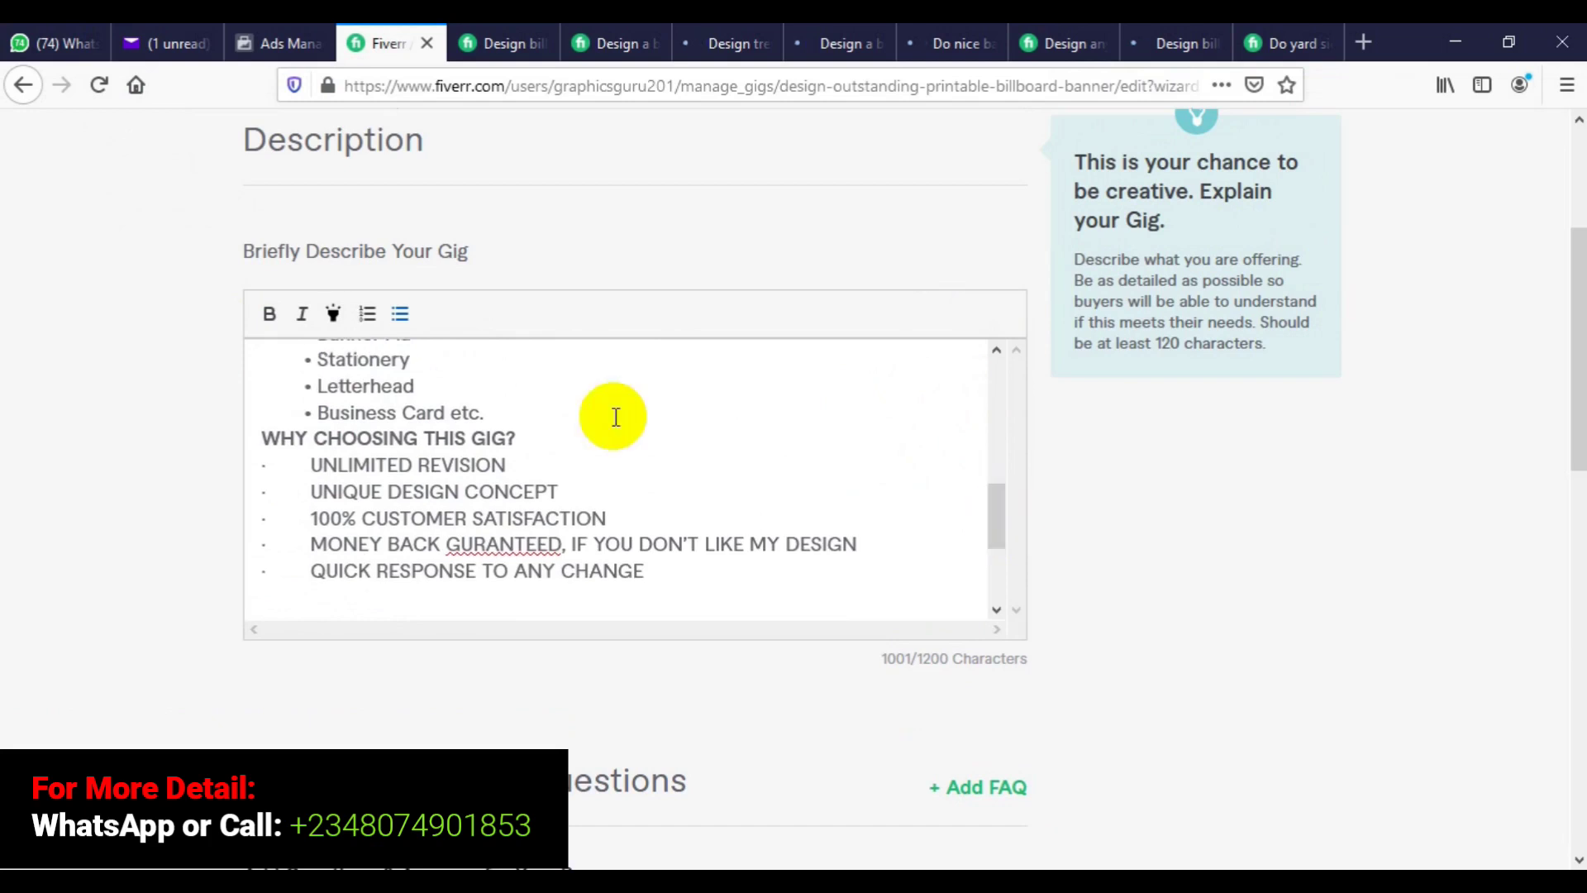
{"action": "left_click", "coordinate": [533, 411]}
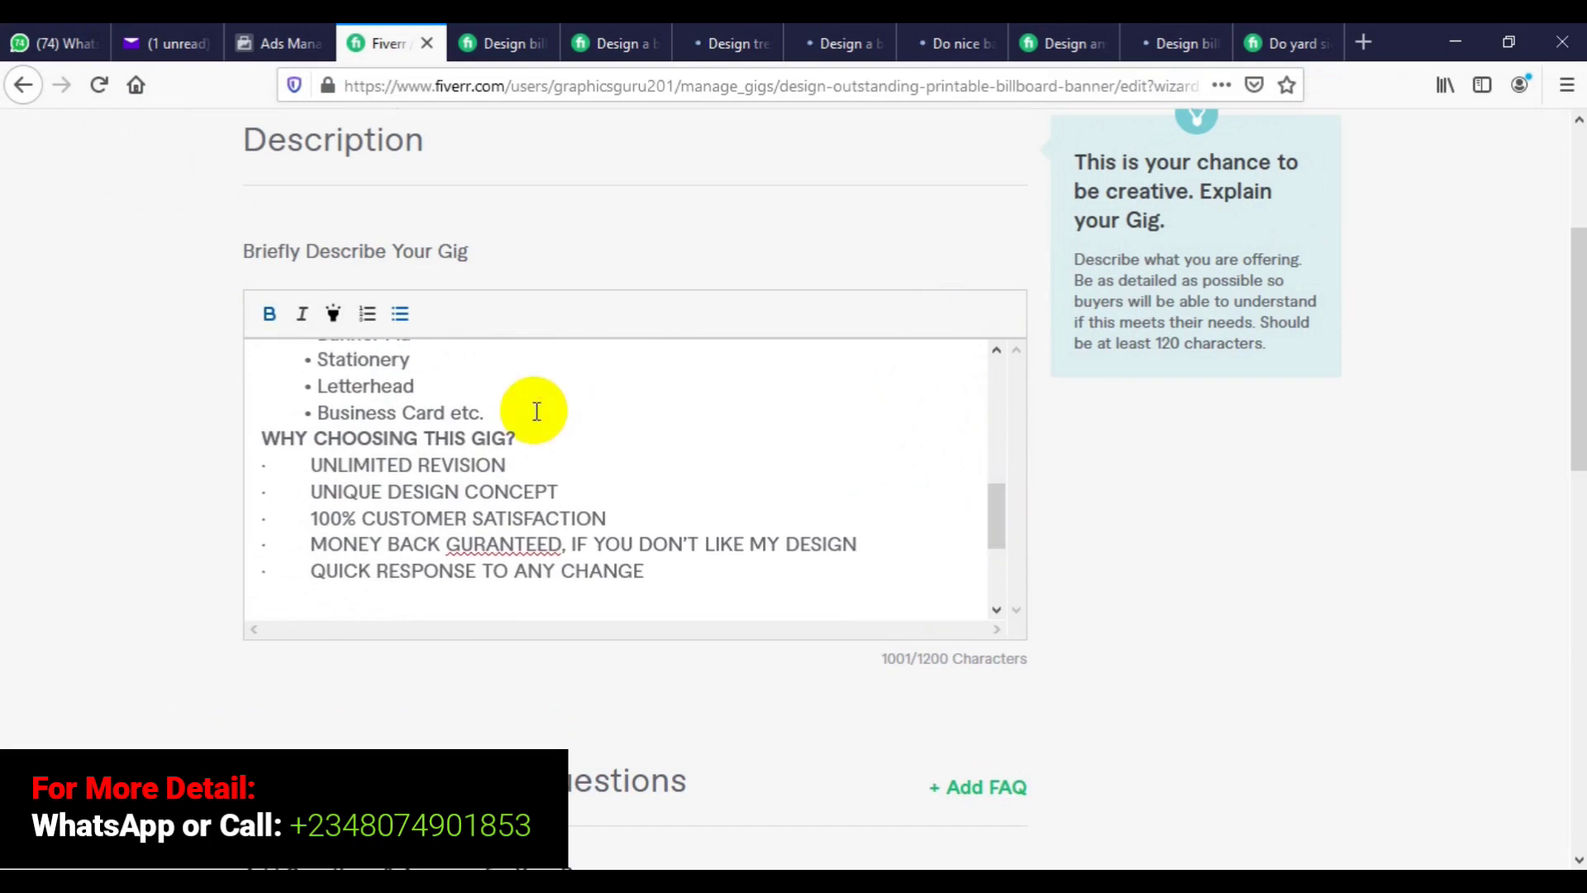
{"action": "key", "text": "Return"}
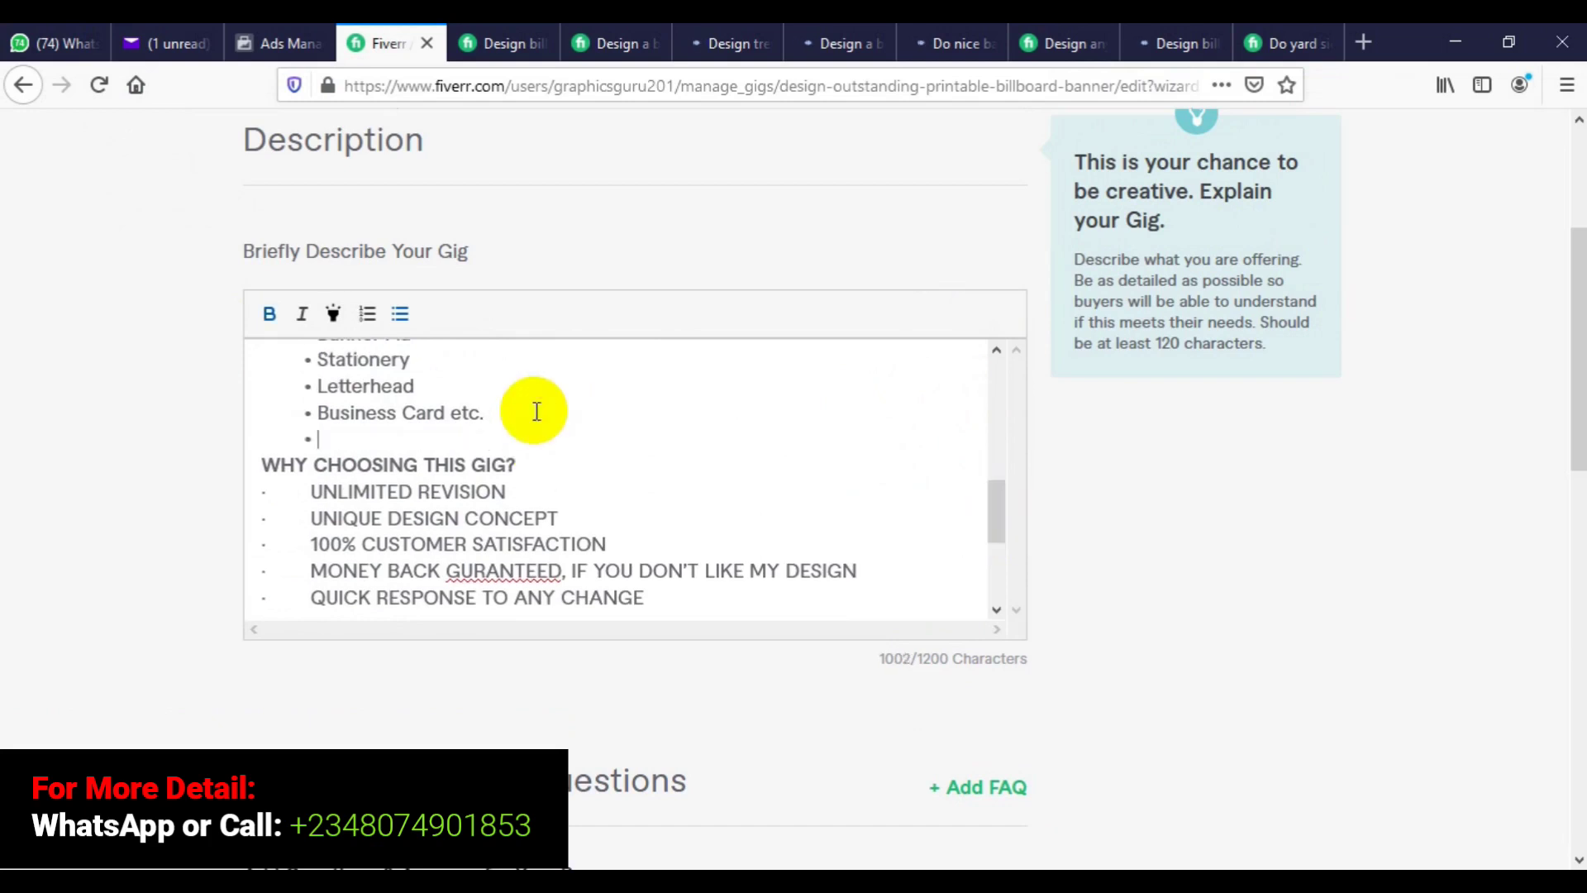
{"action": "key", "text": "BackSpace"}
{"action": "left_click", "coordinate": [529, 506]}
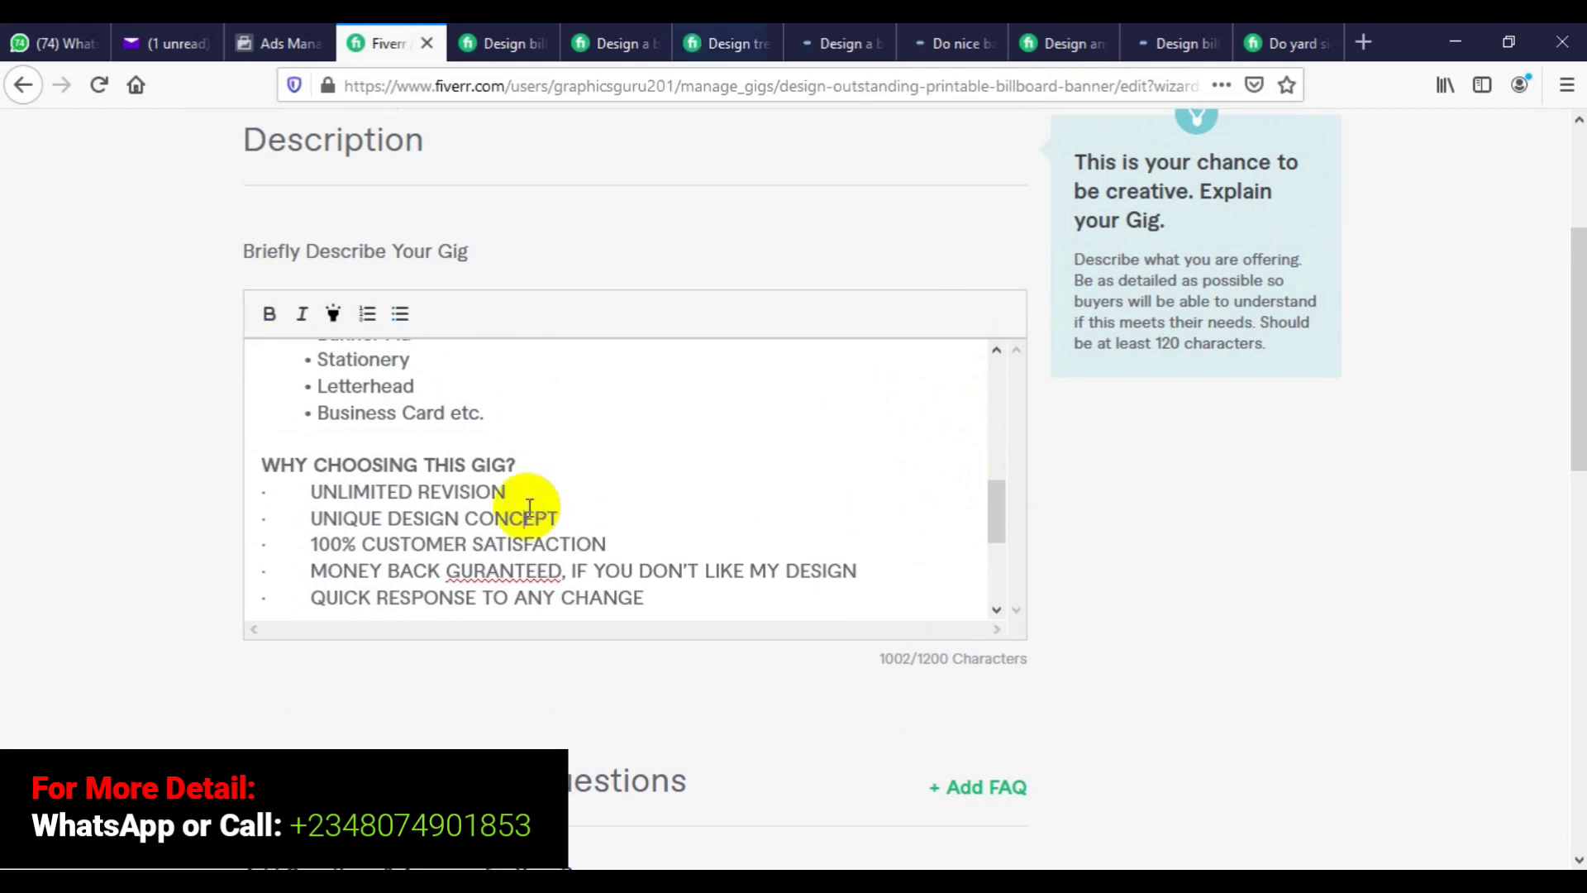
{"action": "key", "text": "Down"}
{"action": "key", "text": "Down"}
{"action": "key", "text": "Down"}
{"action": "key", "text": "Down"}
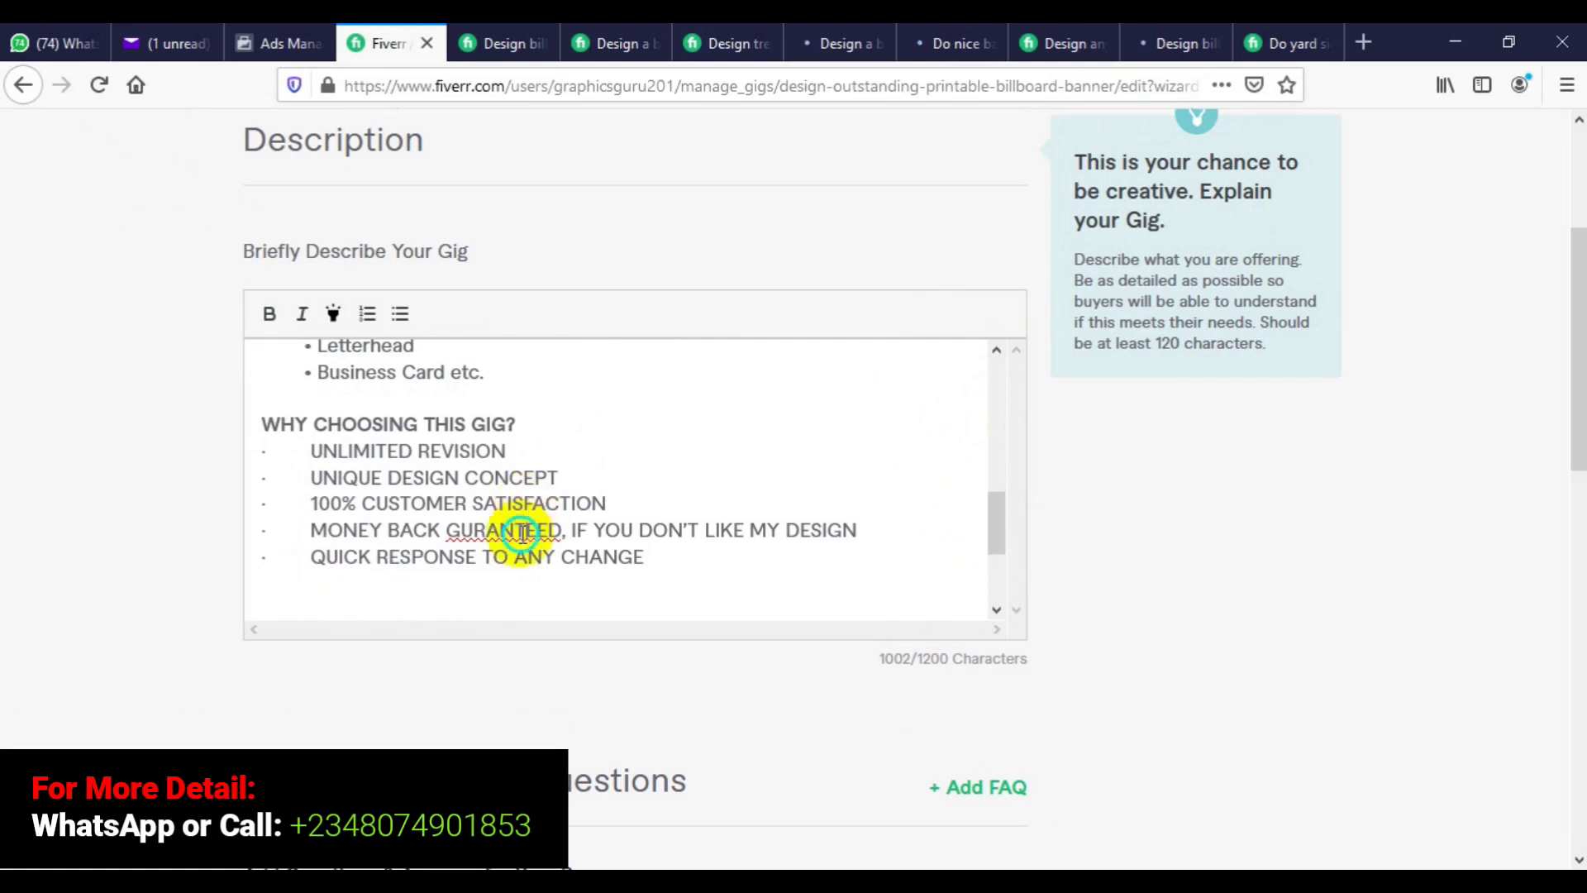
{"action": "right_click", "coordinate": [522, 532]}
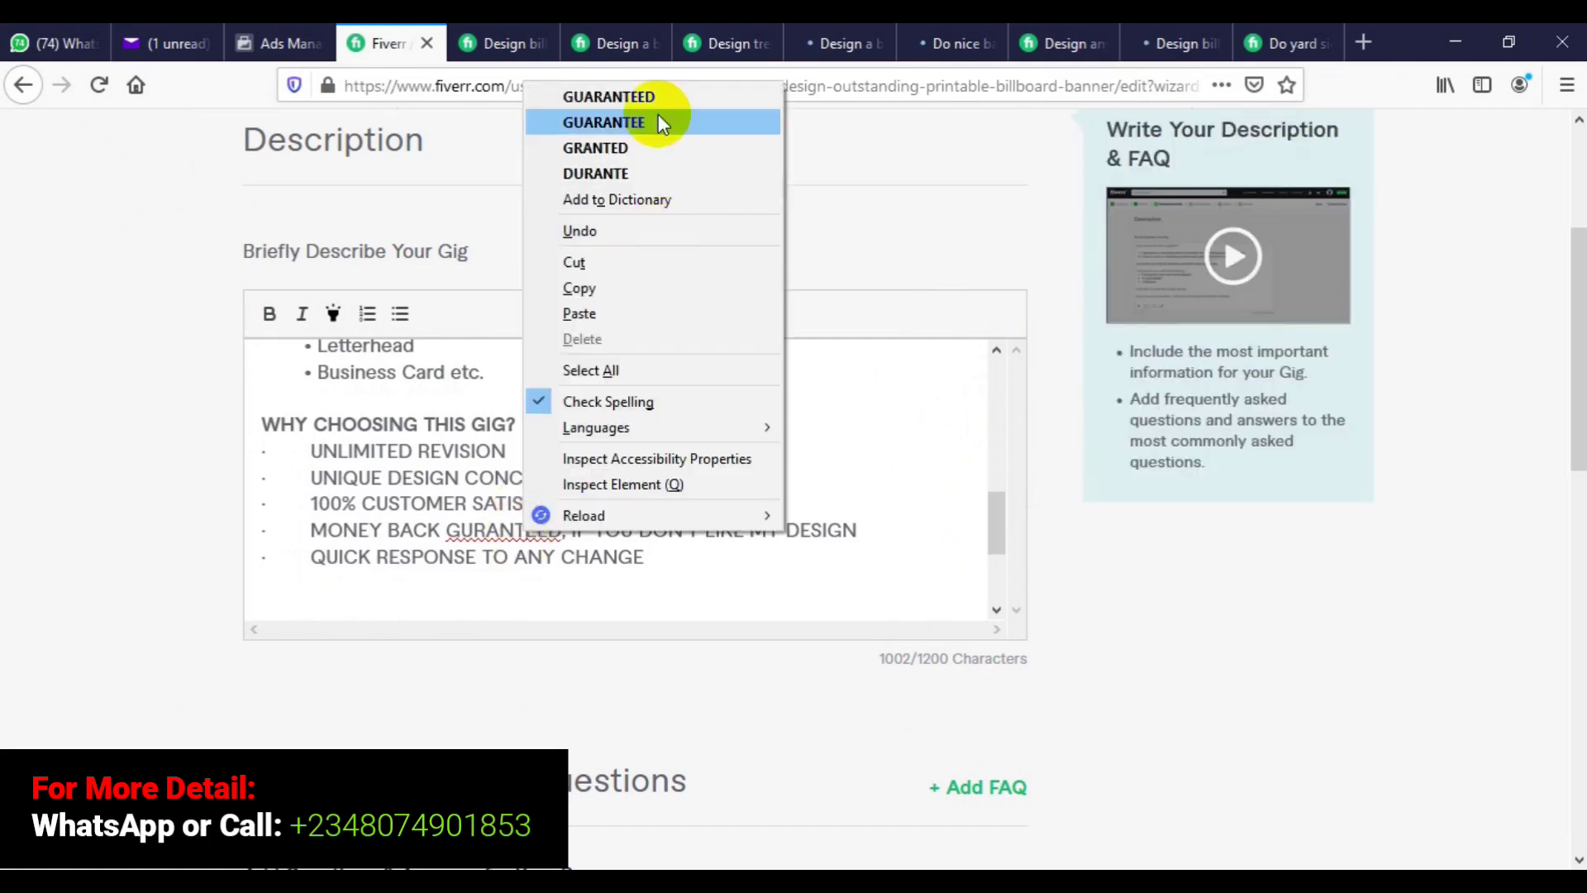
{"action": "key", "text": "Escape"}
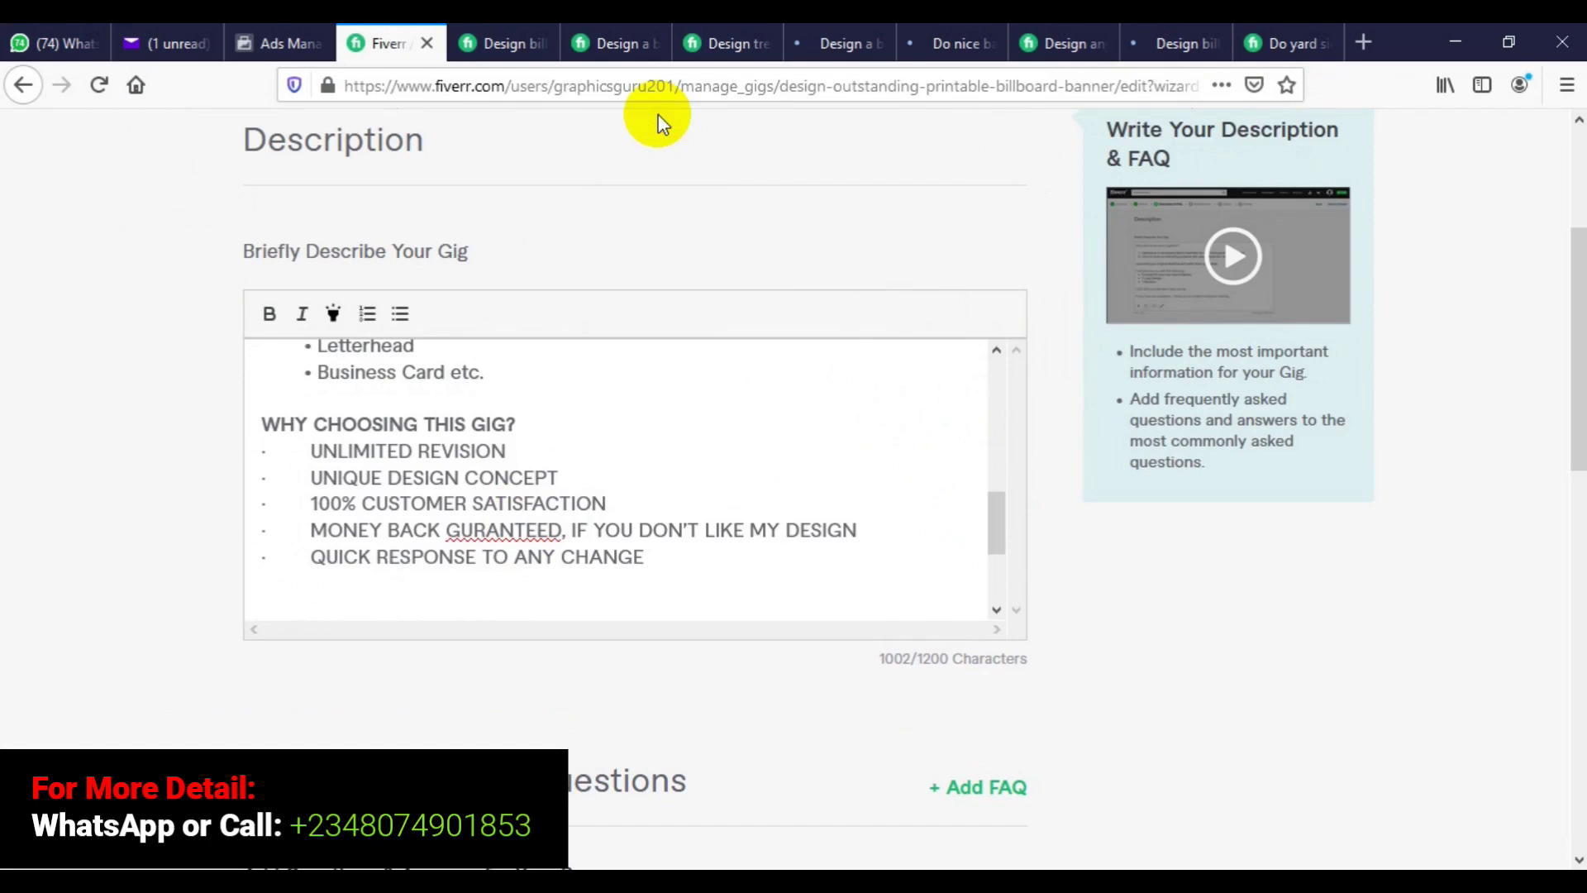
Try to save the gig description without adding any FAQ and continue to the next stage
{"action": "left_click_drag", "start_coordinate": [998, 518], "coordinate": [1006, 370]}
{"action": "left_click_drag", "start_coordinate": [1572, 353], "coordinate": [1578, 462]}
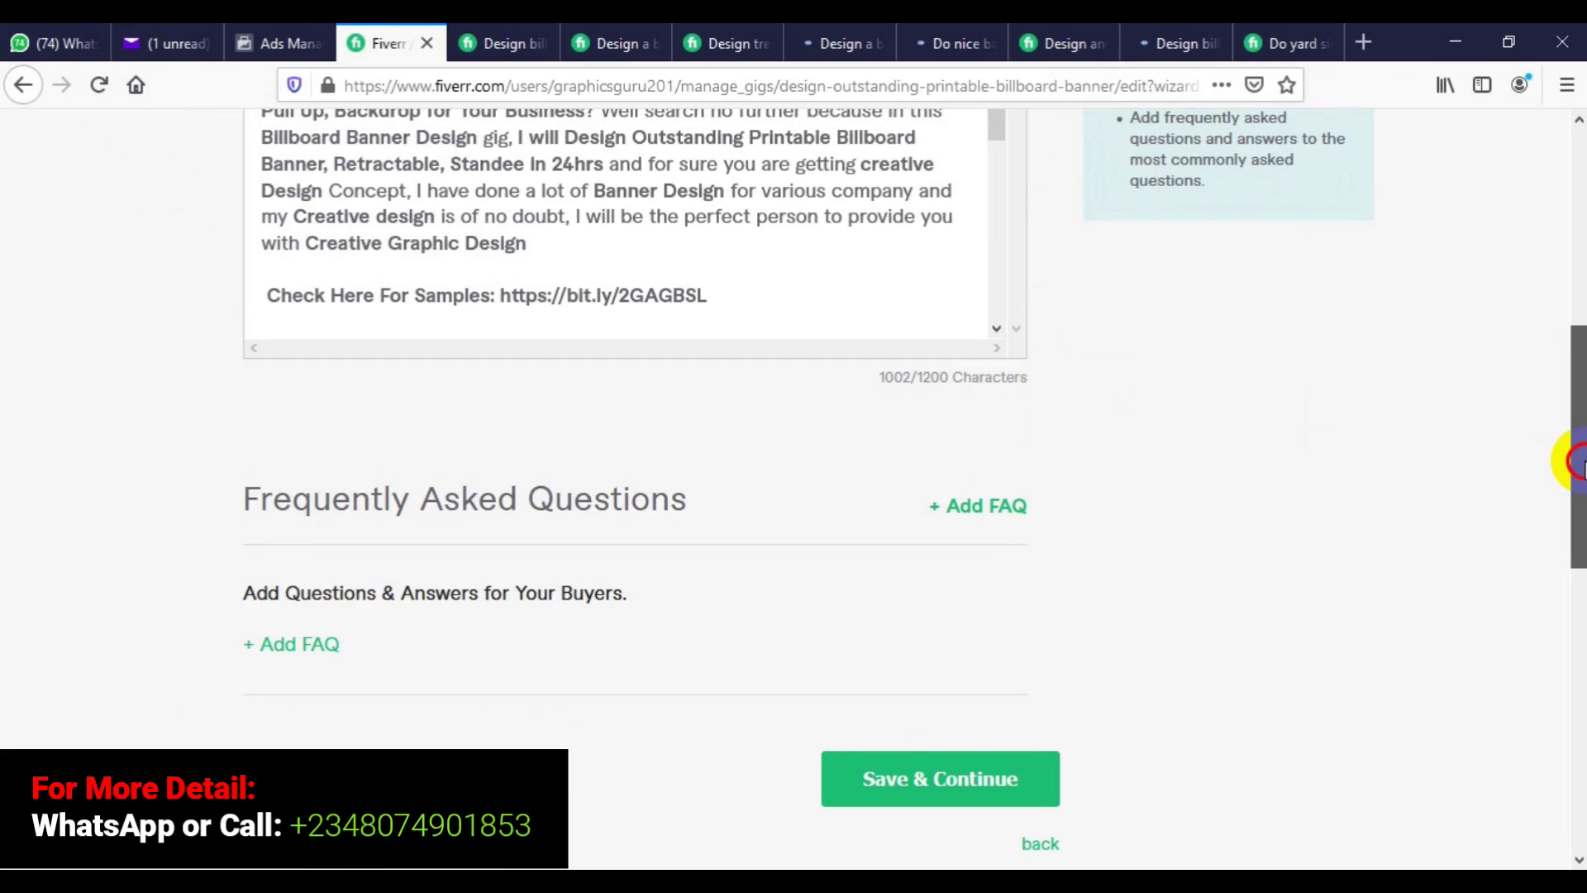
{"action": "left_click_drag", "start_coordinate": [1579, 463], "coordinate": [1574, 475]}
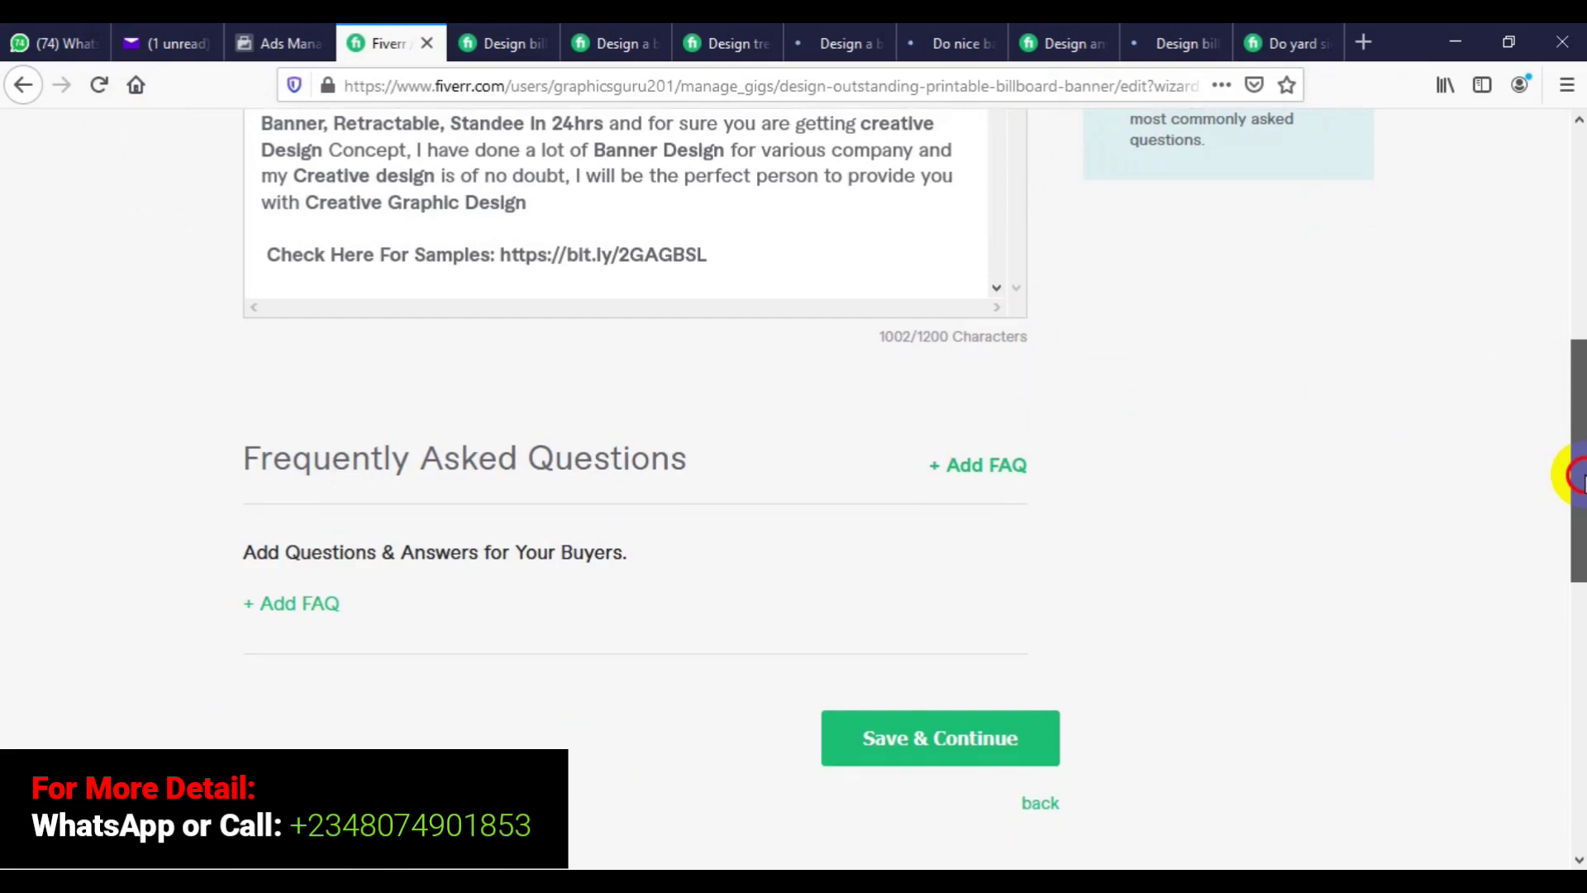
{"action": "scroll", "coordinate": [1574, 498], "scroll_direction": "down", "scroll_amount": 2}
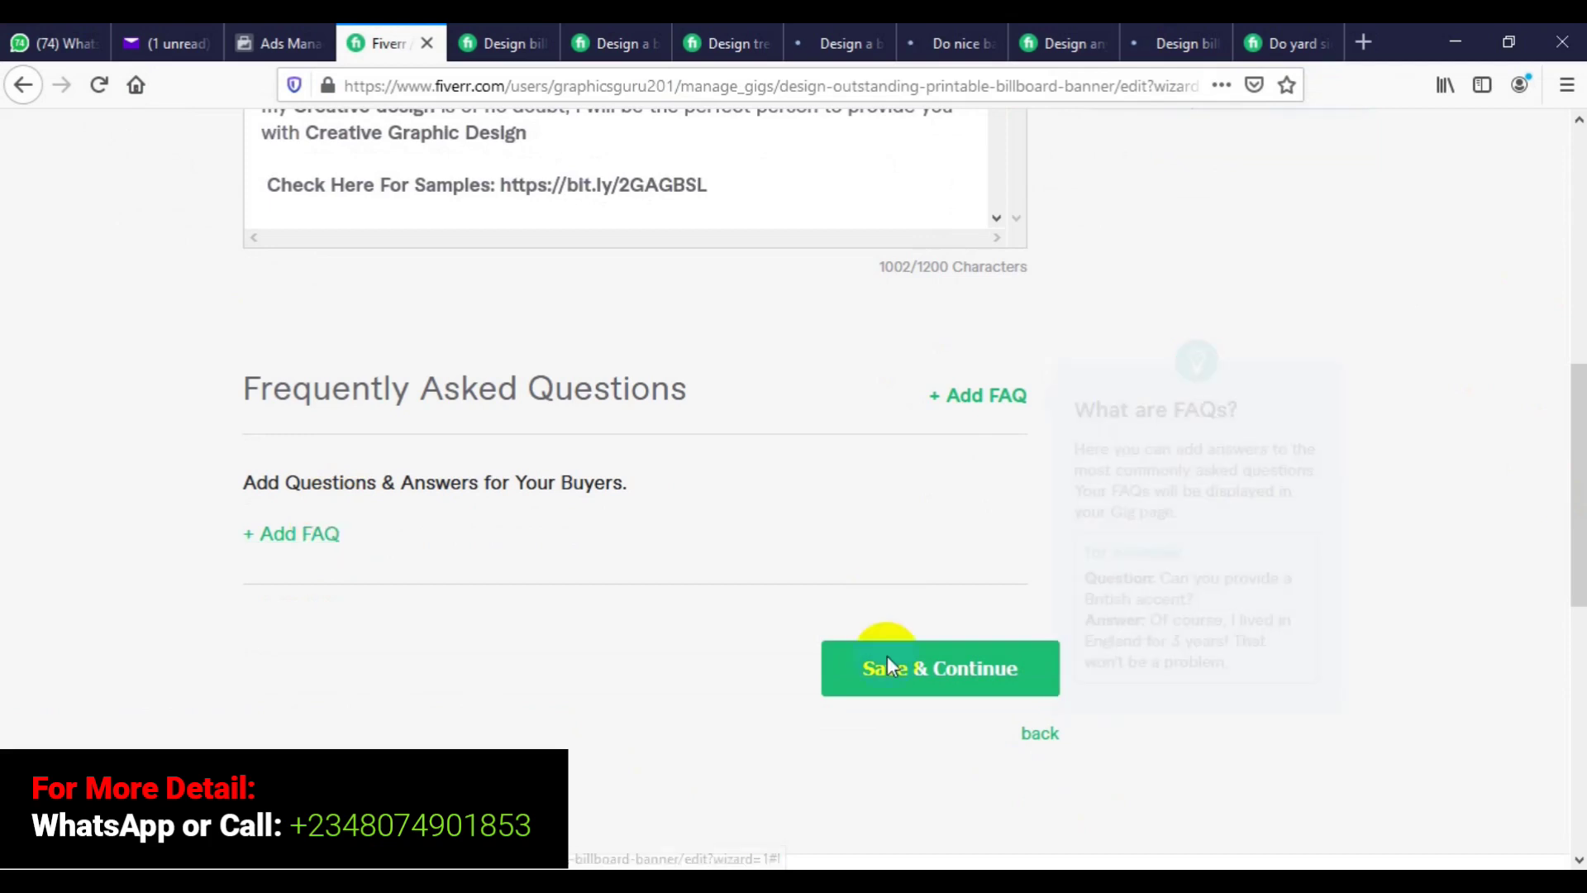
{"action": "left_click", "coordinate": [925, 682]}
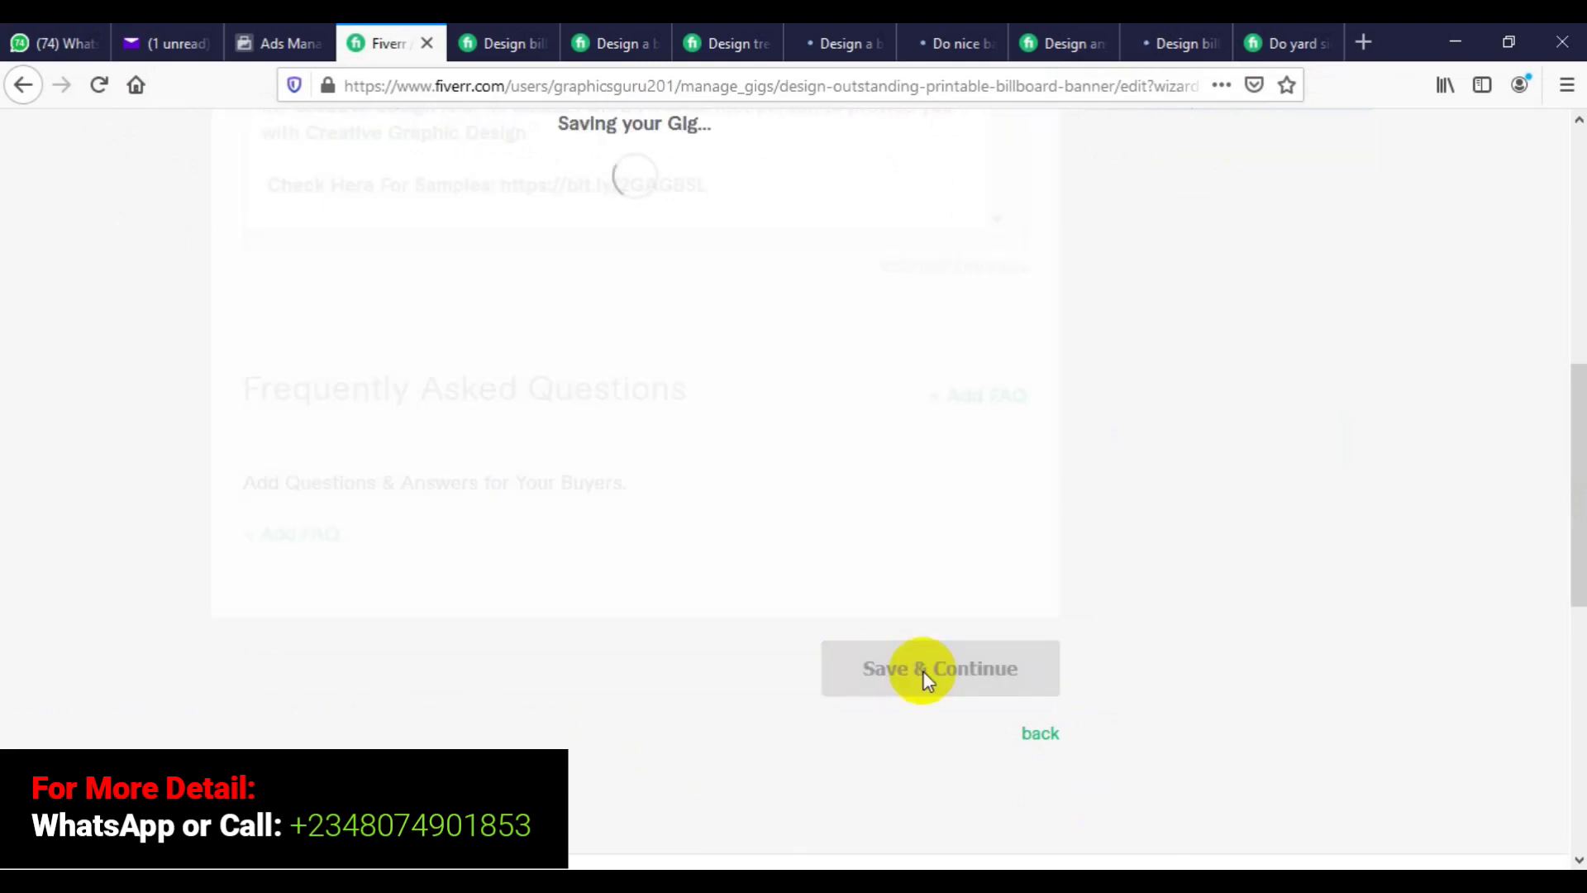
Delete the "Banner Ad" bullet from the My Other Service list, leaving no empty line
{"action": "scroll", "coordinate": [922, 671], "scroll_direction": "up", "scroll_amount": 2}
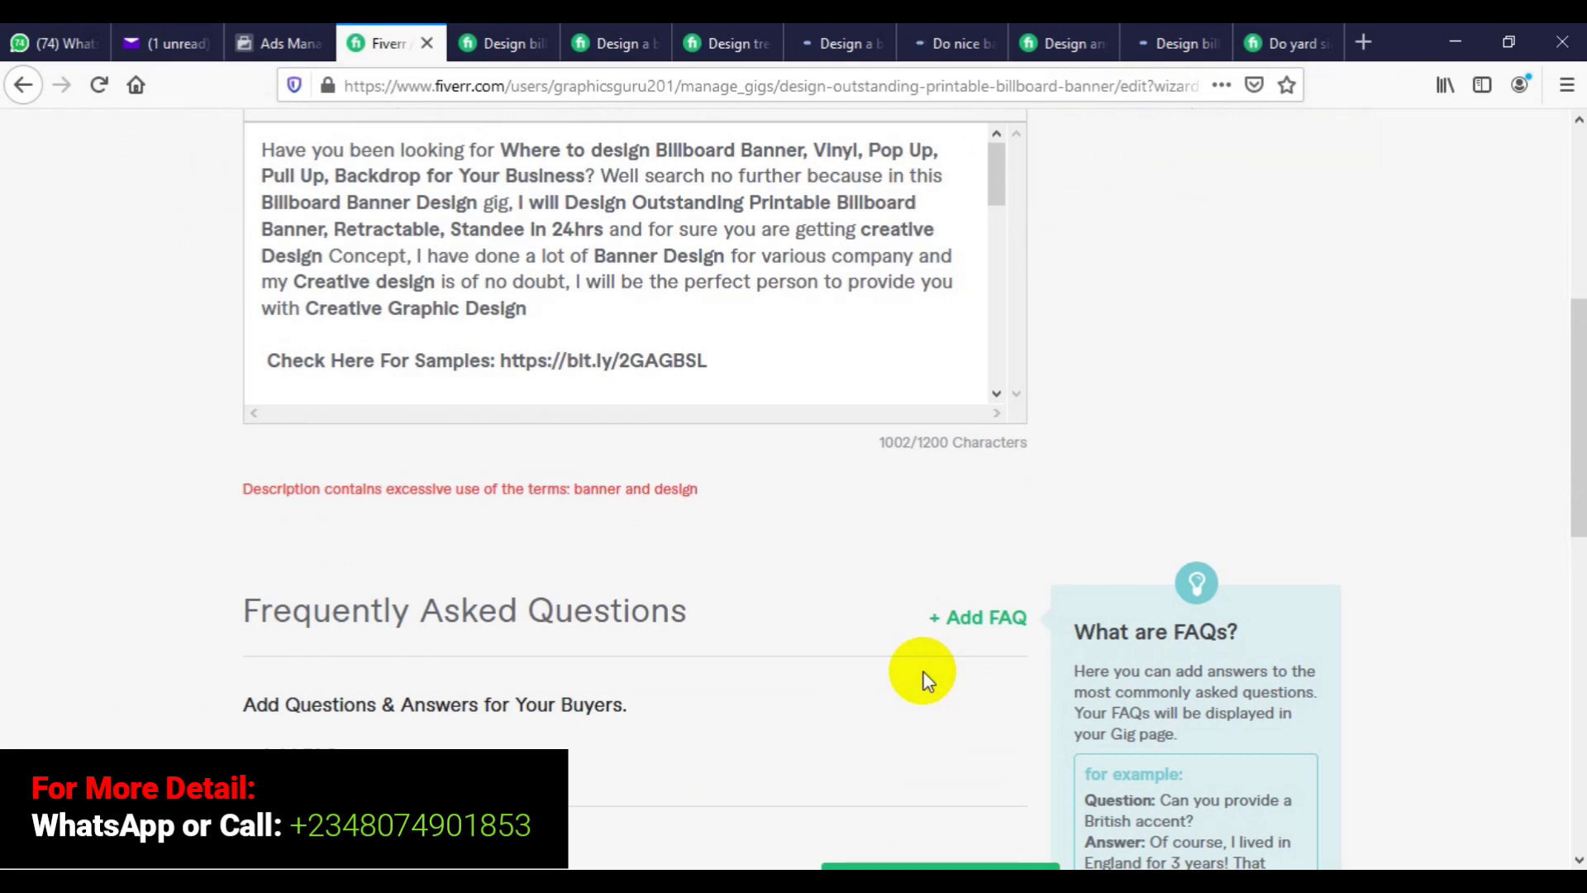
{"action": "left_click", "coordinate": [634, 246]}
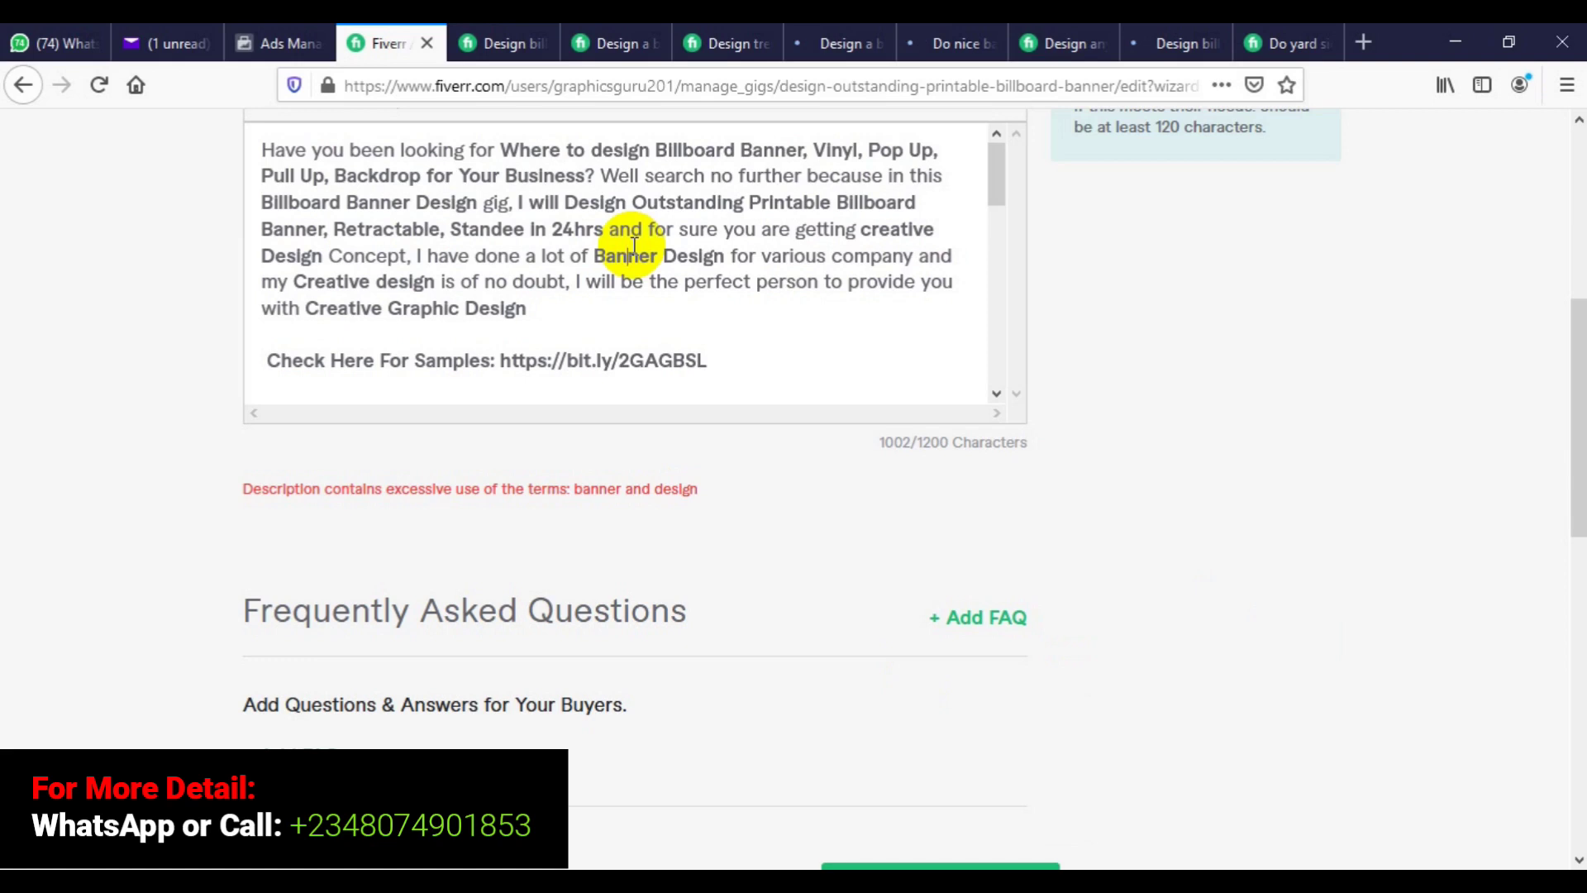
{"action": "left_click", "coordinate": [780, 153]}
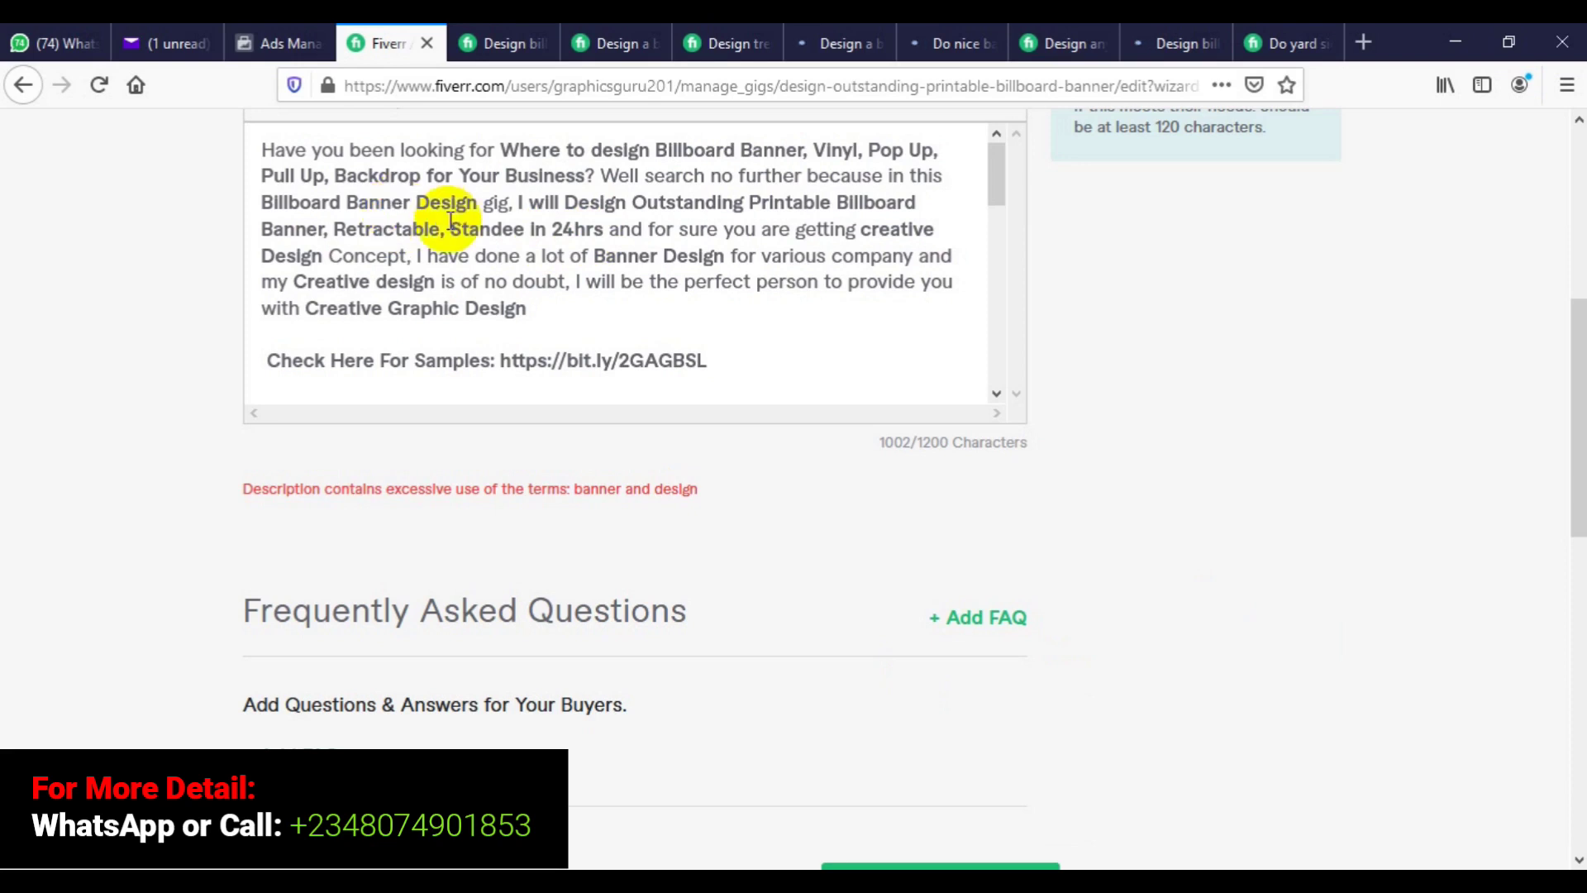
{"action": "left_click", "coordinate": [282, 236]}
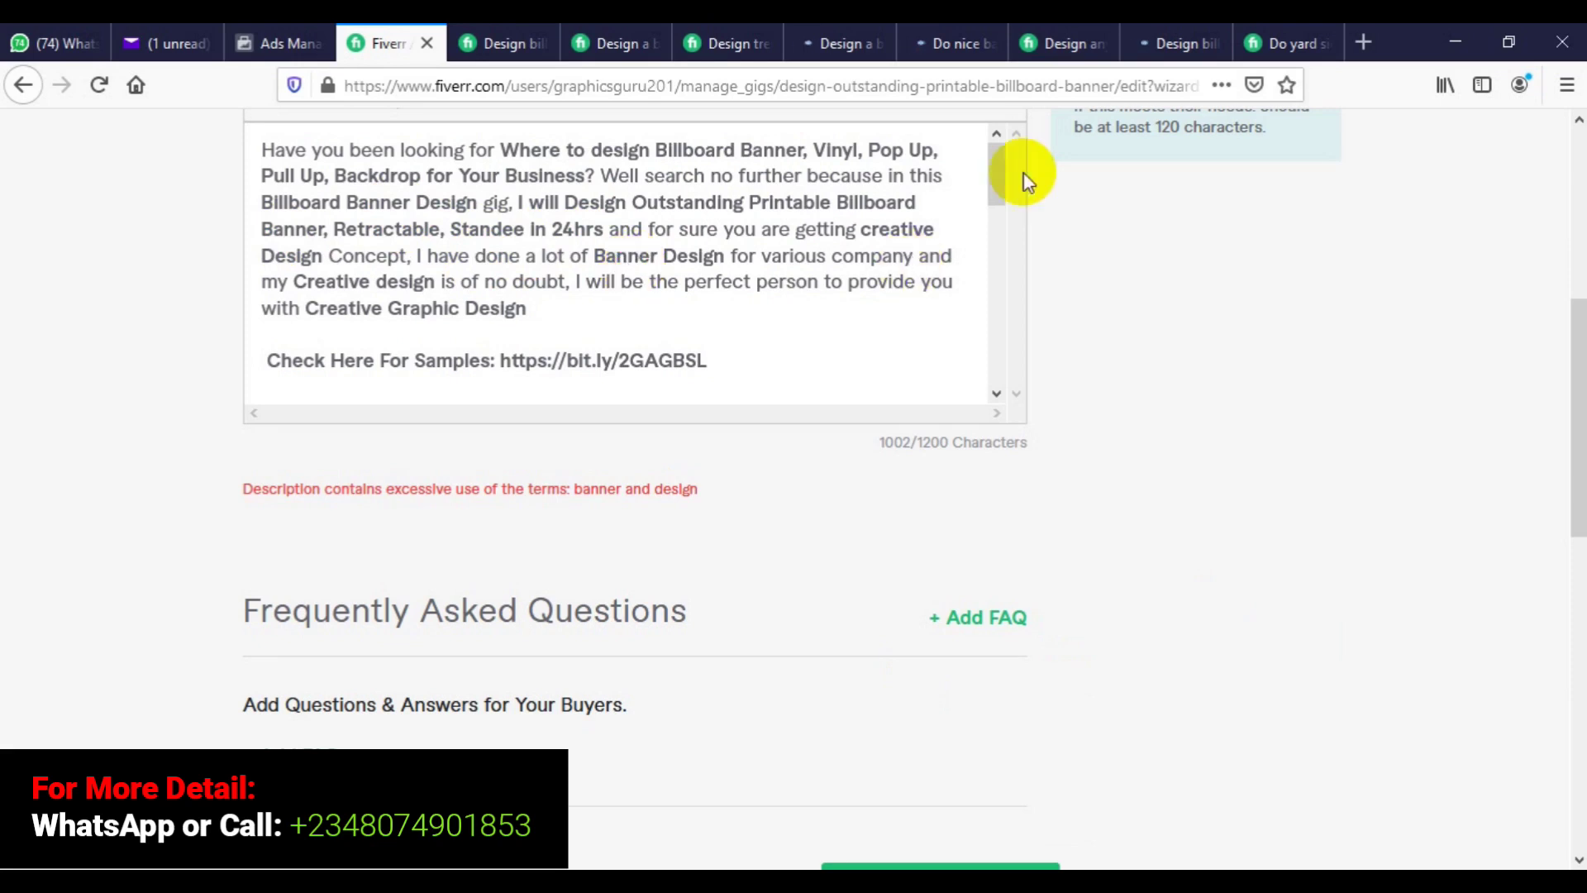
{"action": "left_click_drag", "start_coordinate": [999, 174], "coordinate": [1000, 246]}
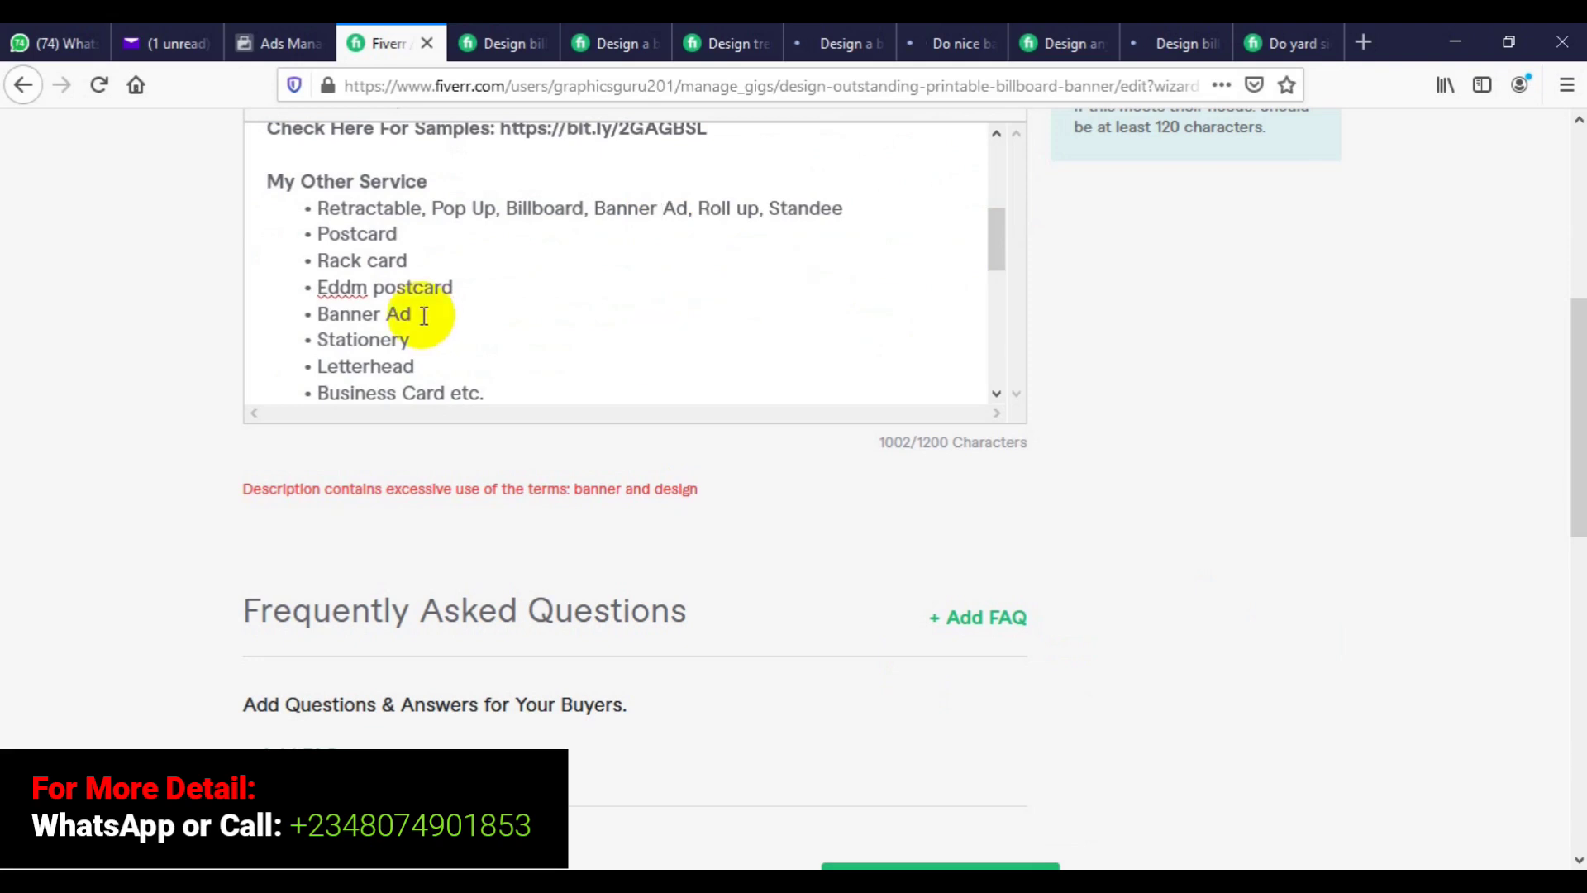
{"action": "left_click_drag", "start_coordinate": [423, 316], "coordinate": [304, 321]}
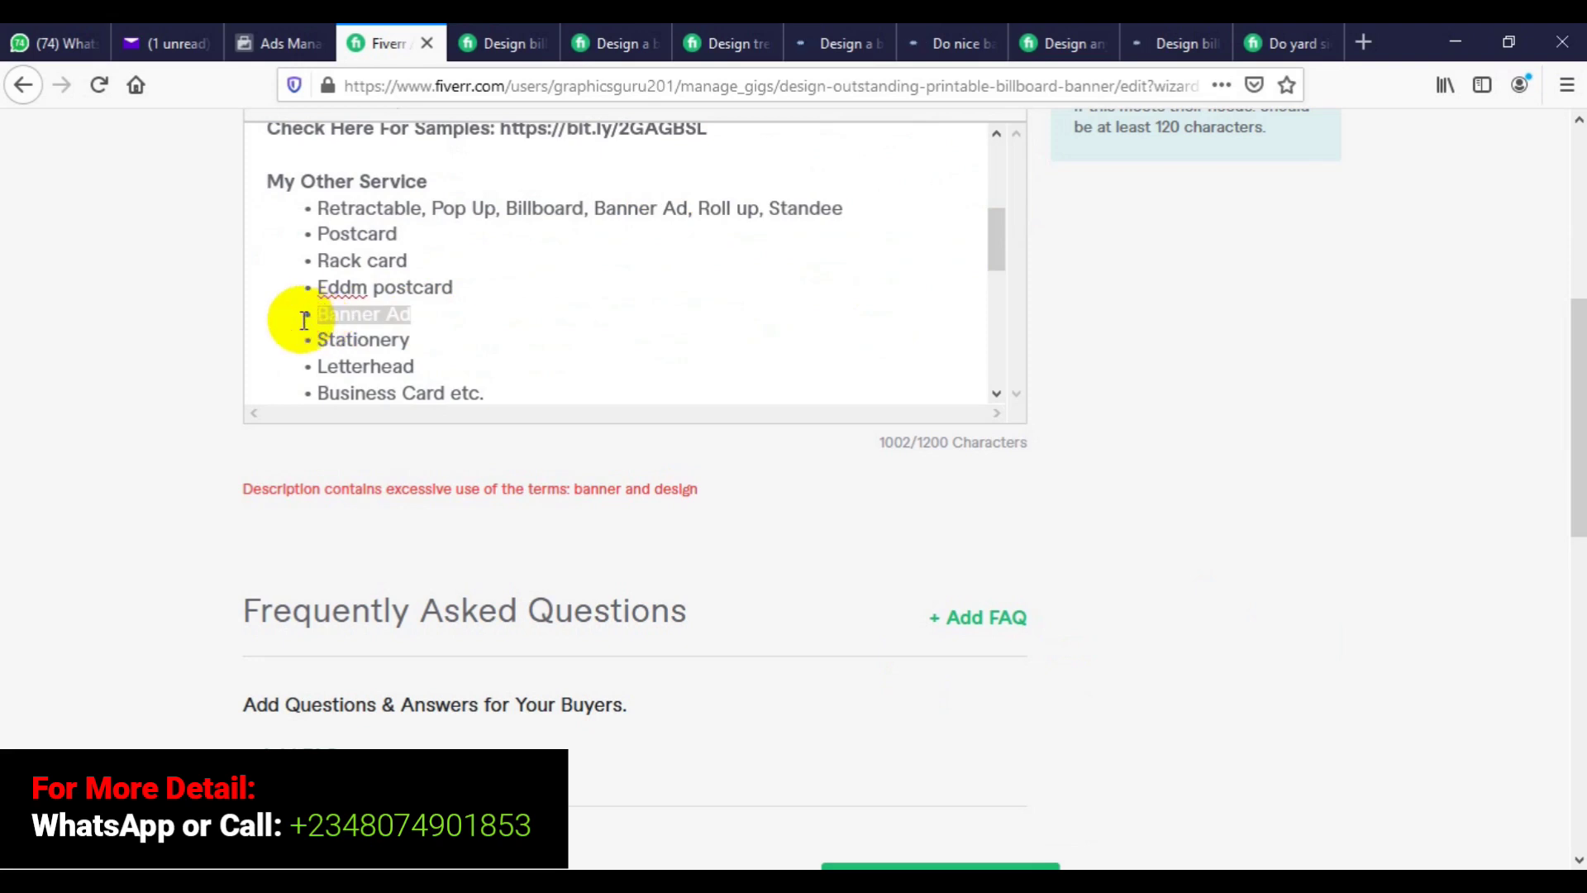
{"action": "key", "text": "BackSpace"}
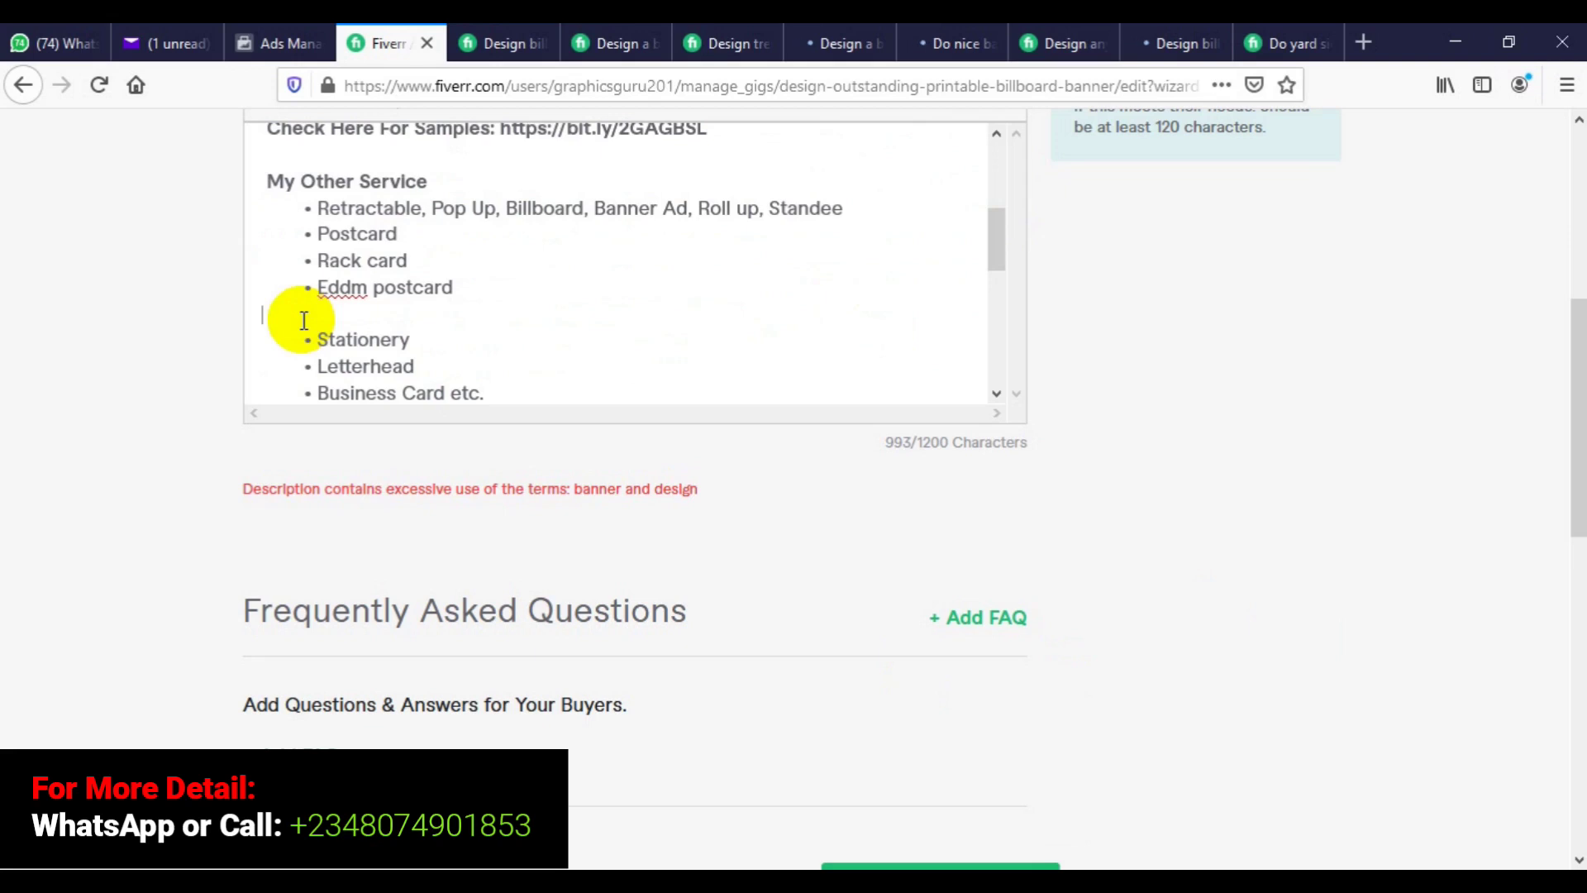
{"action": "key", "text": "BackSpace"}
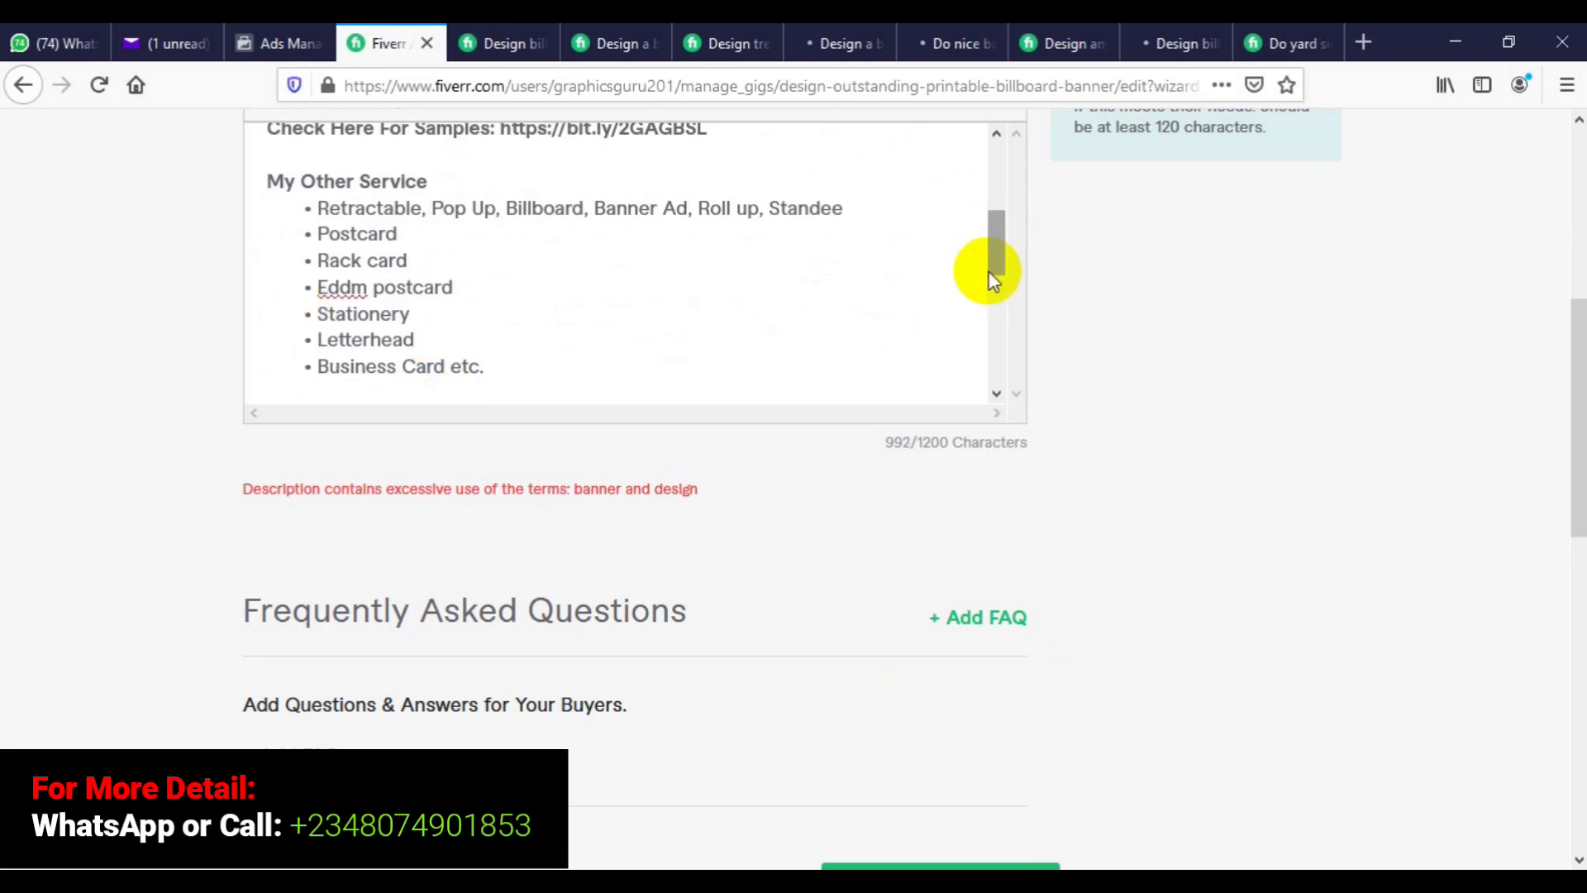
Examine the gig description from its opening paragraph through the service list for repeated uses of "banner" and "design"
{"action": "left_click_drag", "start_coordinate": [993, 261], "coordinate": [992, 214]}
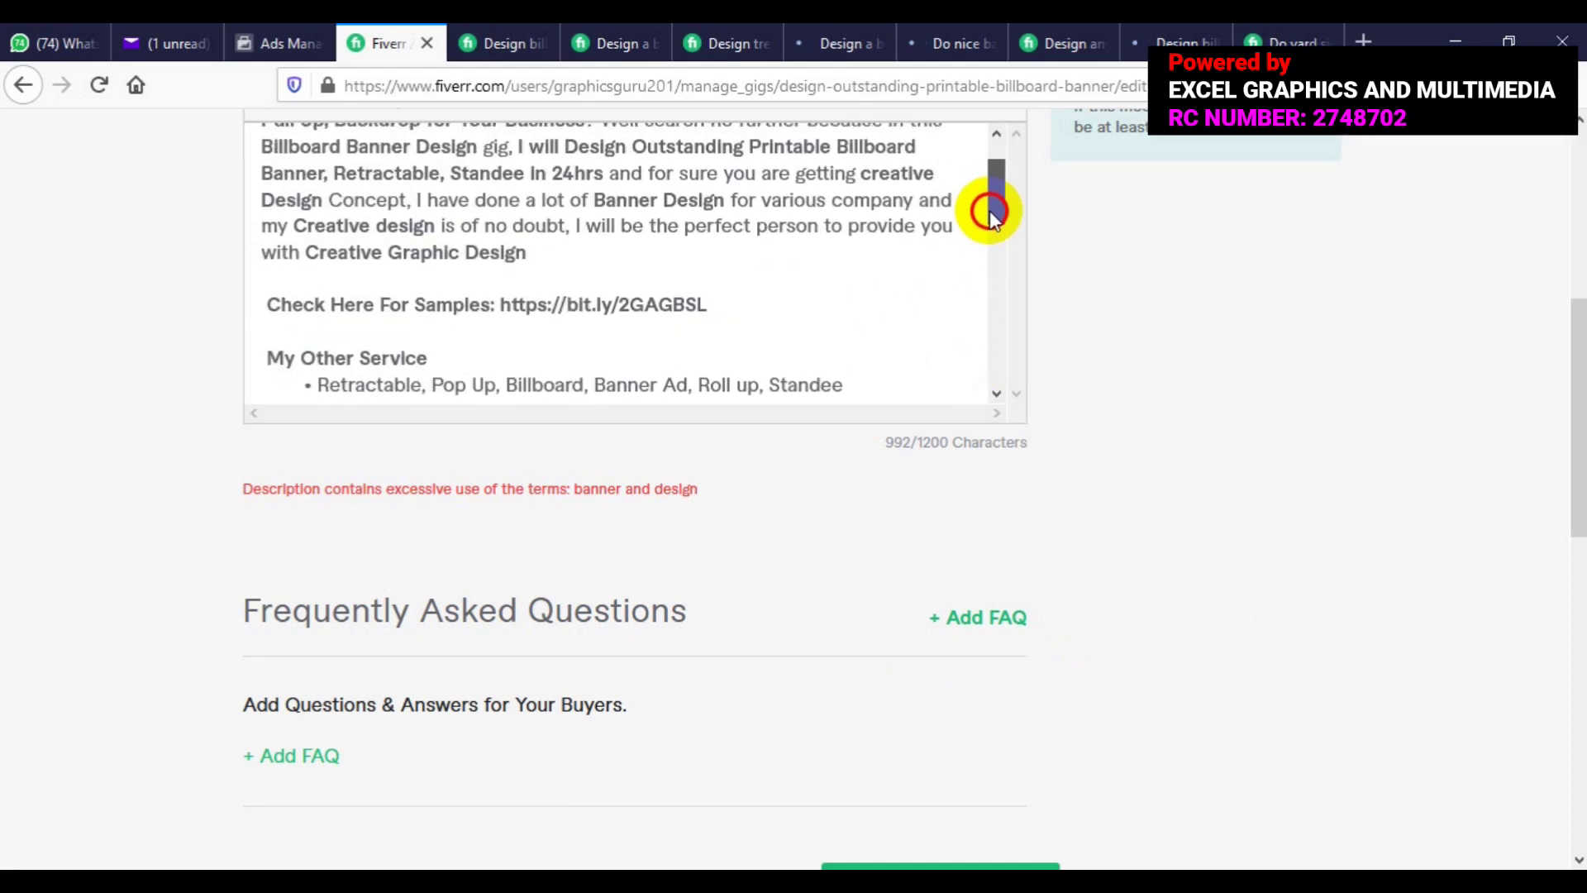
{"action": "left_click_drag", "start_coordinate": [992, 213], "coordinate": [992, 196]}
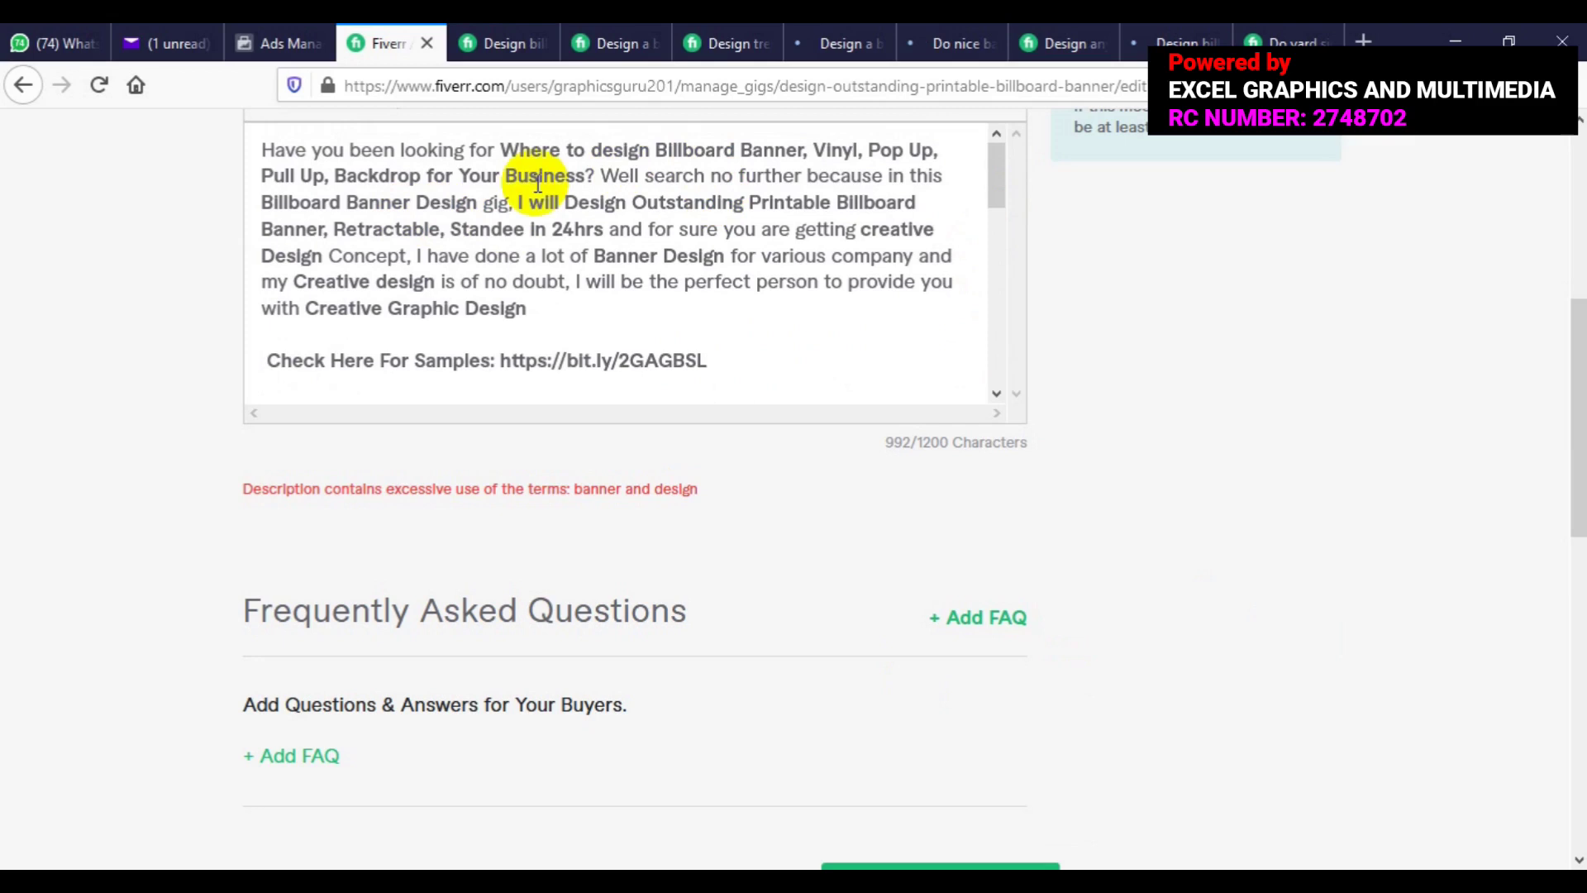
{"action": "left_click", "coordinate": [584, 206]}
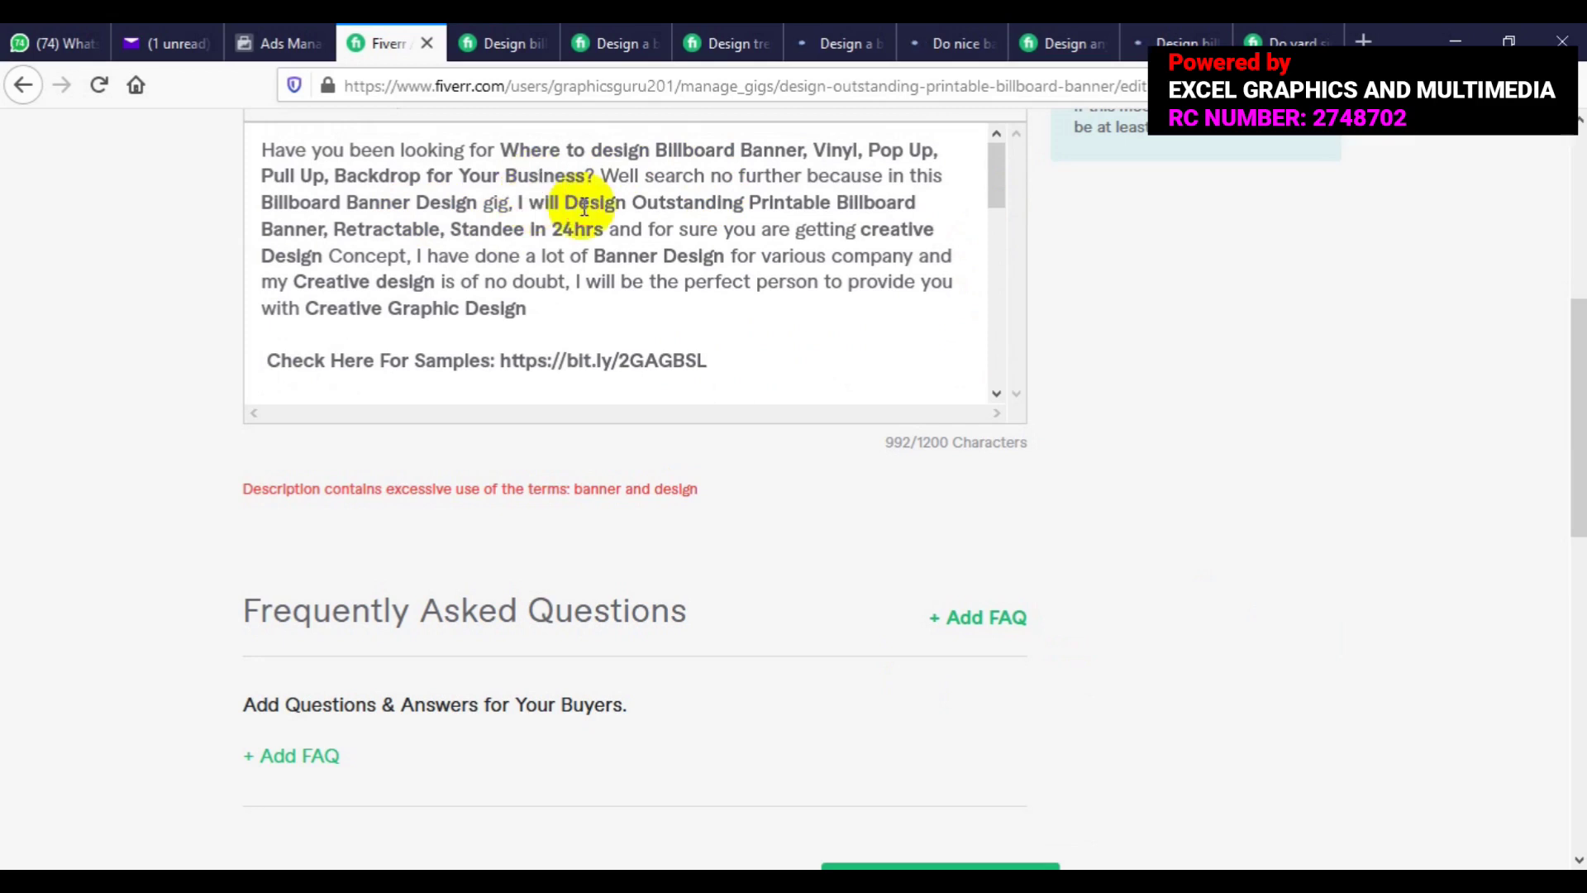
{"action": "left_click", "coordinate": [460, 207]}
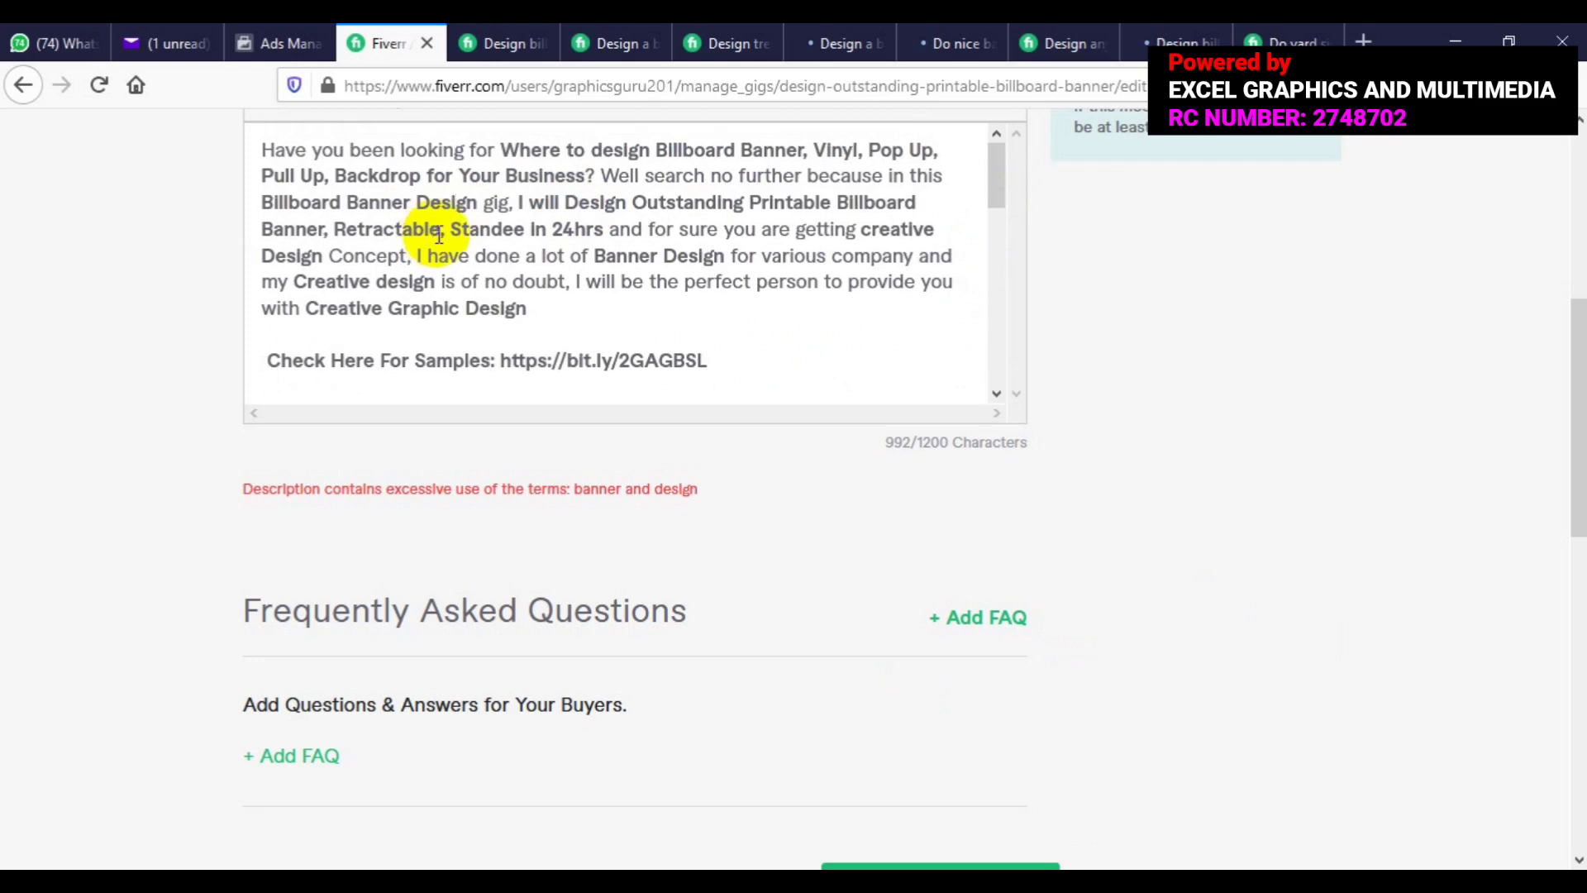
{"action": "left_click", "coordinate": [657, 263]}
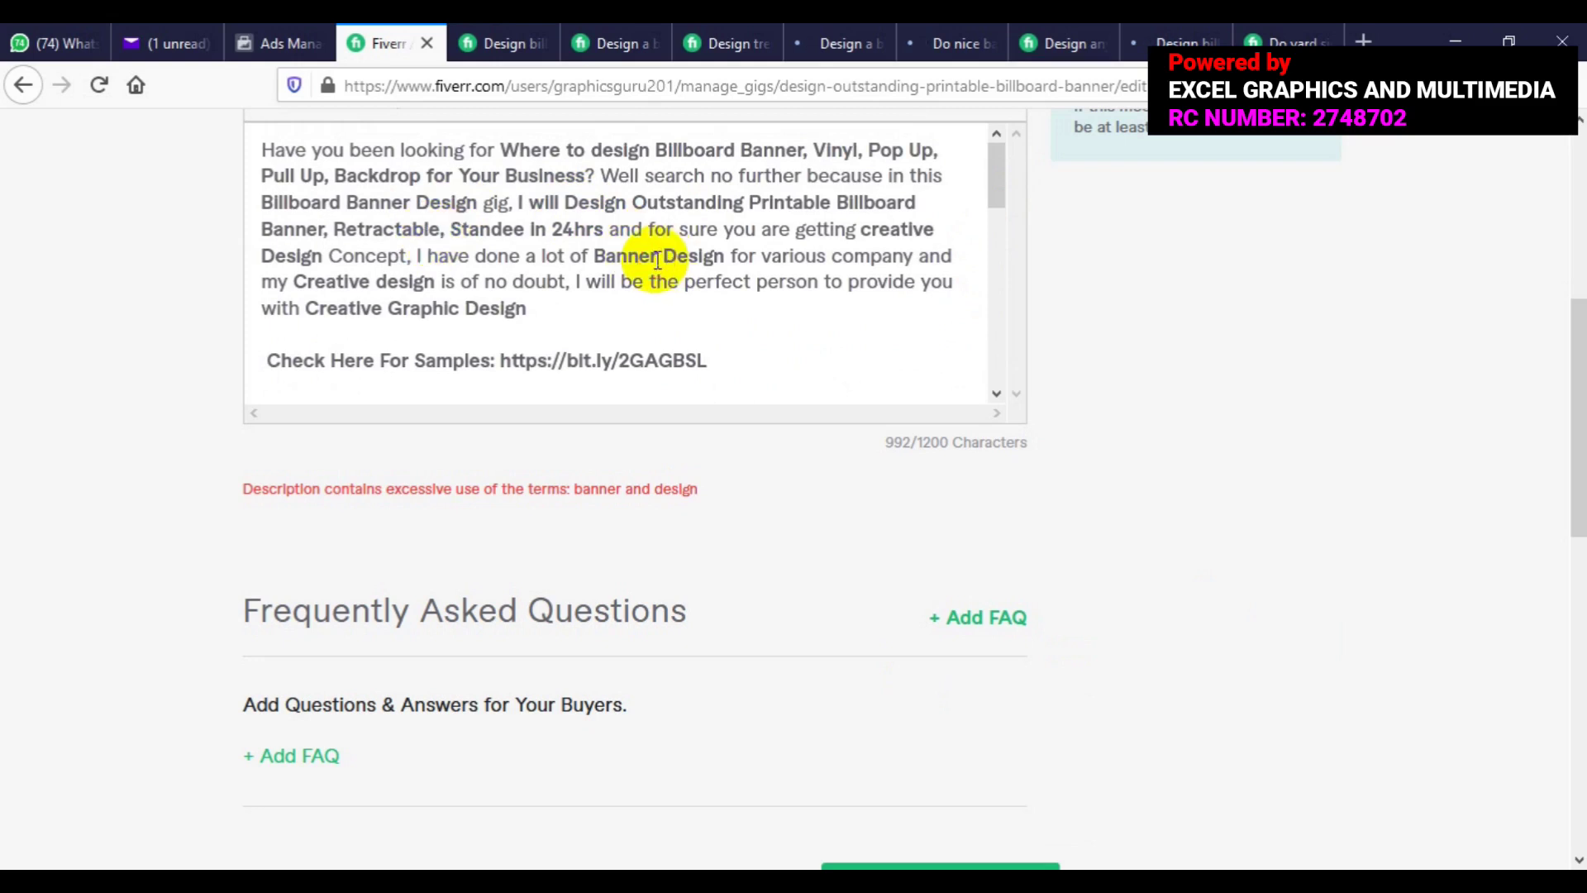
{"action": "left_click", "coordinate": [394, 288]}
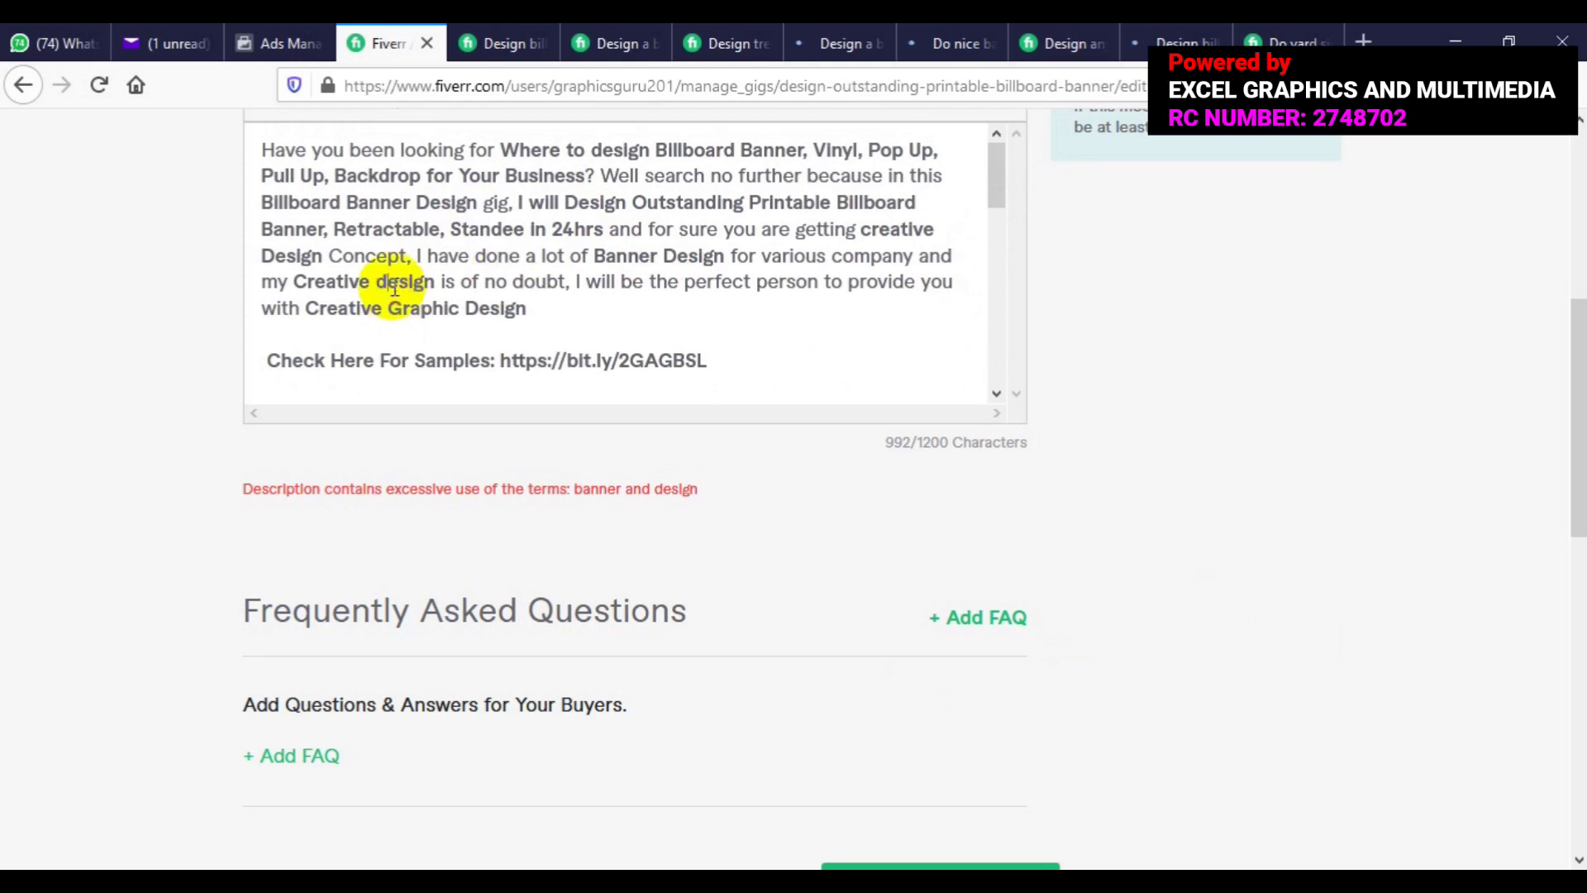
{"action": "left_click", "coordinate": [464, 314]}
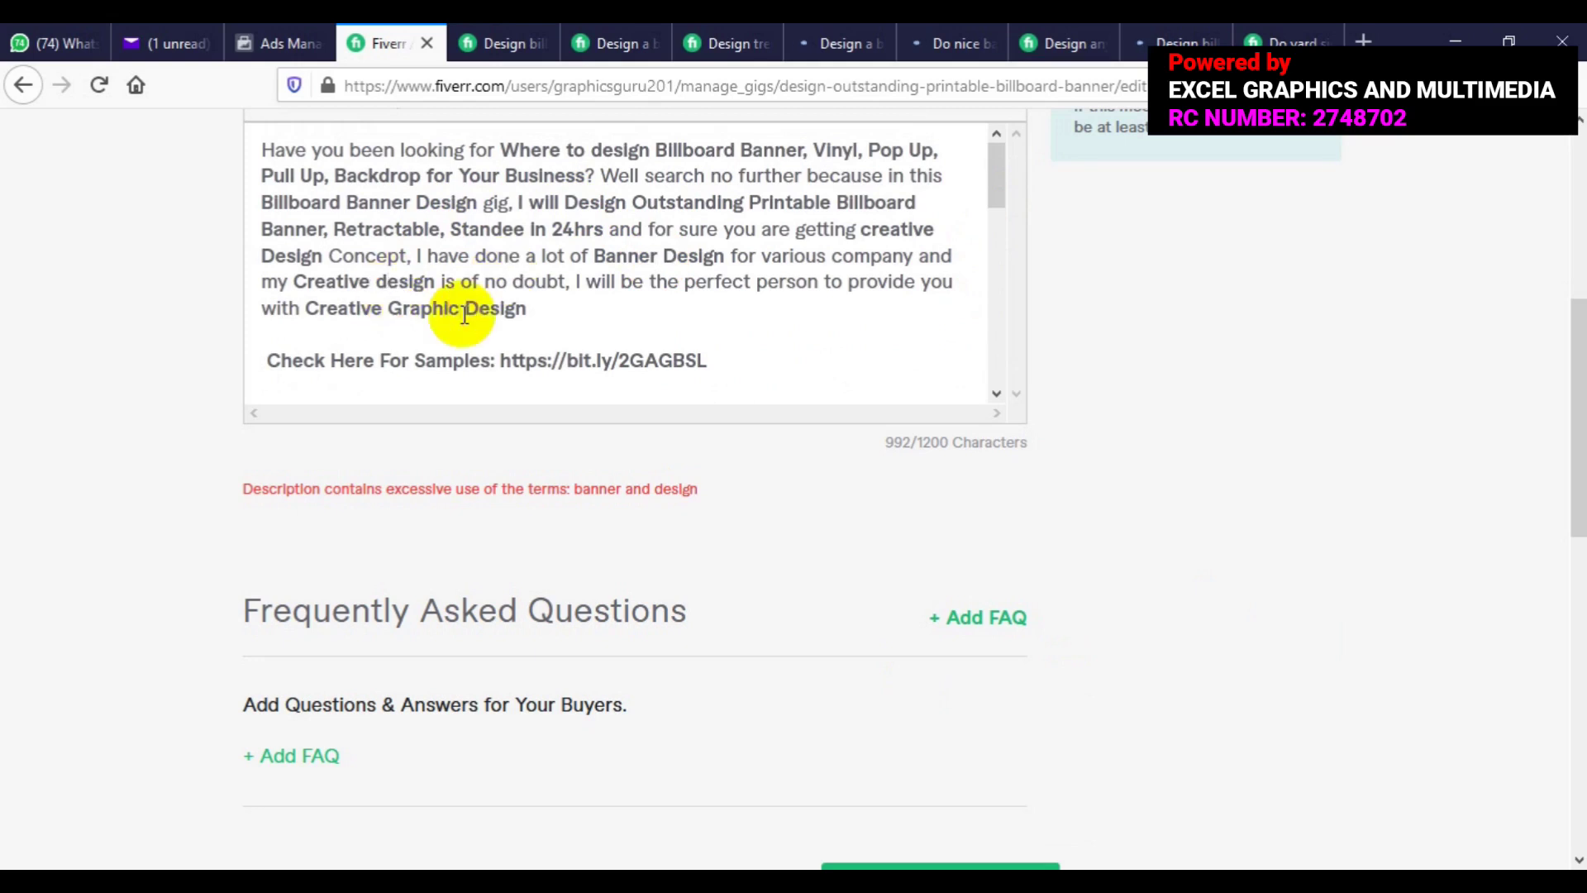
{"action": "scroll", "coordinate": [464, 314], "scroll_direction": "down", "scroll_amount": 4}
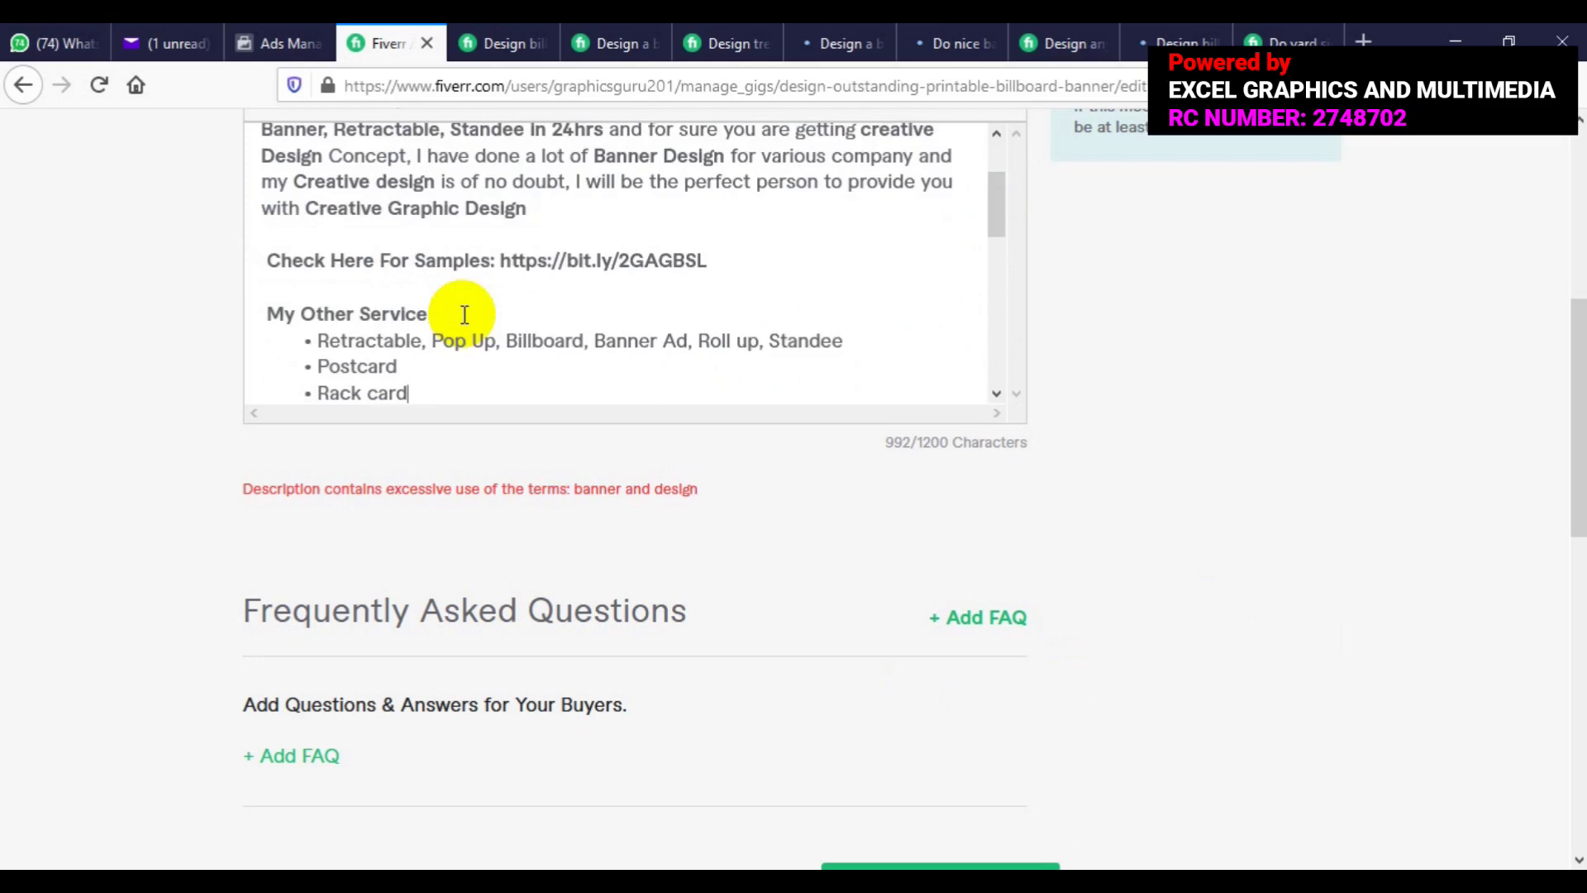
{"action": "scroll", "coordinate": [465, 314], "scroll_direction": "down", "scroll_amount": 1}
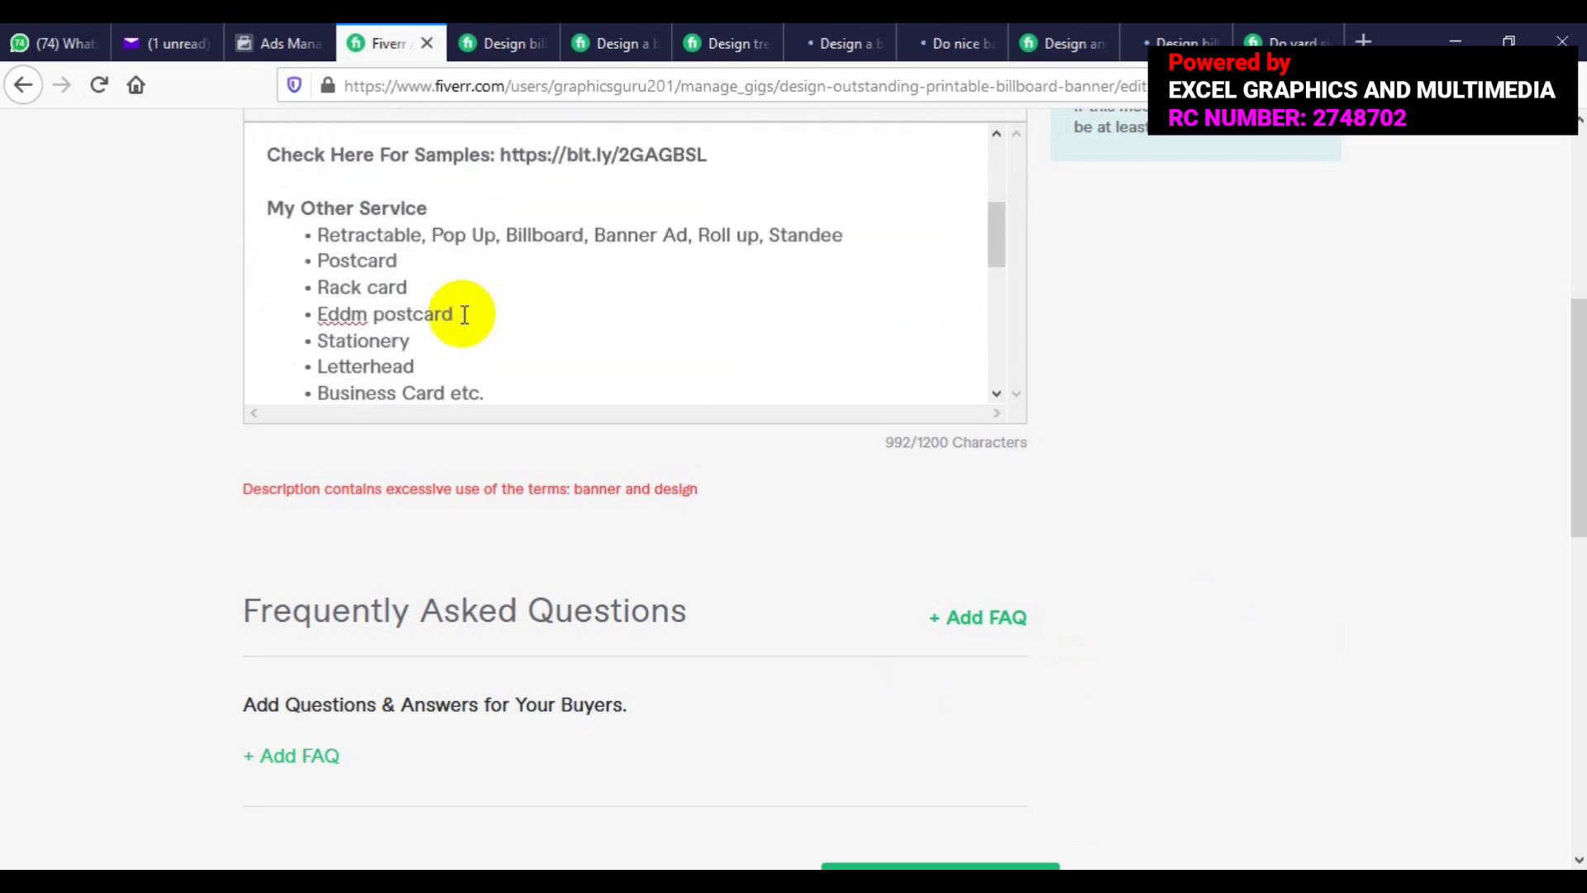
{"action": "scroll", "coordinate": [464, 314], "scroll_direction": "down", "scroll_amount": 1}
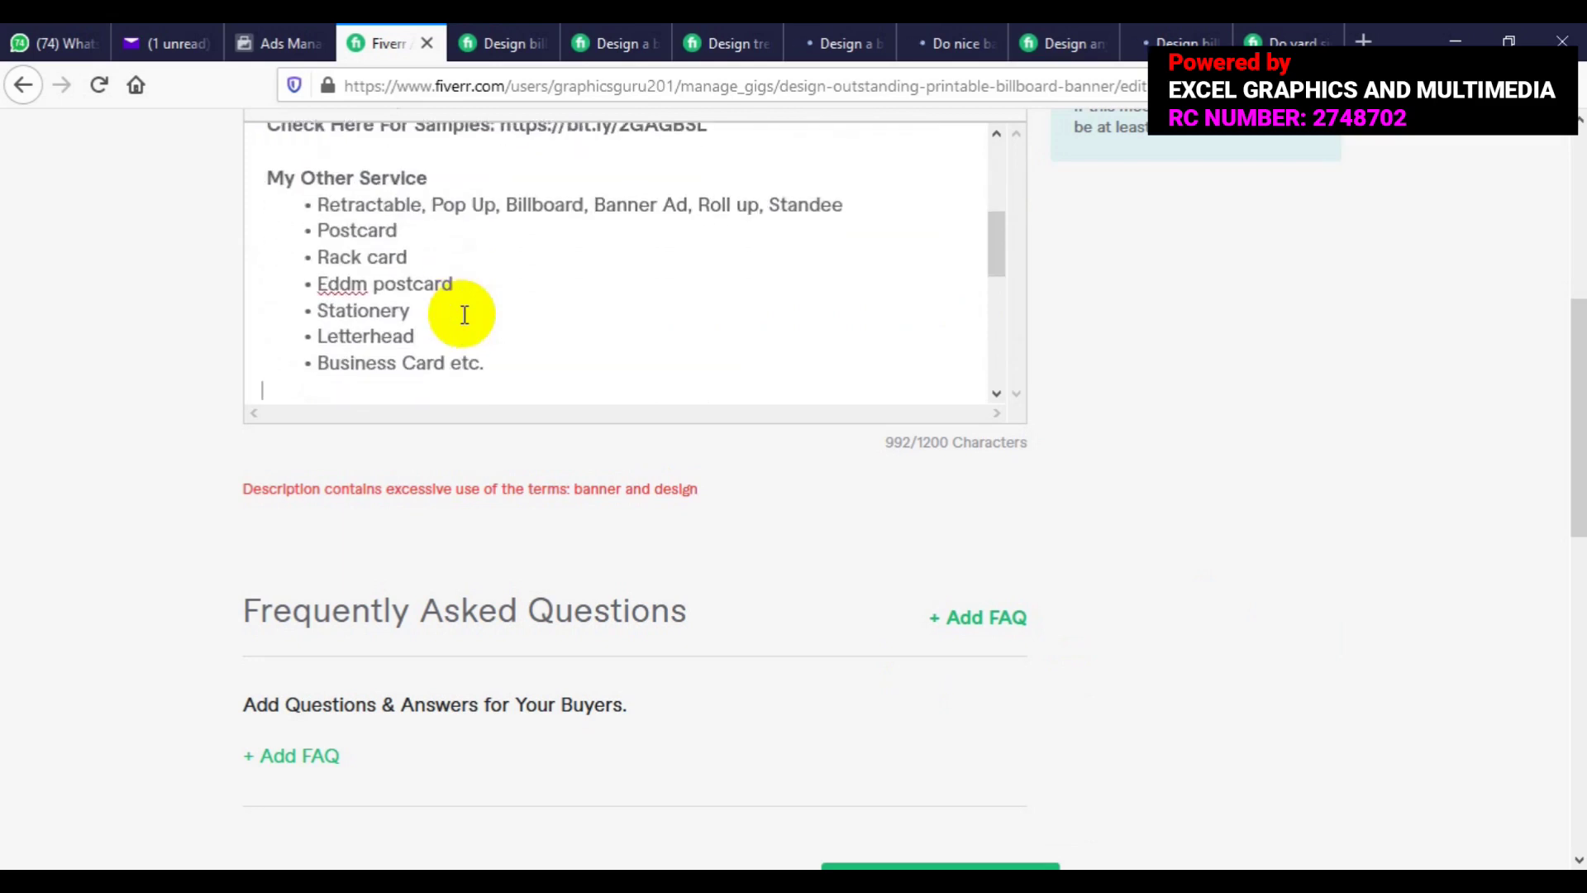
Check the service list and the "WHY CHOOSING THIS GIG?" section, and try to save the gig description again
{"action": "scroll", "coordinate": [465, 314], "scroll_direction": "down", "scroll_amount": 1}
{"action": "scroll", "coordinate": [465, 314], "scroll_direction": "down", "scroll_amount": 4}
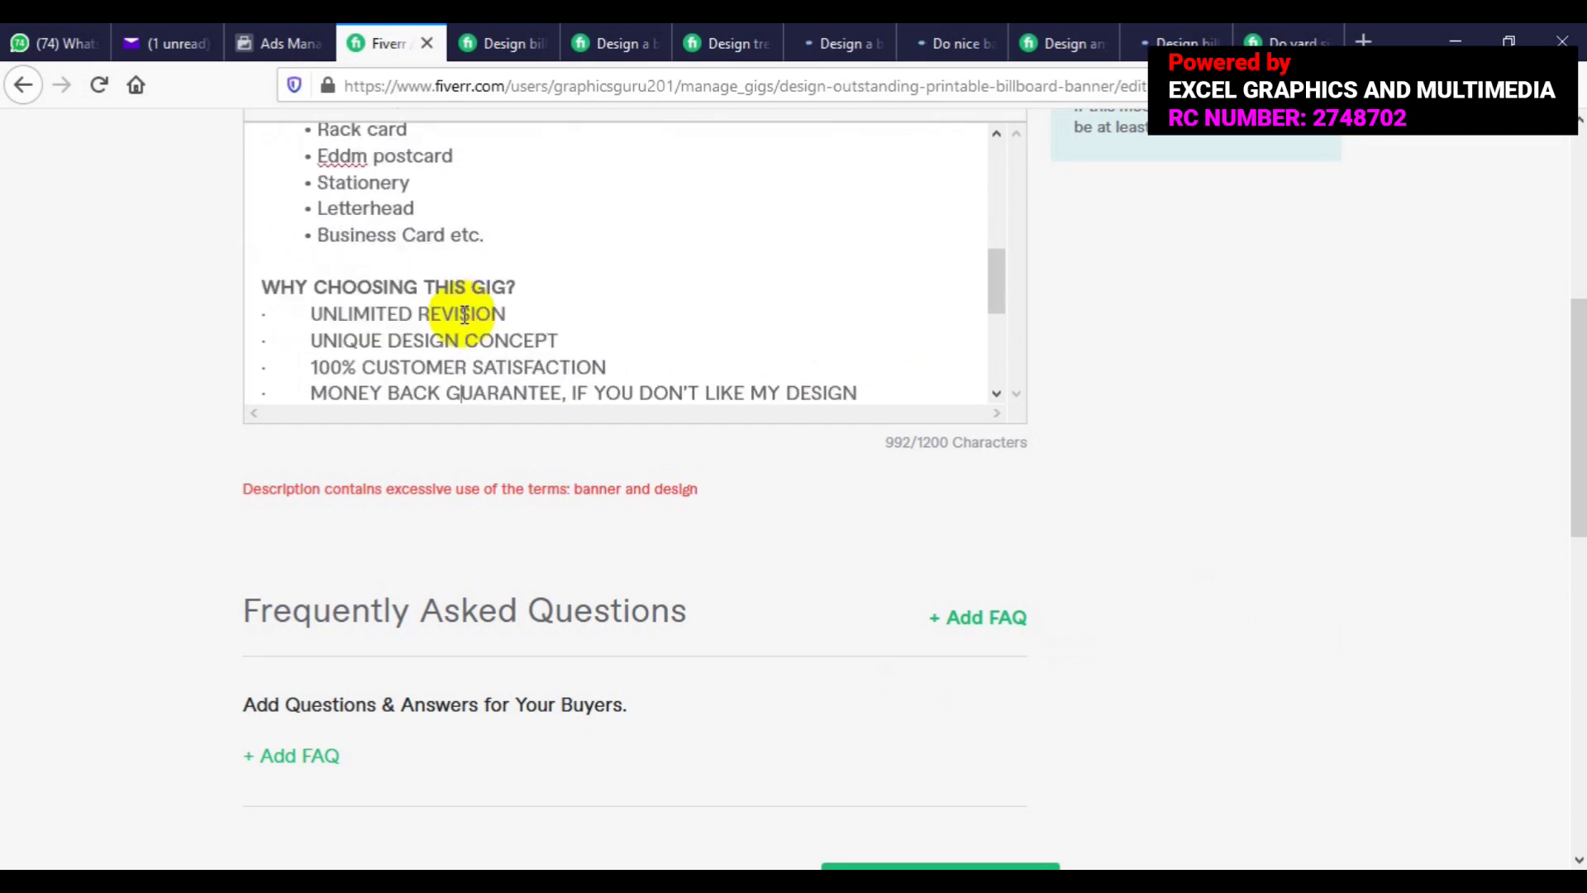
{"action": "scroll", "coordinate": [464, 314], "scroll_direction": "down", "scroll_amount": 2}
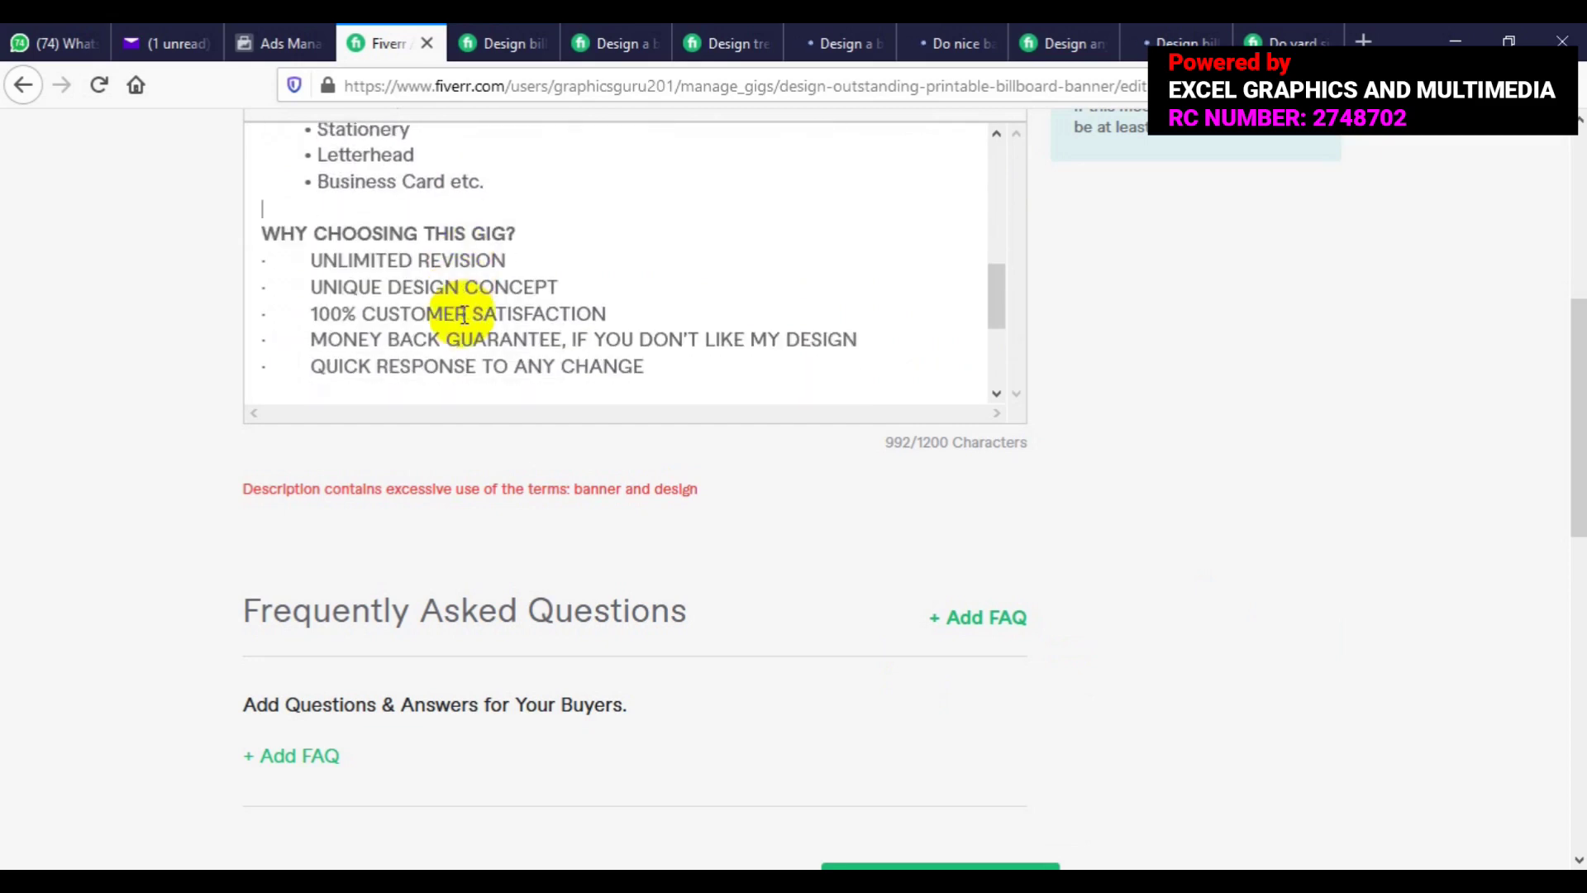
{"action": "scroll", "coordinate": [465, 314], "scroll_direction": "up", "scroll_amount": 4}
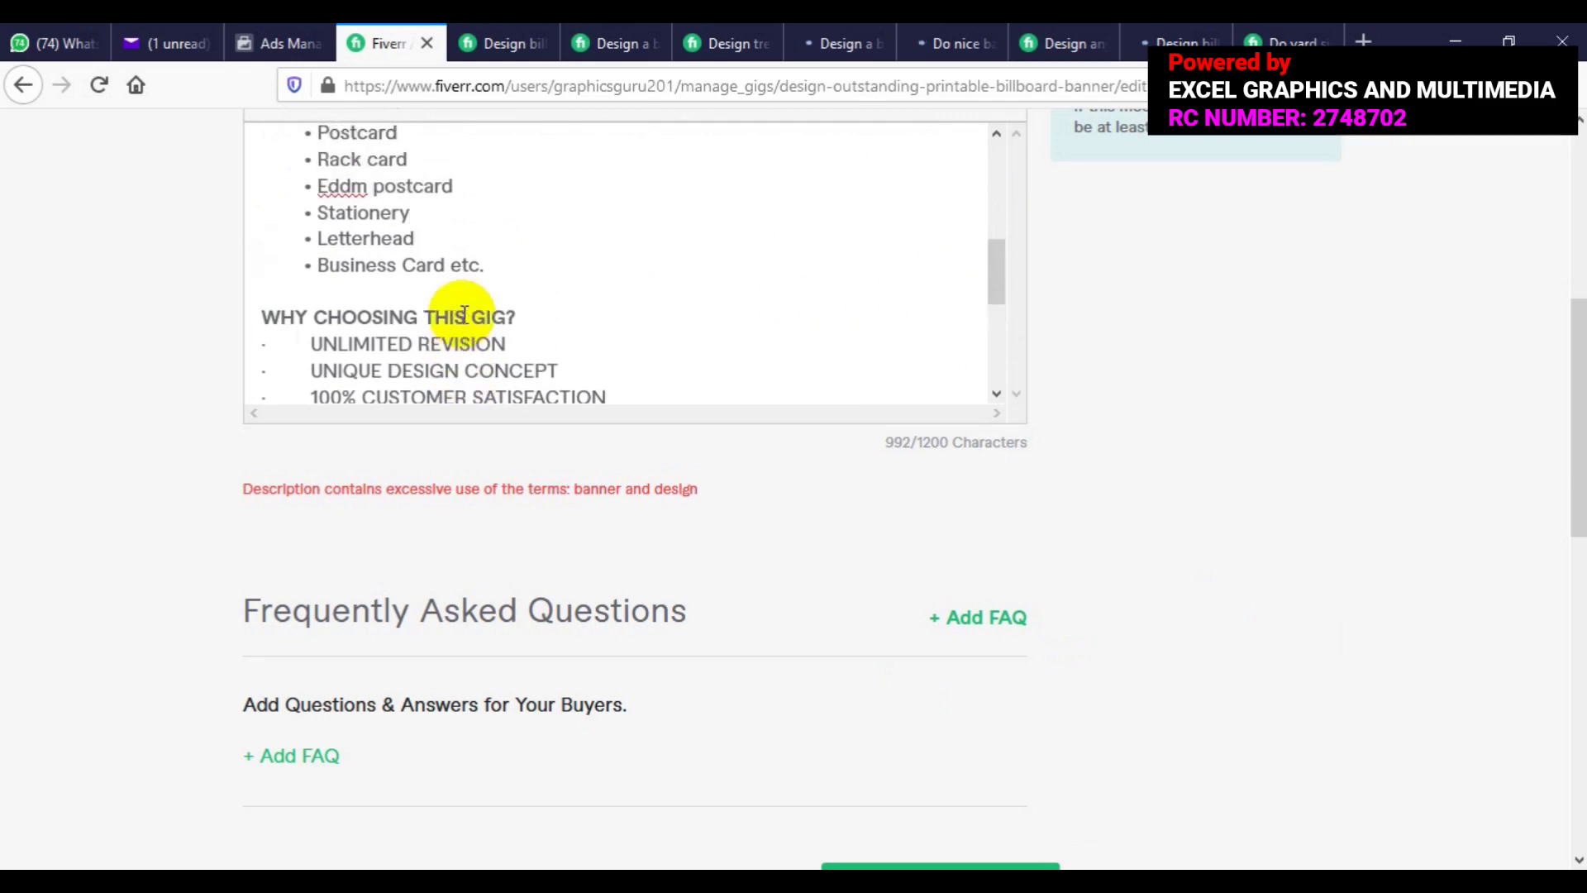
{"action": "scroll", "coordinate": [464, 314], "scroll_direction": "up", "scroll_amount": 2}
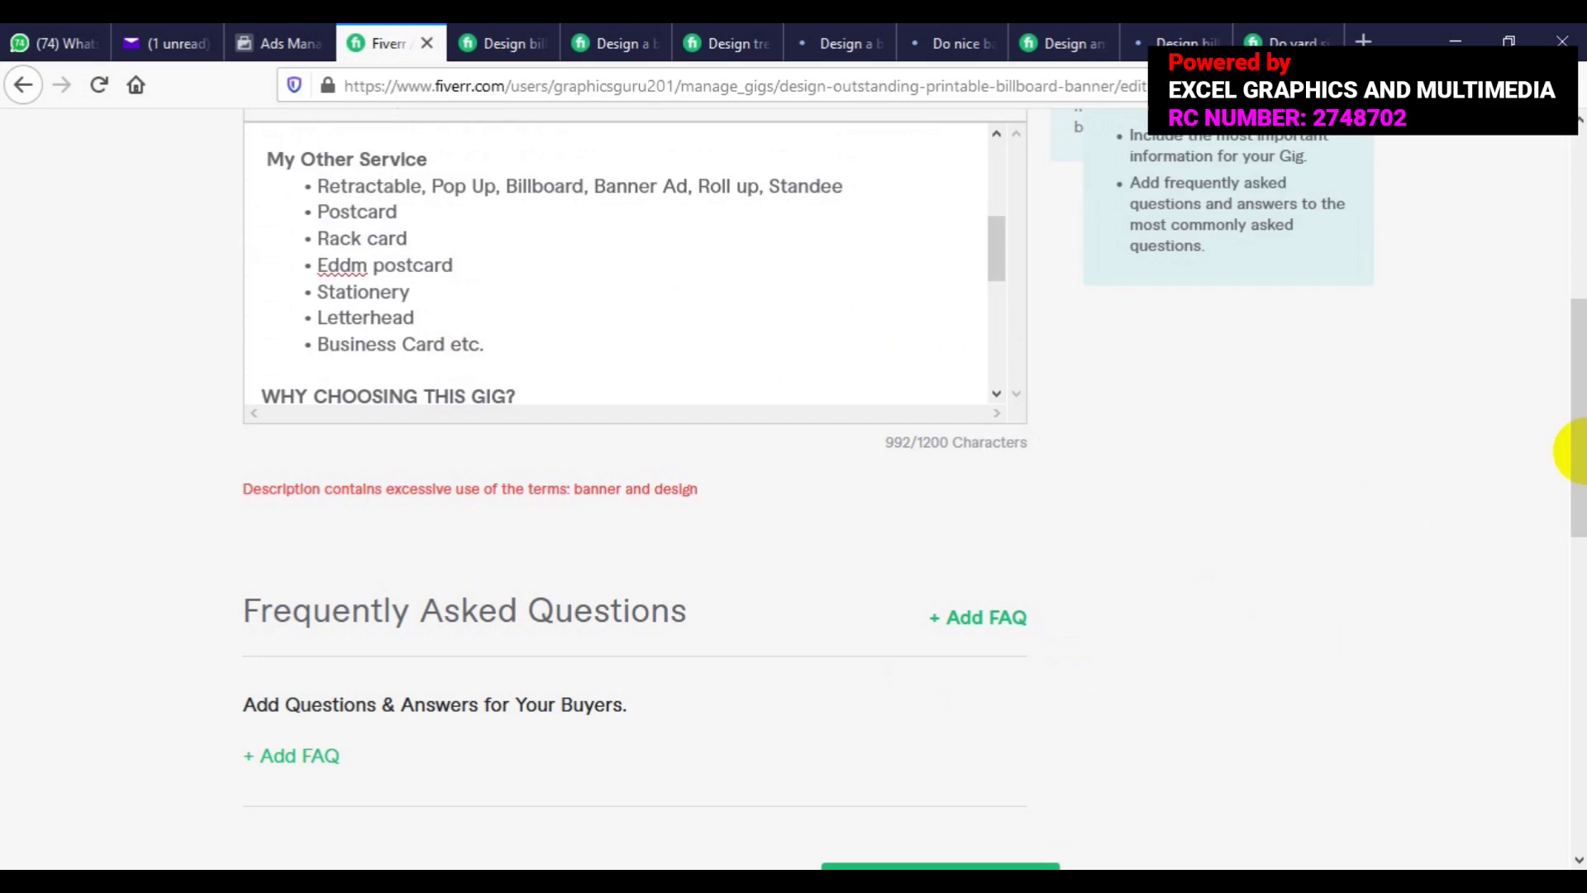
{"action": "left_click_drag", "start_coordinate": [1575, 451], "coordinate": [1578, 518]}
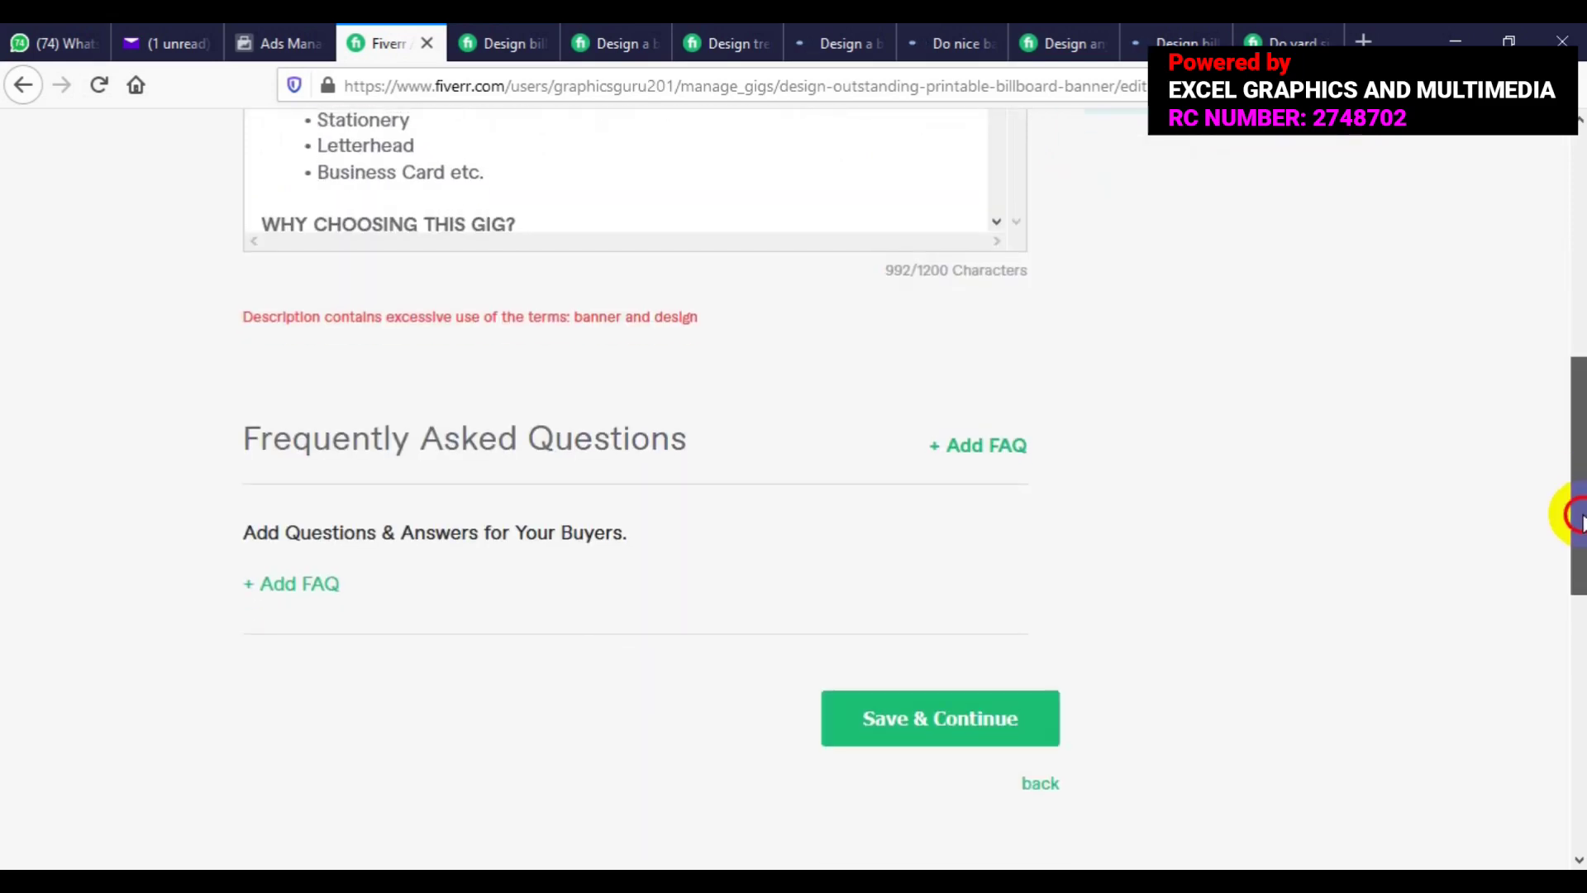
{"action": "left_click", "coordinate": [972, 719]}
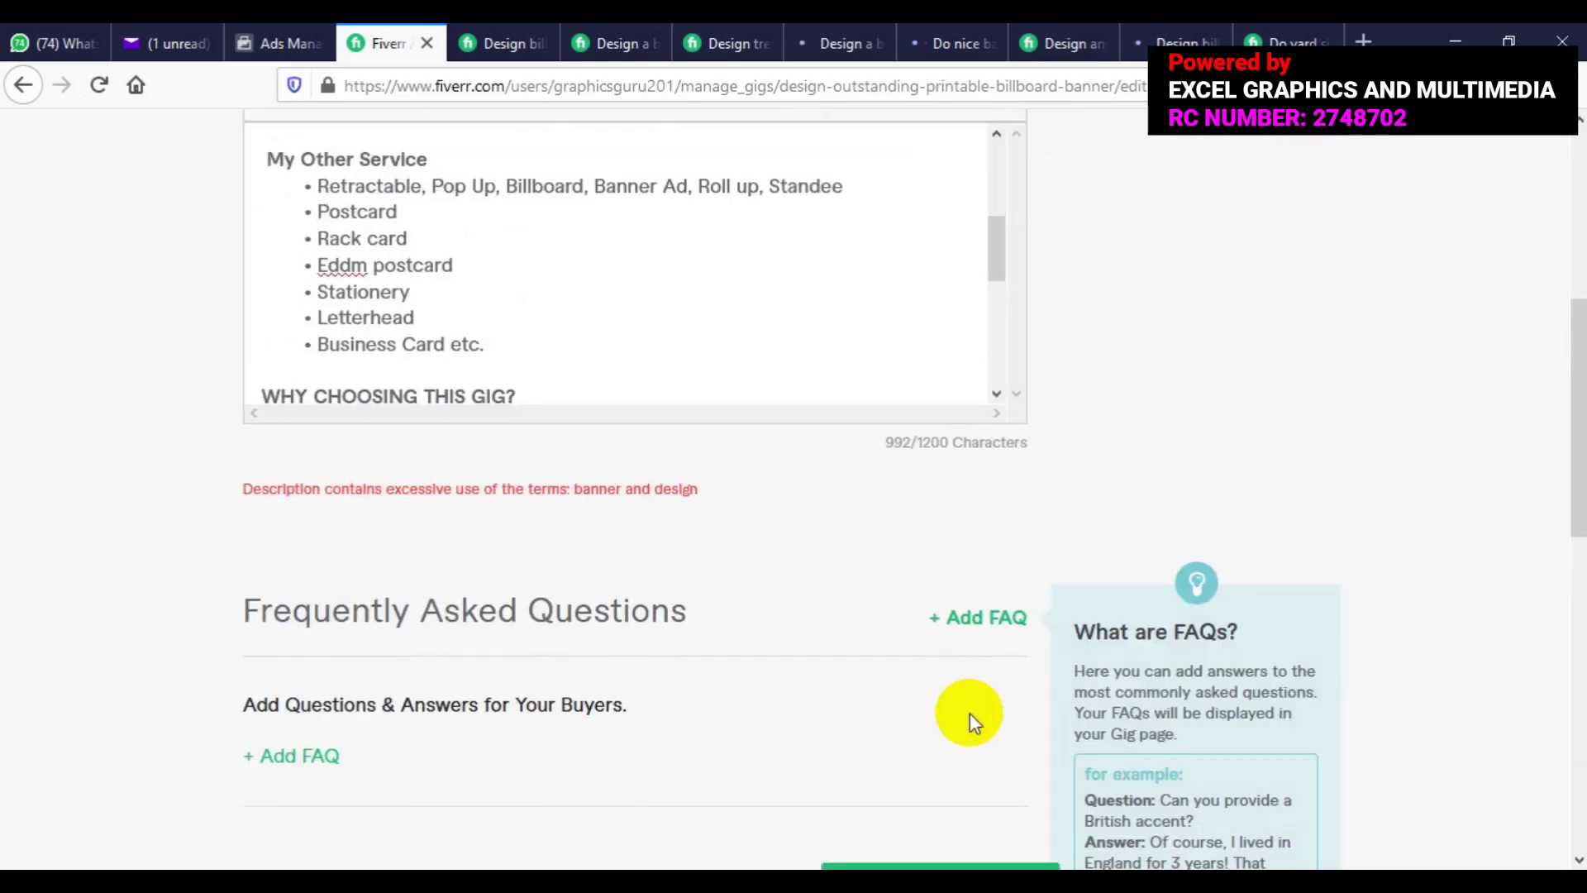
Delete the last "Design" of the opening paragraph so it ends with "Creative Graphic.", and try to save the gig
{"action": "left_click", "coordinate": [1581, 477]}
{"action": "left_click_drag", "start_coordinate": [1582, 477], "coordinate": [1581, 390]}
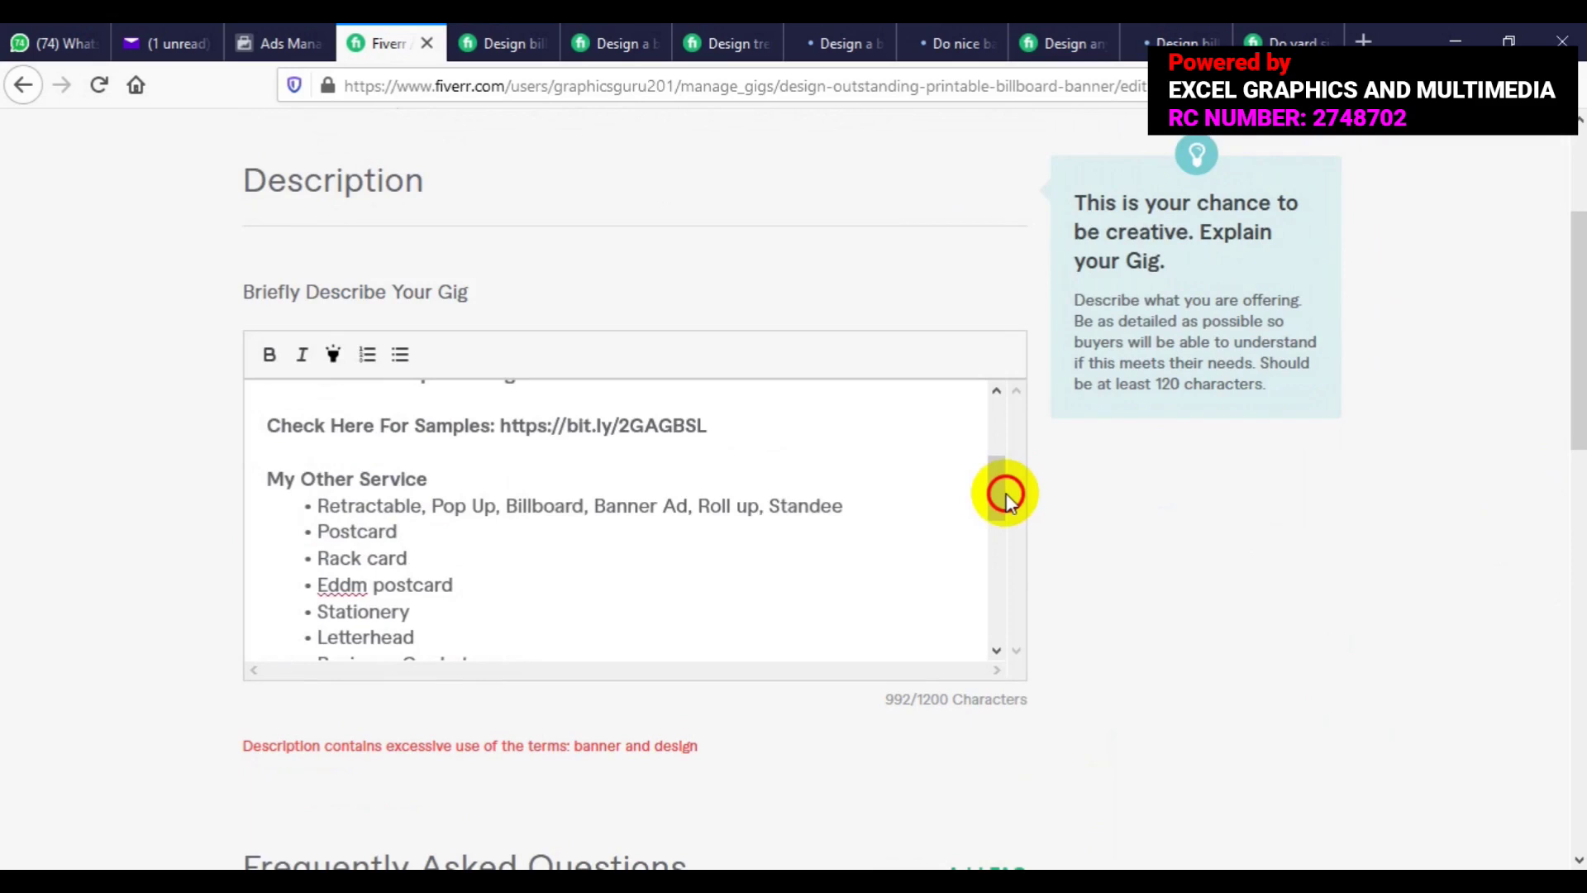
{"action": "left_click_drag", "start_coordinate": [1006, 500], "coordinate": [1007, 459]}
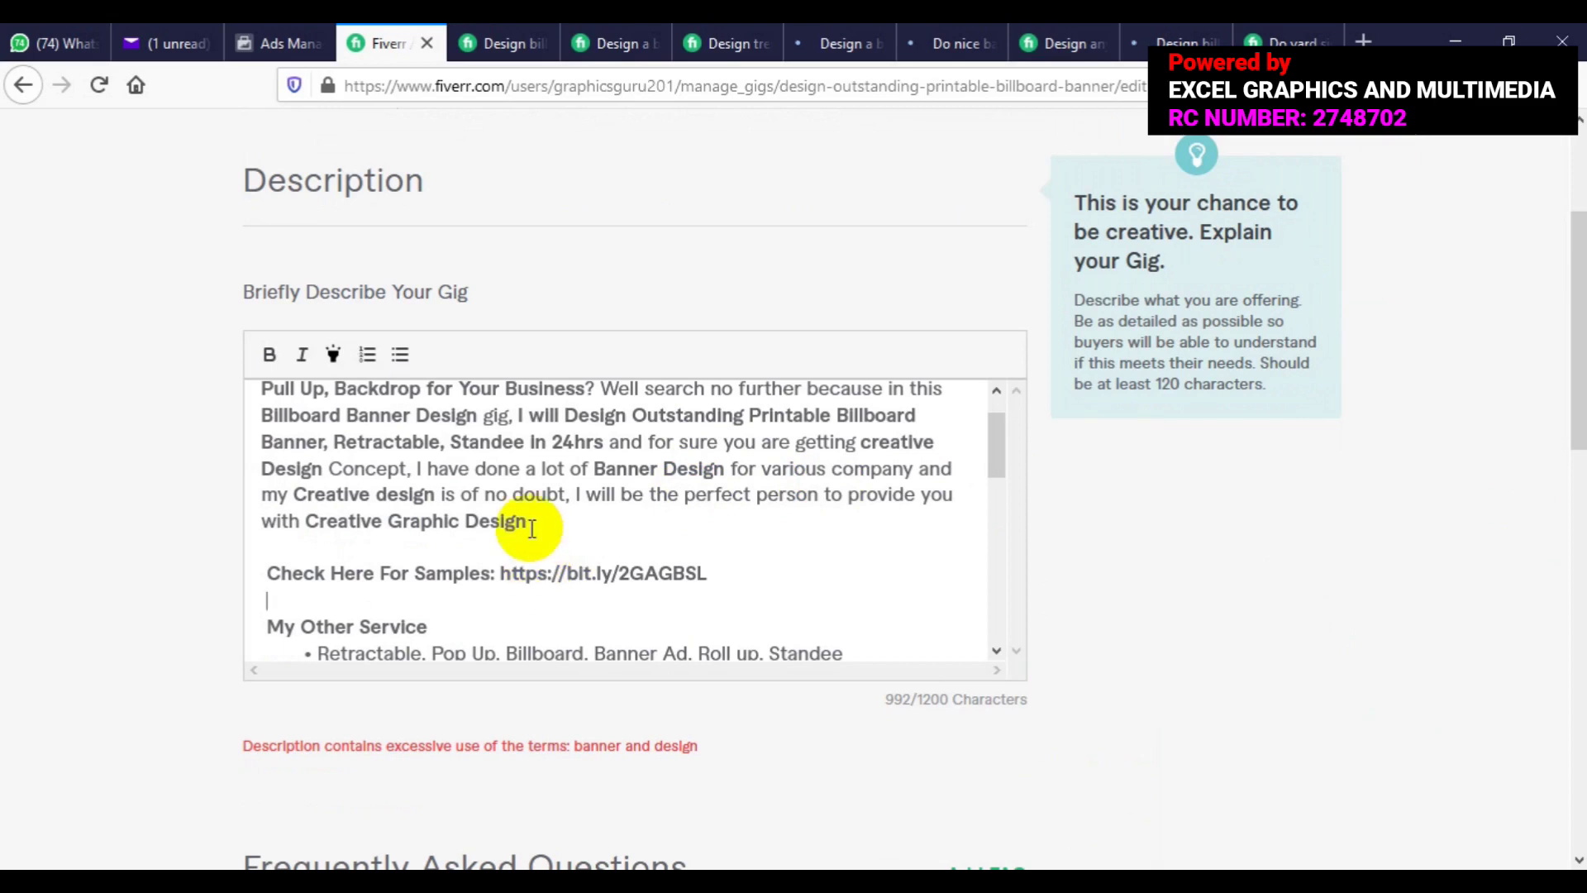
{"action": "left_click_drag", "start_coordinate": [530, 523], "coordinate": [467, 530]}
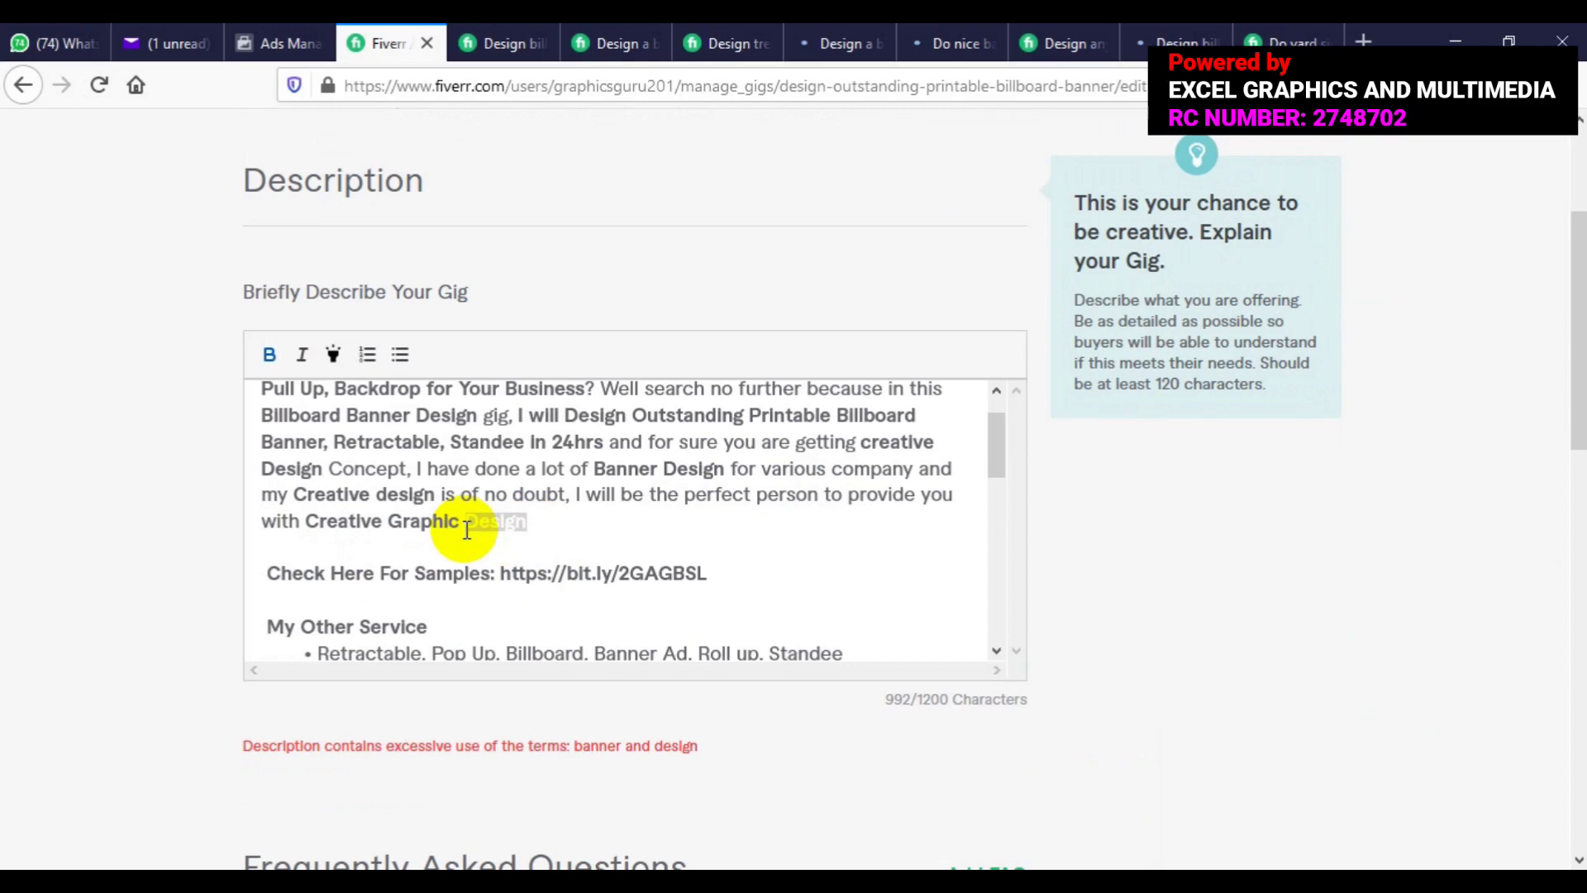
{"action": "key", "text": "BackSpace"}
{"action": "key", "text": "BackSpace"}
{"action": "type", "text": "."}
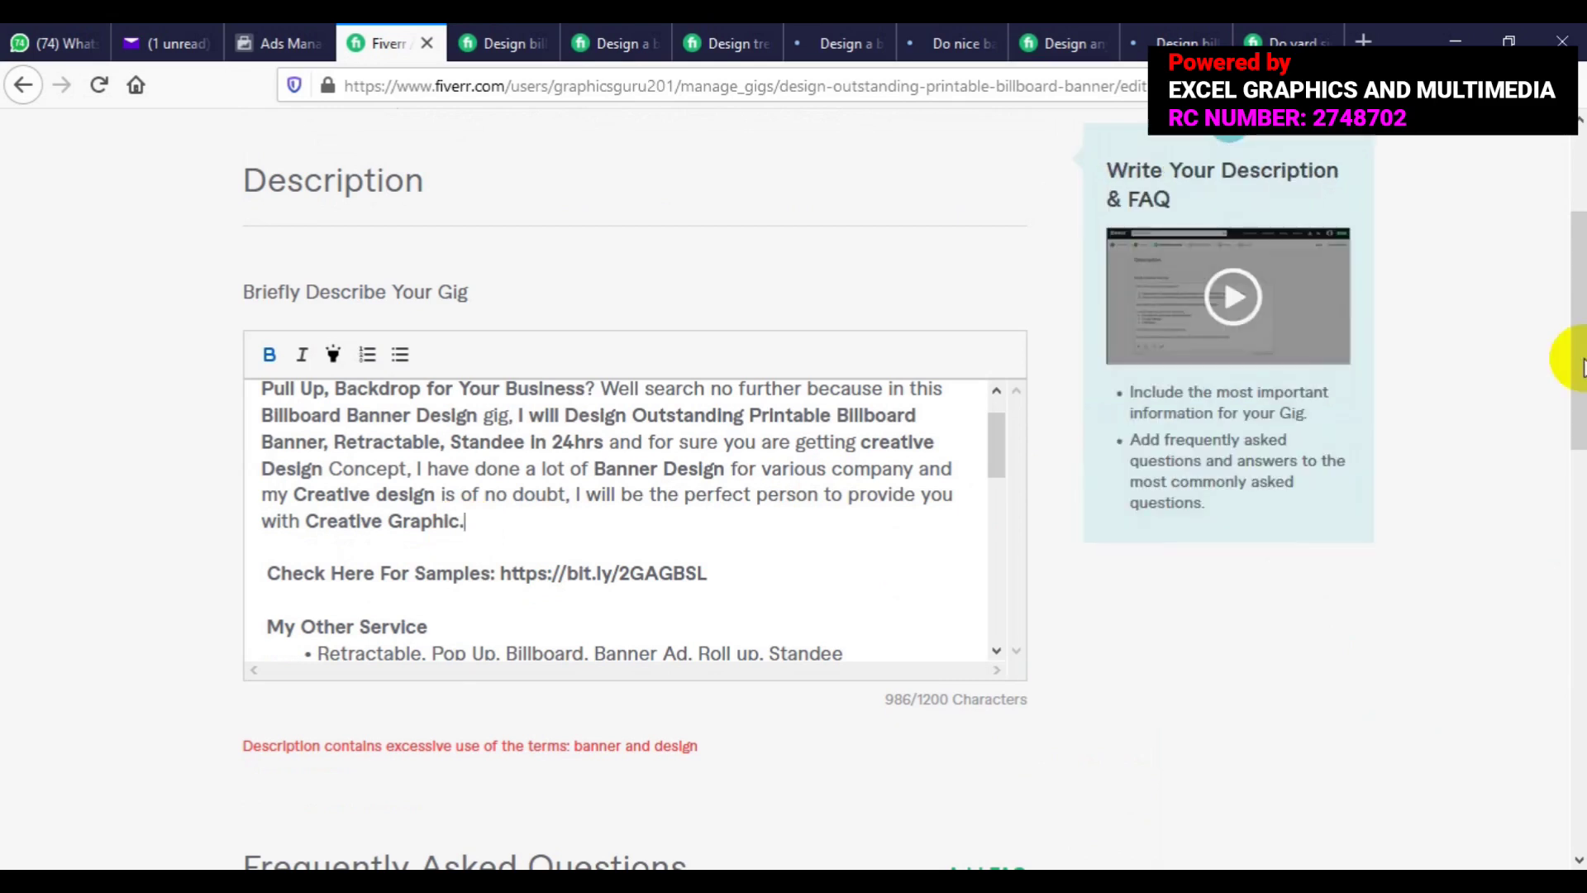
{"action": "scroll", "coordinate": [1578, 363], "scroll_direction": "down", "scroll_amount": 5}
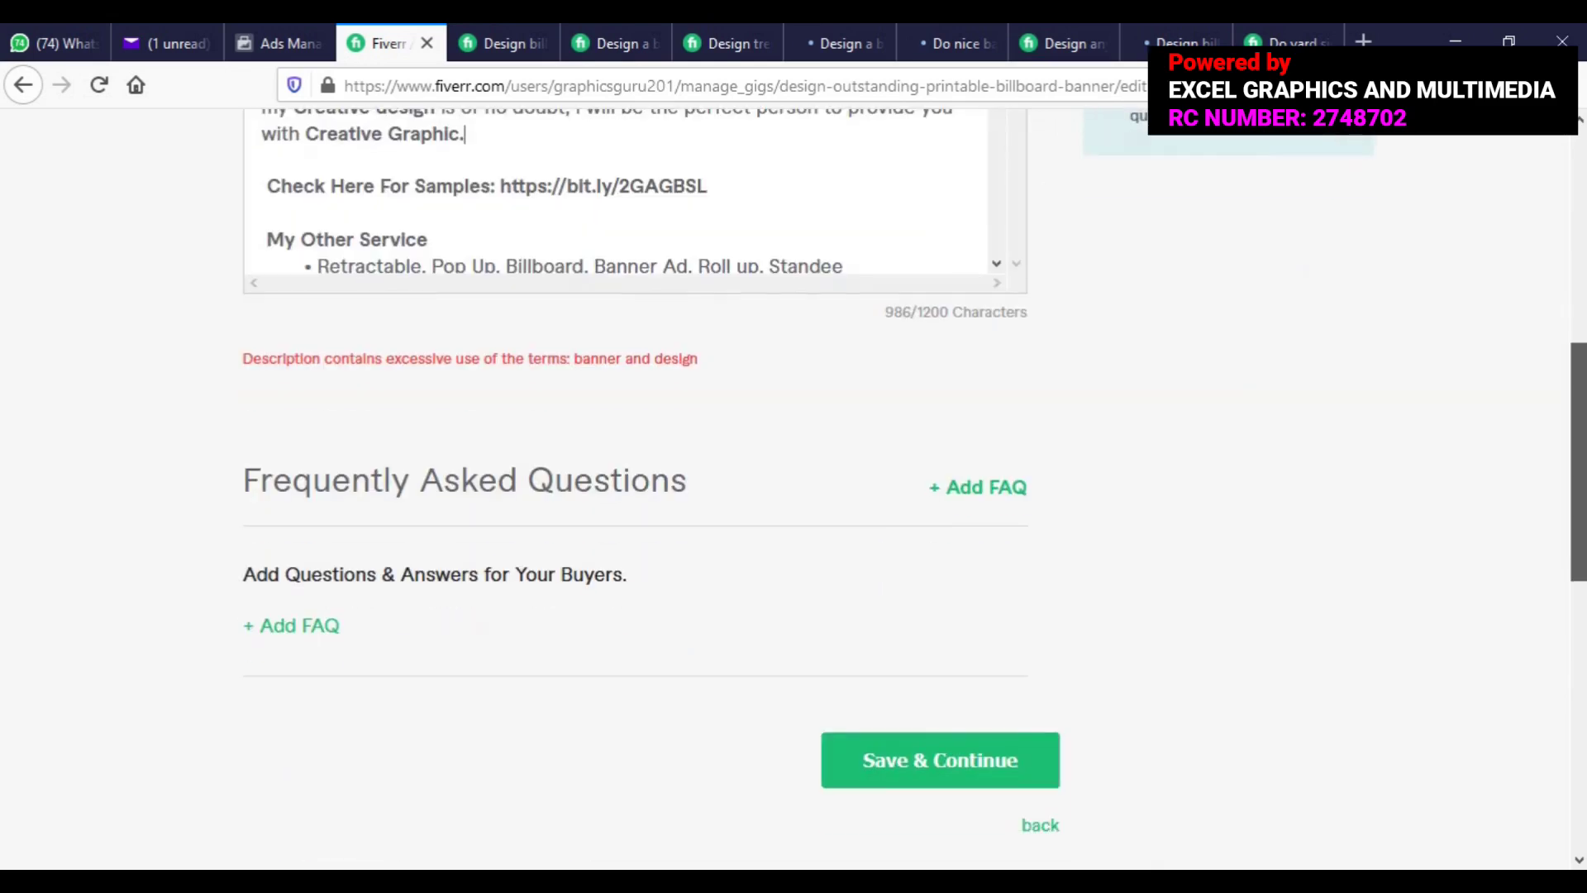
{"action": "left_click", "coordinate": [921, 764]}
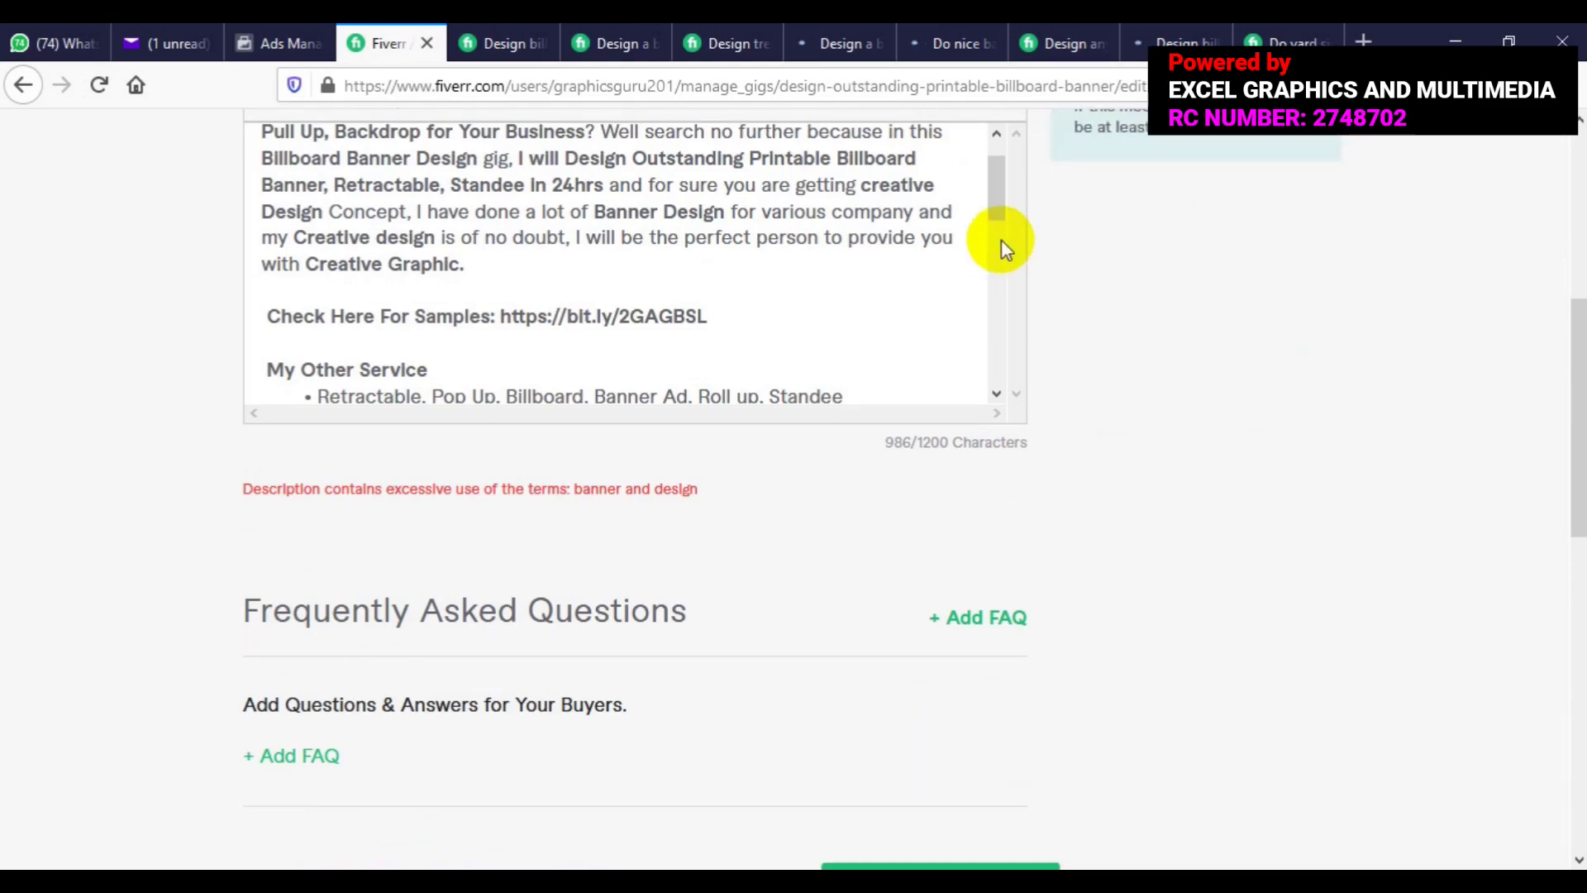
Delete "I have done a lot of Banner Design for various company" from the opening paragraph, along with the leftover space and comma after "Concept"
{"action": "left_click", "coordinate": [993, 197]}
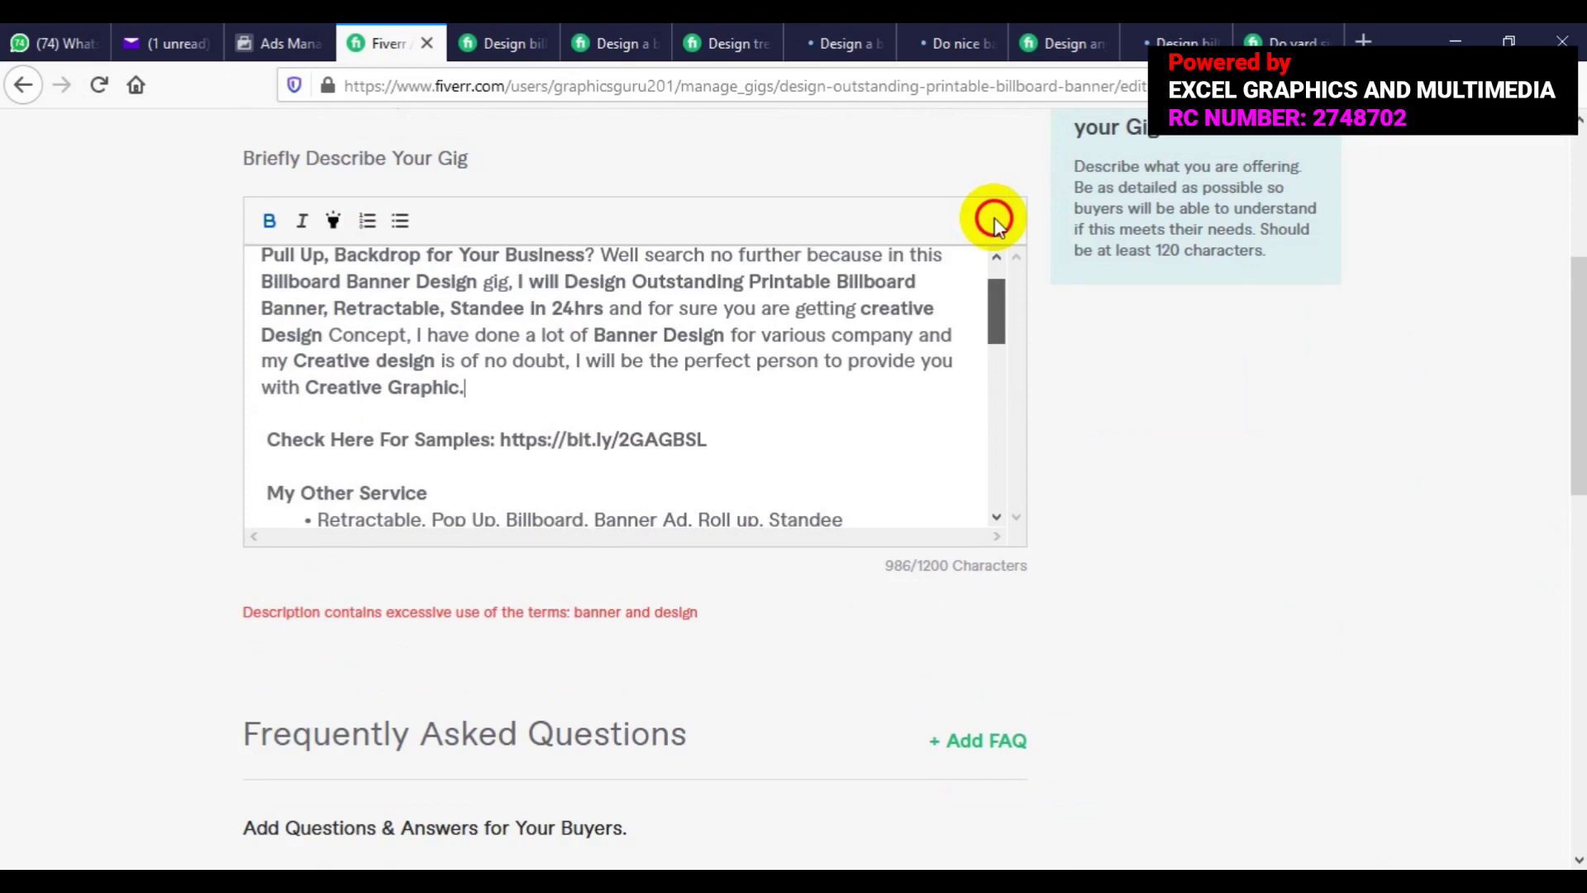
{"action": "scroll", "coordinate": [996, 219], "scroll_direction": "up", "scroll_amount": 2}
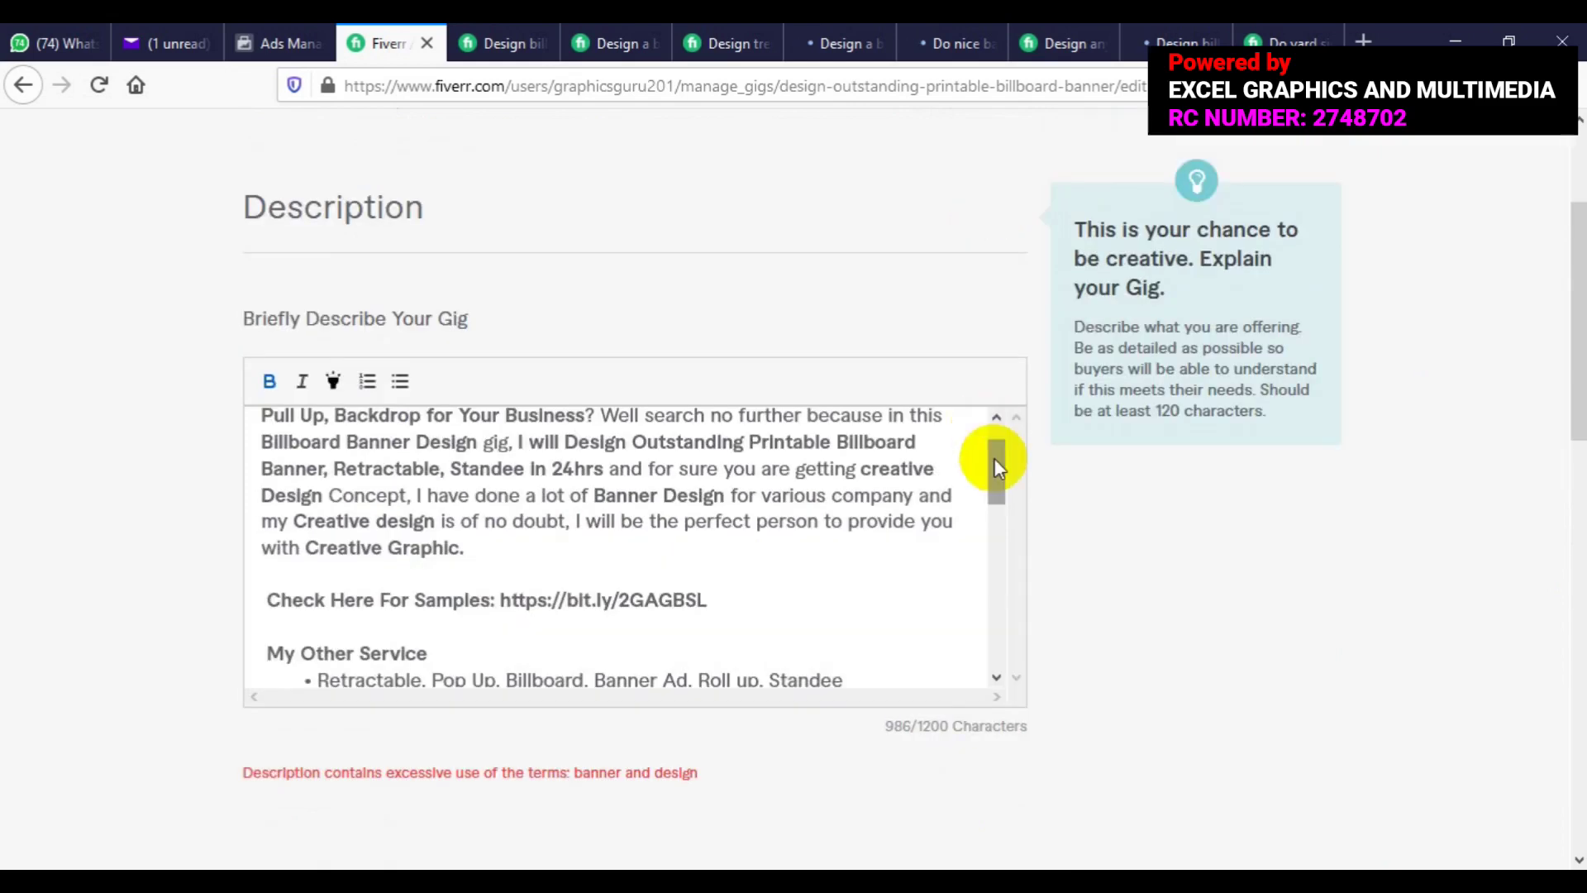
{"action": "left_click_drag", "start_coordinate": [994, 458], "coordinate": [998, 447]}
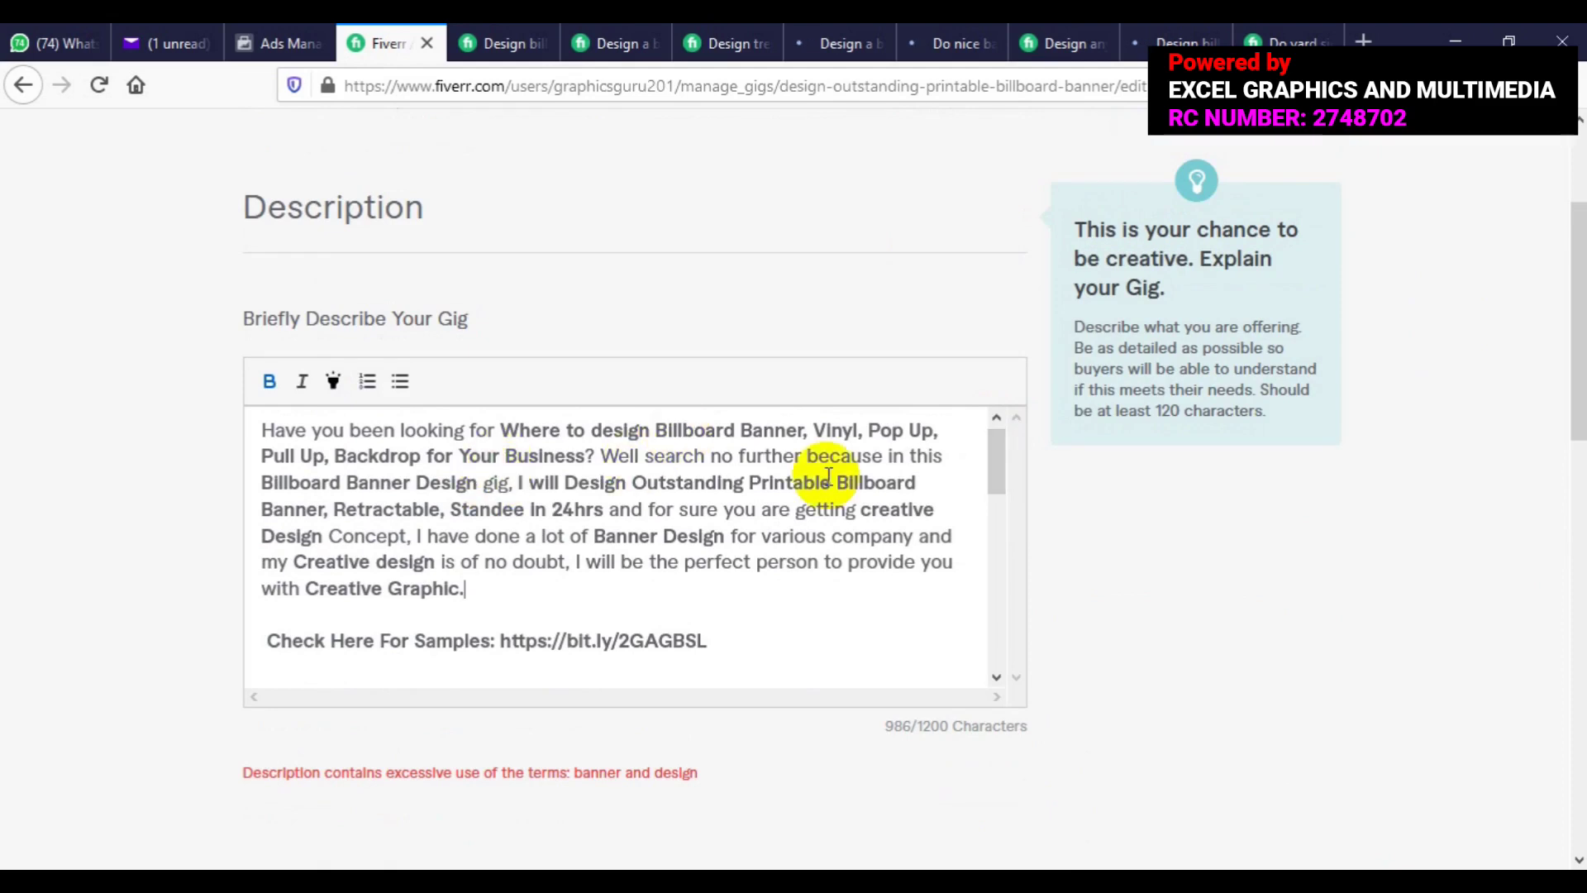
{"action": "left_click", "coordinate": [508, 486]}
{"action": "type", "text": ","}
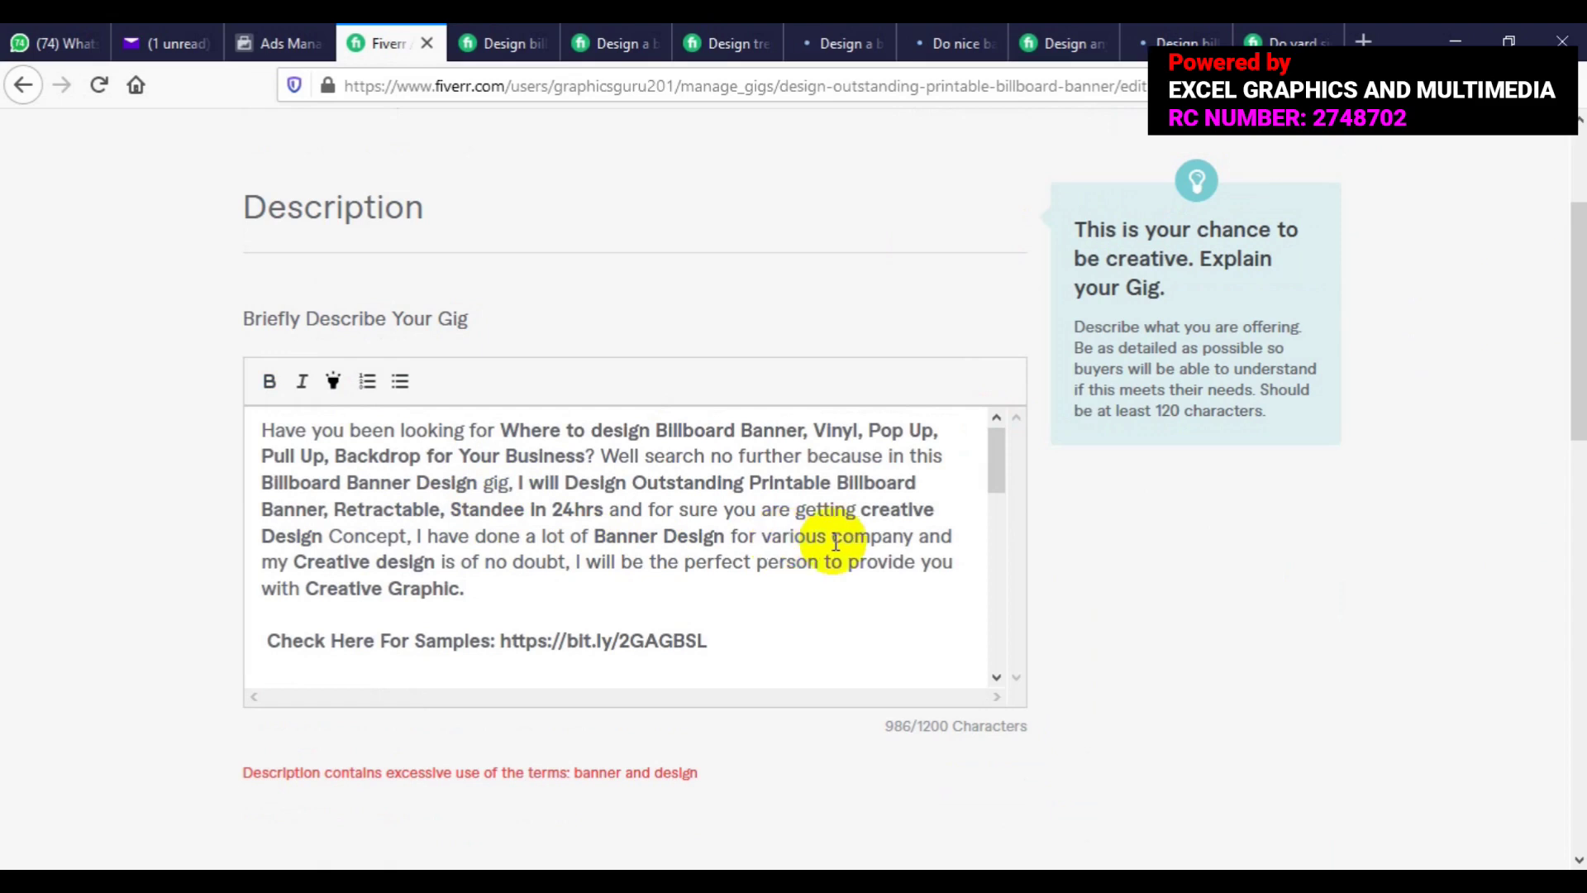
{"action": "left_click_drag", "start_coordinate": [914, 539], "coordinate": [418, 537]}
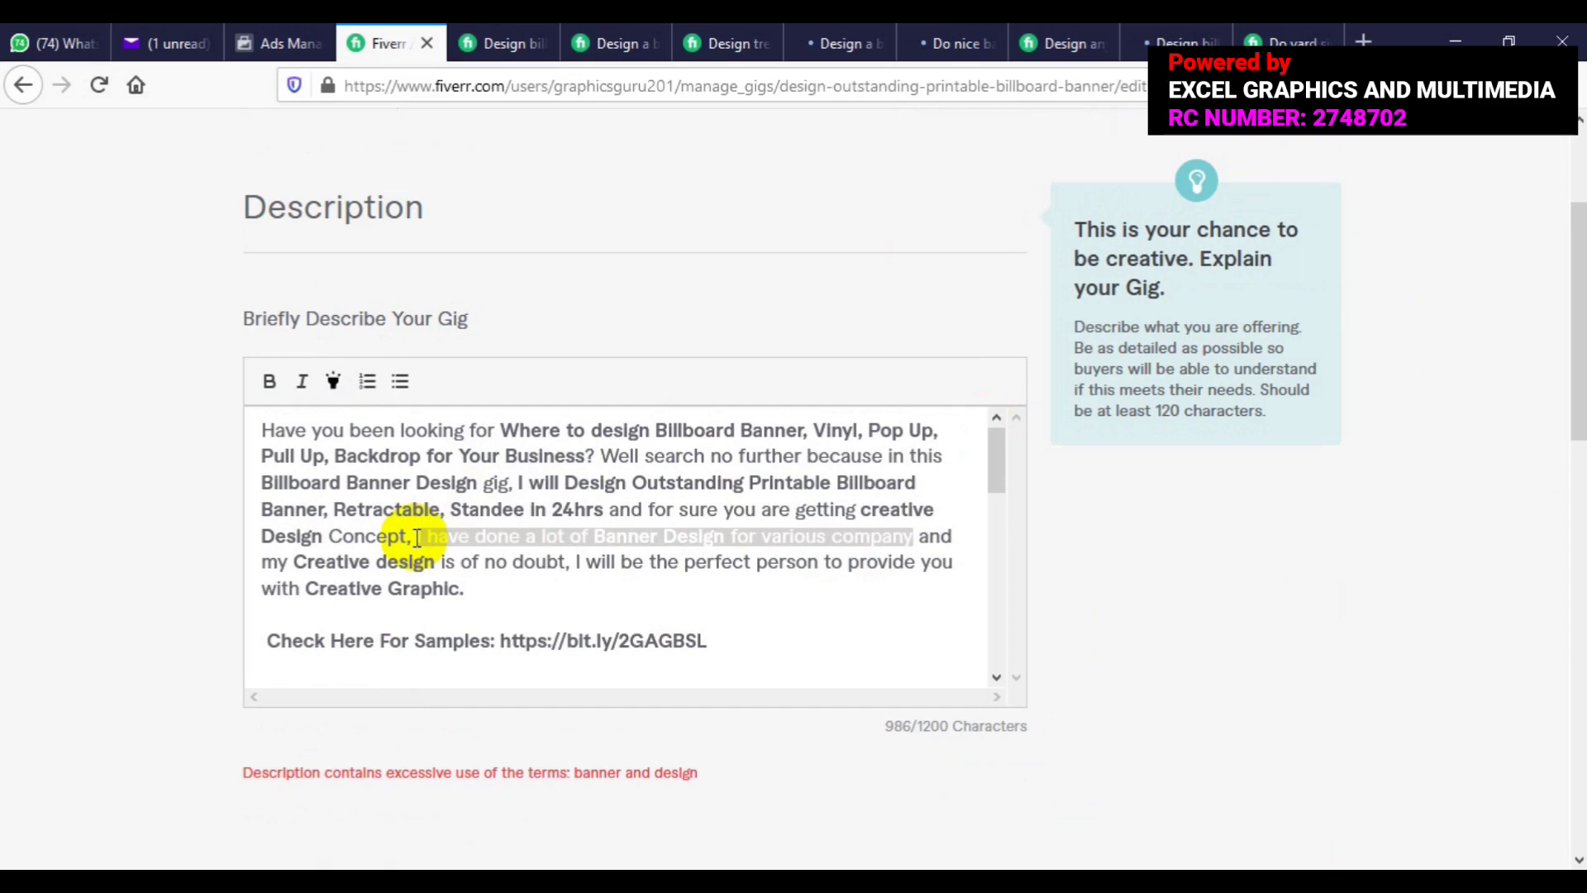
{"action": "key", "text": "BackSpace"}
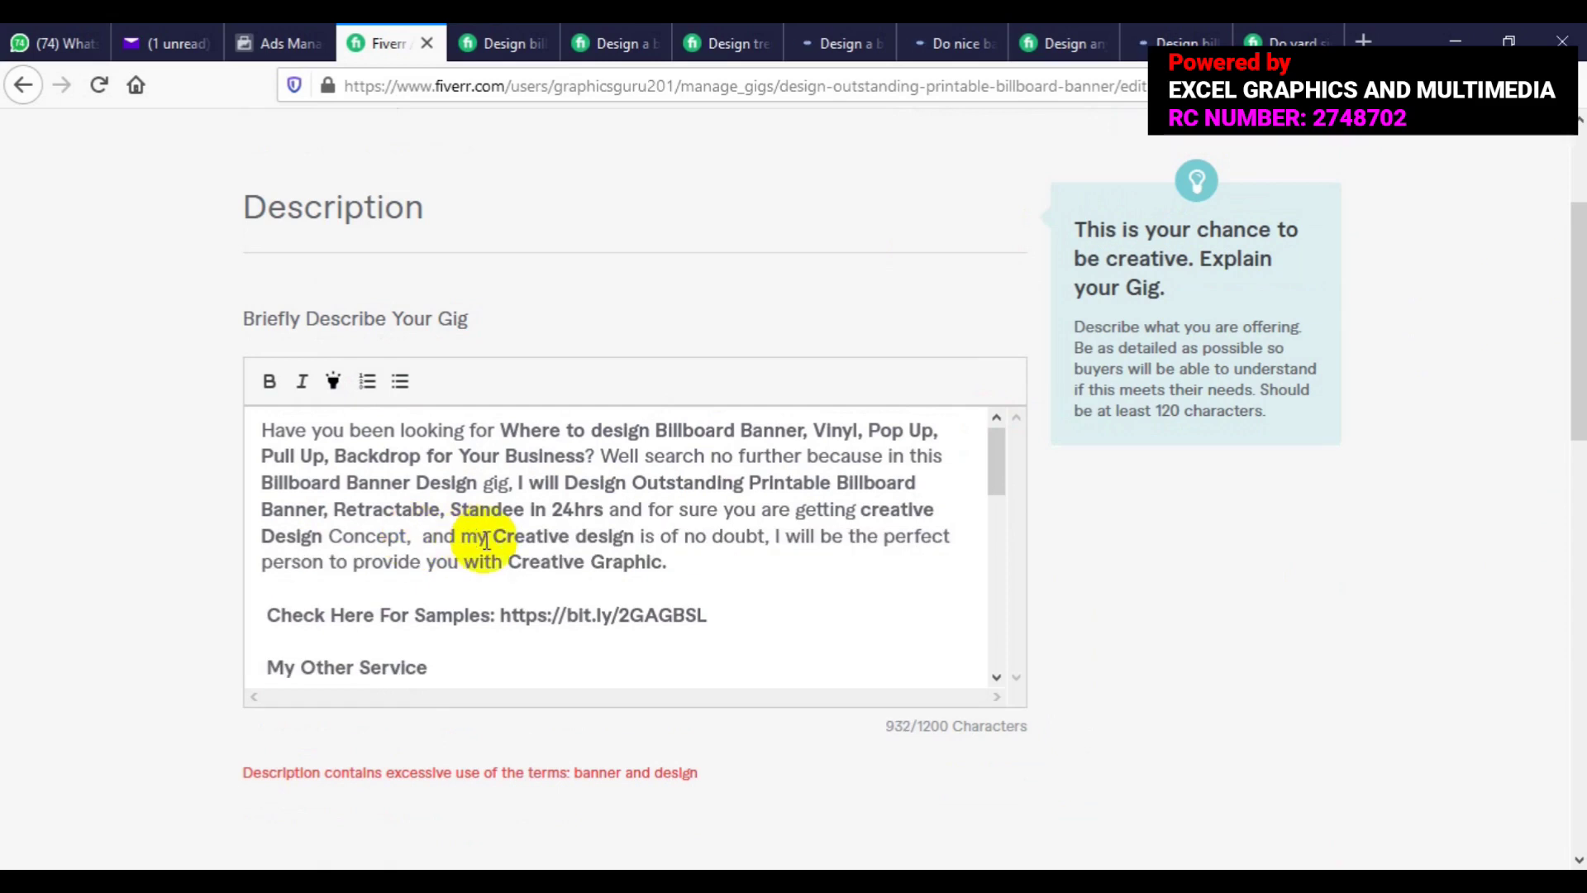
{"action": "key", "text": "BackSpace"}
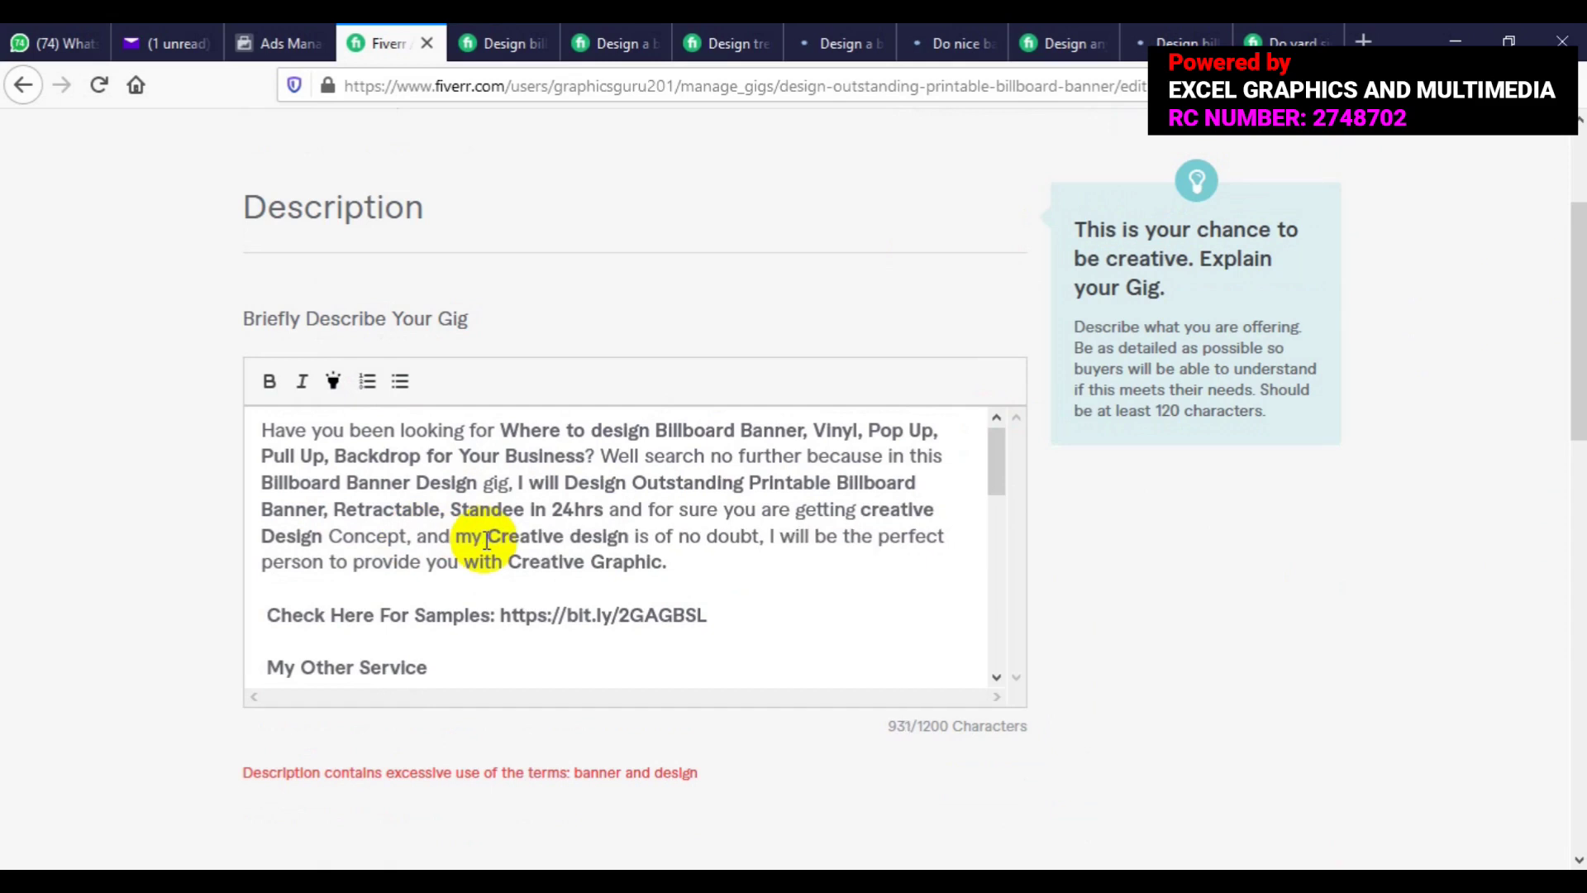
{"action": "key", "text": "BackSpace"}
{"action": "key", "text": "BackSpace"}
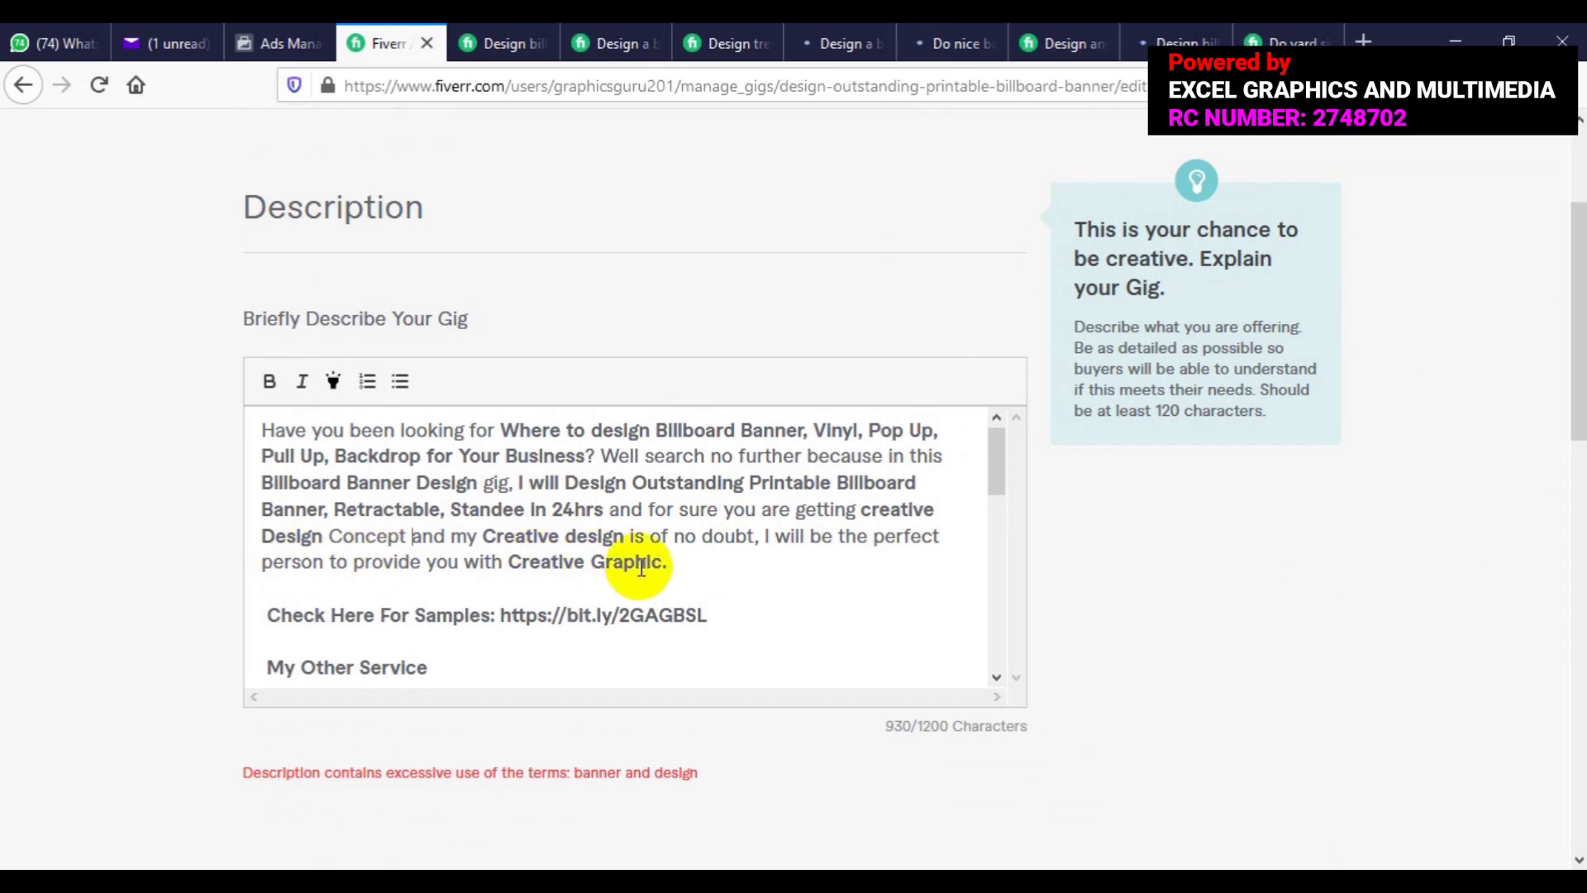
Replace "Design" before "Concept" in the opening paragraph with "Graphic work", and try to save the gig
{"action": "left_click", "coordinate": [325, 539]}
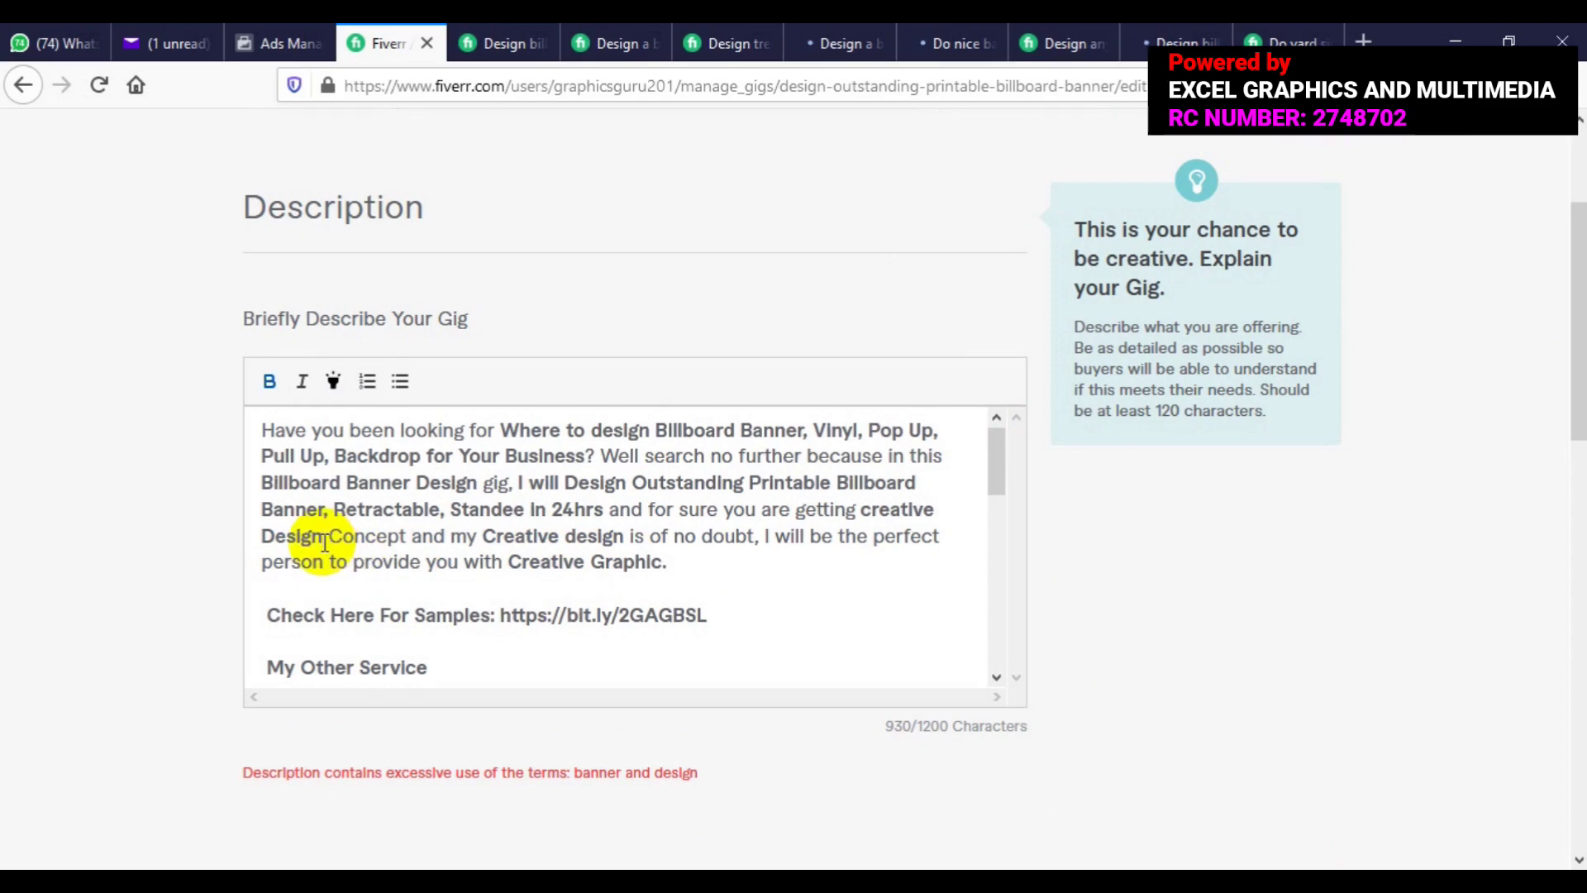
{"action": "key", "text": "BackSpace"}
{"action": "key", "text": "BackSpace"}
{"action": "key", "text": "BackSpace"}
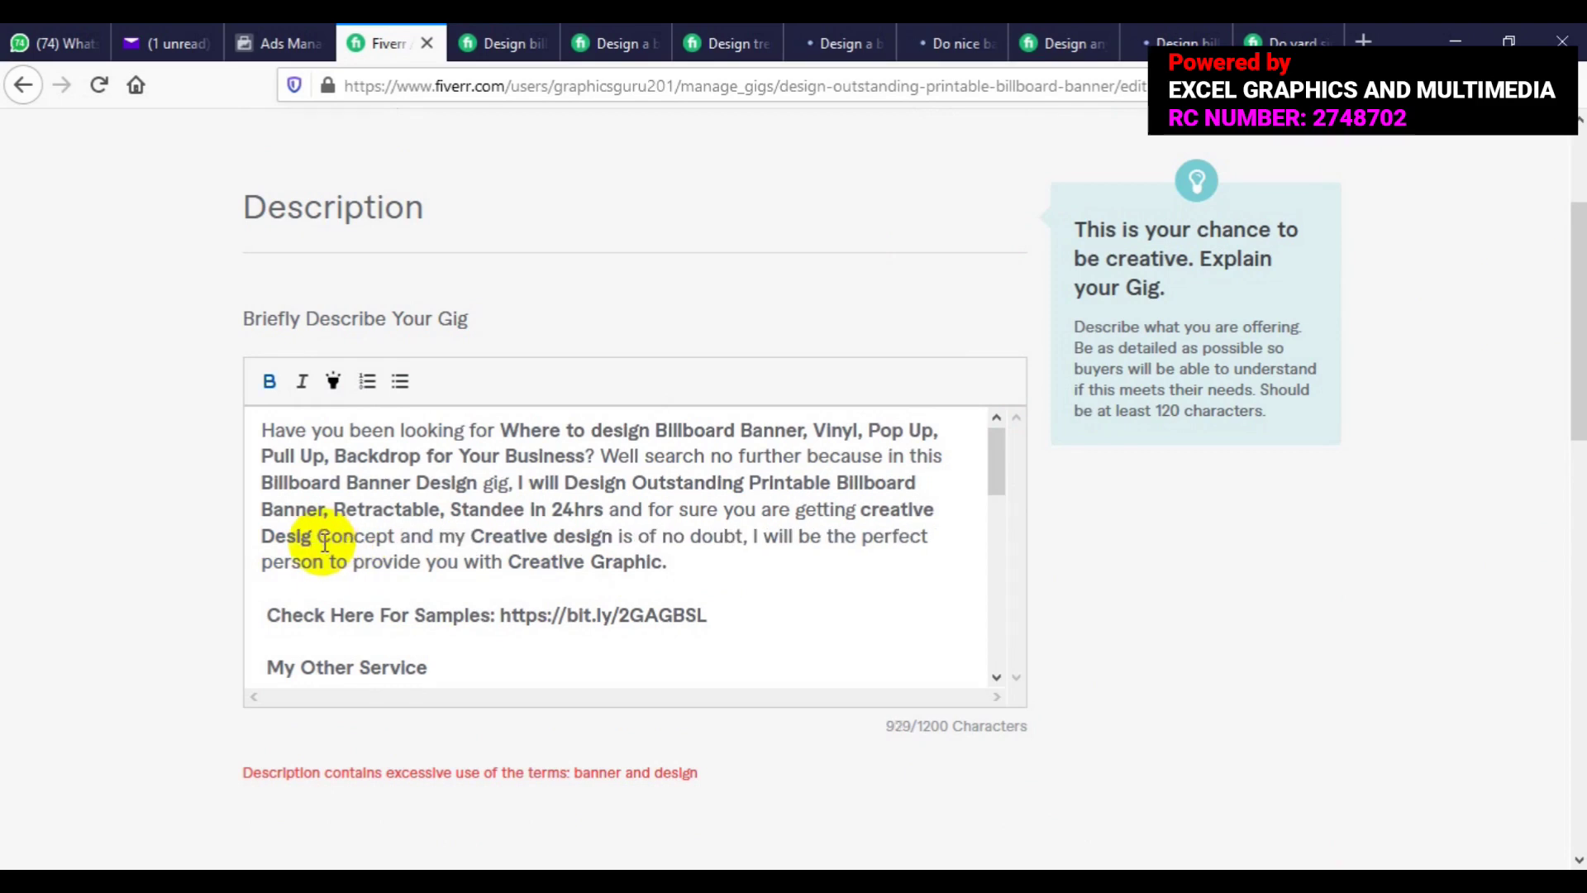
{"action": "key", "text": "BackSpace"}
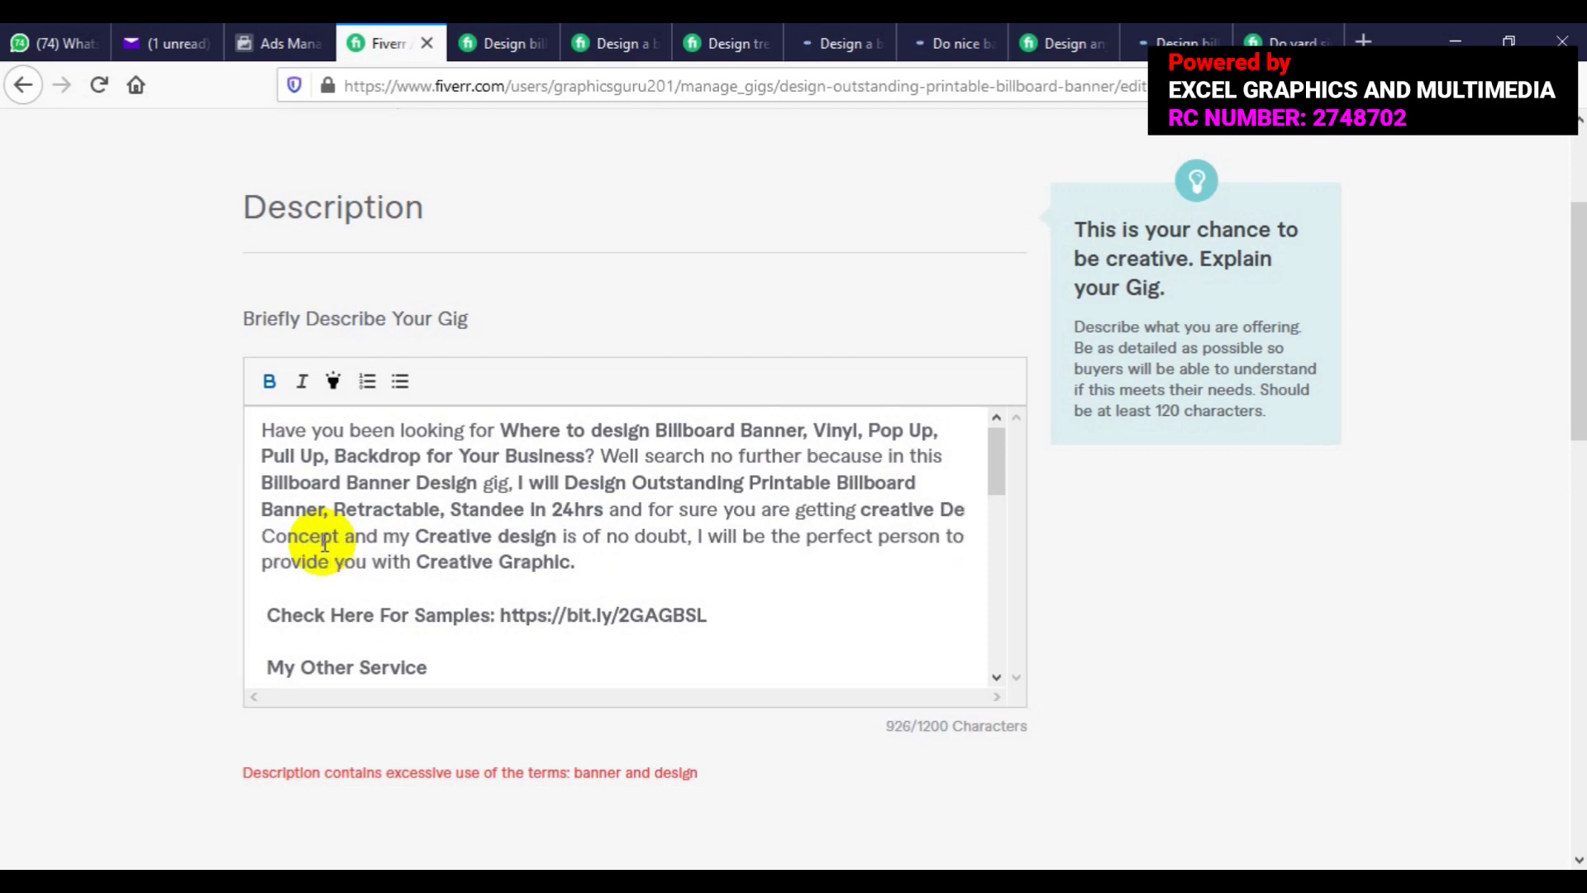
{"action": "key", "text": "BackSpace"}
{"action": "key", "text": "BackSpace"}
{"action": "type", "text": "Graphic"}
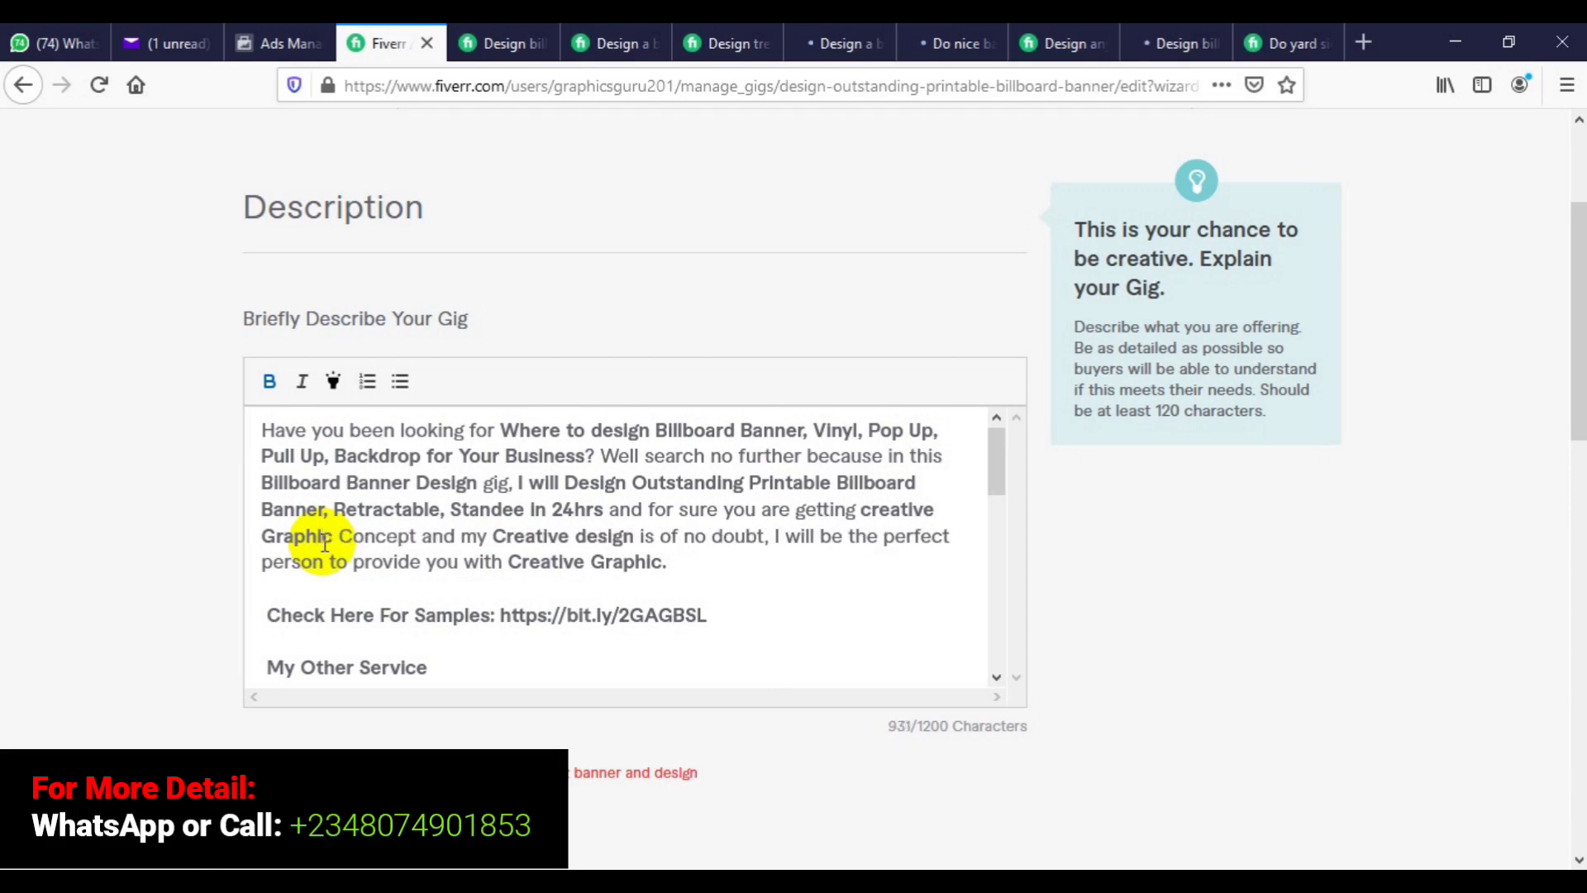
{"action": "type", "text": " wor"}
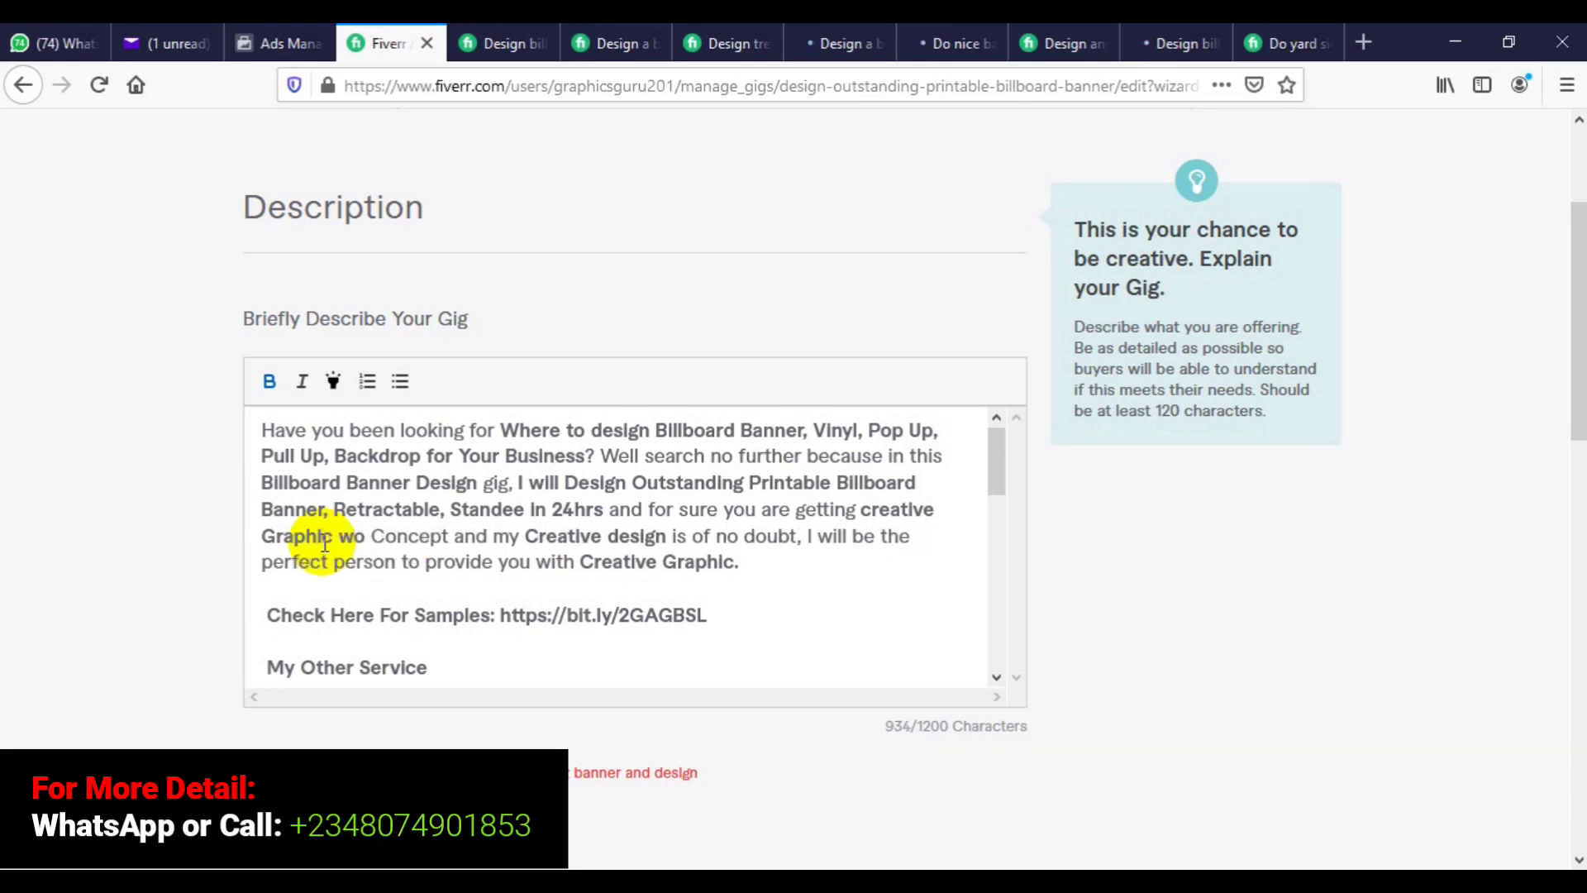
{"action": "type", "text": "k"}
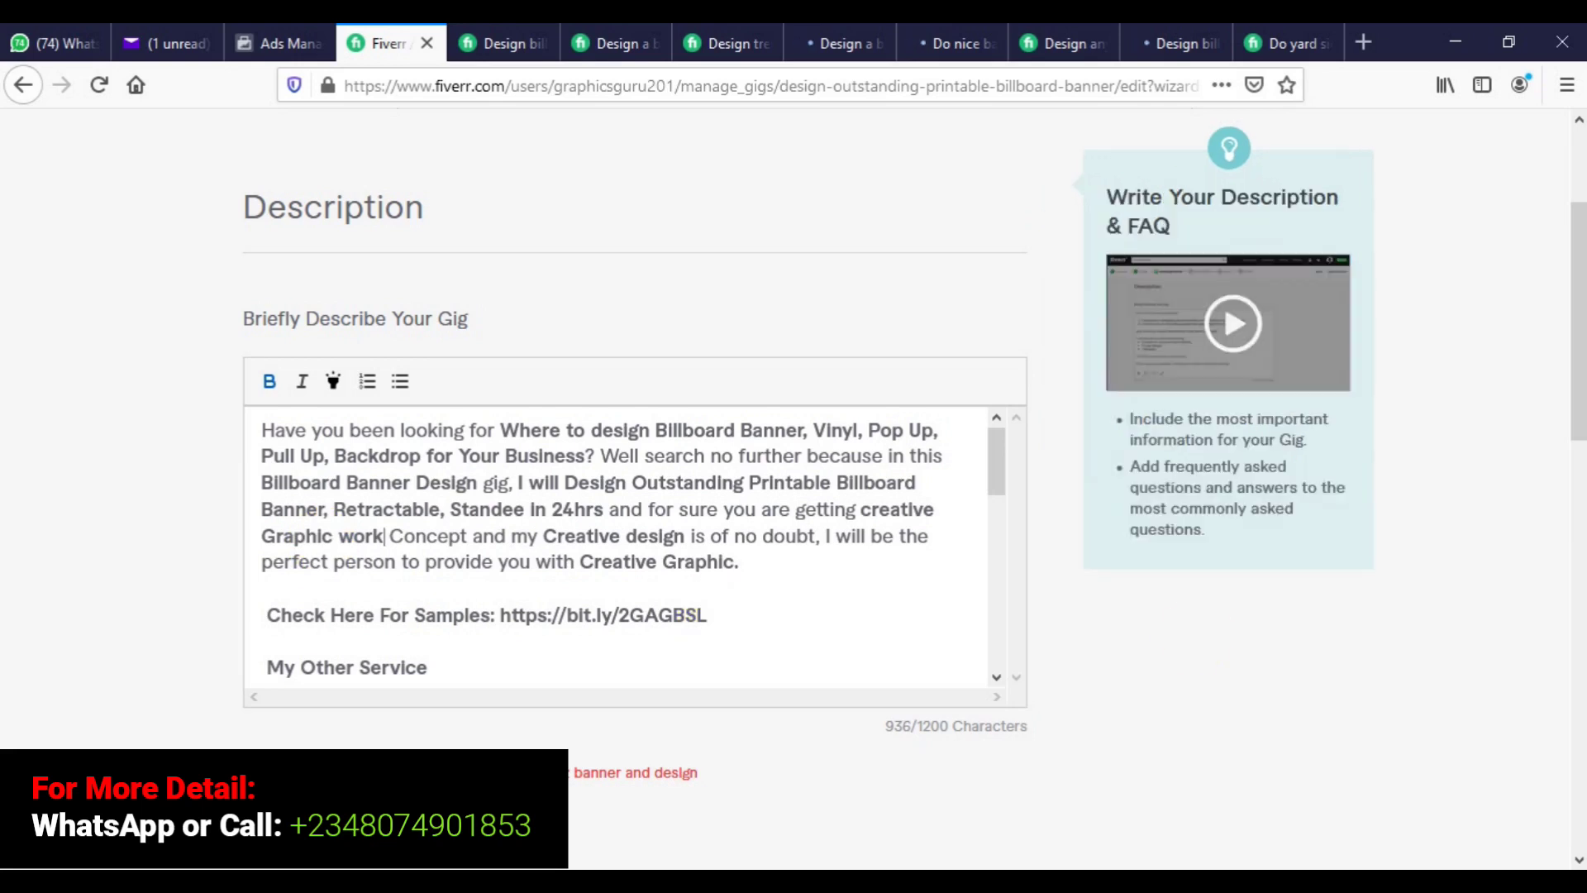
{"action": "left_click_drag", "start_coordinate": [1578, 385], "coordinate": [1577, 562]}
{"action": "left_click", "coordinate": [985, 642]}
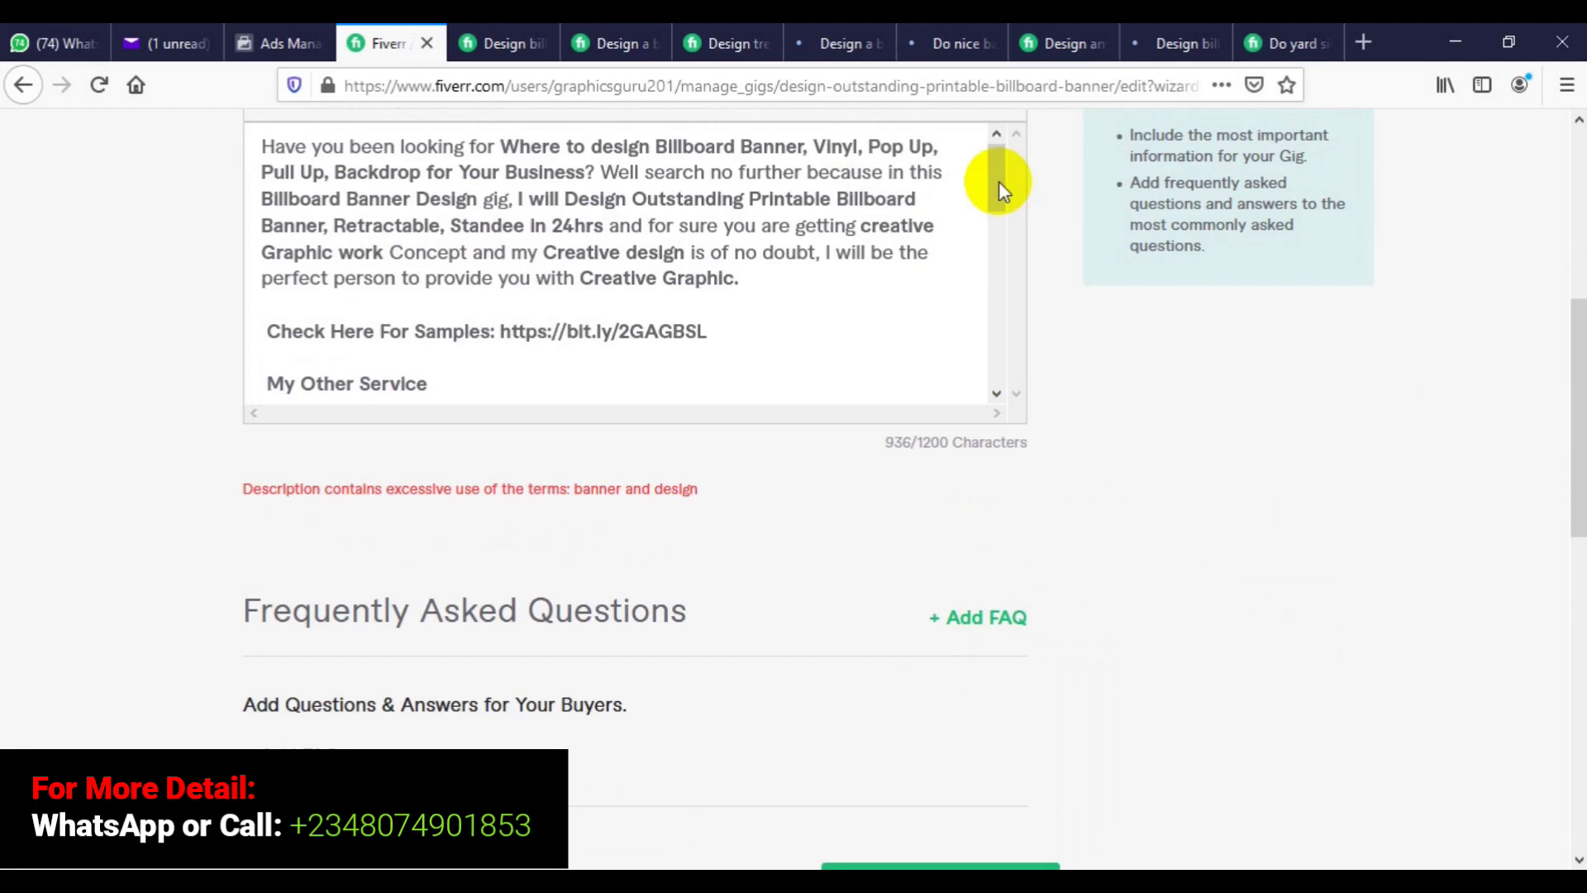
Delete "and my Creative design is of no doubt" and the extra space after "Concept", and try to save the gig
{"action": "left_click", "coordinate": [999, 181]}
{"action": "left_click_drag", "start_coordinate": [999, 165], "coordinate": [998, 163]}
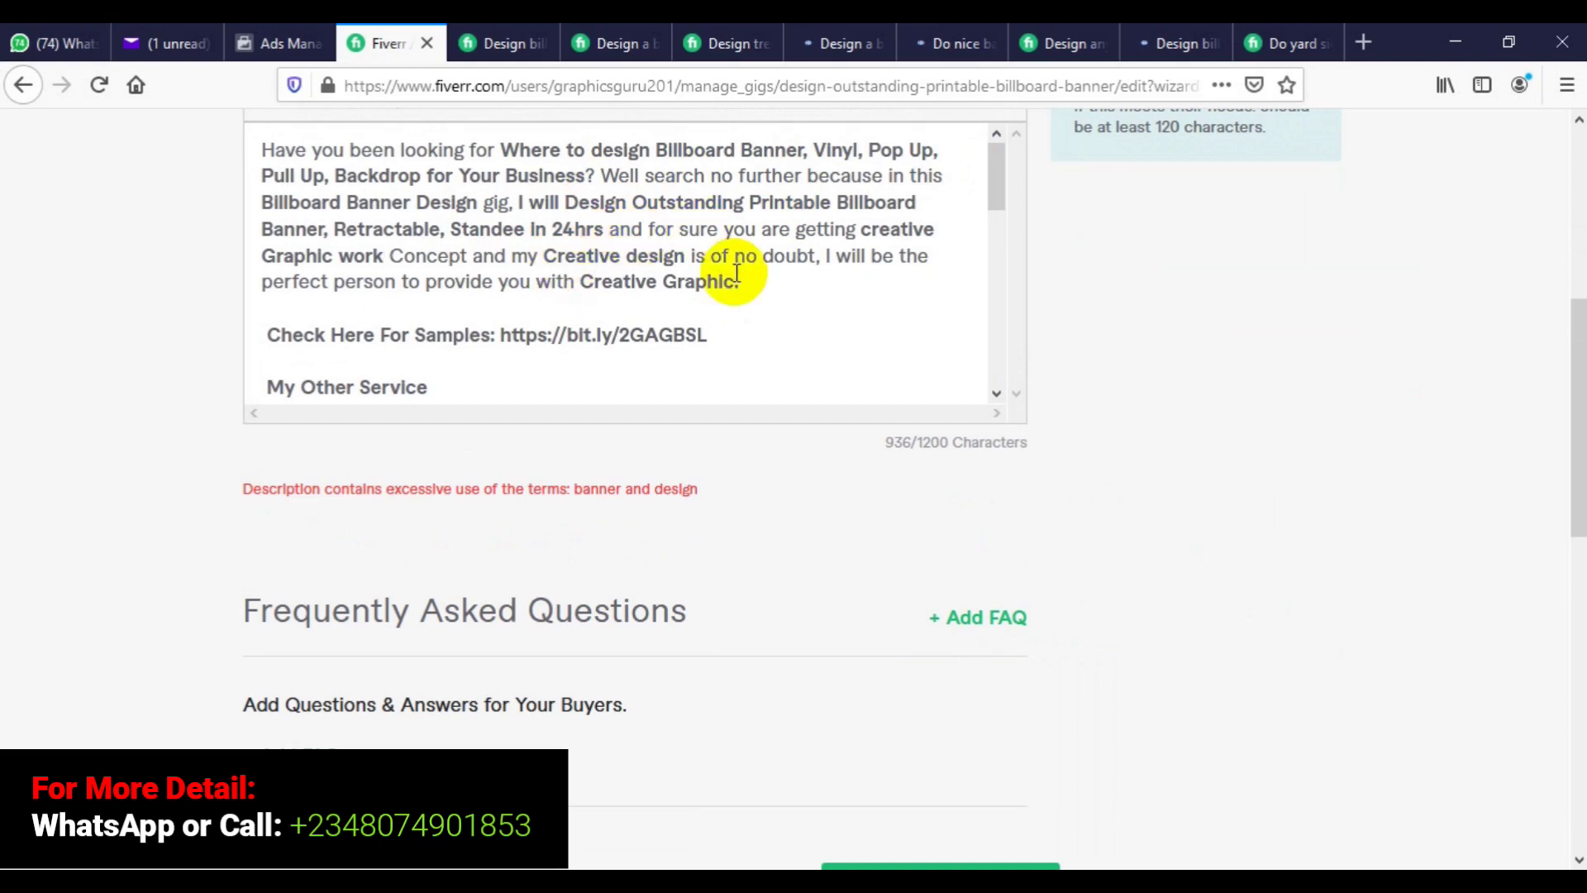
{"action": "left_click", "coordinate": [820, 263]}
{"action": "left_click_drag", "start_coordinate": [818, 260], "coordinate": [472, 256]}
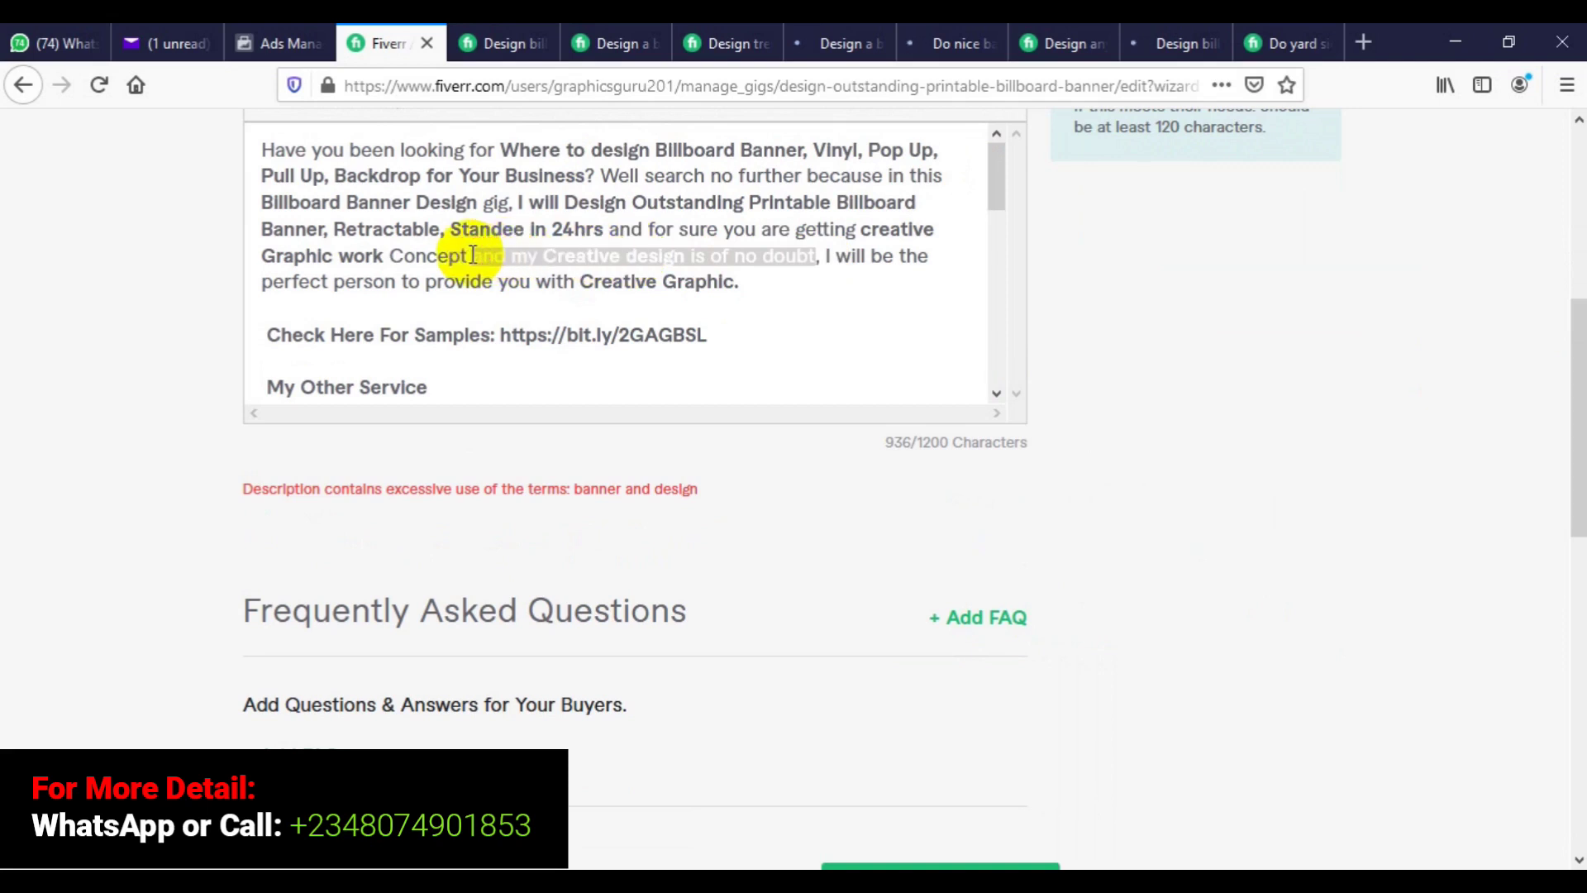
{"action": "key", "text": "BackSpace"}
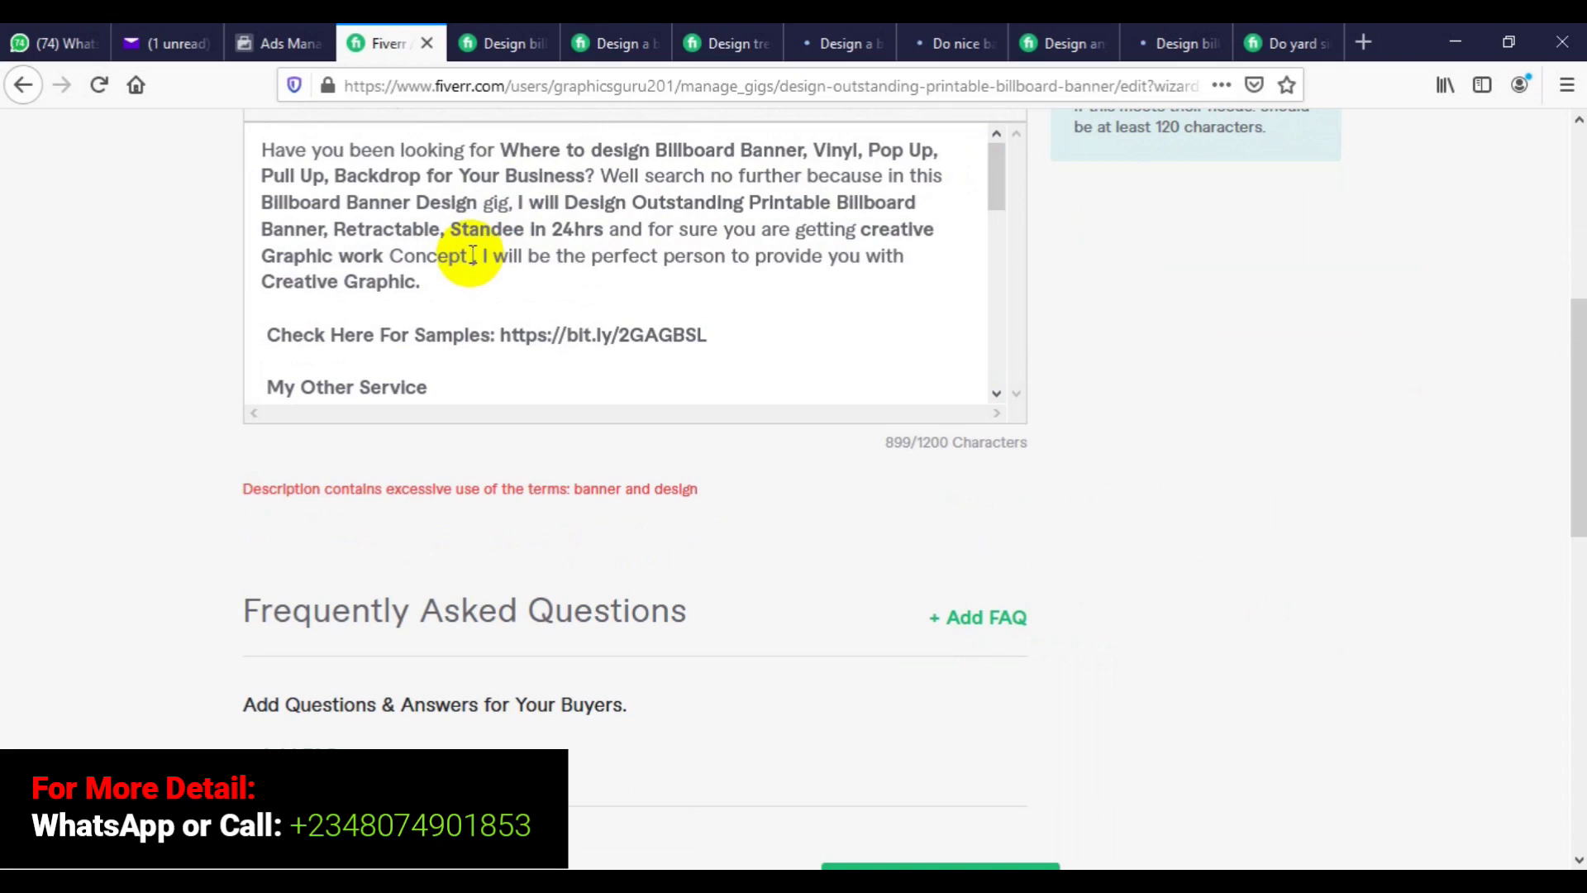
{"action": "key", "text": "BackSpace"}
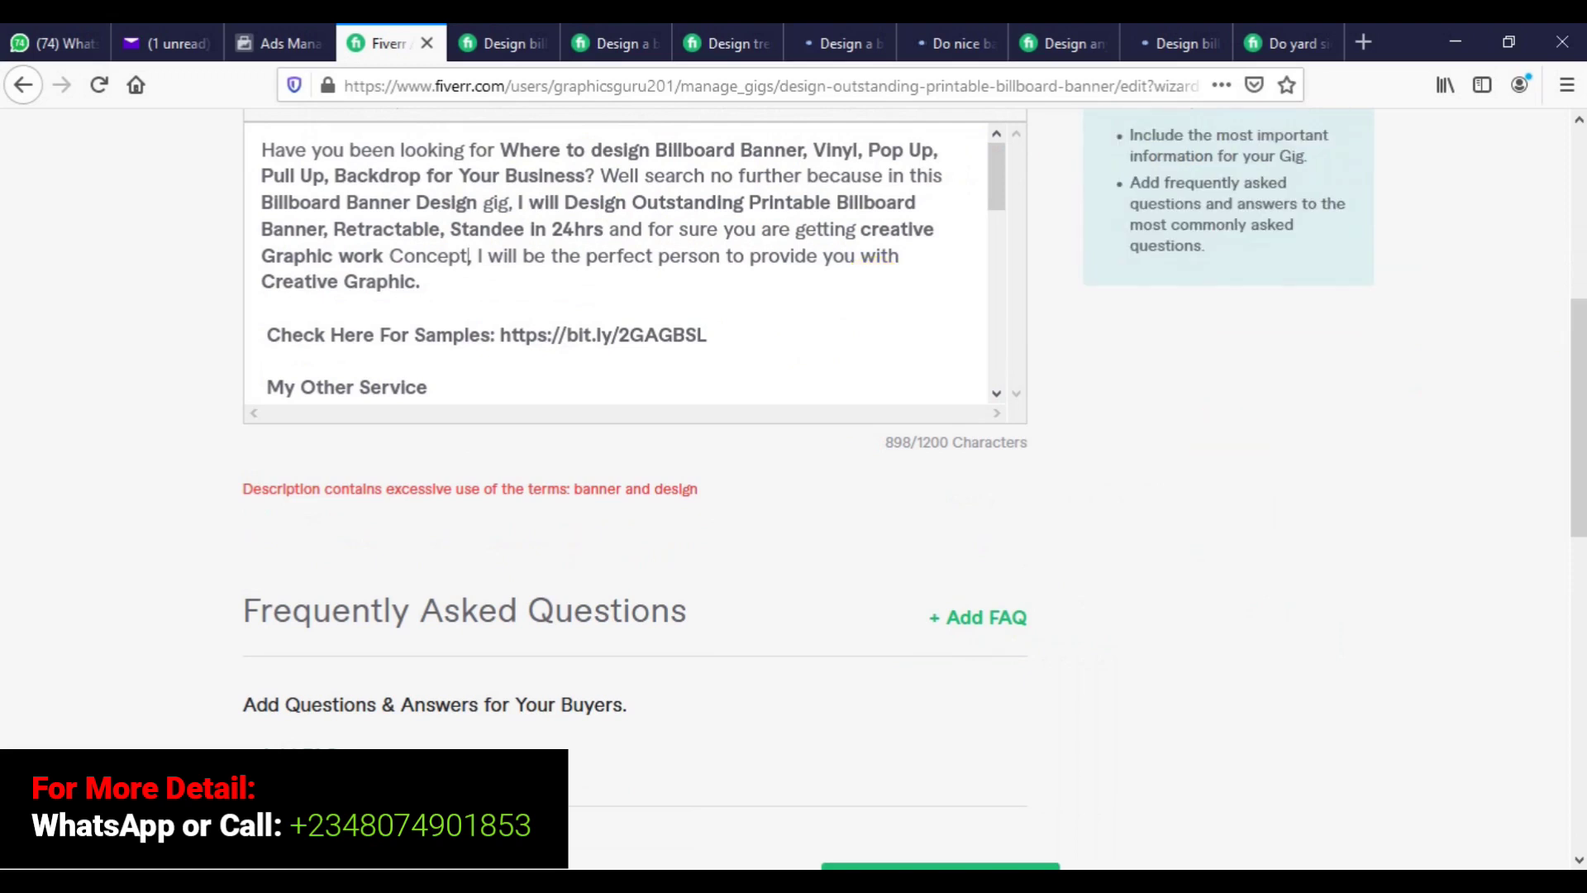
{"action": "left_click_drag", "start_coordinate": [1578, 450], "coordinate": [1569, 524]}
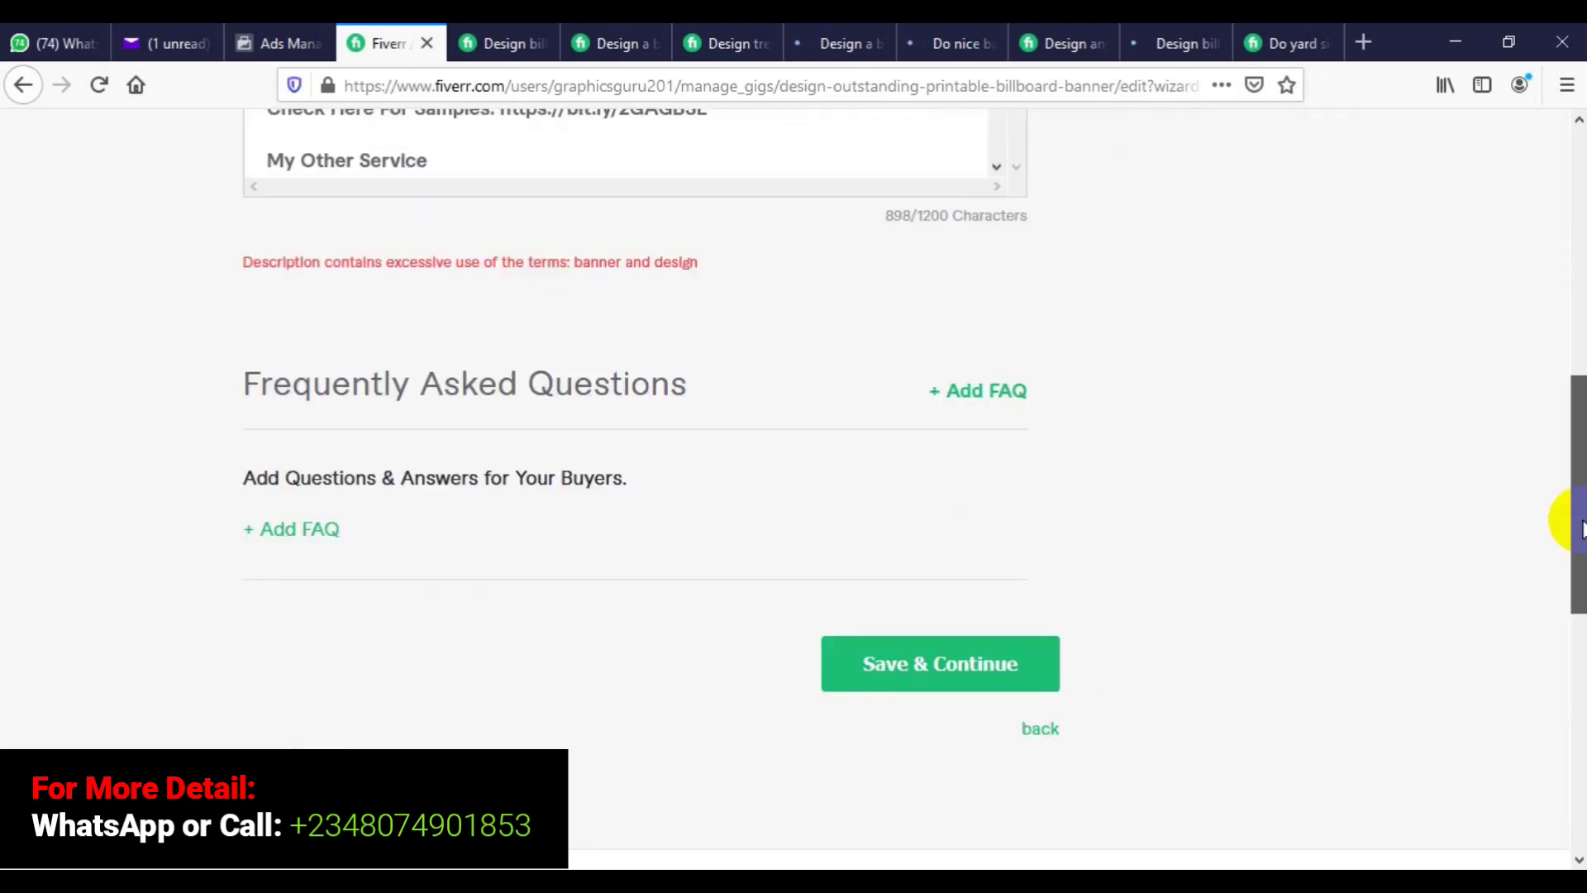
{"action": "left_click", "coordinate": [1000, 666]}
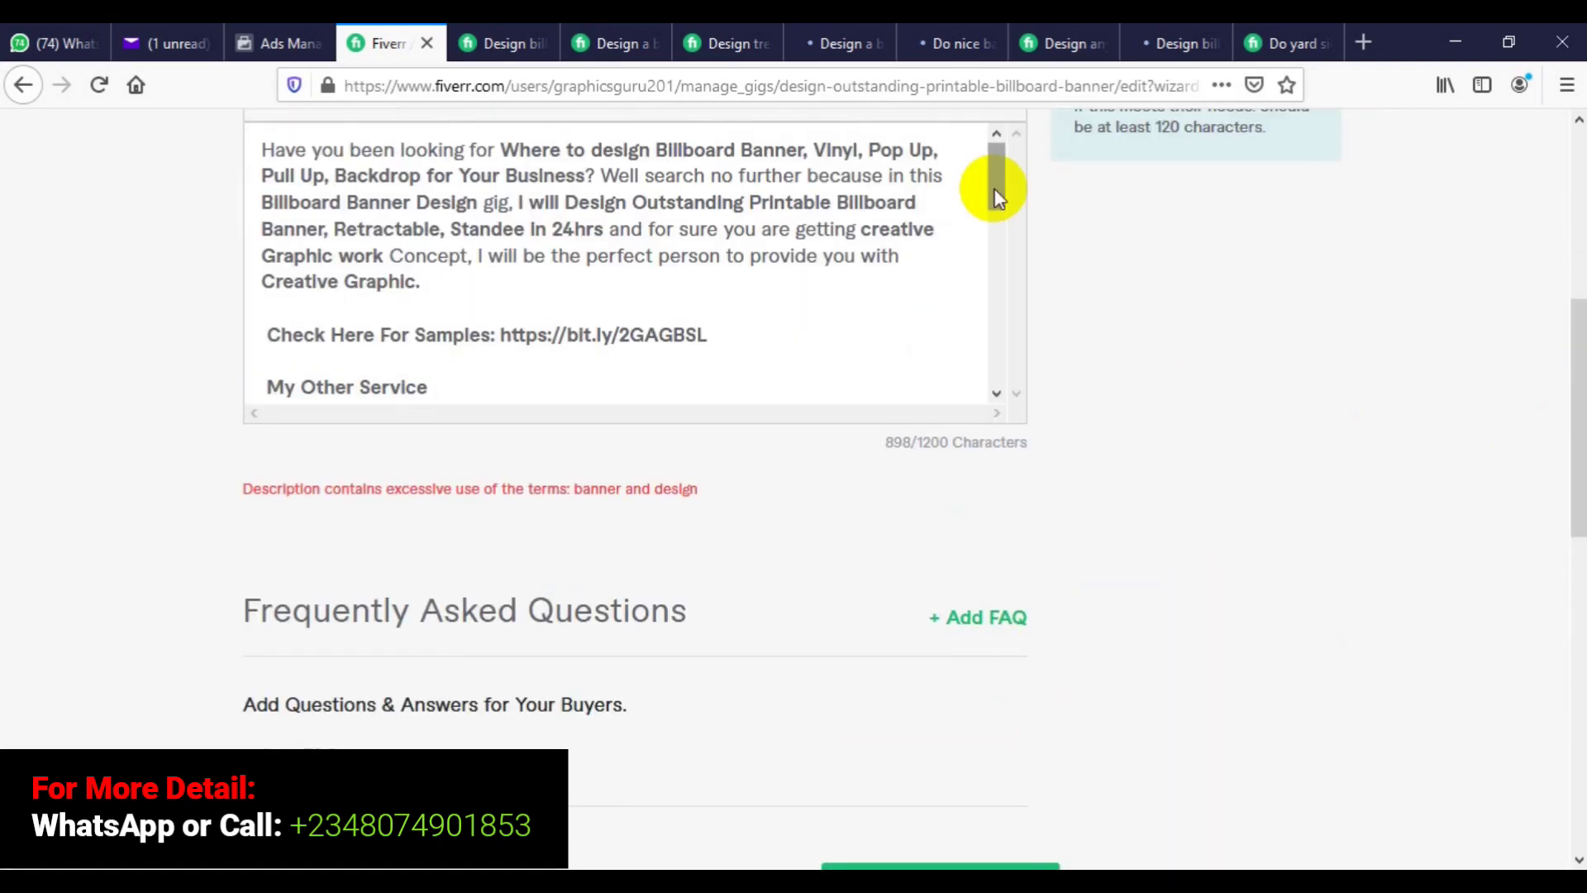
Delete "Banner Ad," and the space after "Billboard," from the first bullet under "My Other Service", and try to save the gig
{"action": "left_click_drag", "start_coordinate": [999, 228], "coordinate": [1000, 232]}
{"action": "scroll", "coordinate": [1000, 248], "scroll_direction": "down", "scroll_amount": 2}
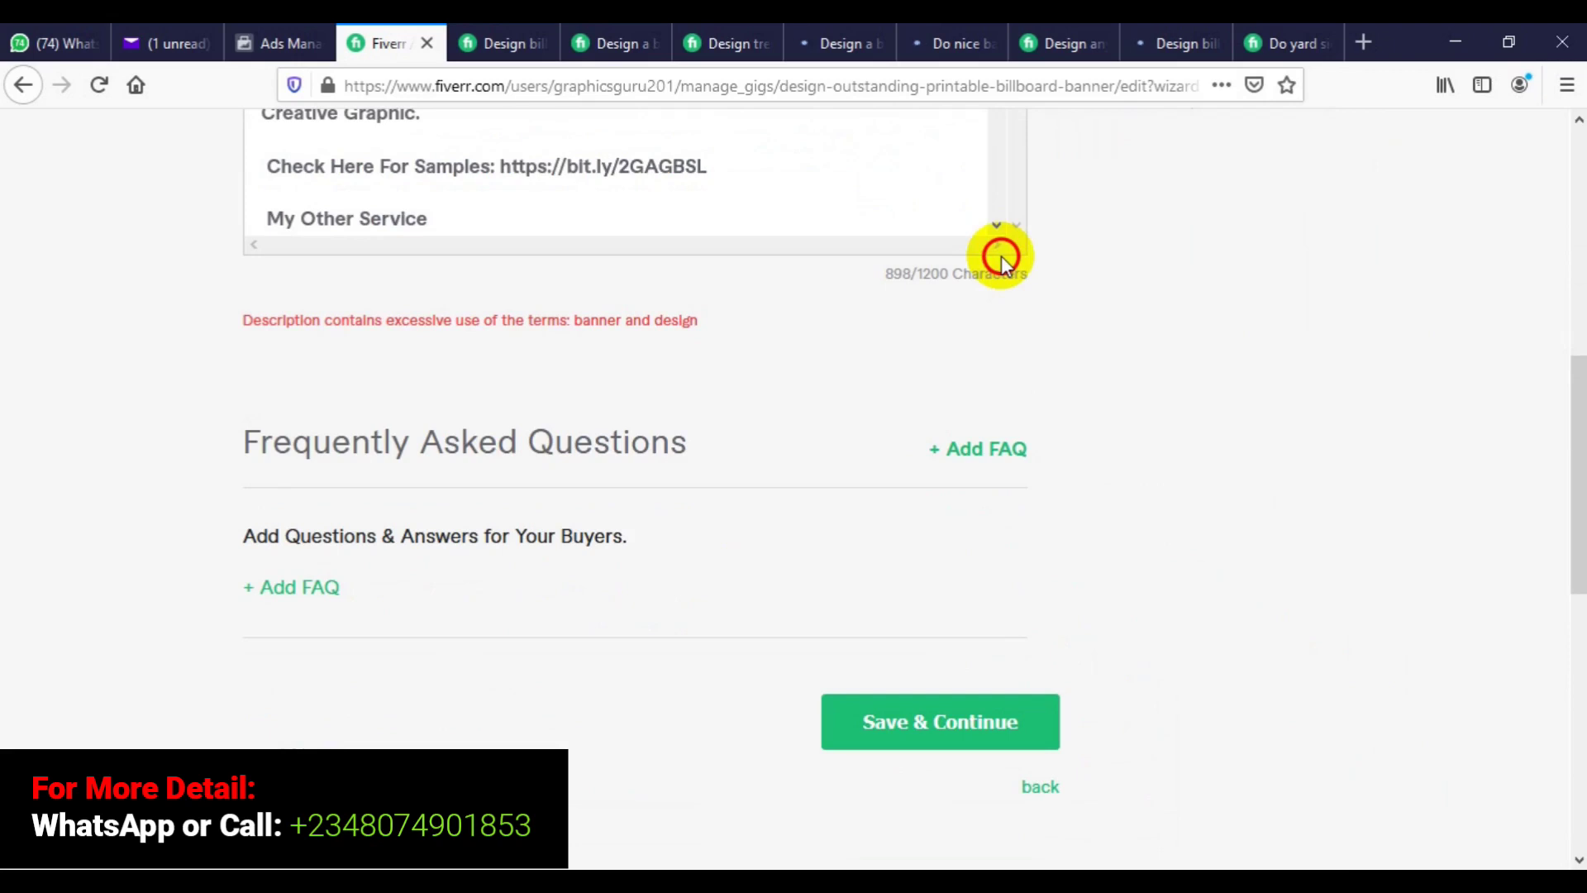
{"action": "left_click_drag", "start_coordinate": [998, 225], "coordinate": [998, 224]}
{"action": "left_click_drag", "start_coordinate": [1573, 451], "coordinate": [1570, 379]}
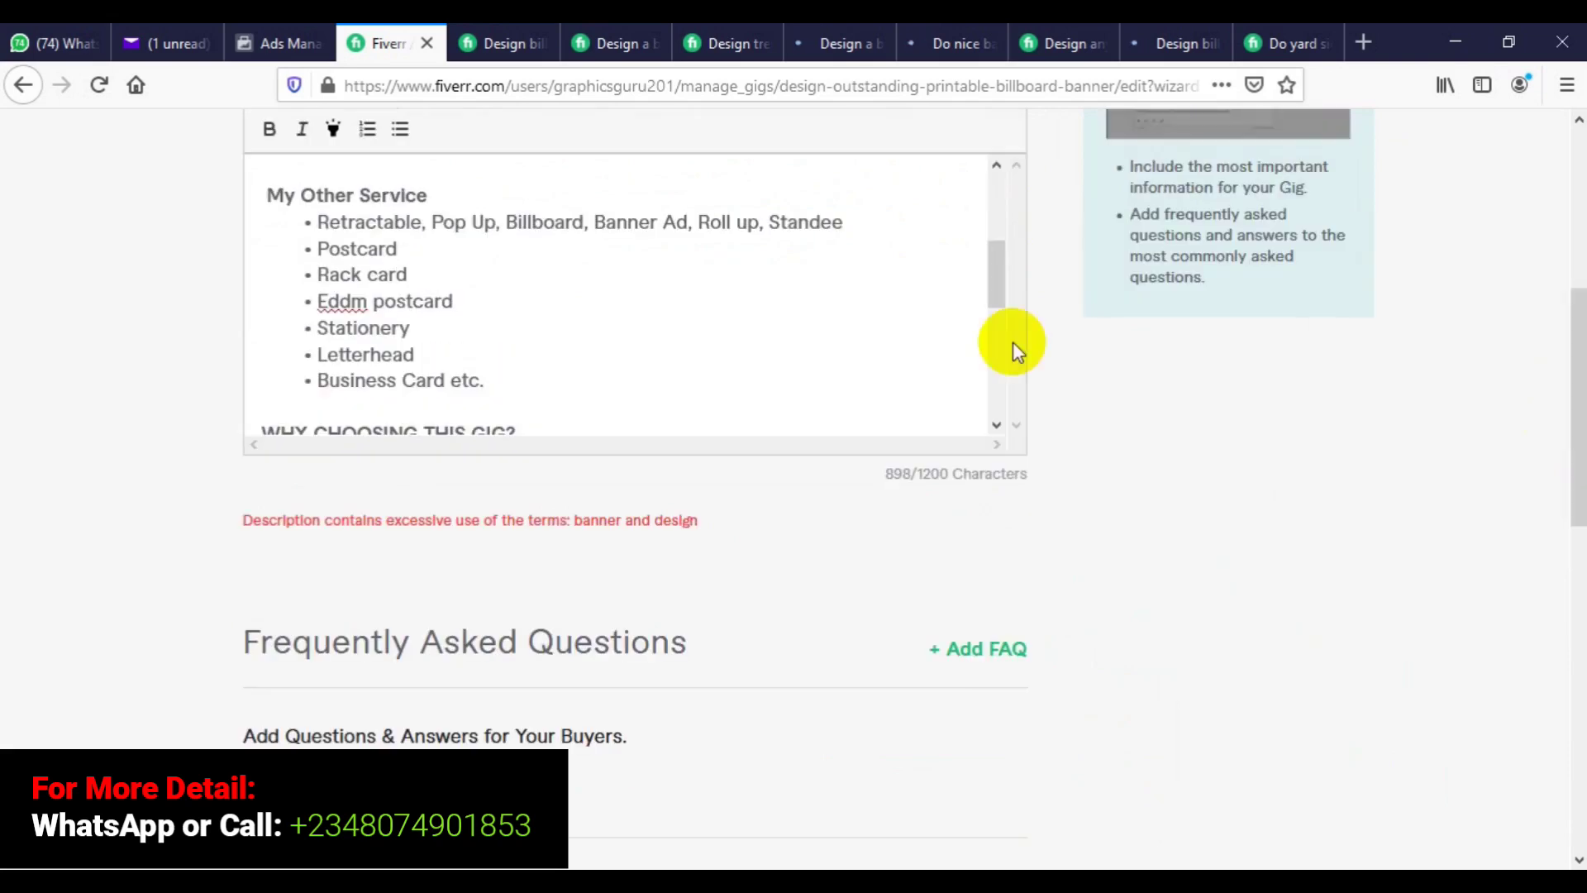
{"action": "left_click", "coordinate": [725, 225]}
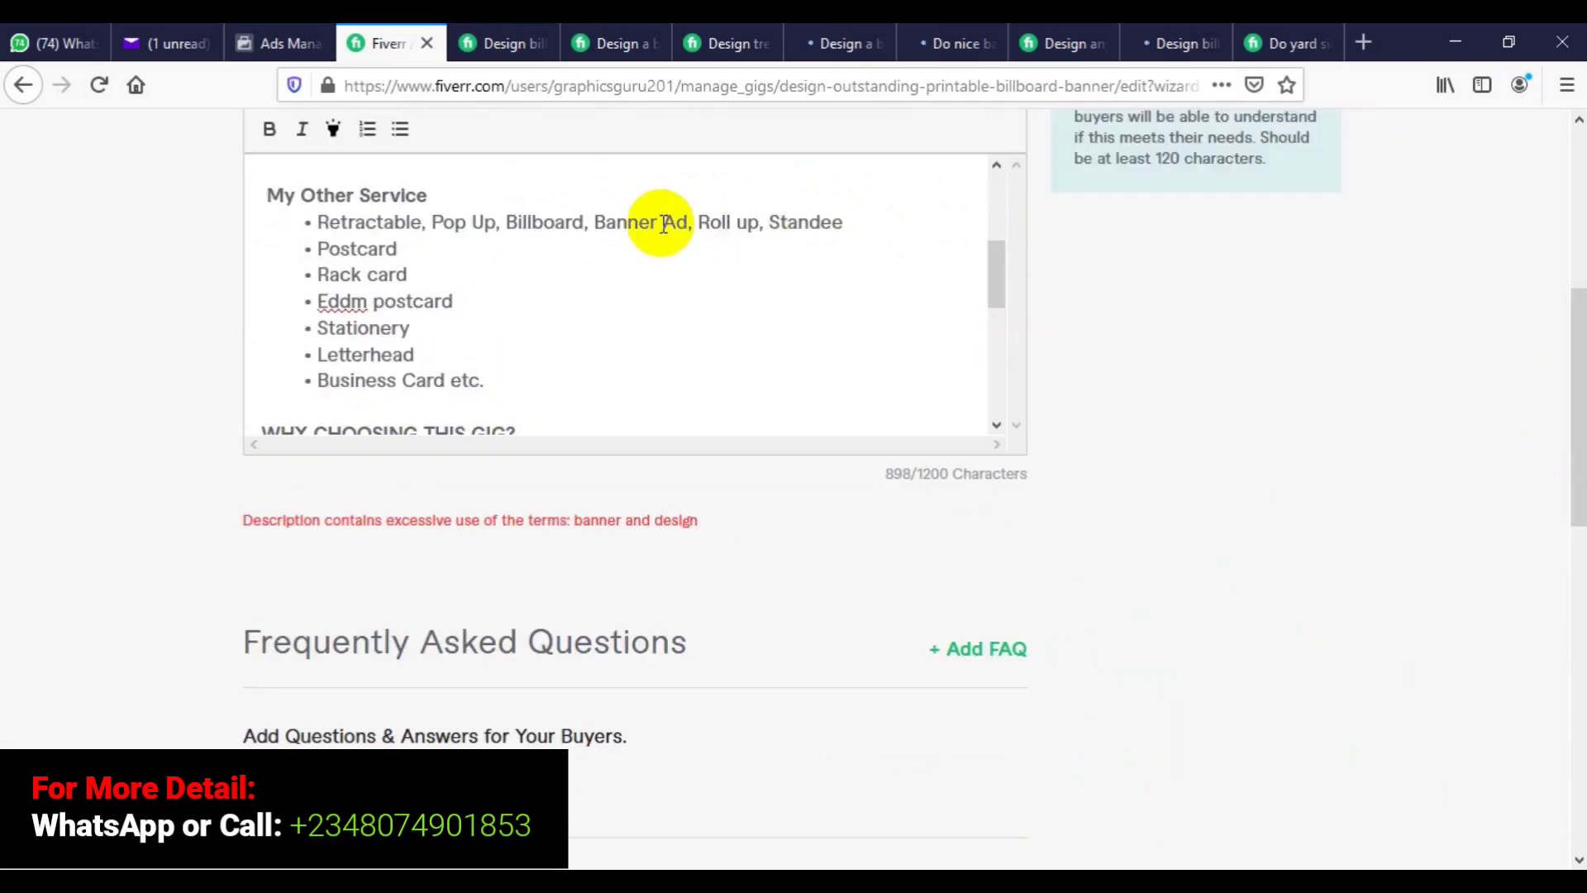
{"action": "left_click_drag", "start_coordinate": [692, 224], "coordinate": [601, 226]}
{"action": "key", "text": "BackSpace"}
{"action": "key", "text": "Delete"}
{"action": "key", "text": "Delete"}
{"action": "left_click", "coordinate": [601, 226]}
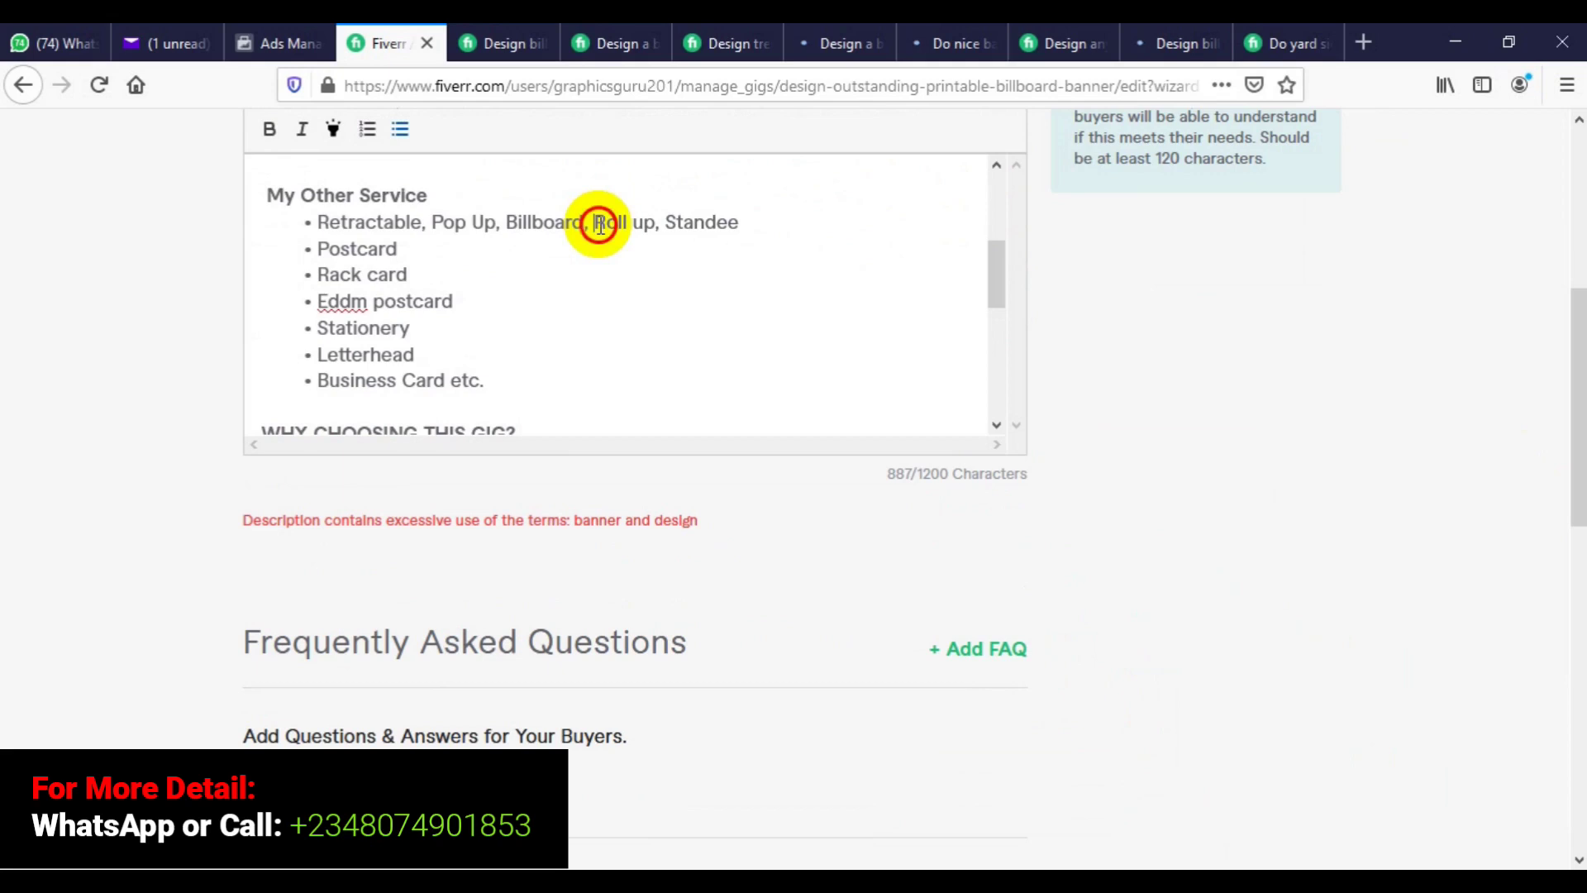
{"action": "key", "text": "BackSpace"}
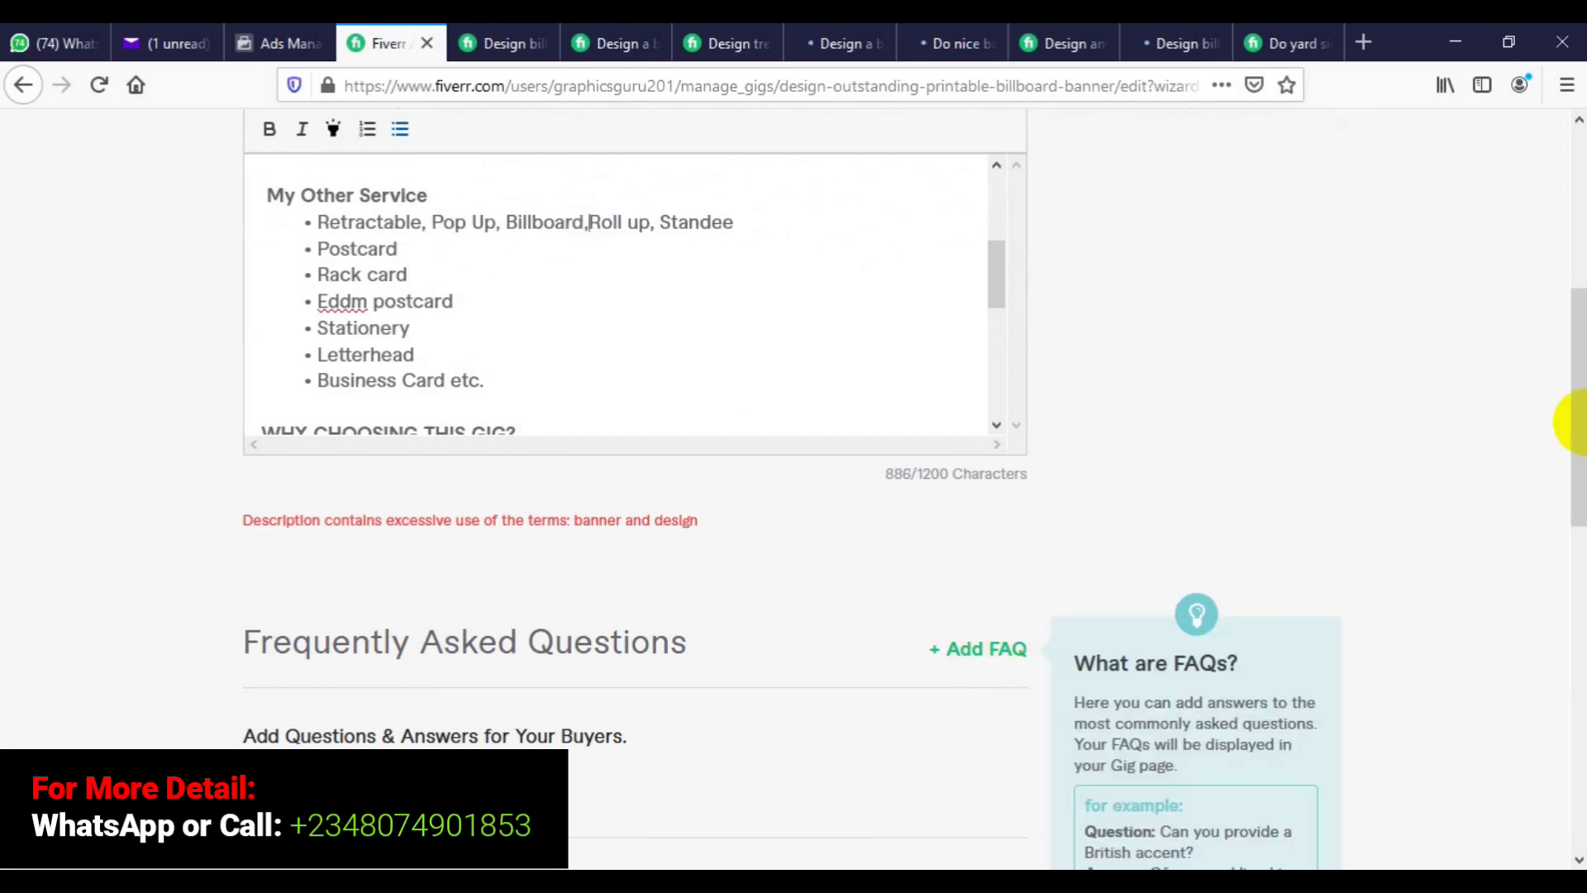
{"action": "scroll", "coordinate": [1574, 423], "scroll_direction": "down", "scroll_amount": 3}
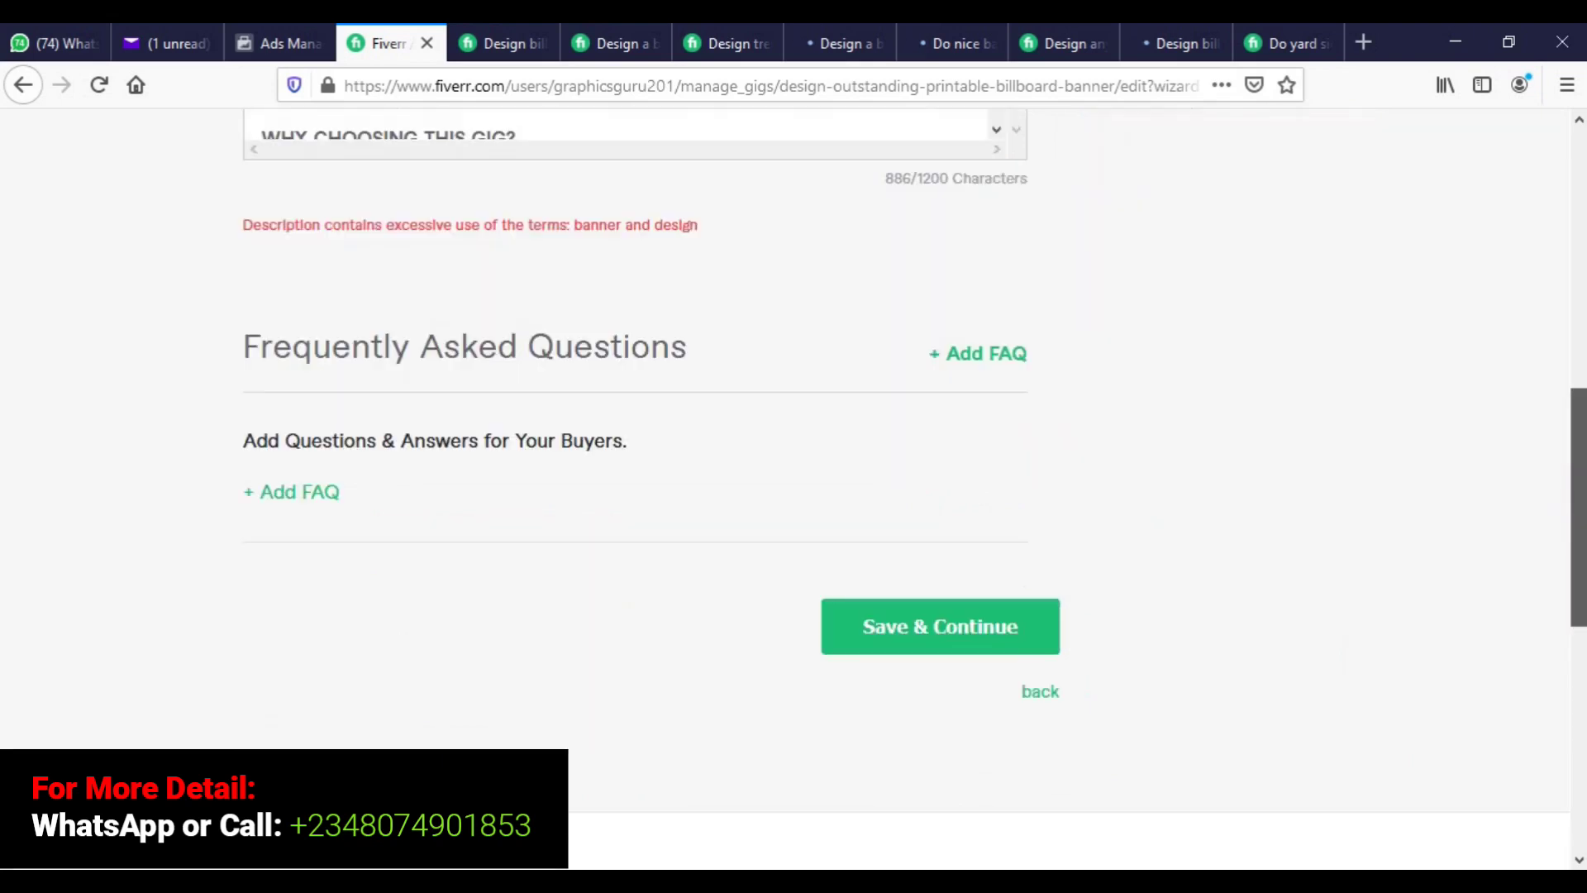
{"action": "left_click", "coordinate": [942, 642]}
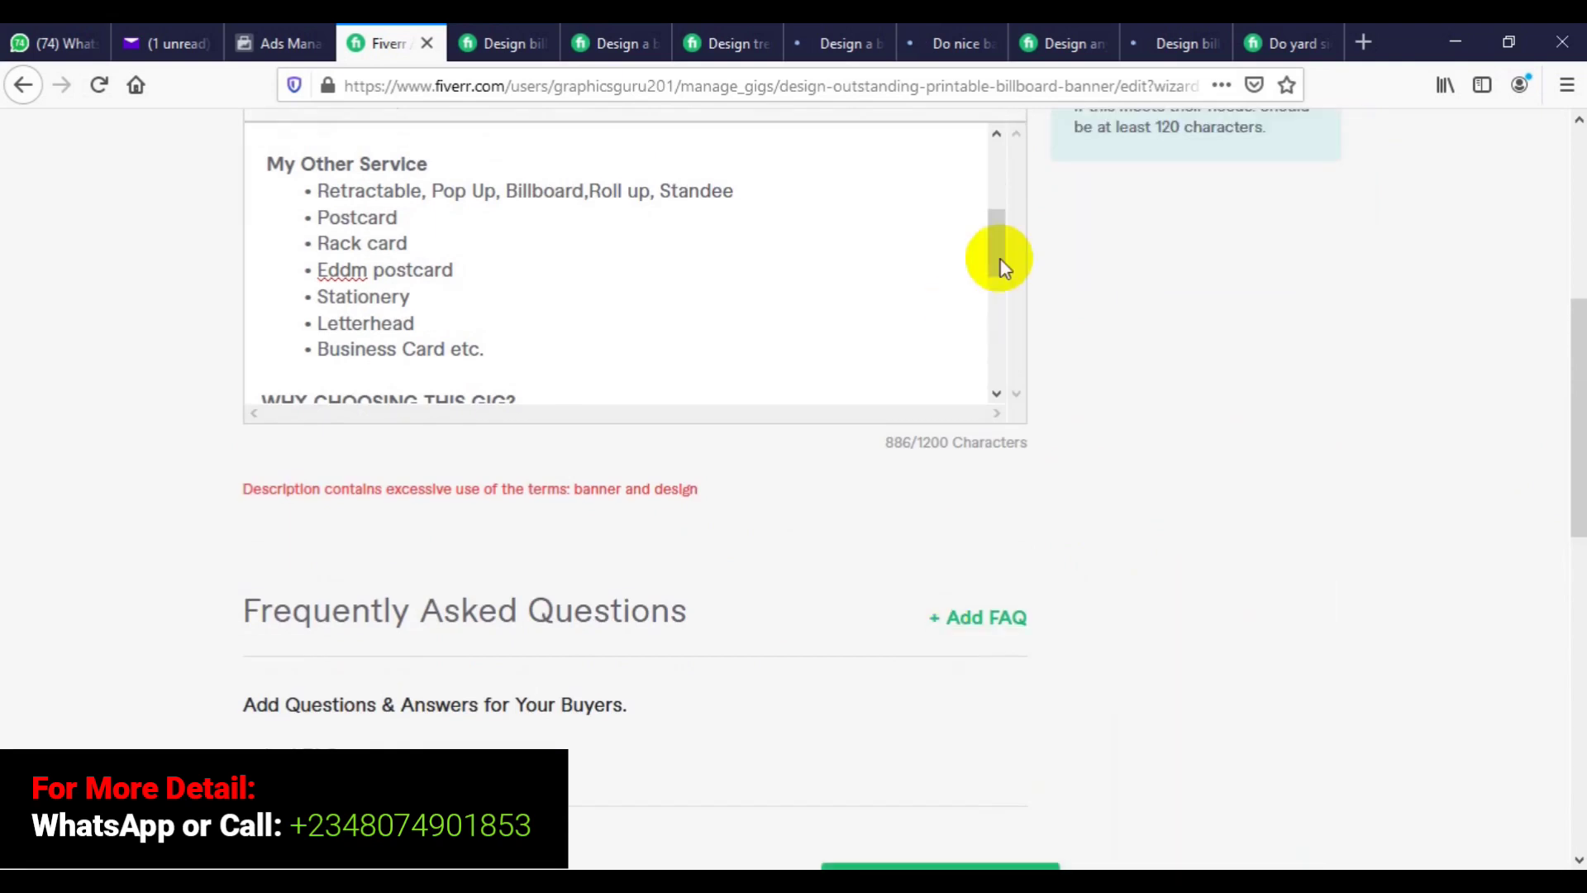
Copy the entire gig description and paste it into Notepad, replacing the notes there
{"action": "left_click", "coordinate": [999, 240]}
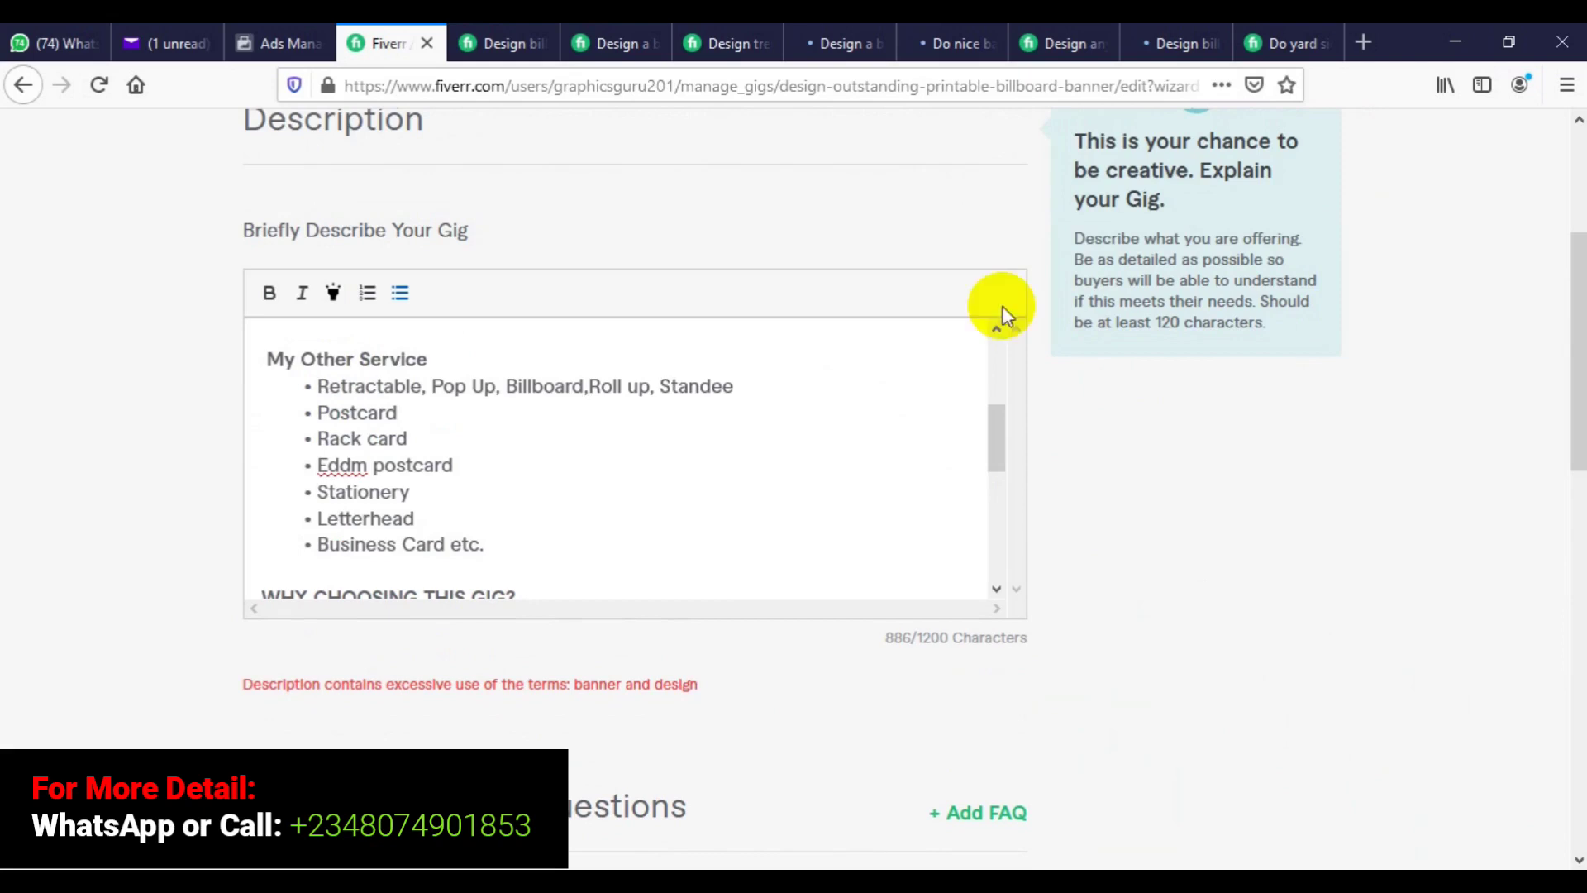
{"action": "left_click", "coordinate": [997, 332]}
{"action": "left_click", "coordinate": [997, 331]}
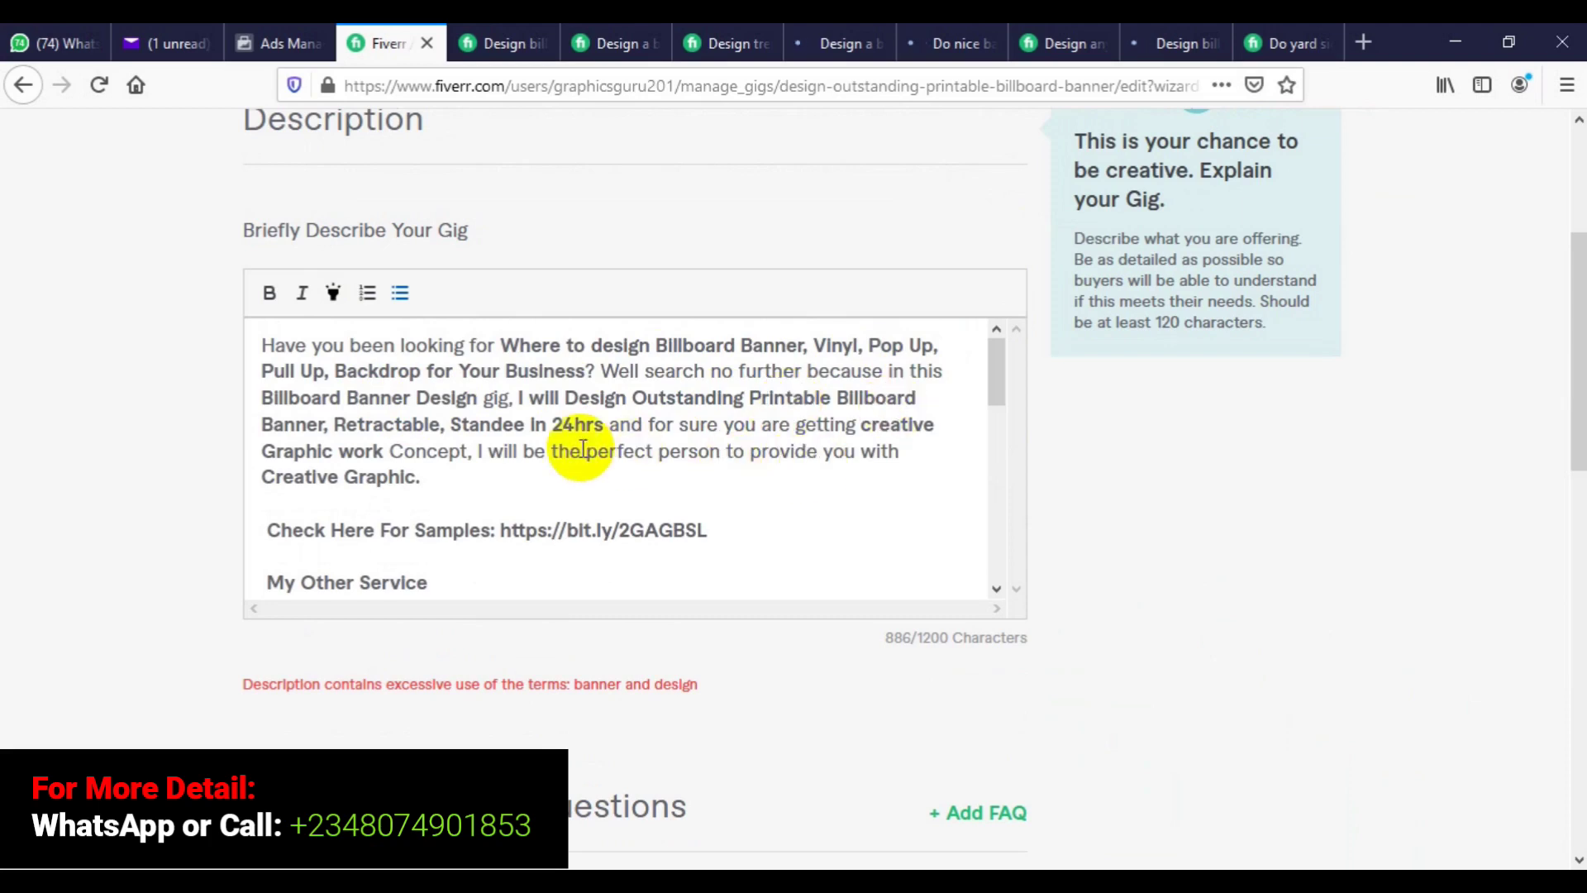
{"action": "left_click_drag", "start_coordinate": [999, 389], "coordinate": [1002, 569]}
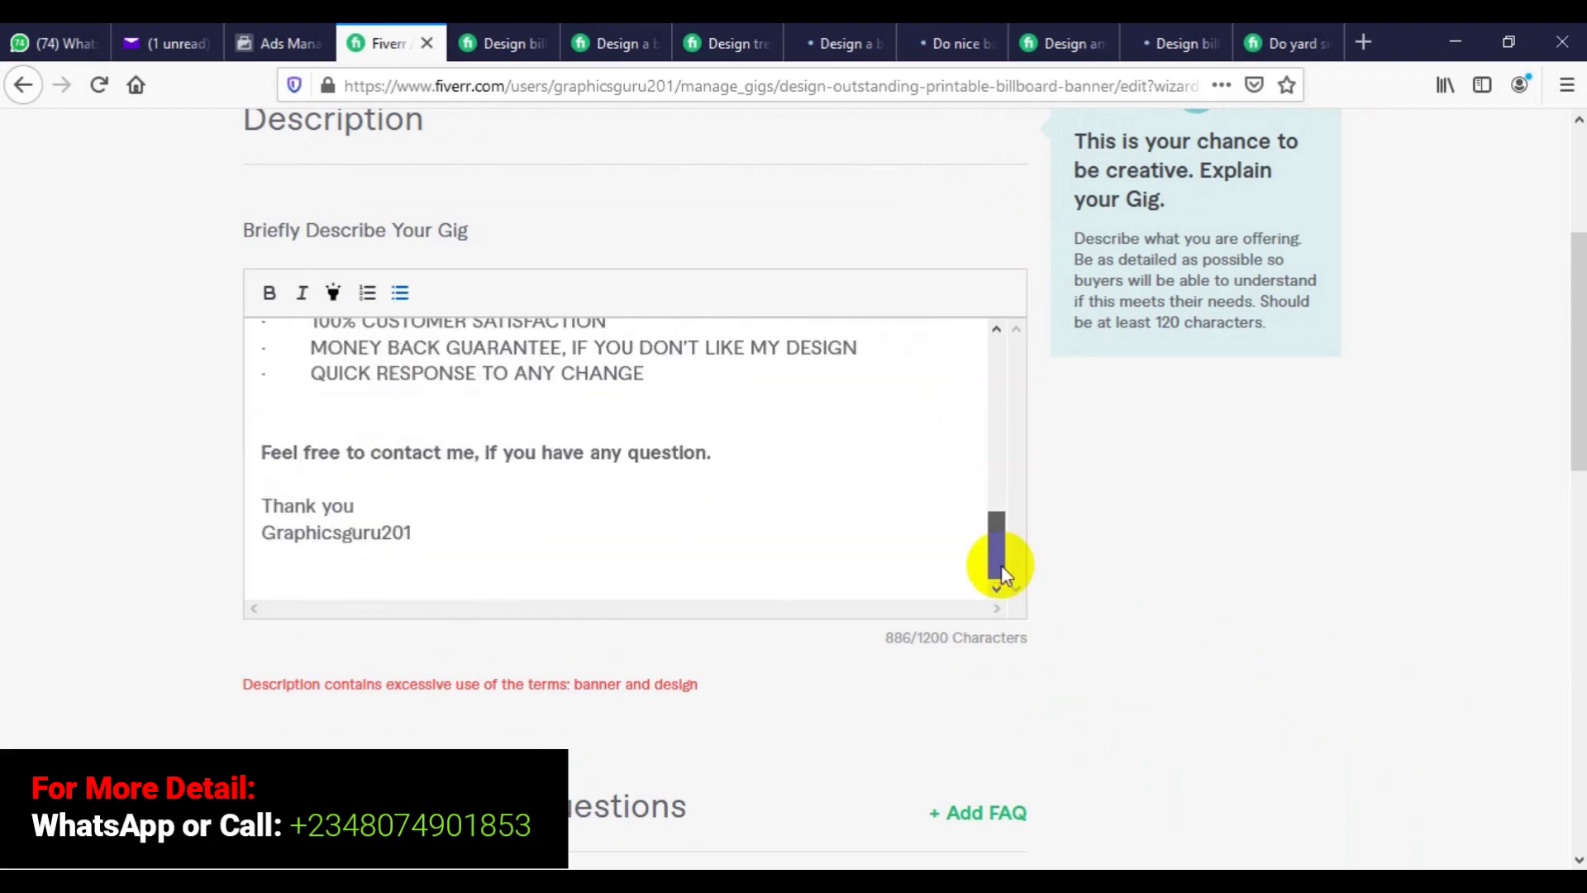
{"action": "left_click", "coordinate": [760, 464]}
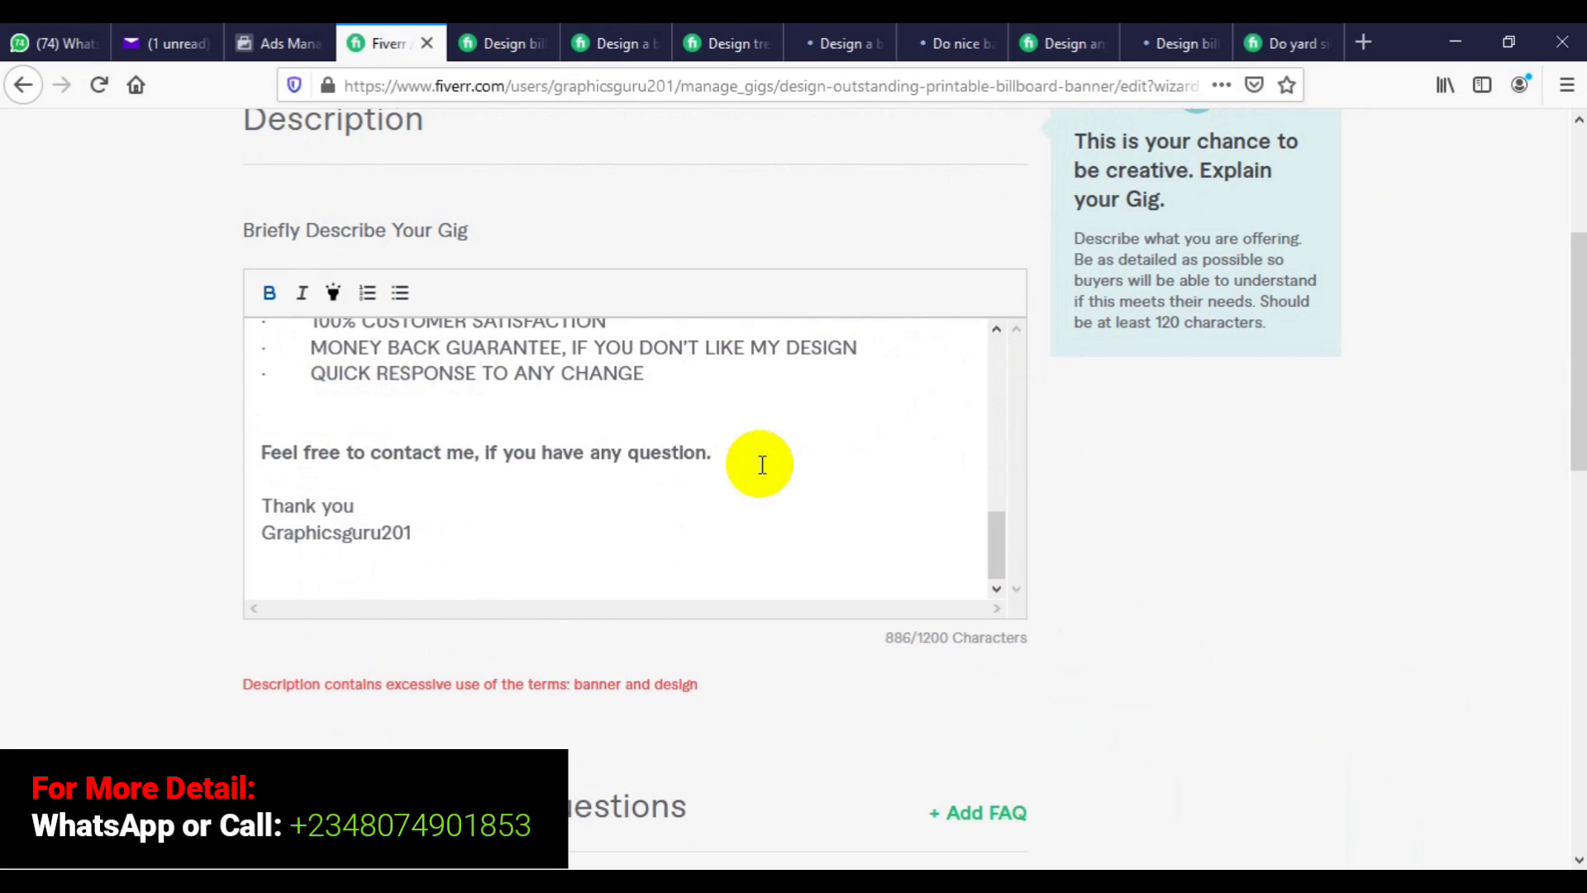
{"action": "key", "text": "ctrl+a"}
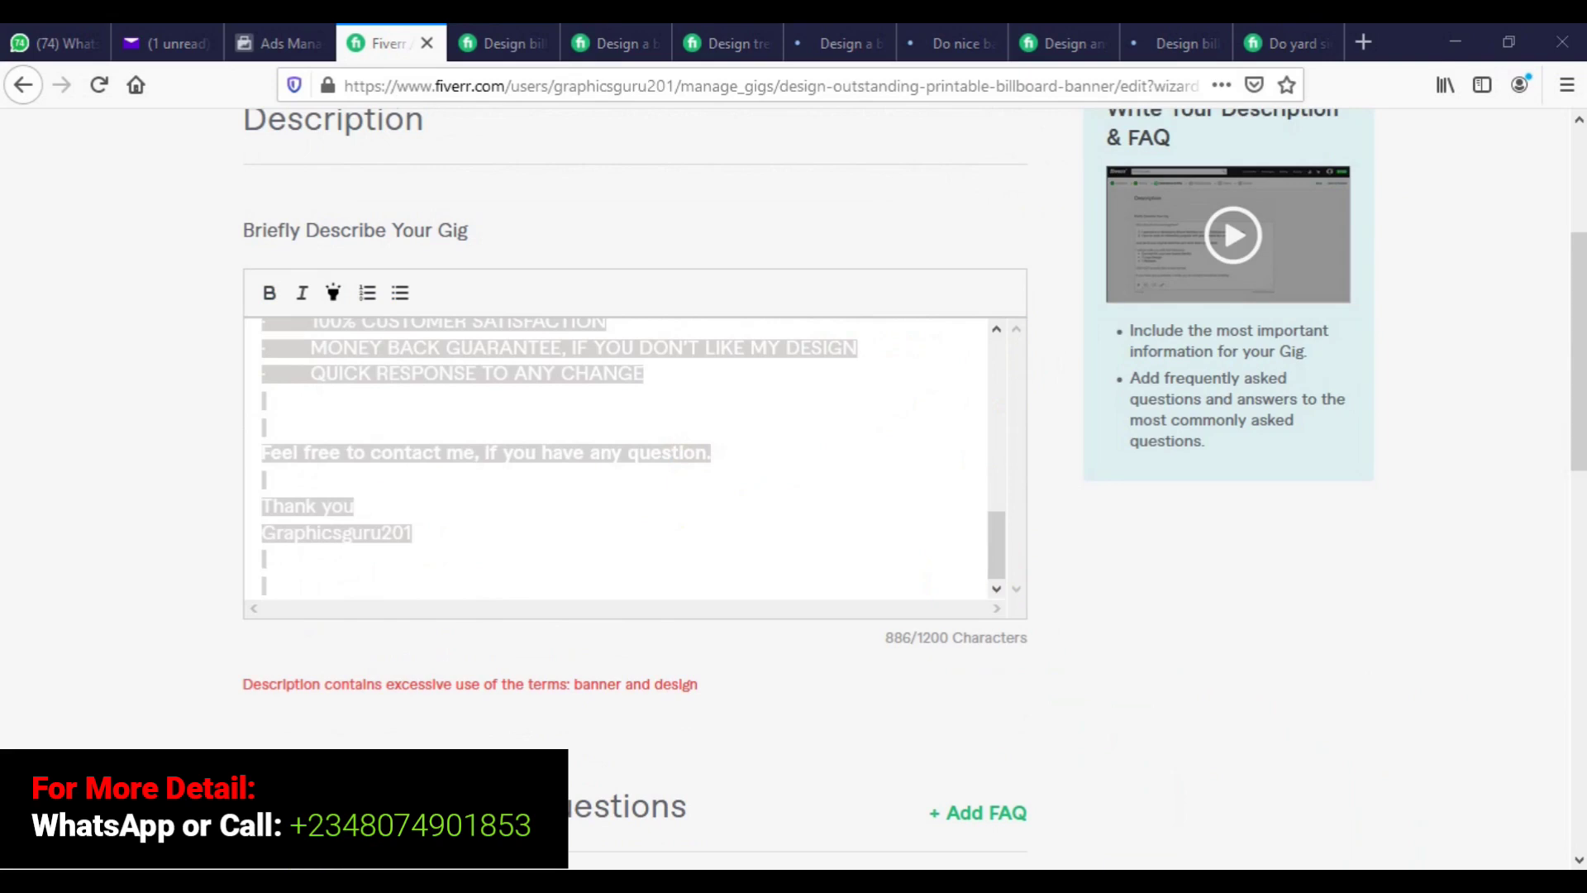
{"action": "key", "text": "alt+Tab"}
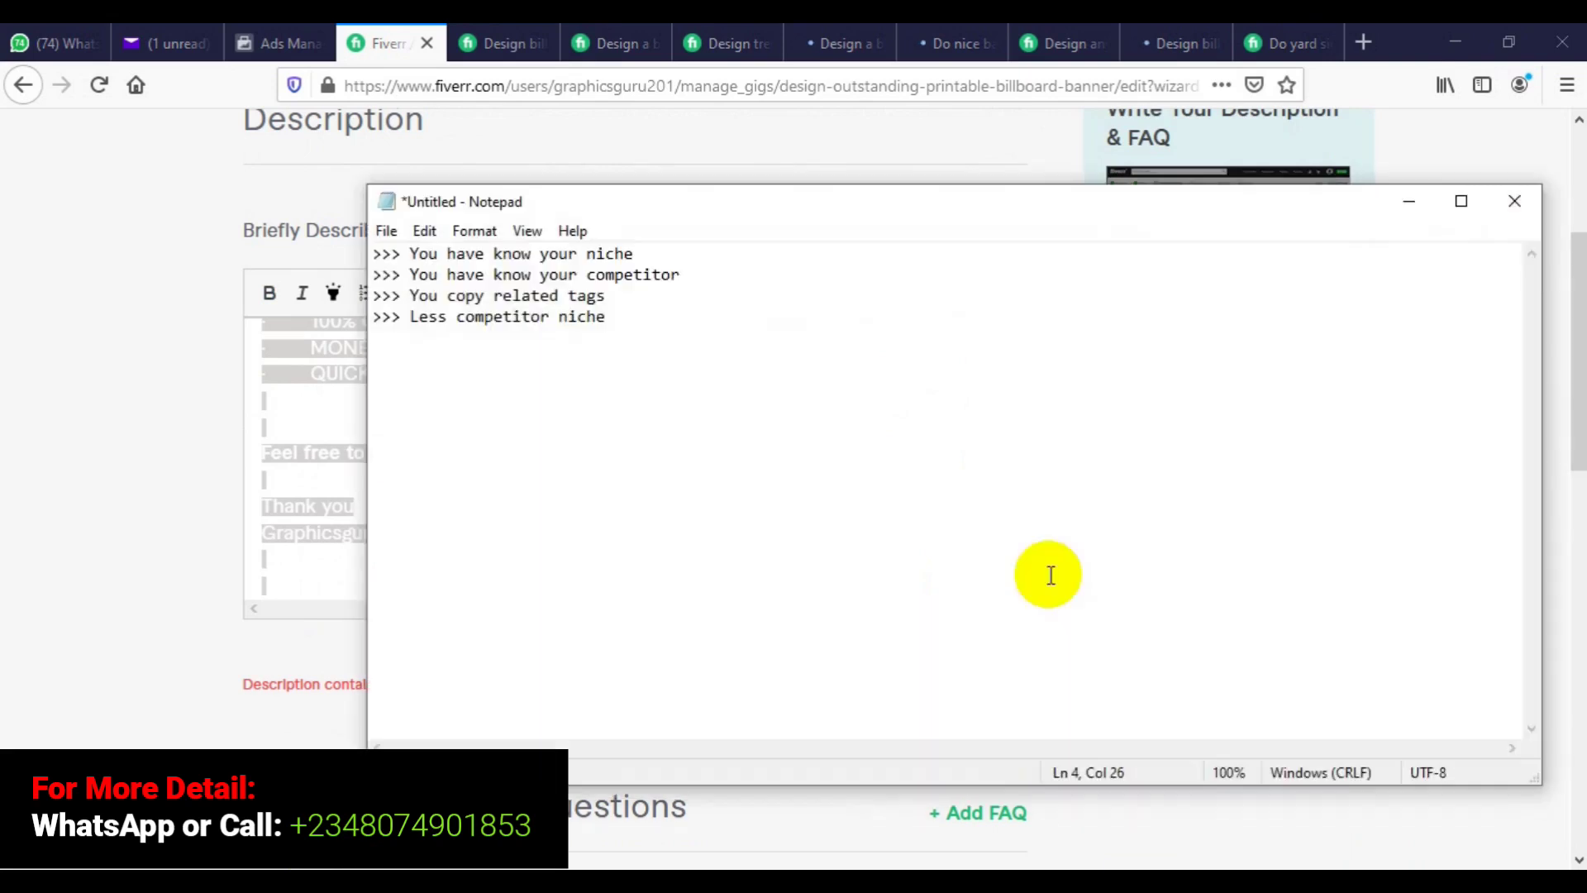
{"action": "key", "text": "ctrl+a"}
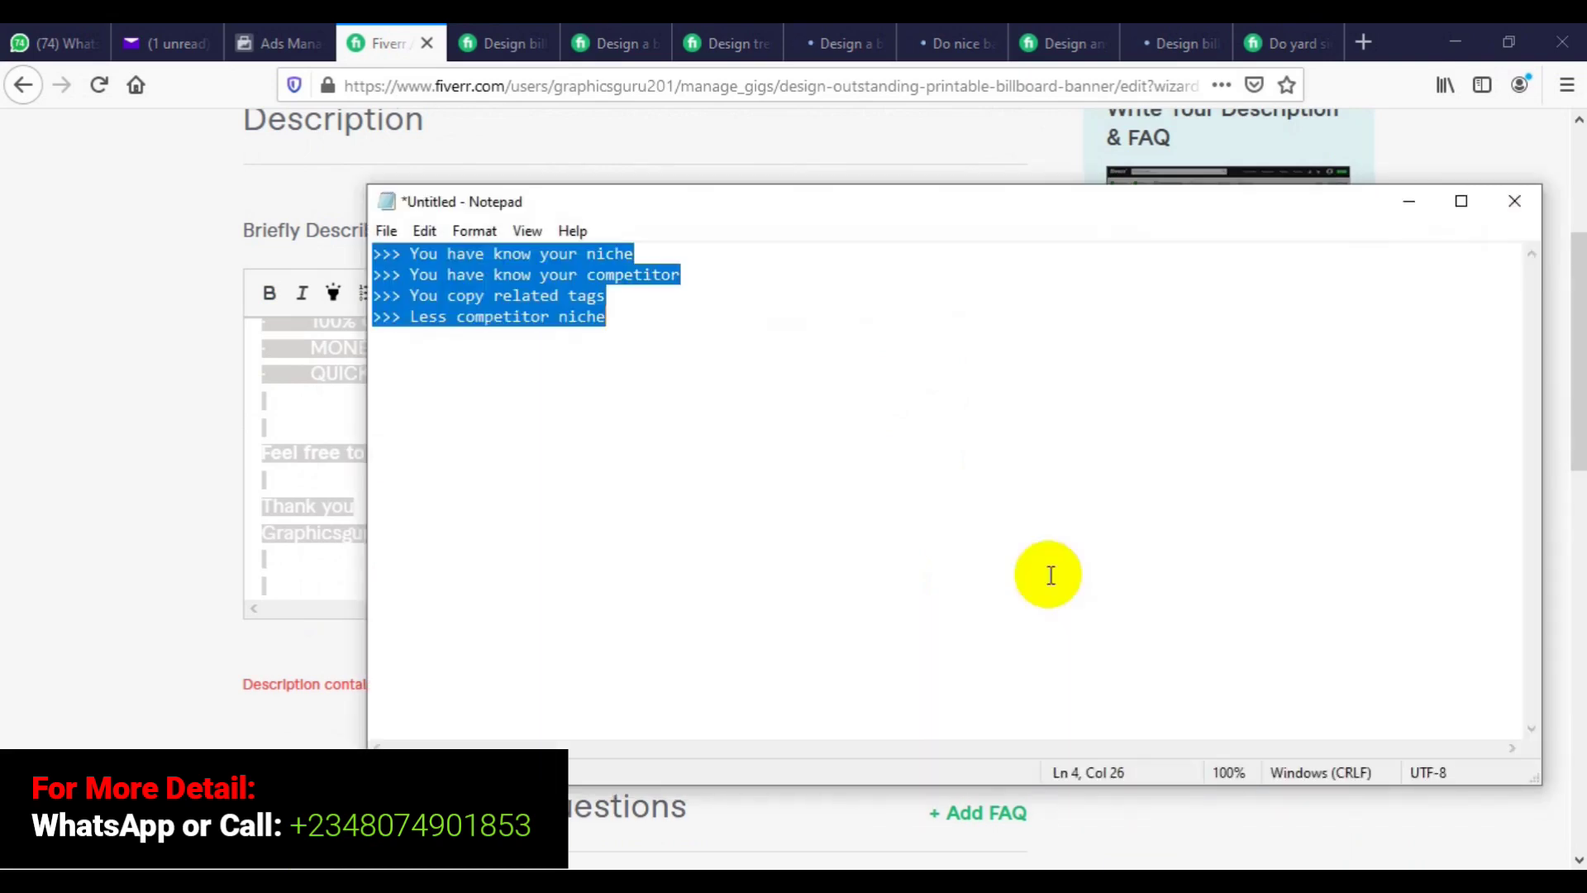
{"action": "key", "text": "ctrl+v"}
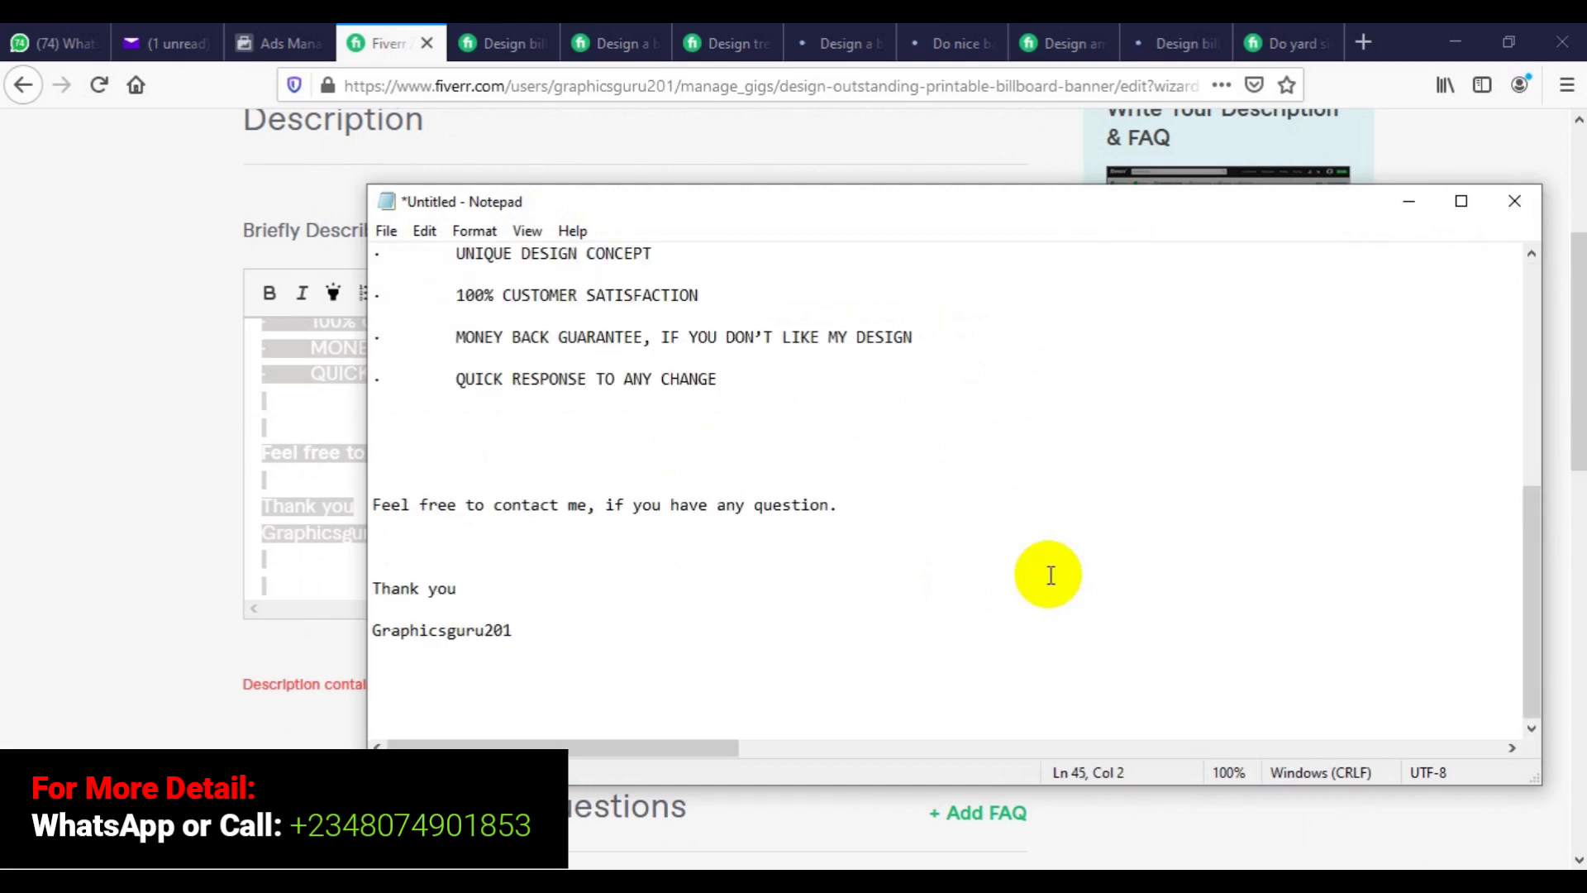
Copy all the text from Notepad, switch to the Fiverr gig in the browser, replace the description with it, and save the gig
{"action": "key", "text": "ctrl+a"}
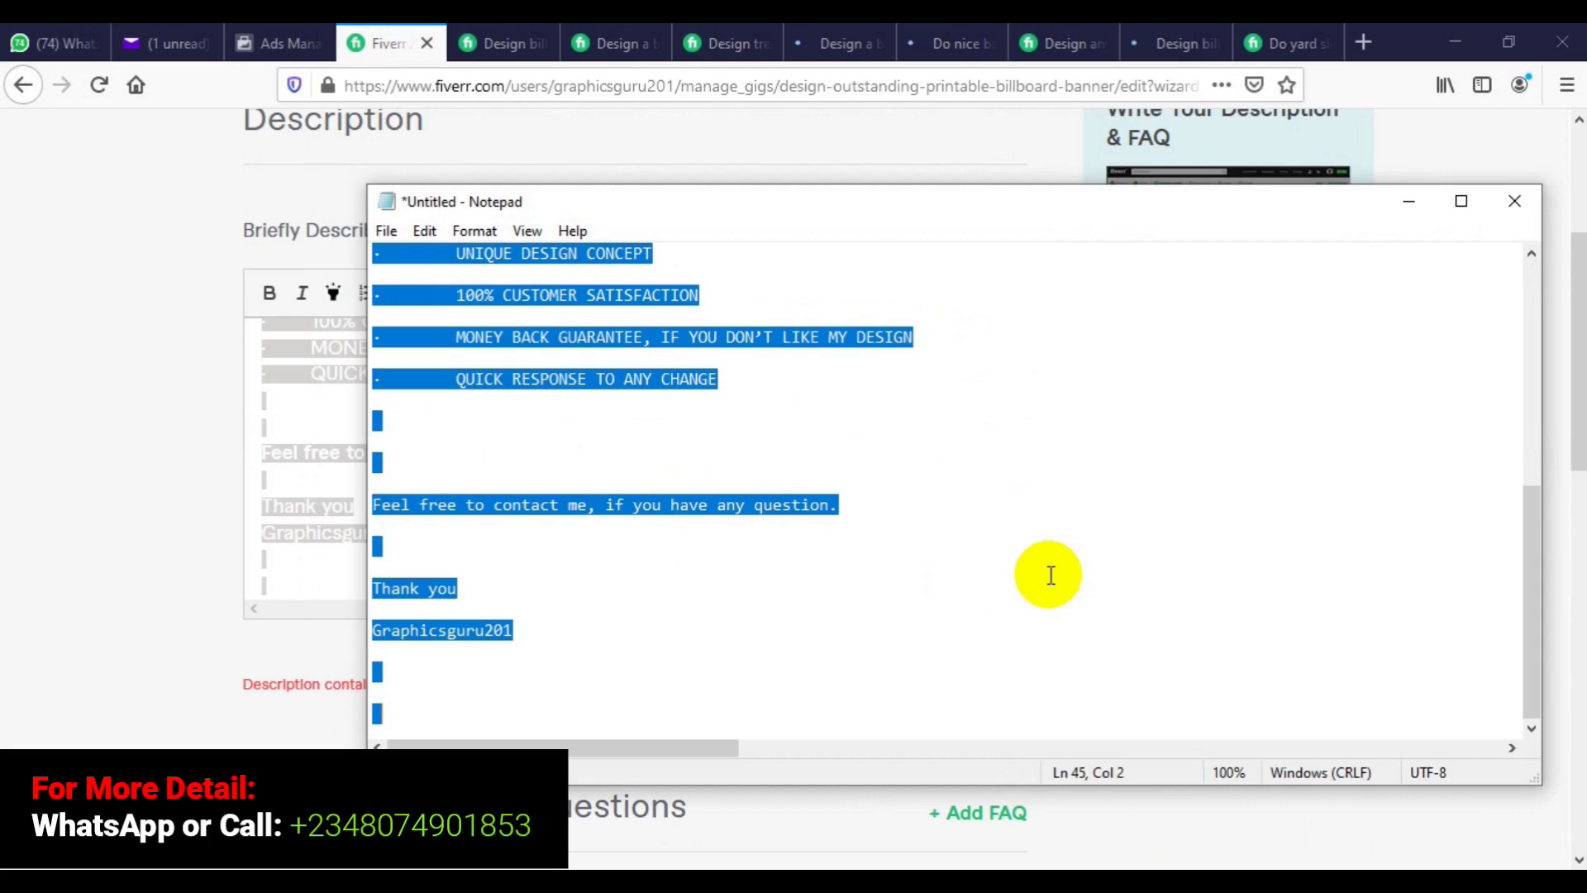
{"action": "left_click", "coordinate": [369, 38]}
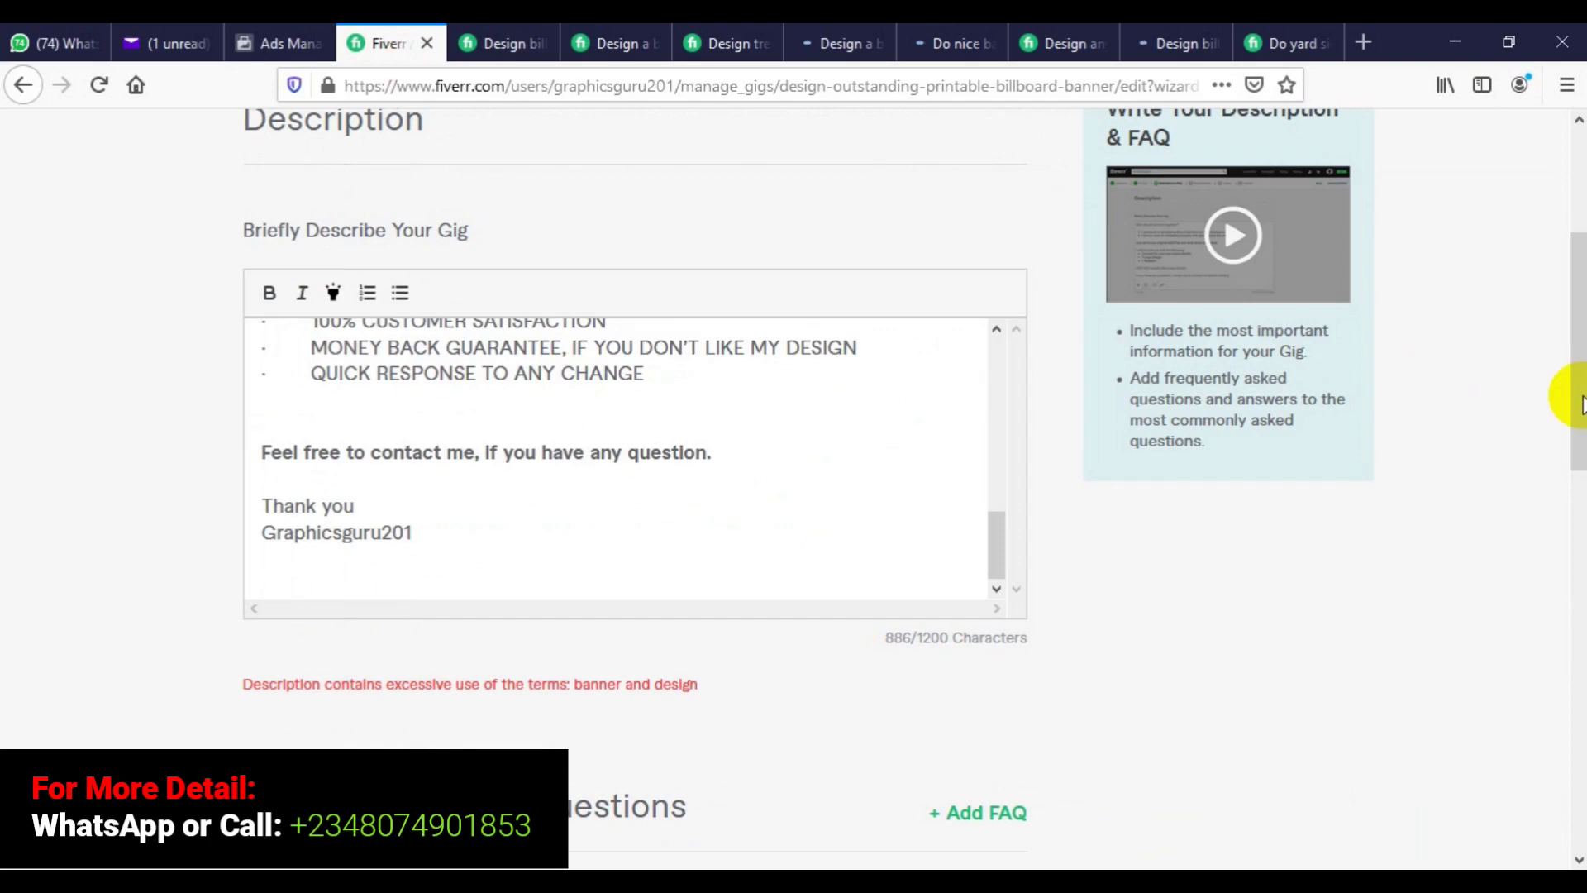
{"action": "left_click_drag", "start_coordinate": [1579, 403], "coordinate": [1578, 519]}
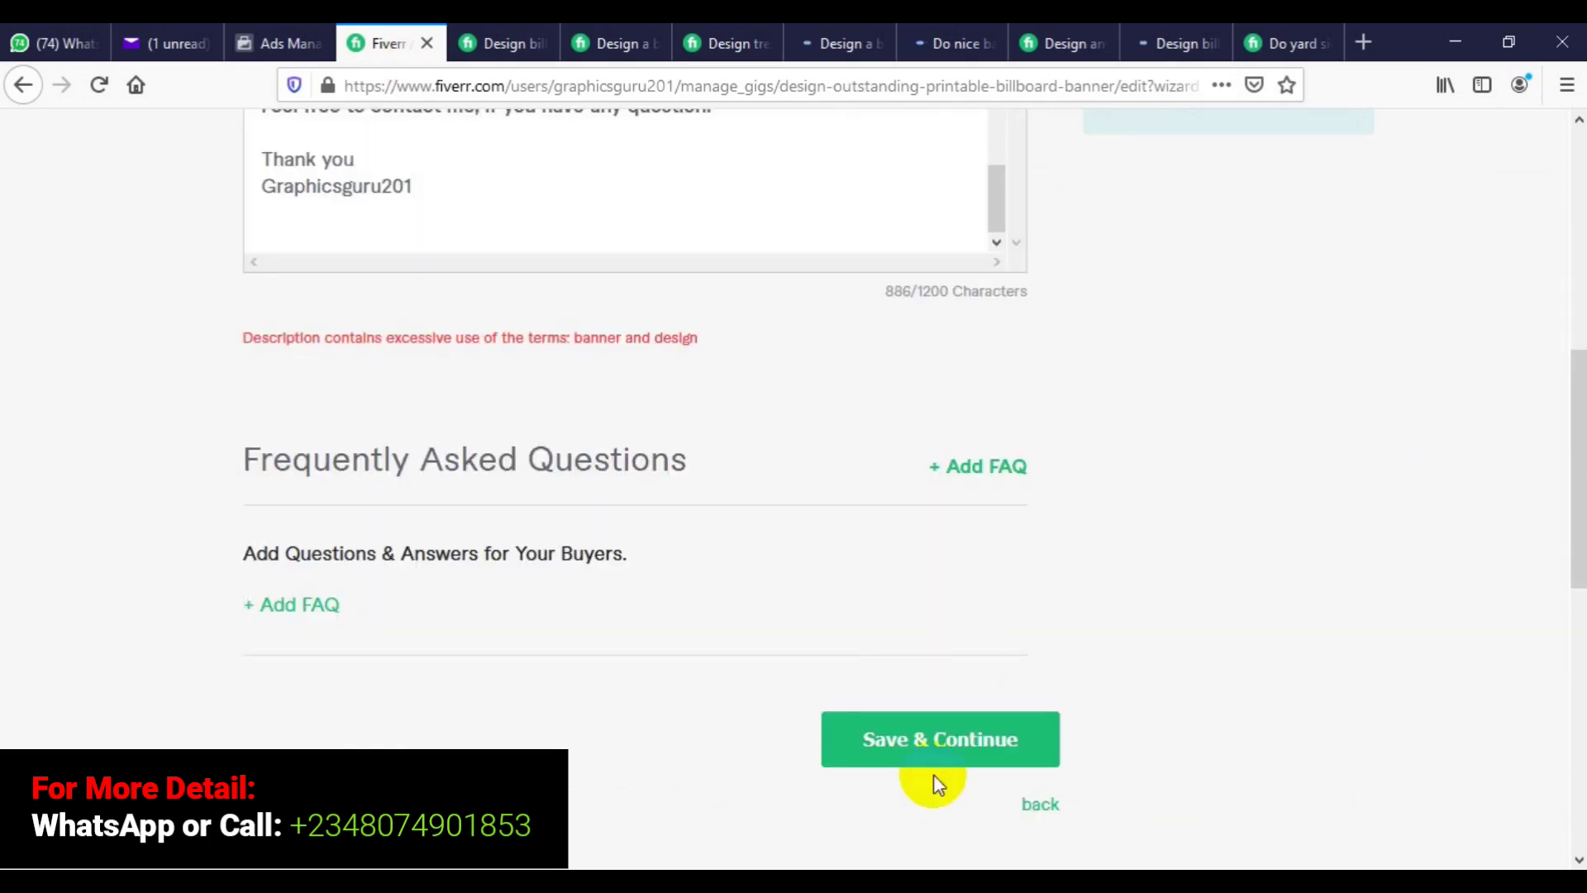
{"action": "left_click", "coordinate": [896, 740]}
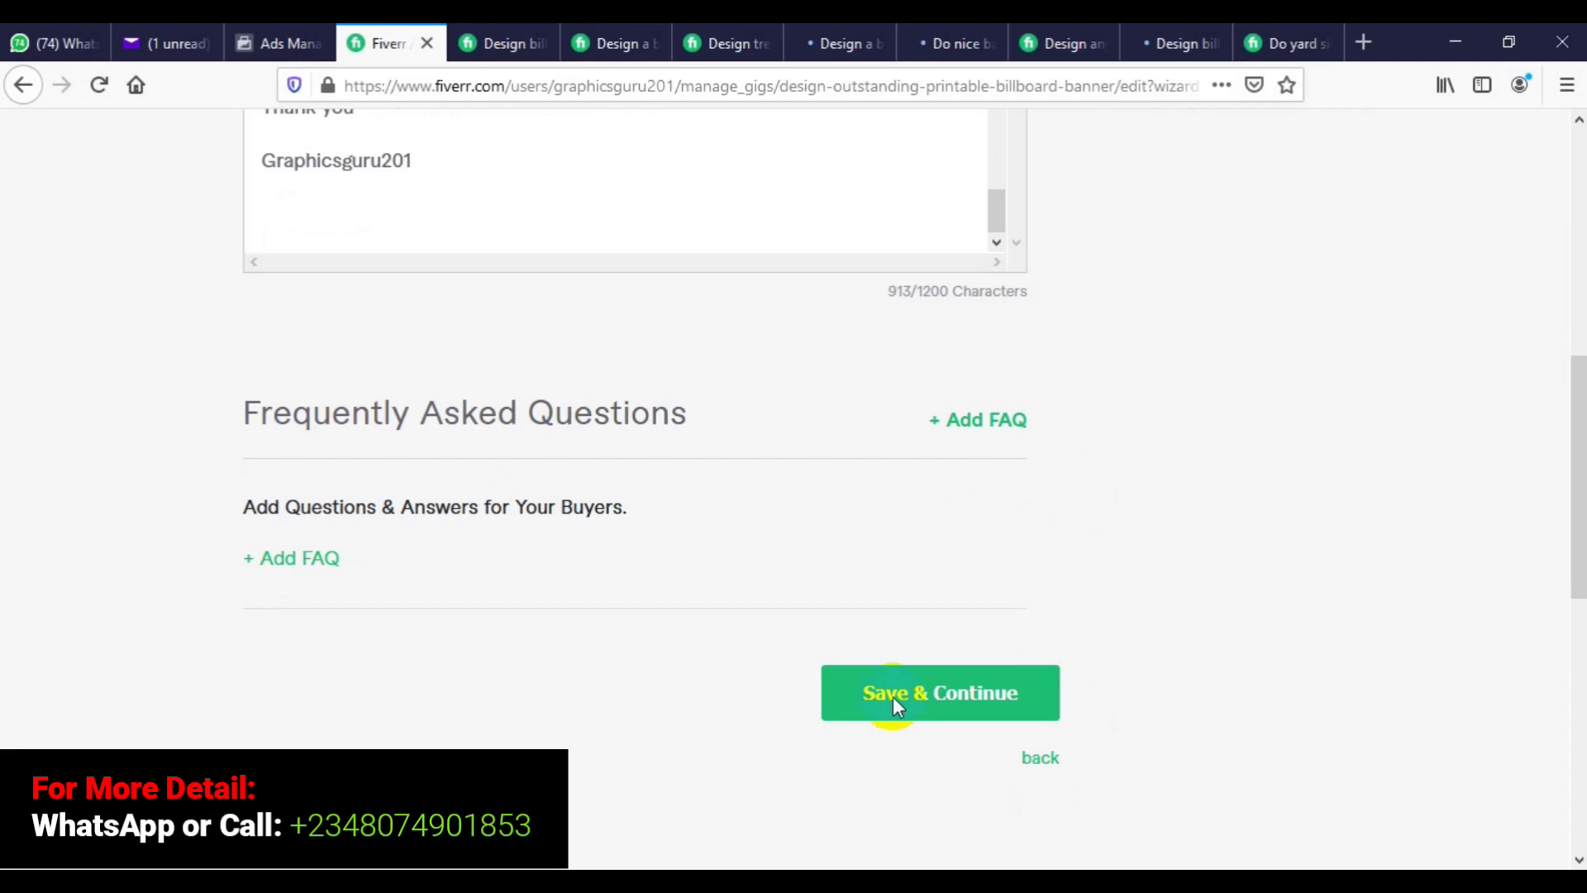
{"action": "left_click", "coordinate": [893, 696]}
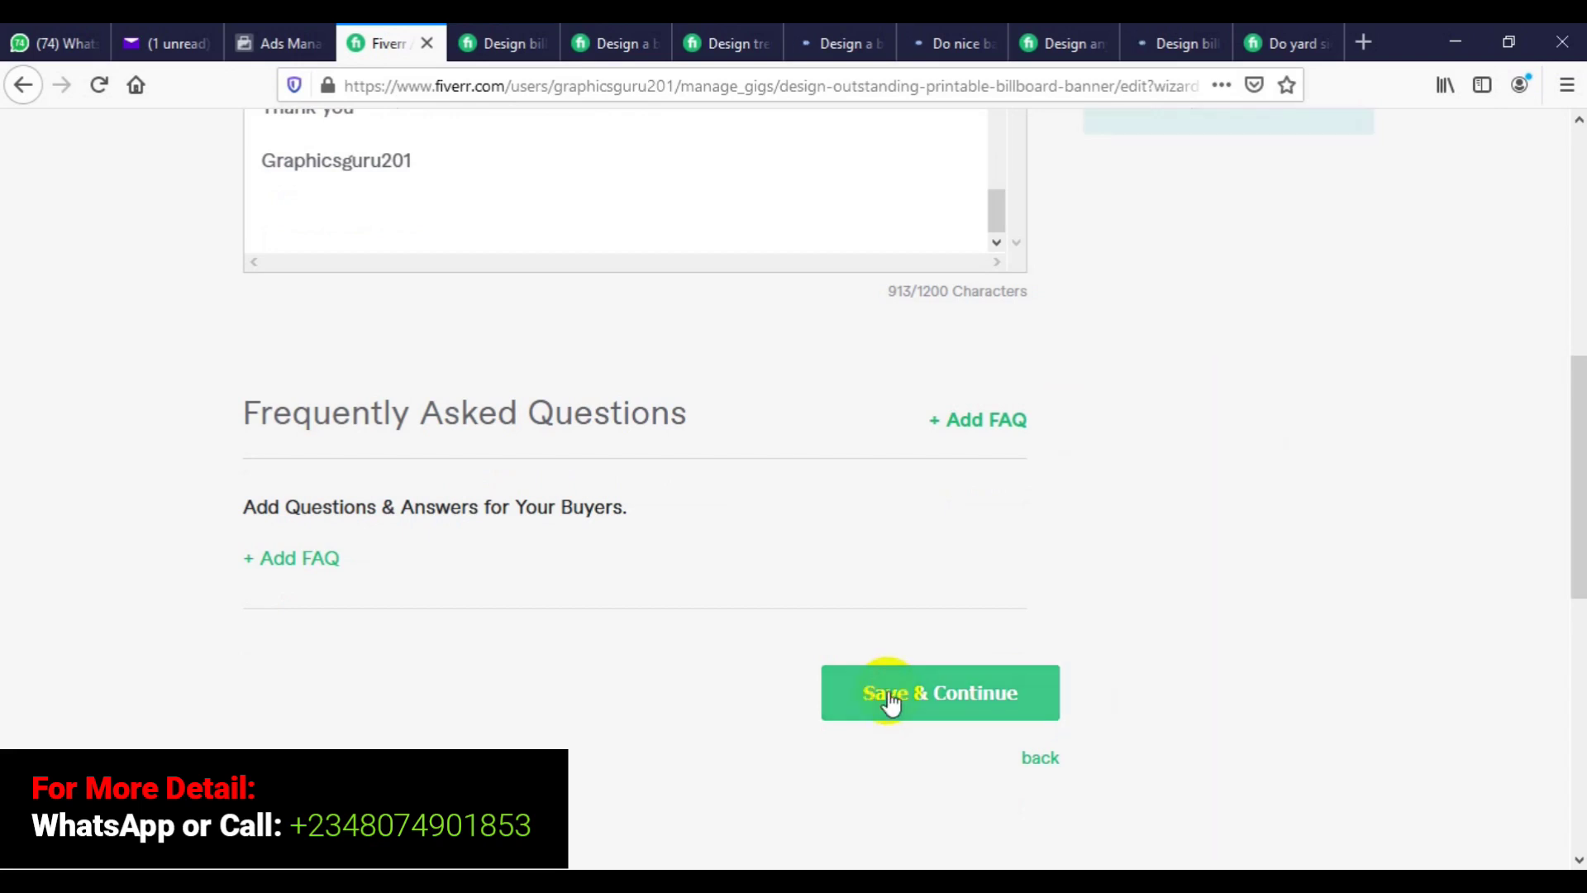
{"action": "left_click", "coordinate": [890, 698]}
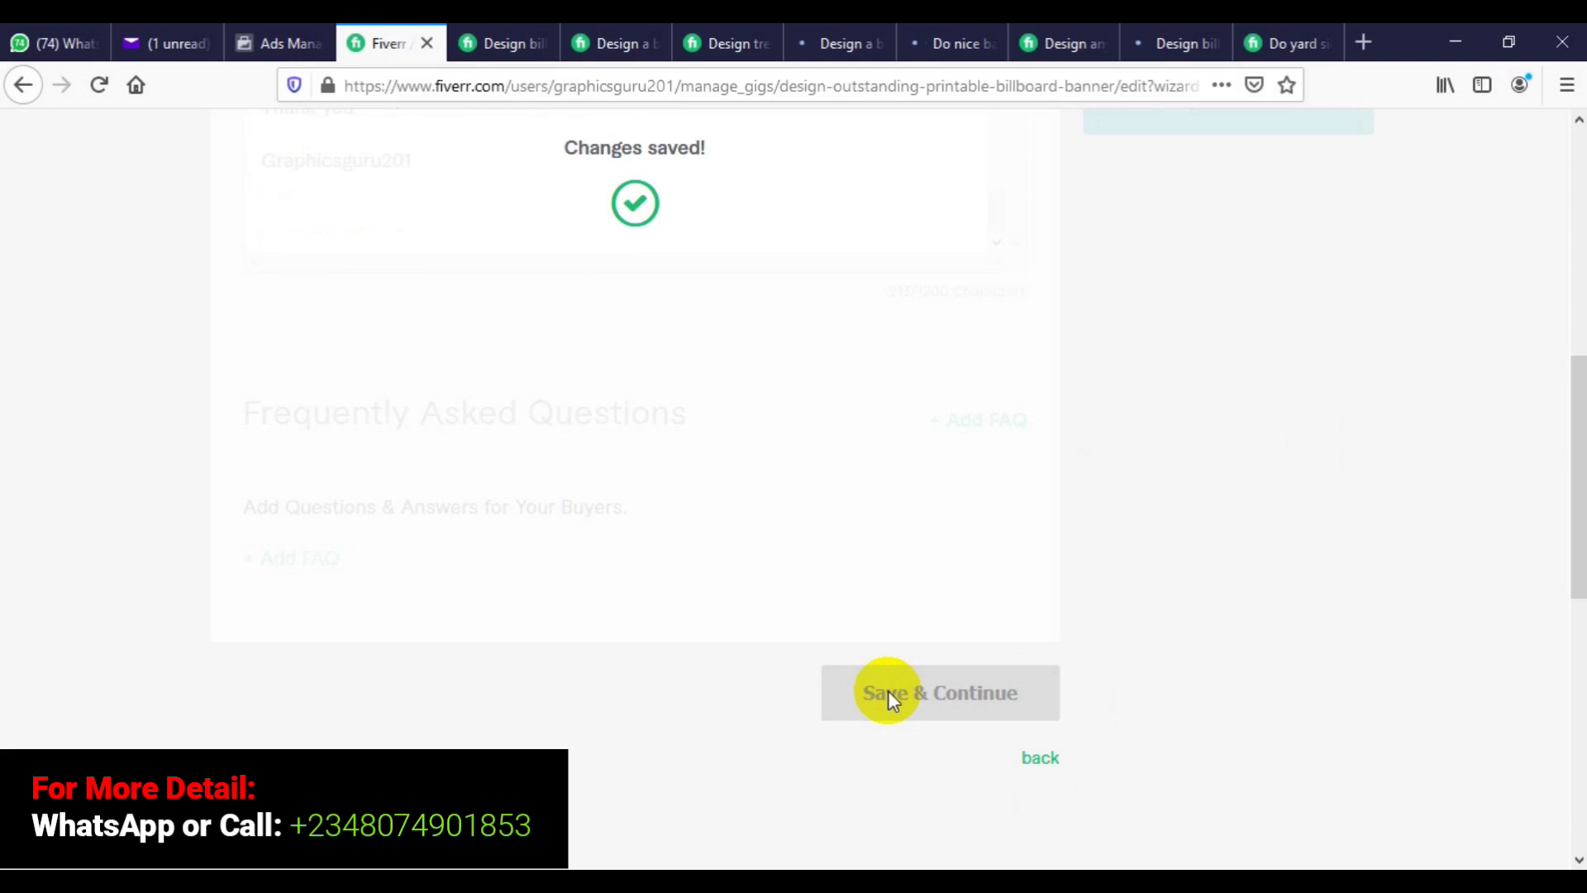
{"action": "left_click", "coordinate": [890, 696]}
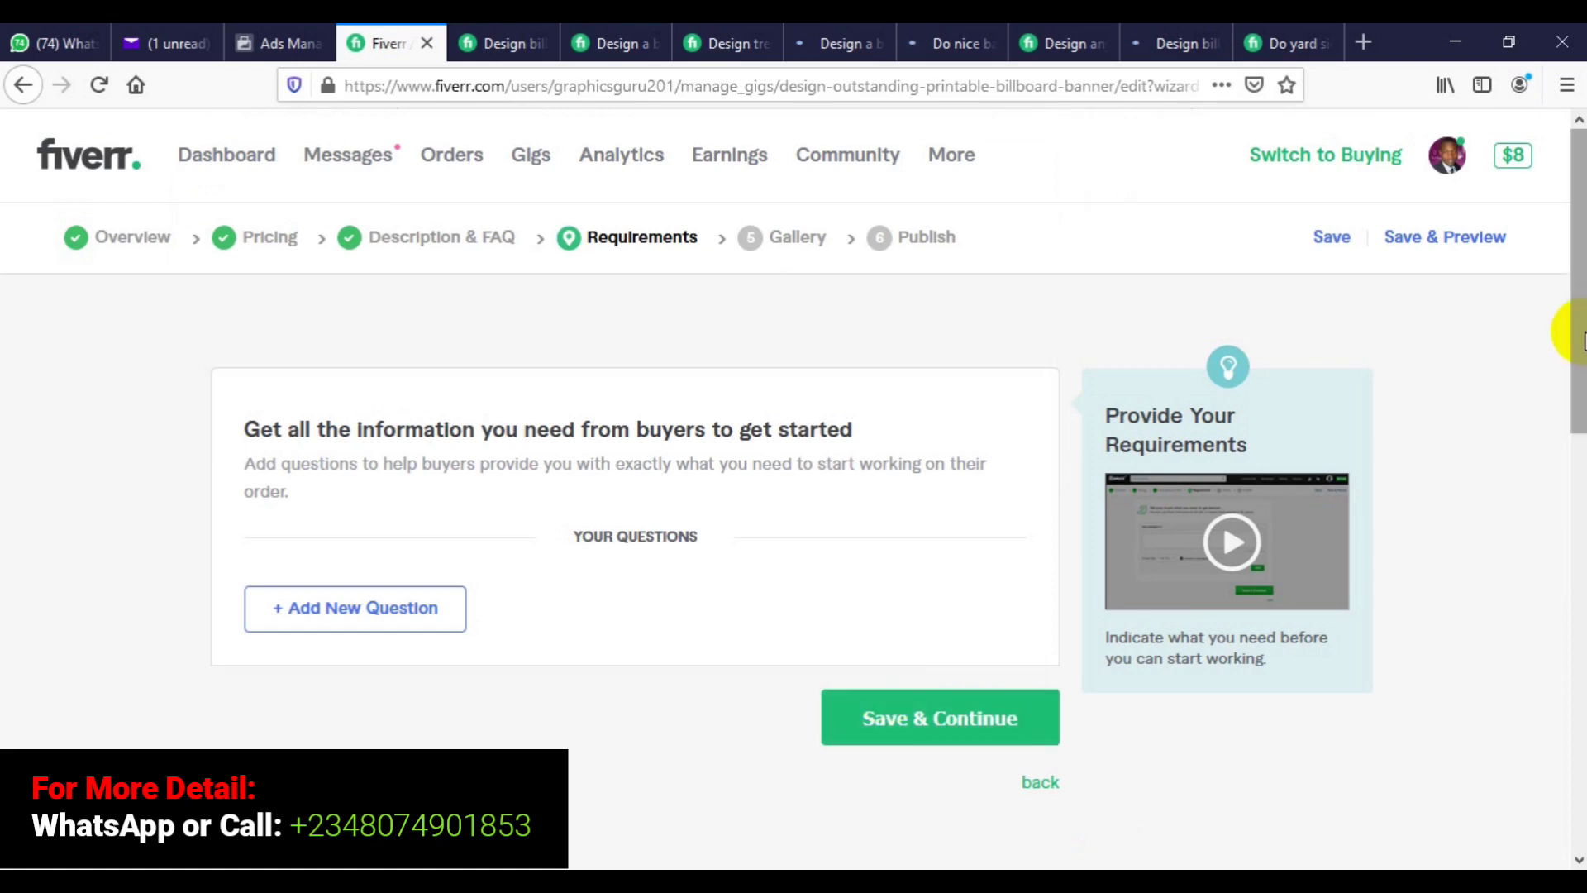
Add a new question to the buyer requirements, starting its text with "Hello,"
{"action": "mouse_move", "coordinate": [1574, 325]}
{"action": "left_mouse_down"}
{"action": "mouse_move", "coordinate": [1579, 477]}
{"action": "mouse_move", "coordinate": [1579, 337]}
{"action": "left_mouse_up"}
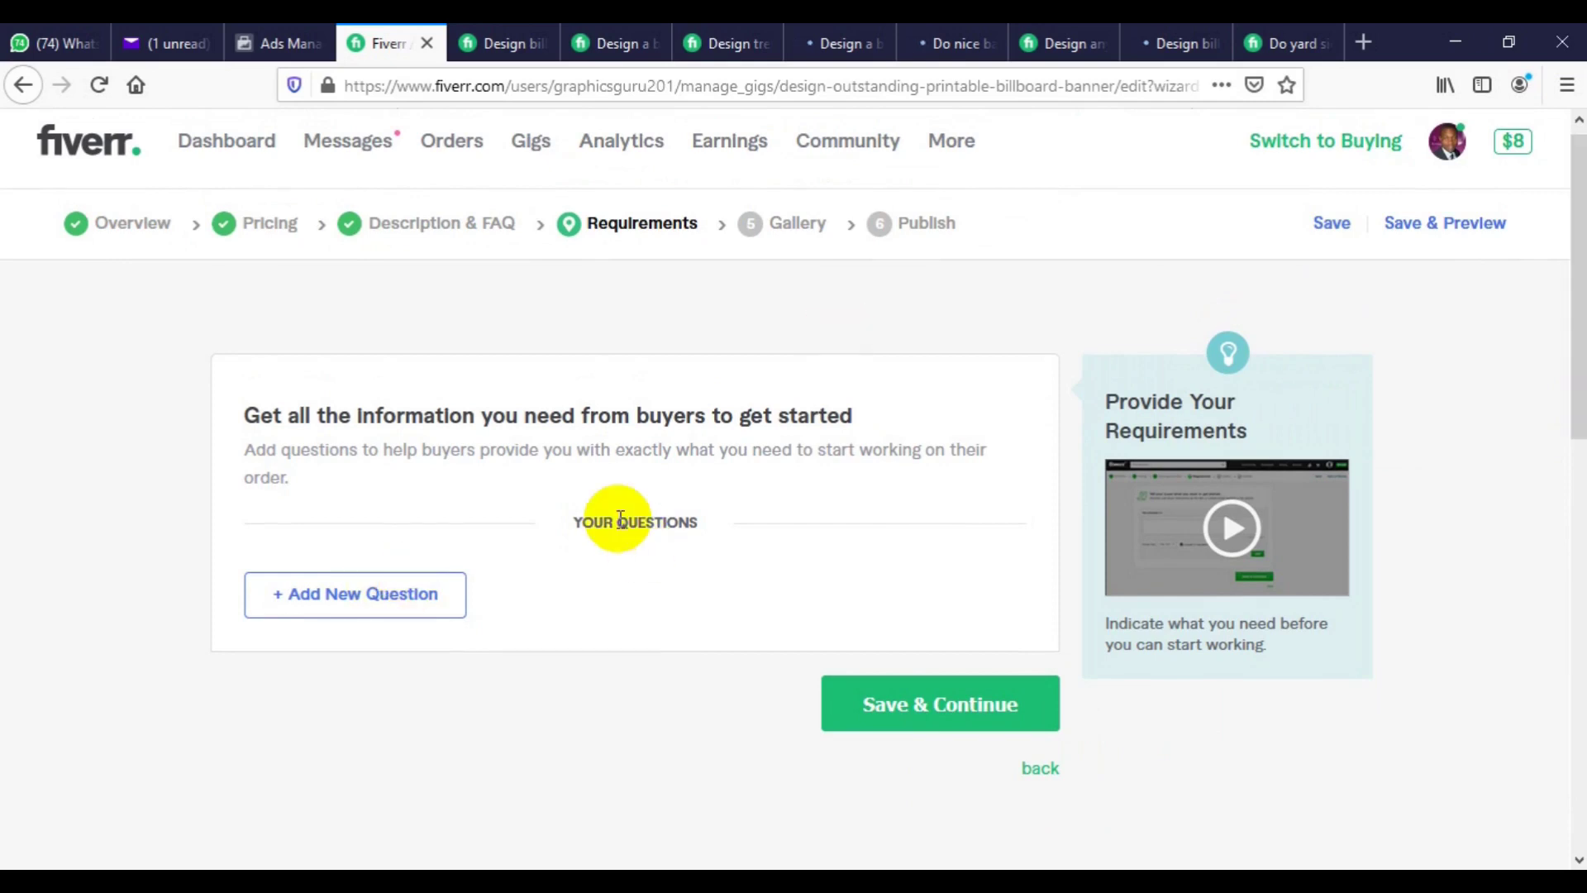
{"action": "left_click", "coordinate": [421, 615]}
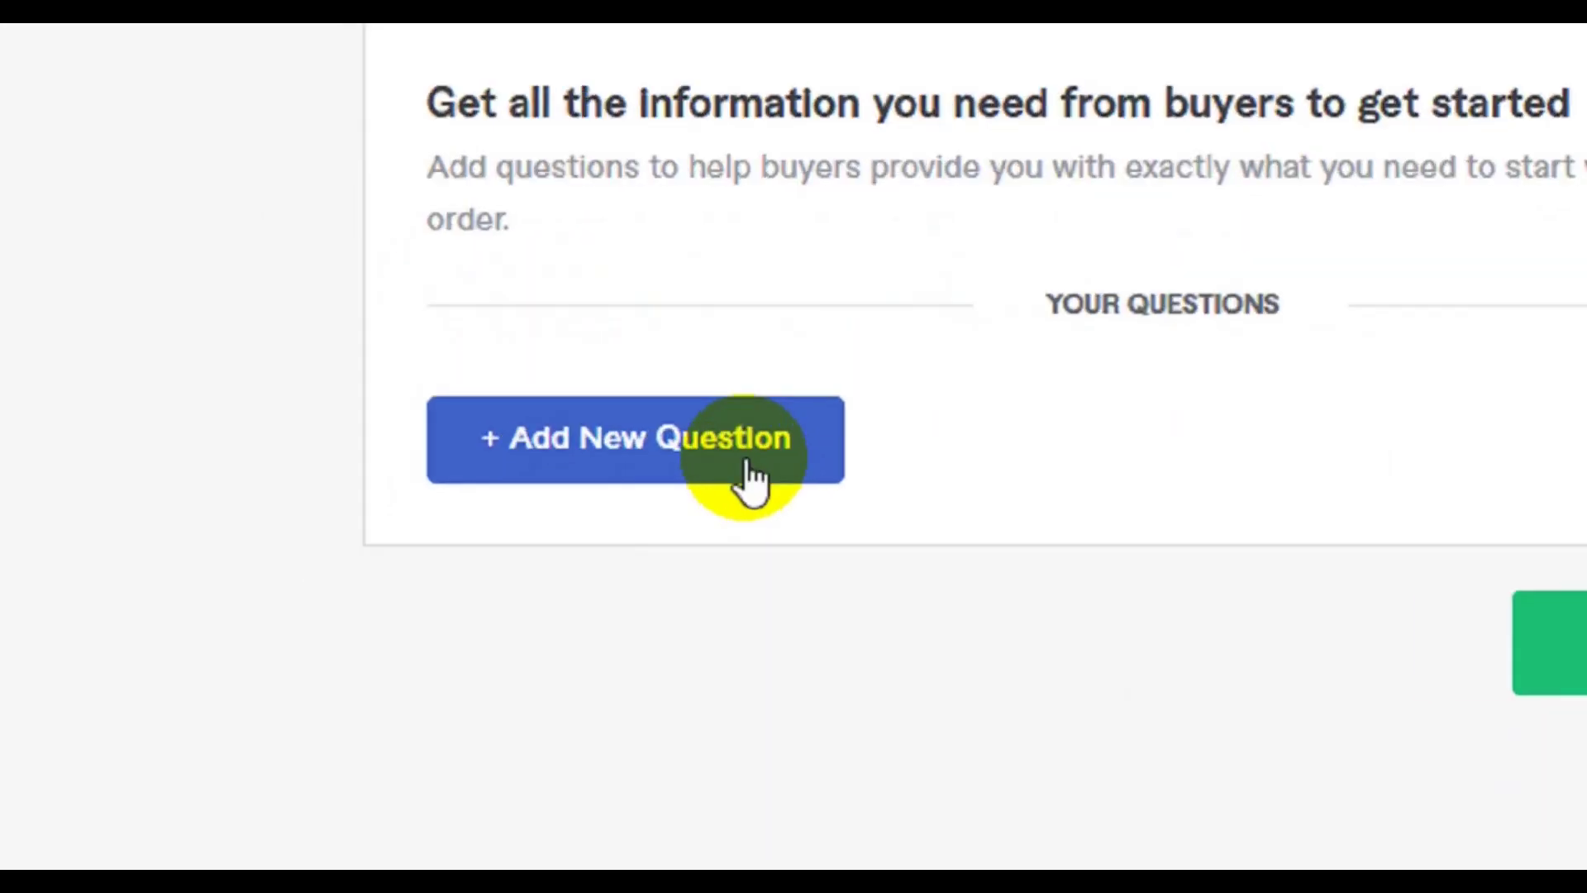
{"action": "left_click", "coordinate": [796, 463]}
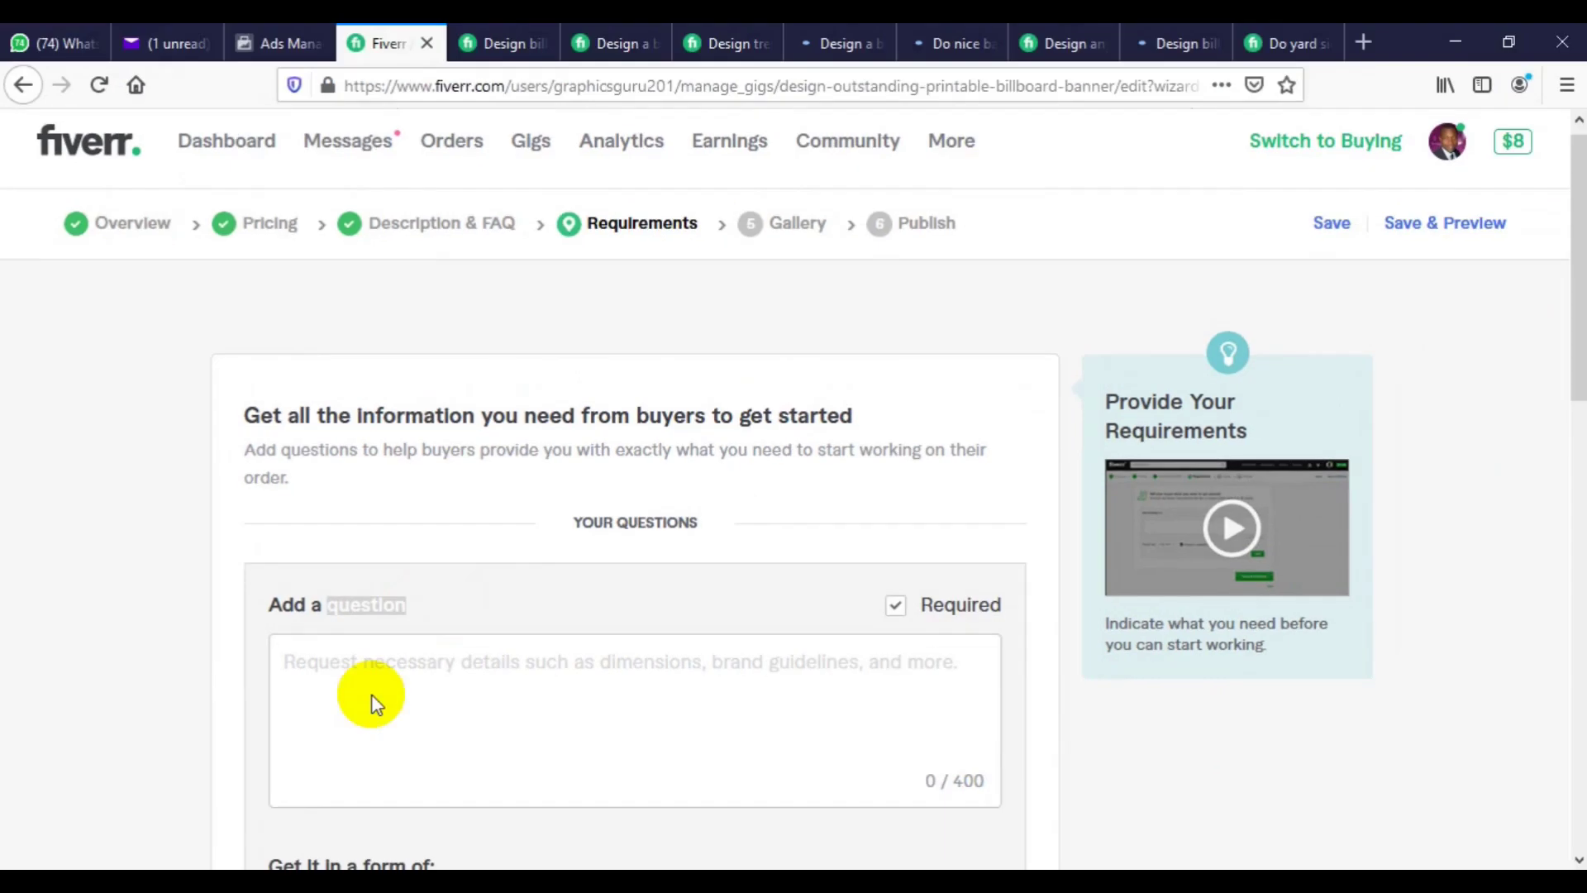
{"action": "triple_click", "coordinate": [372, 696]}
{"action": "left_click", "coordinate": [324, 672]}
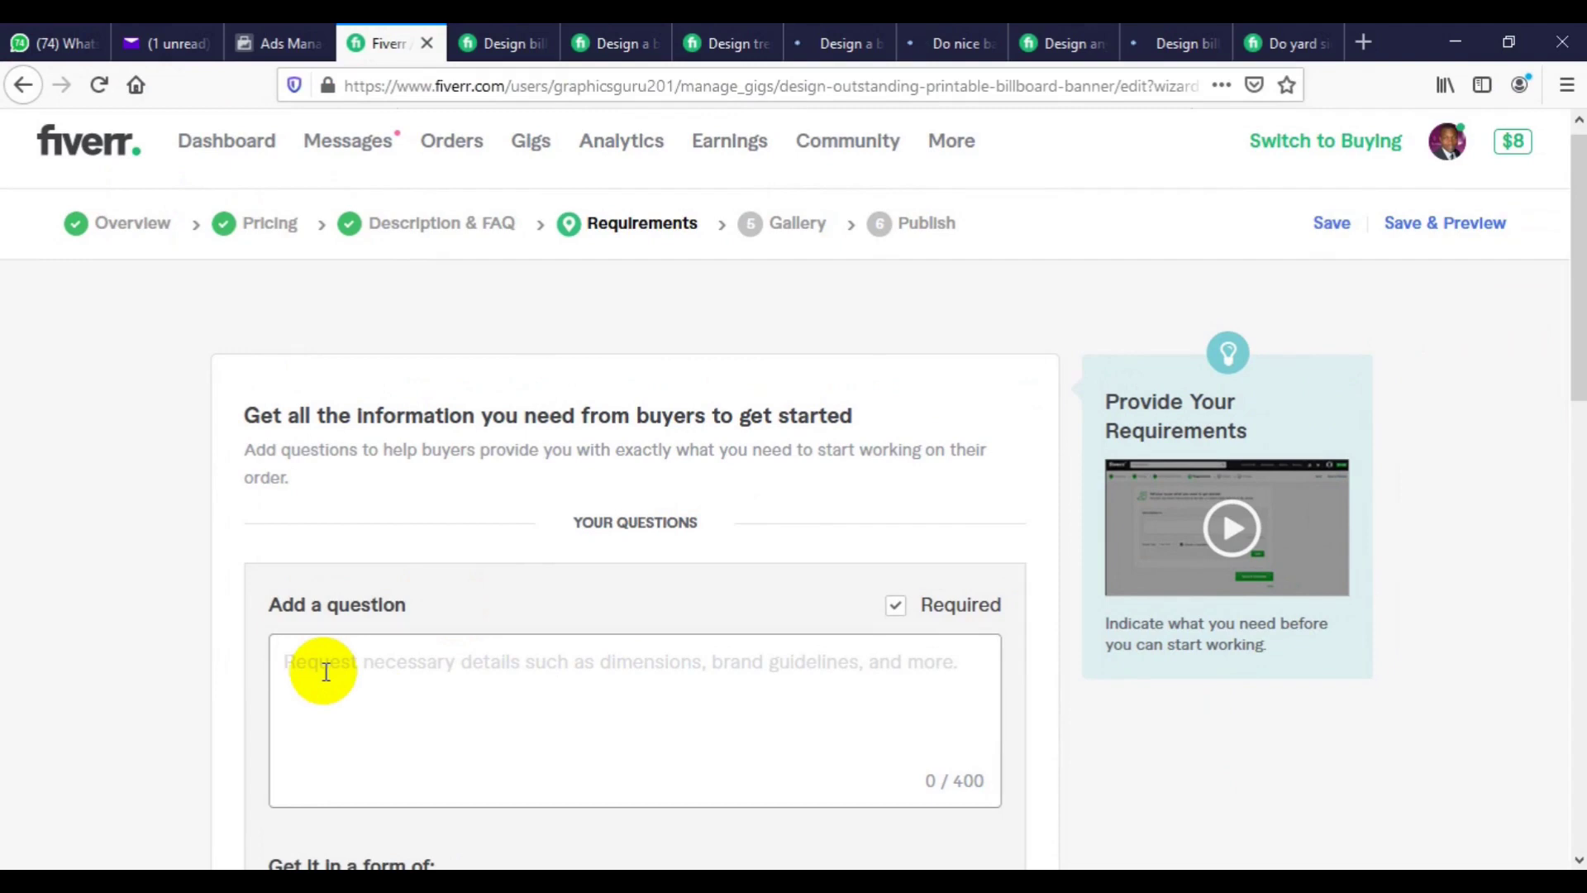
{"action": "type", "text": "h"}
{"action": "key", "text": "BackSpace"}
{"action": "type", "text": "Hello,"}
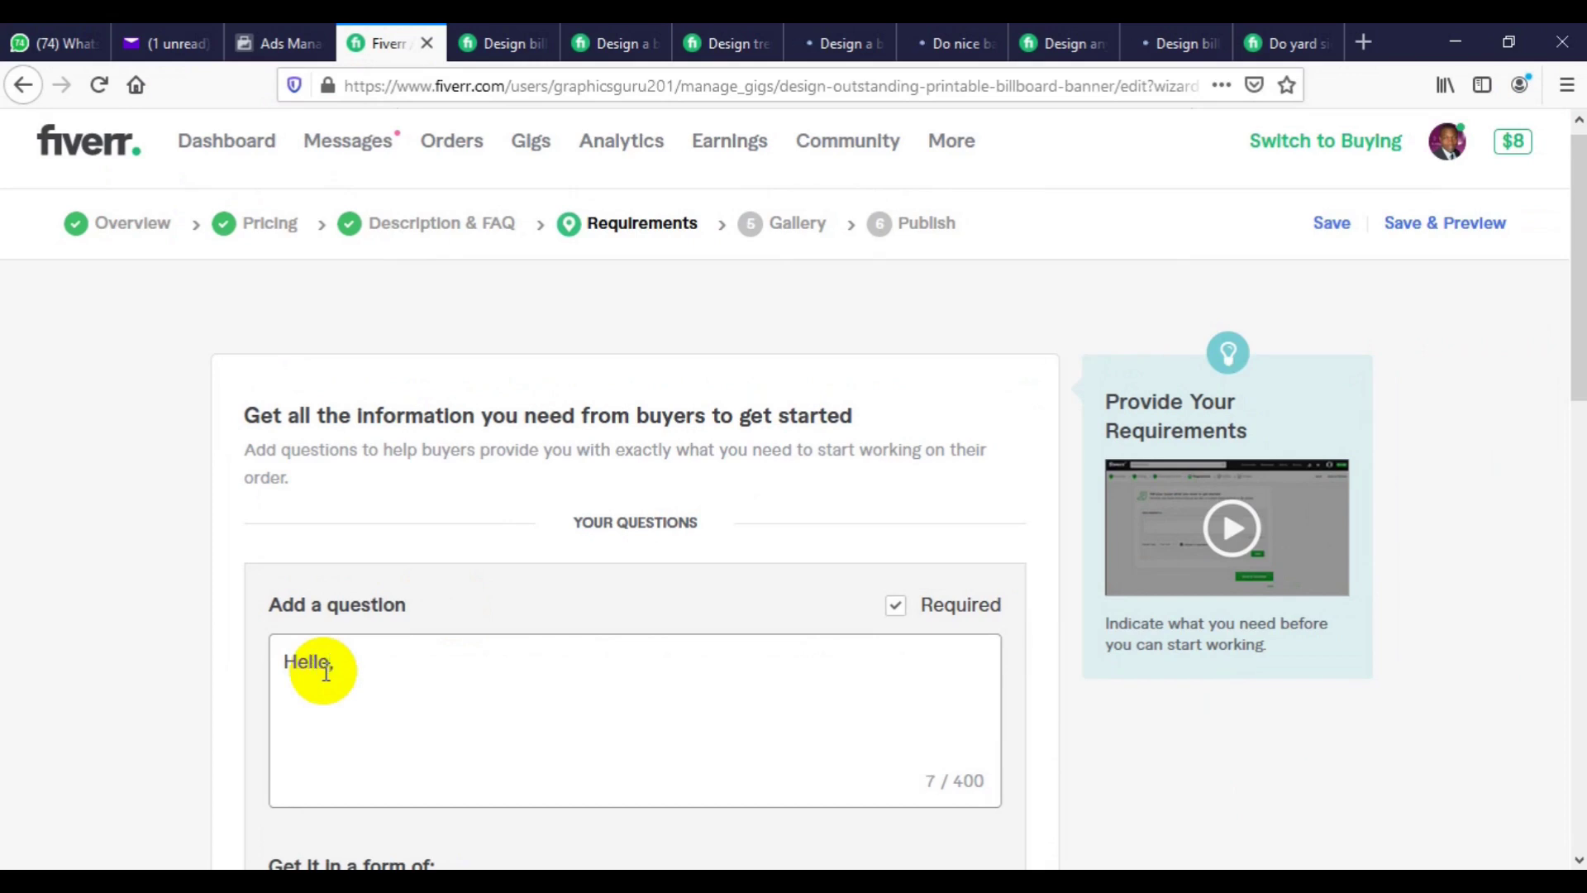
On a new line of the question, write "Thank you for choosing my gig, please before i get started on"
{"action": "key", "text": "Return"}
{"action": "type", "text": "Thank you for choosing my gi"}
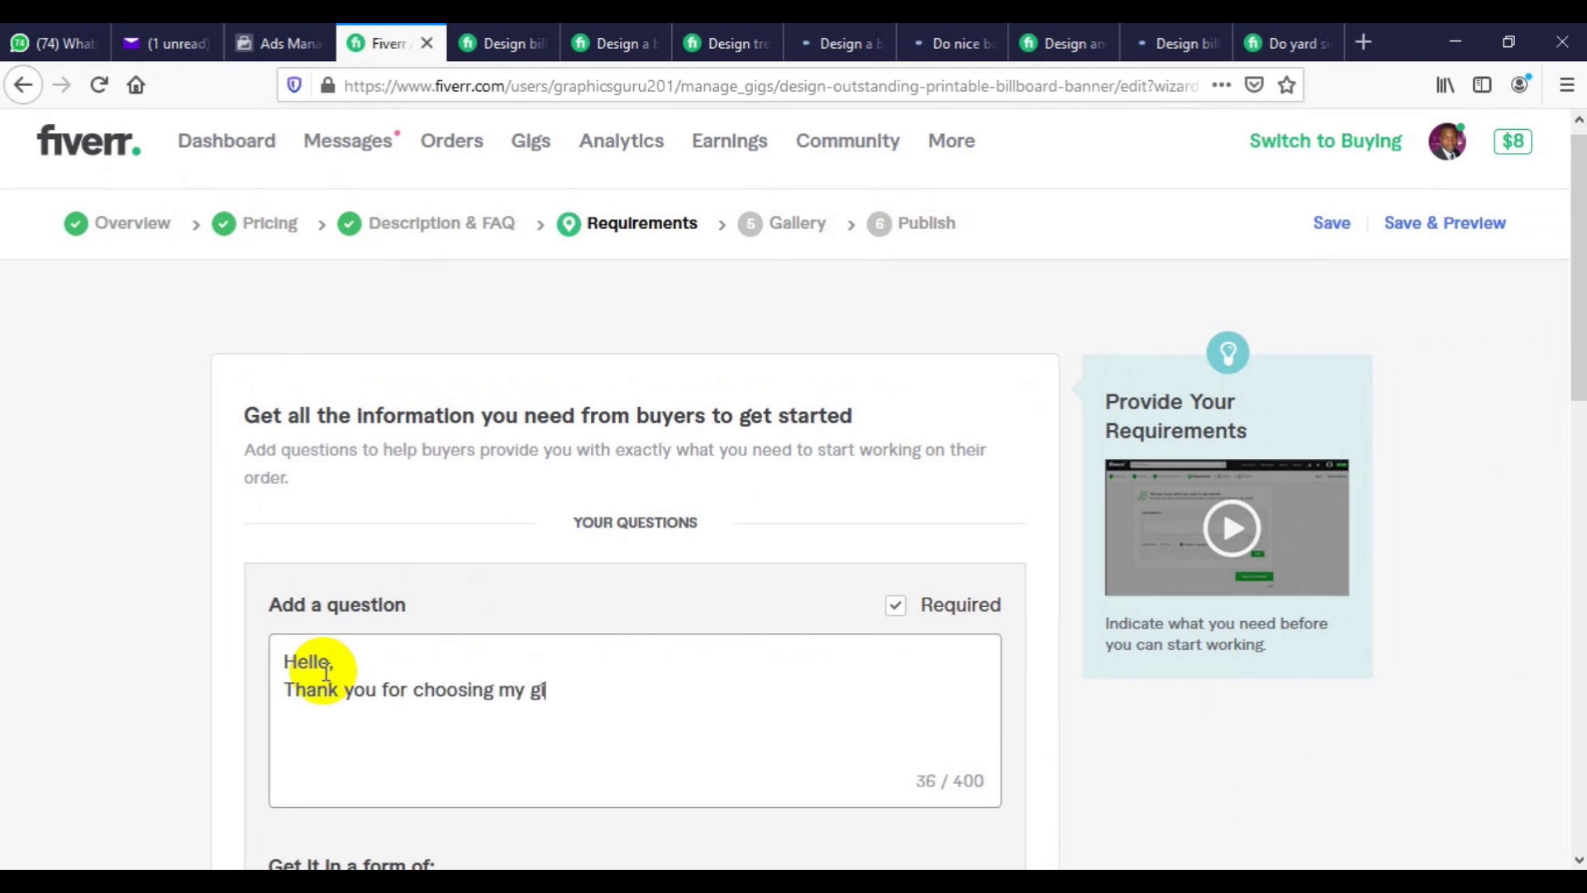
{"action": "type", "text": "g, please "}
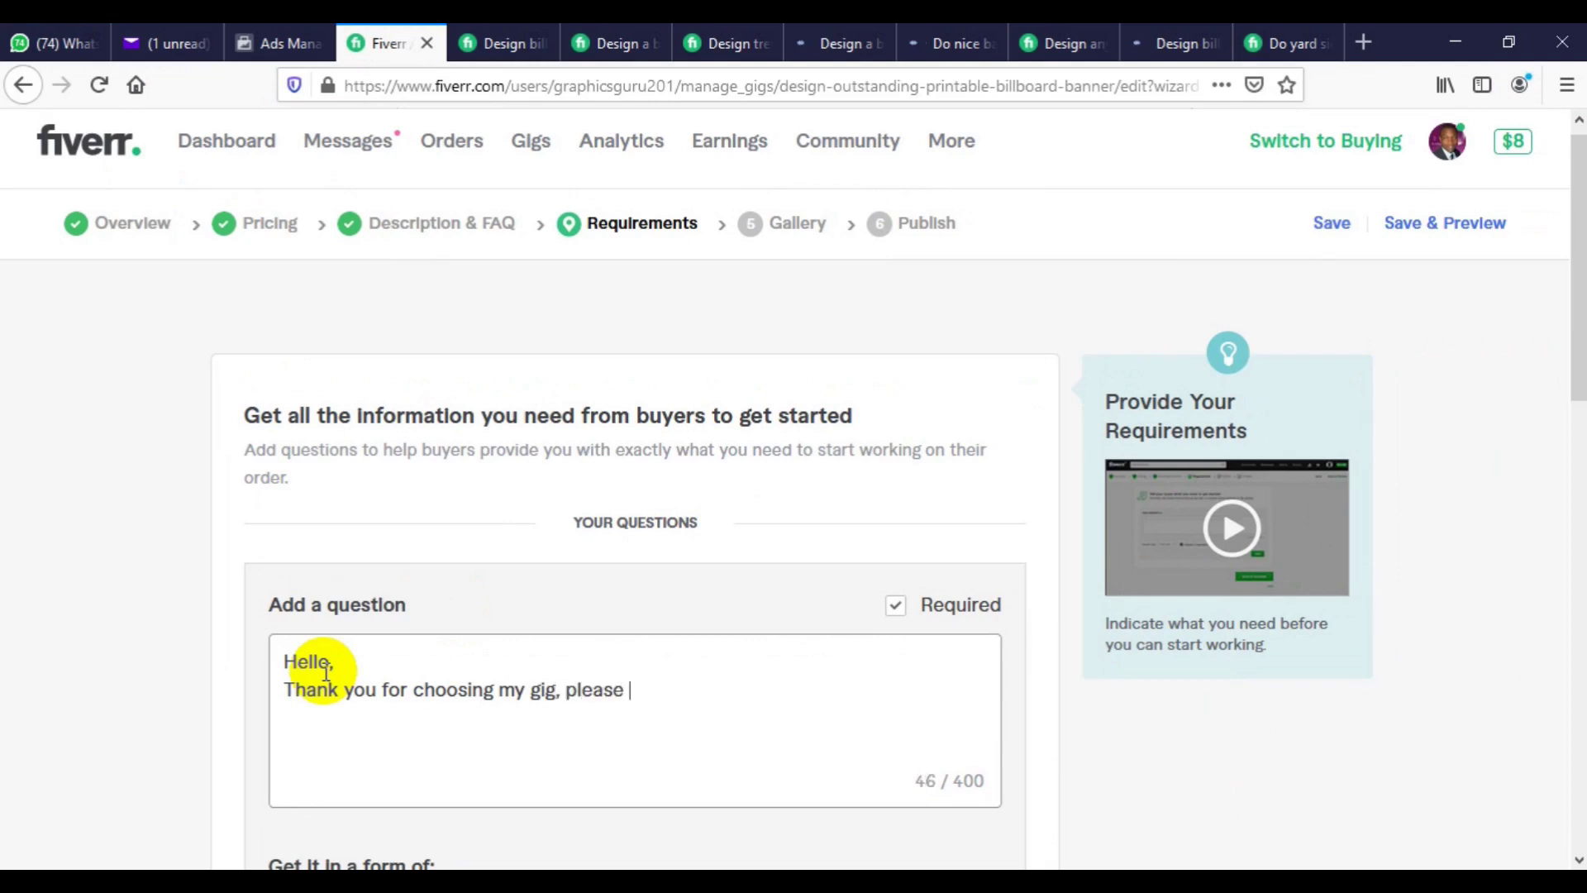
{"action": "type", "text": "before i w"}
{"action": "key", "text": "BackSpace"}
{"action": "type", "text": "get"}
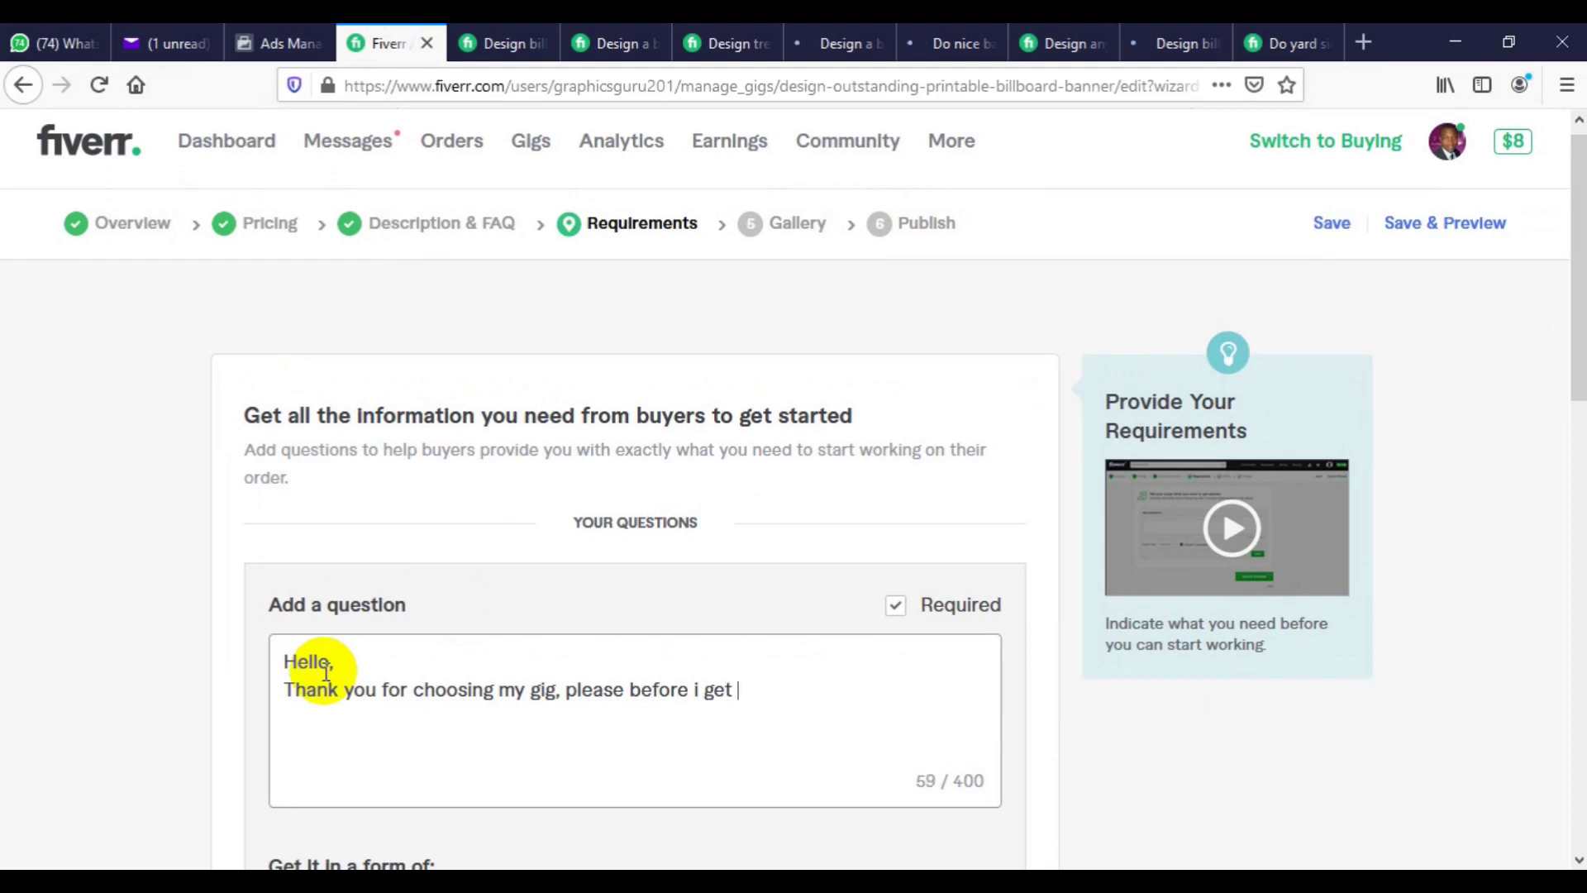
{"action": "type", "text": " started on "}
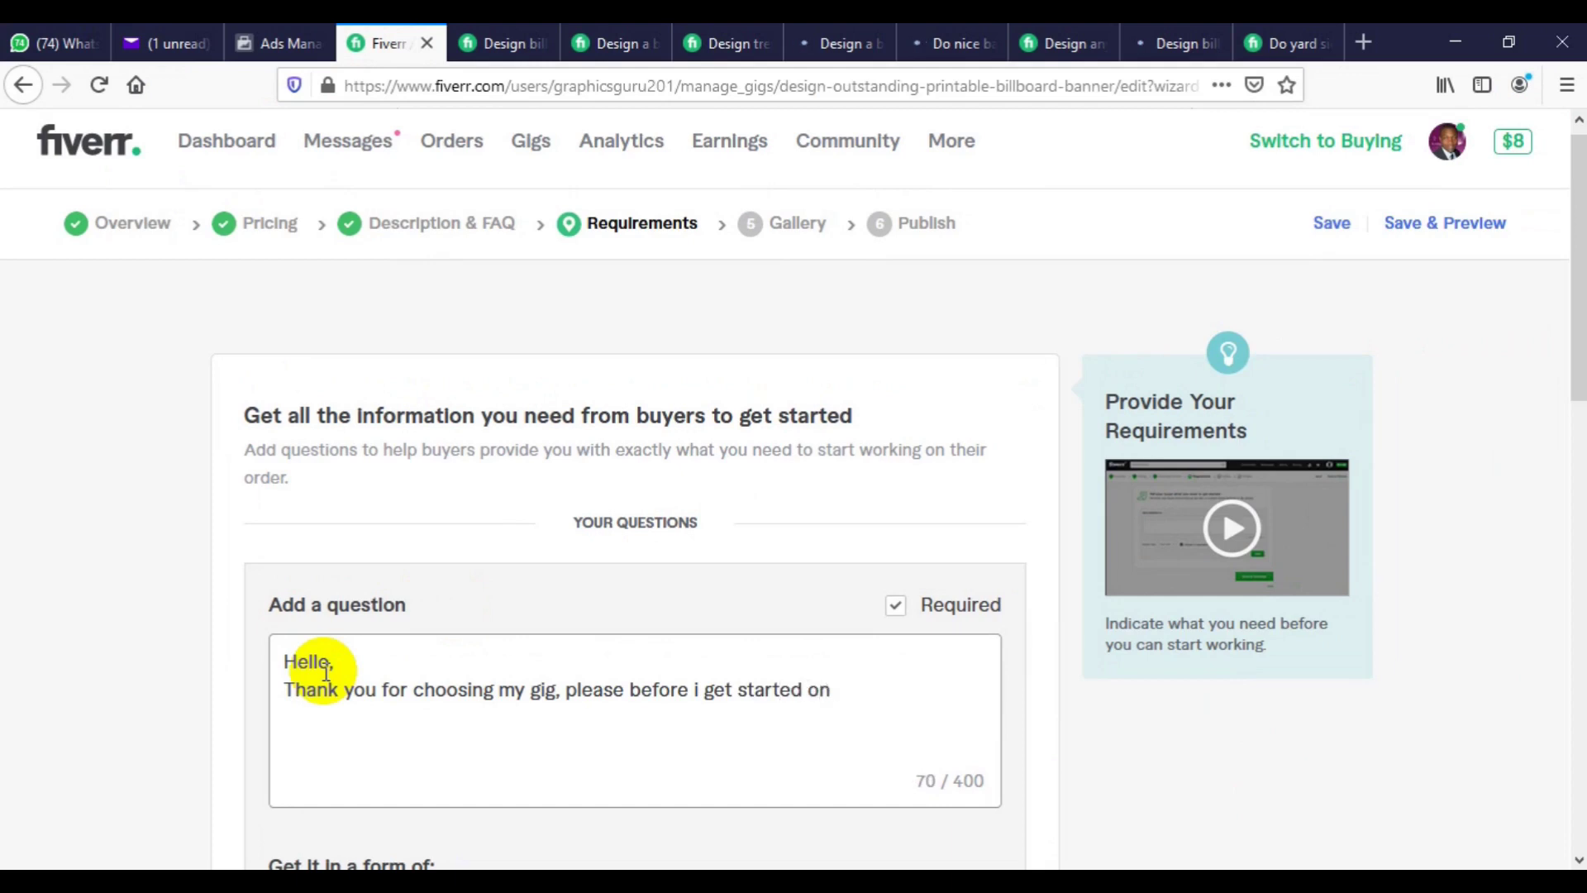
Continue the question's sentence with "design project, kindly provide me the following information"
{"action": "type", "text": "design project, kindly prove"}
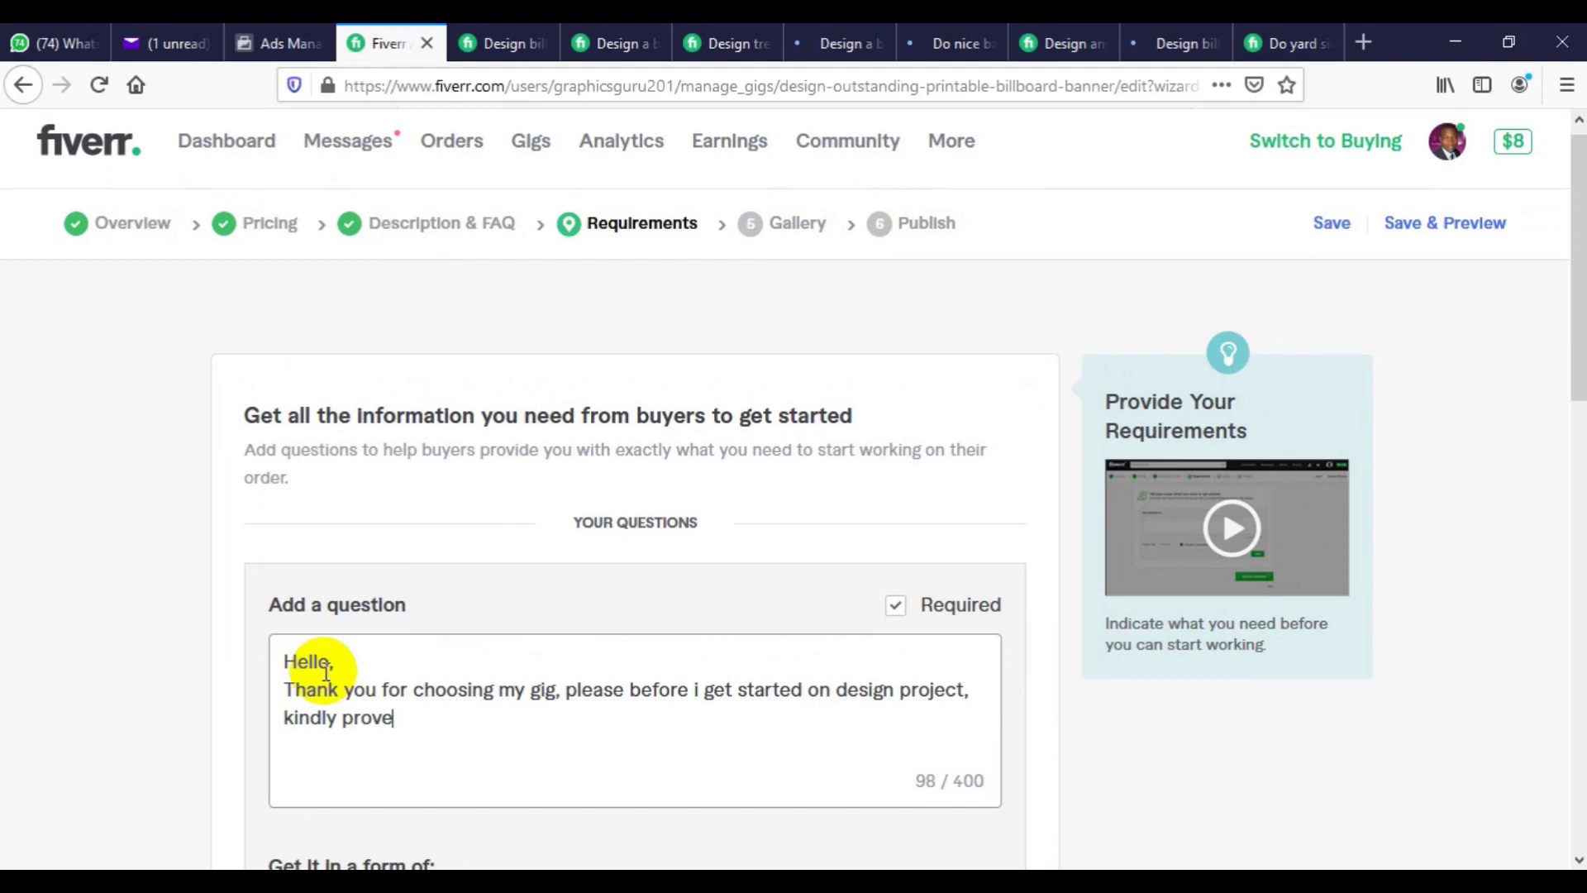
{"action": "key", "text": "BackSpace"}
{"action": "type", "text": "d"}
{"action": "key", "text": "BackSpace"}
{"action": "type", "text": "ide me the fo"}
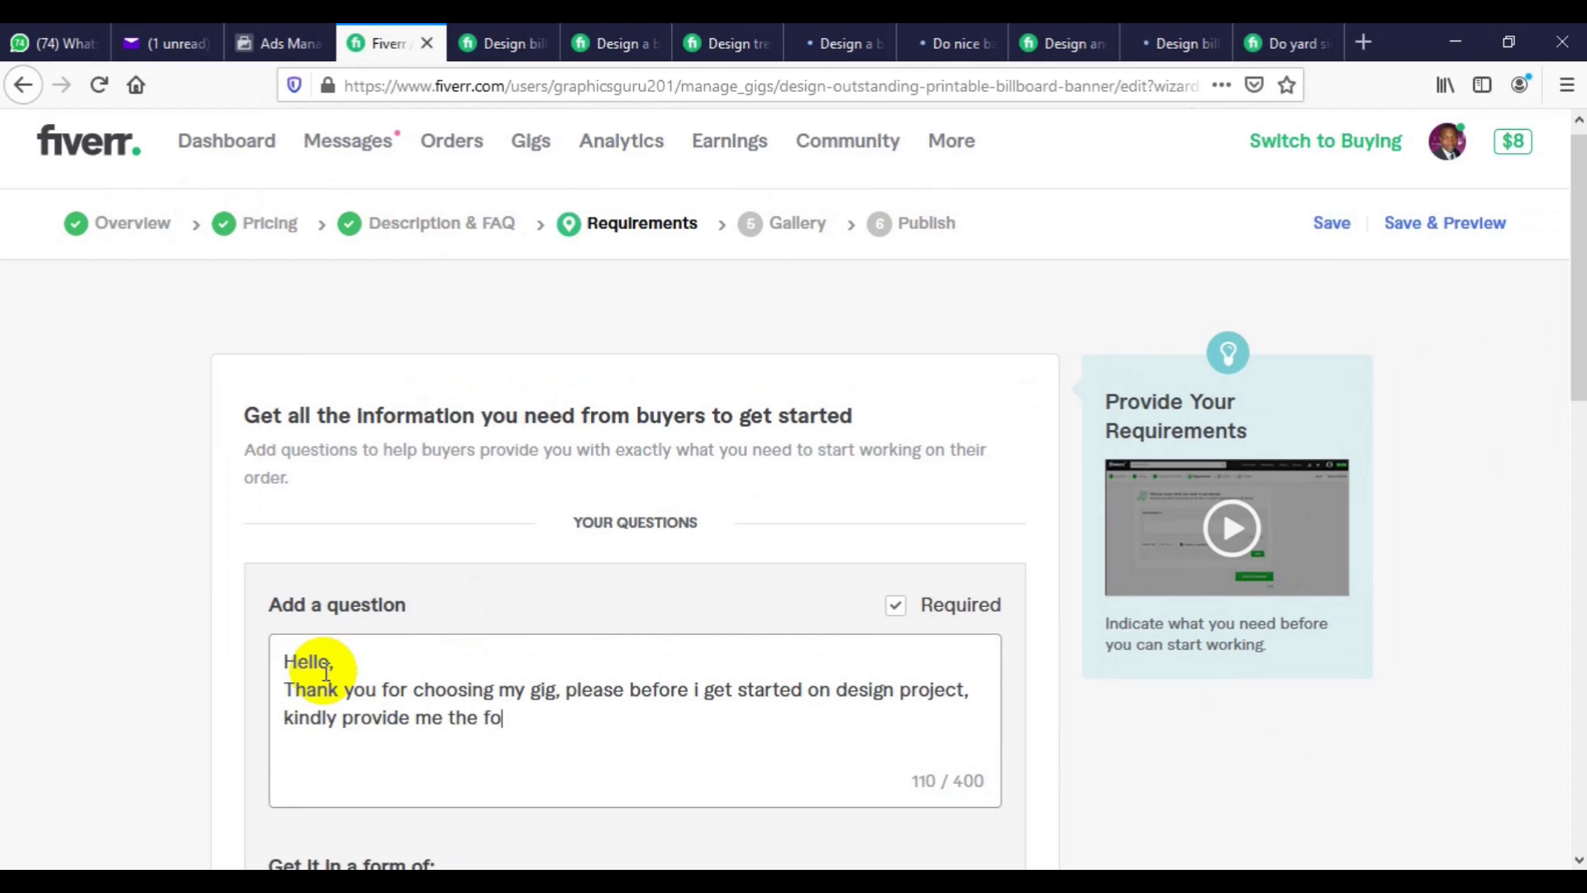
{"action": "type", "text": "llowin"}
{"action": "key", "text": "BackSpace"}
{"action": "key", "text": "BackSpace"}
{"action": "type", "text": "ing informati"}
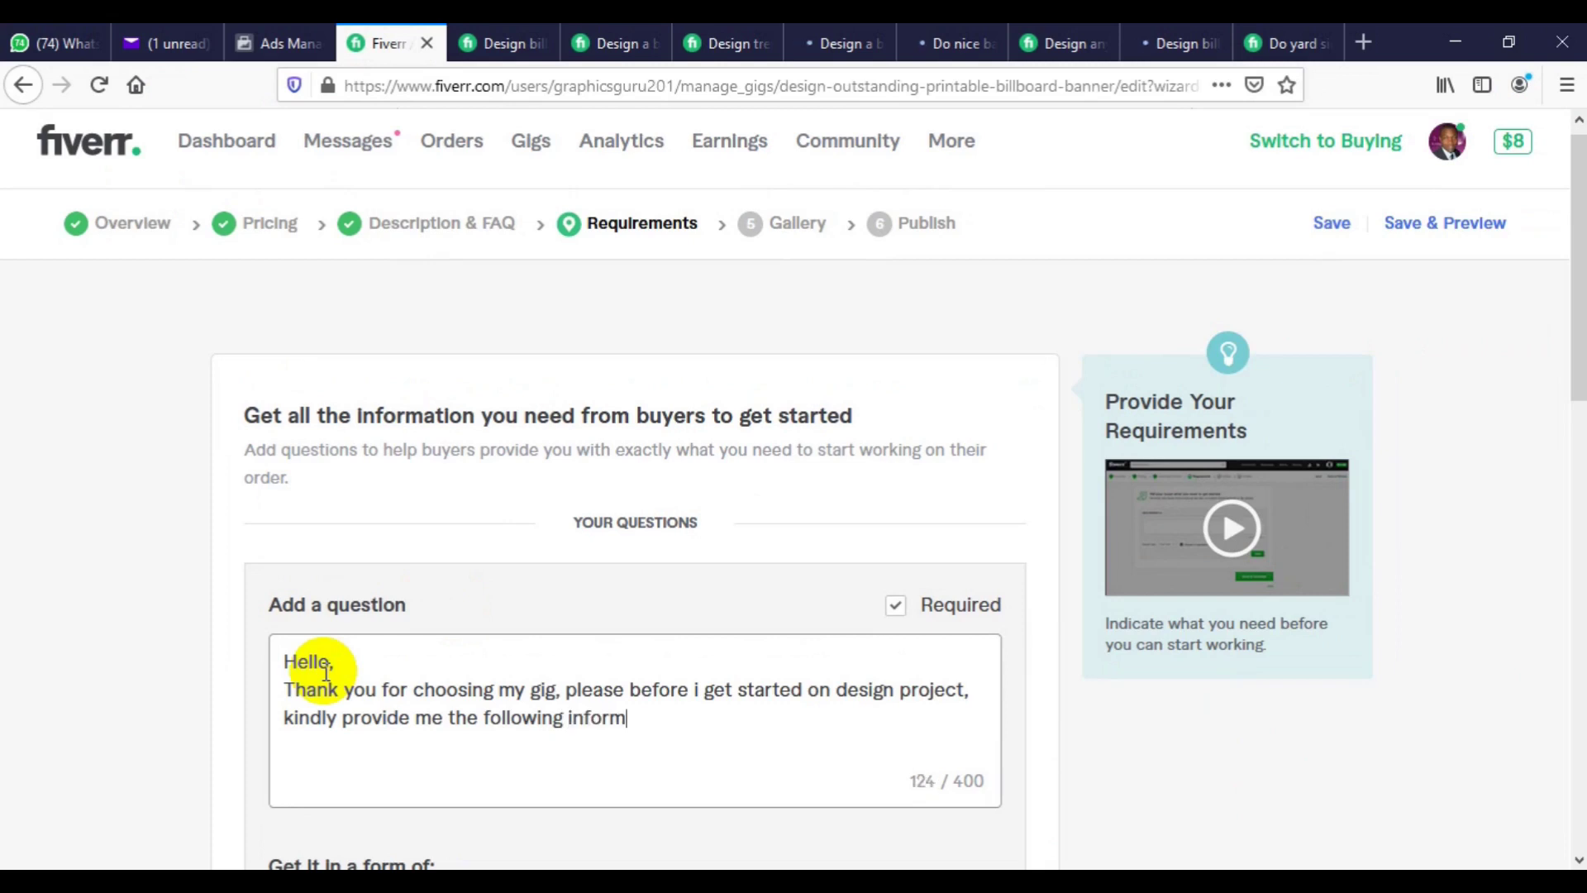
{"action": "type", "text": "on"}
Add the line ">>> Specific banner size width and height" to the question
{"action": "key", "text": "Return"}
{"action": "type", "text": ">>> Sp"}
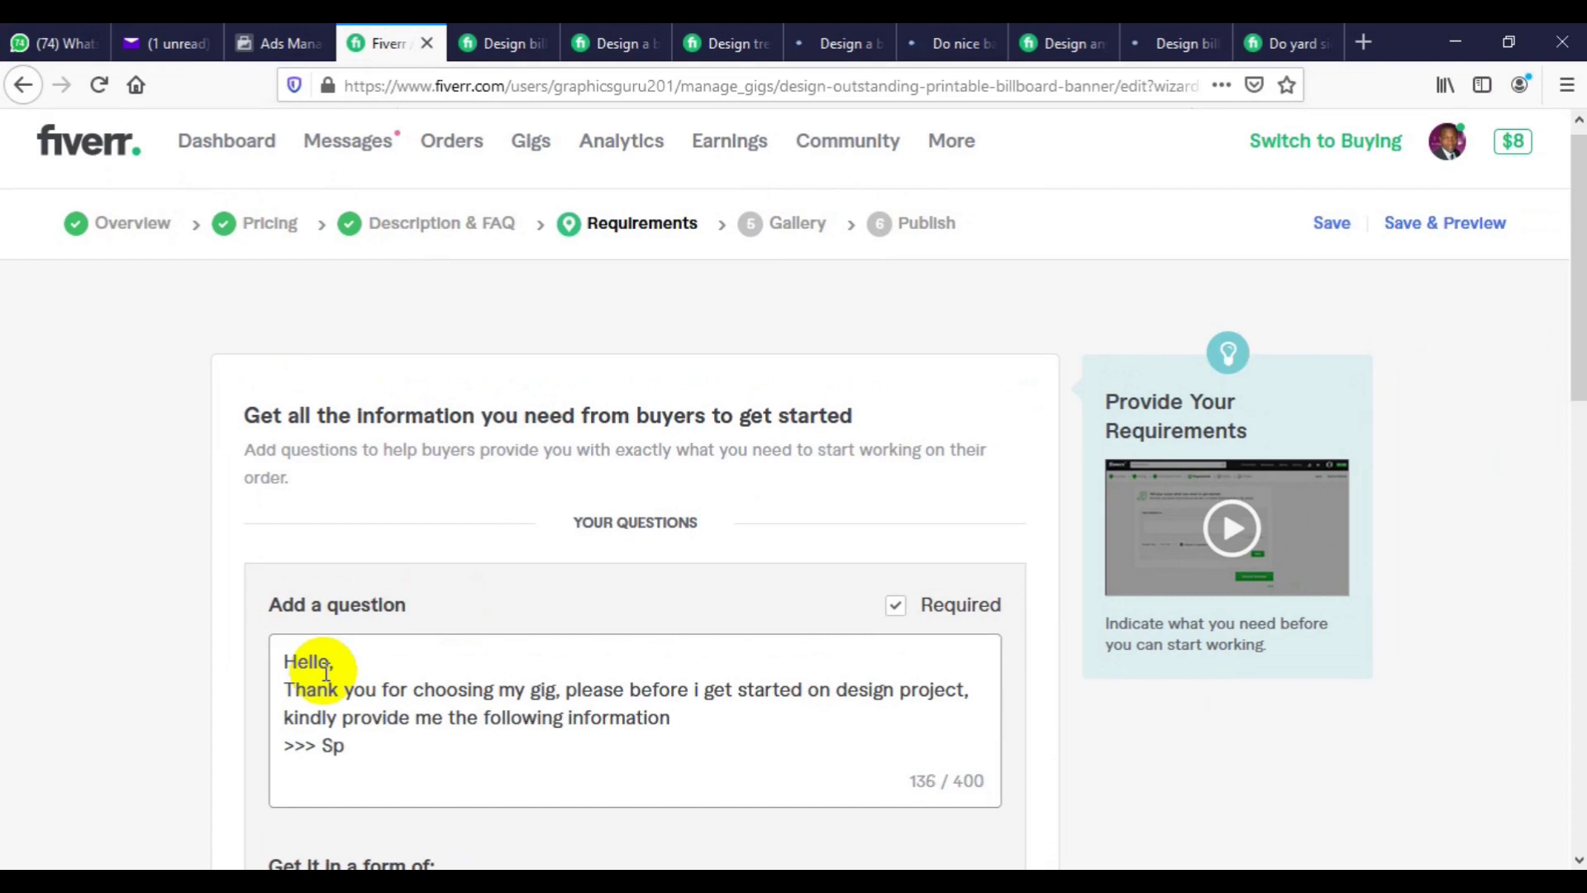
{"action": "type", "text": "ecifi"}
{"action": "type", "text": "c bannee"}
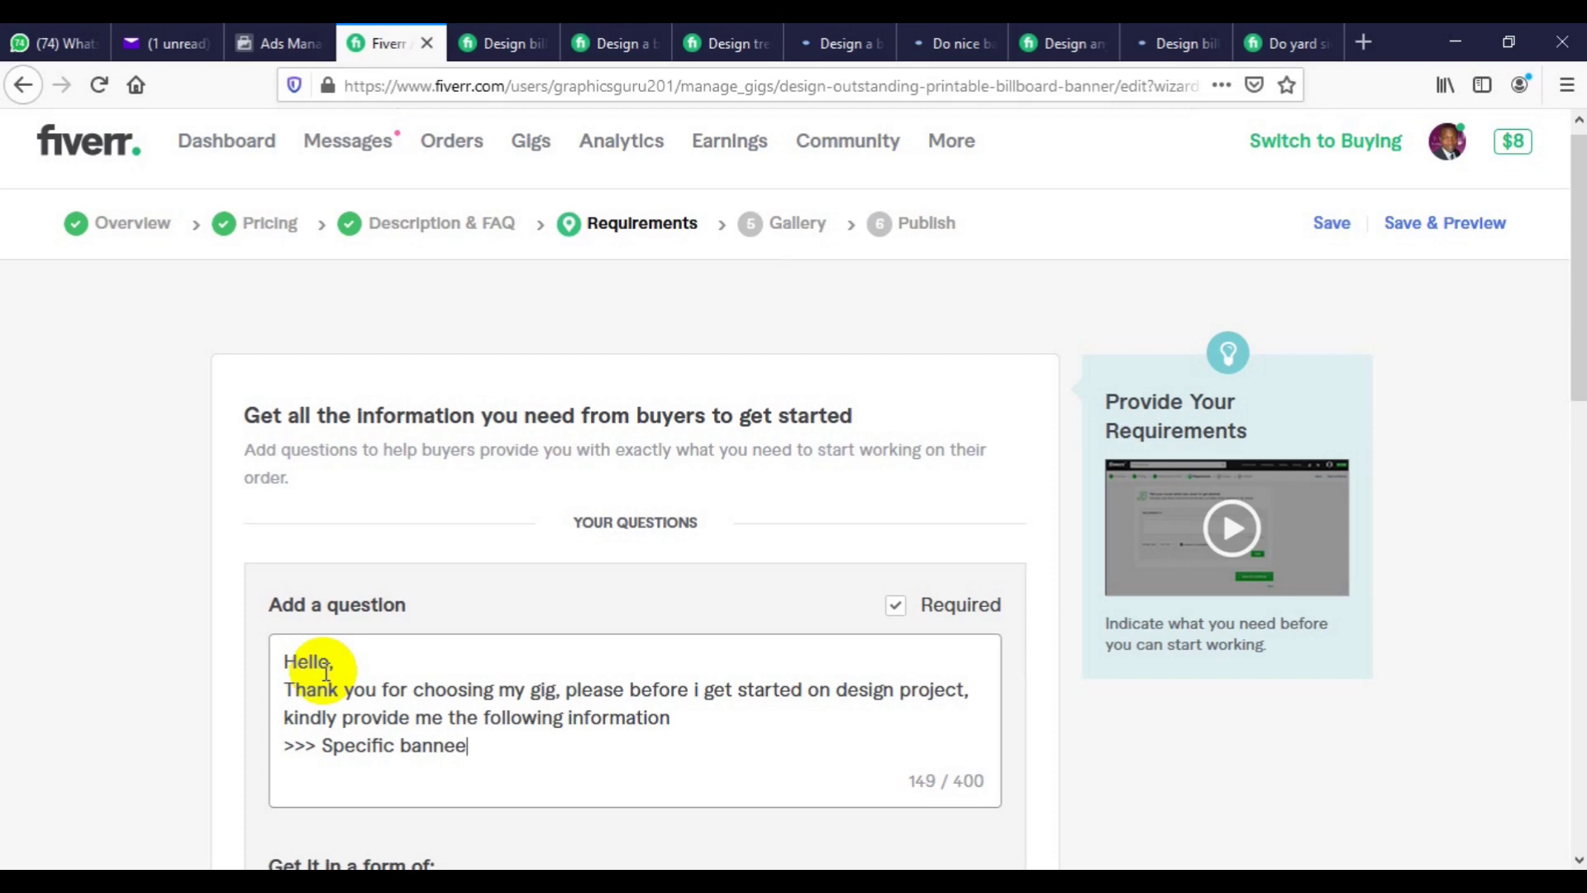
{"action": "key", "text": "BackSpace"}
{"action": "type", "text": "r size with"}
{"action": "key", "text": "BackSpace"}
{"action": "key", "text": "BackSpace"}
{"action": "type", "text": "dth "}
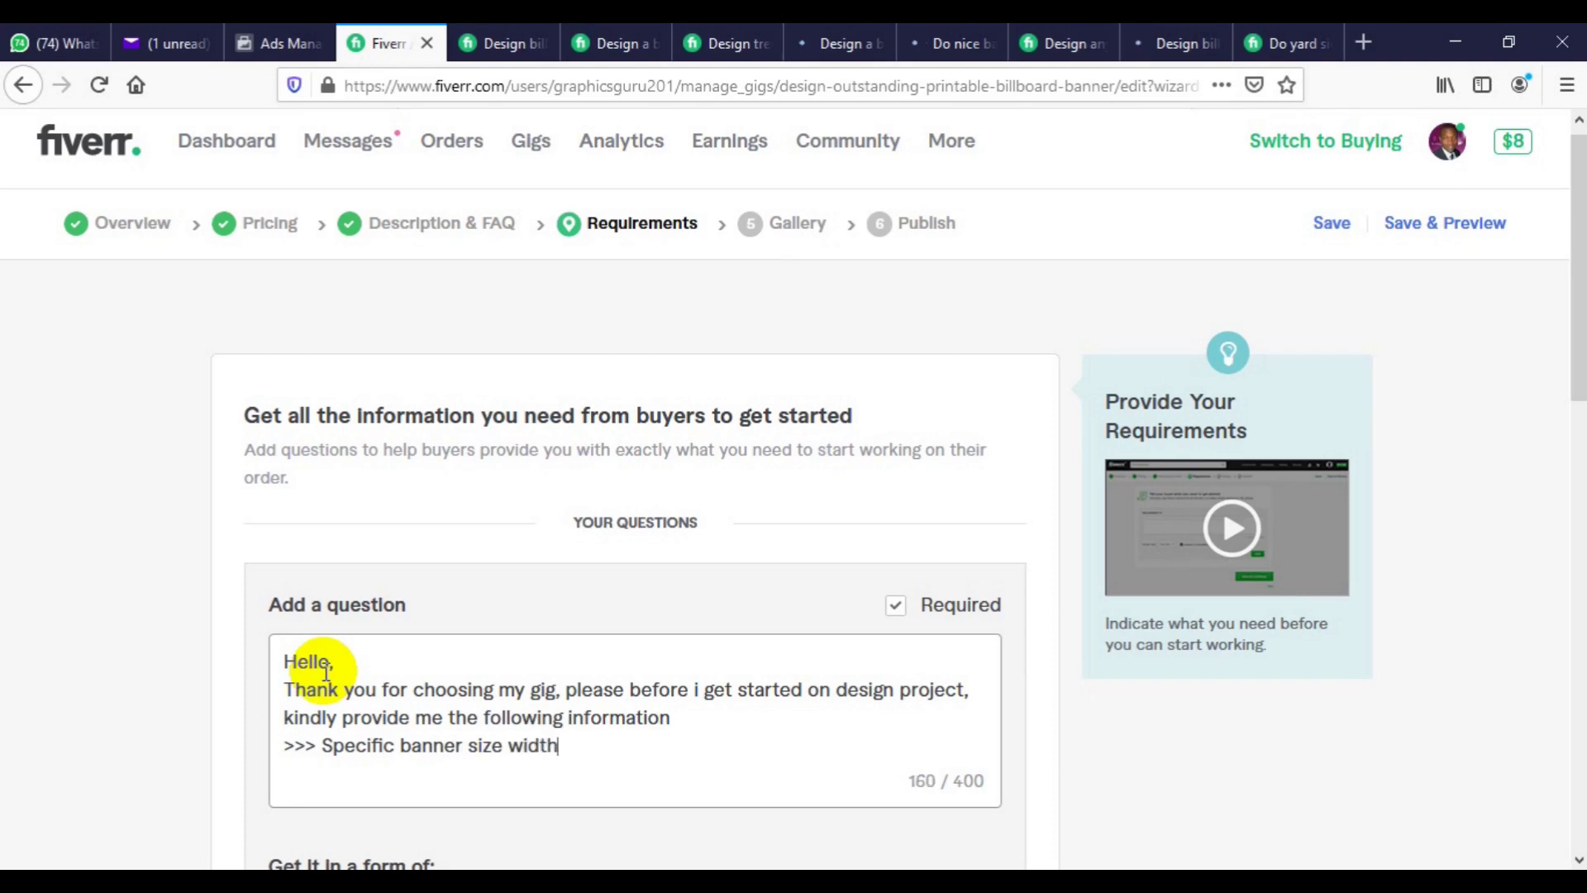
{"action": "type", "text": "and height"}
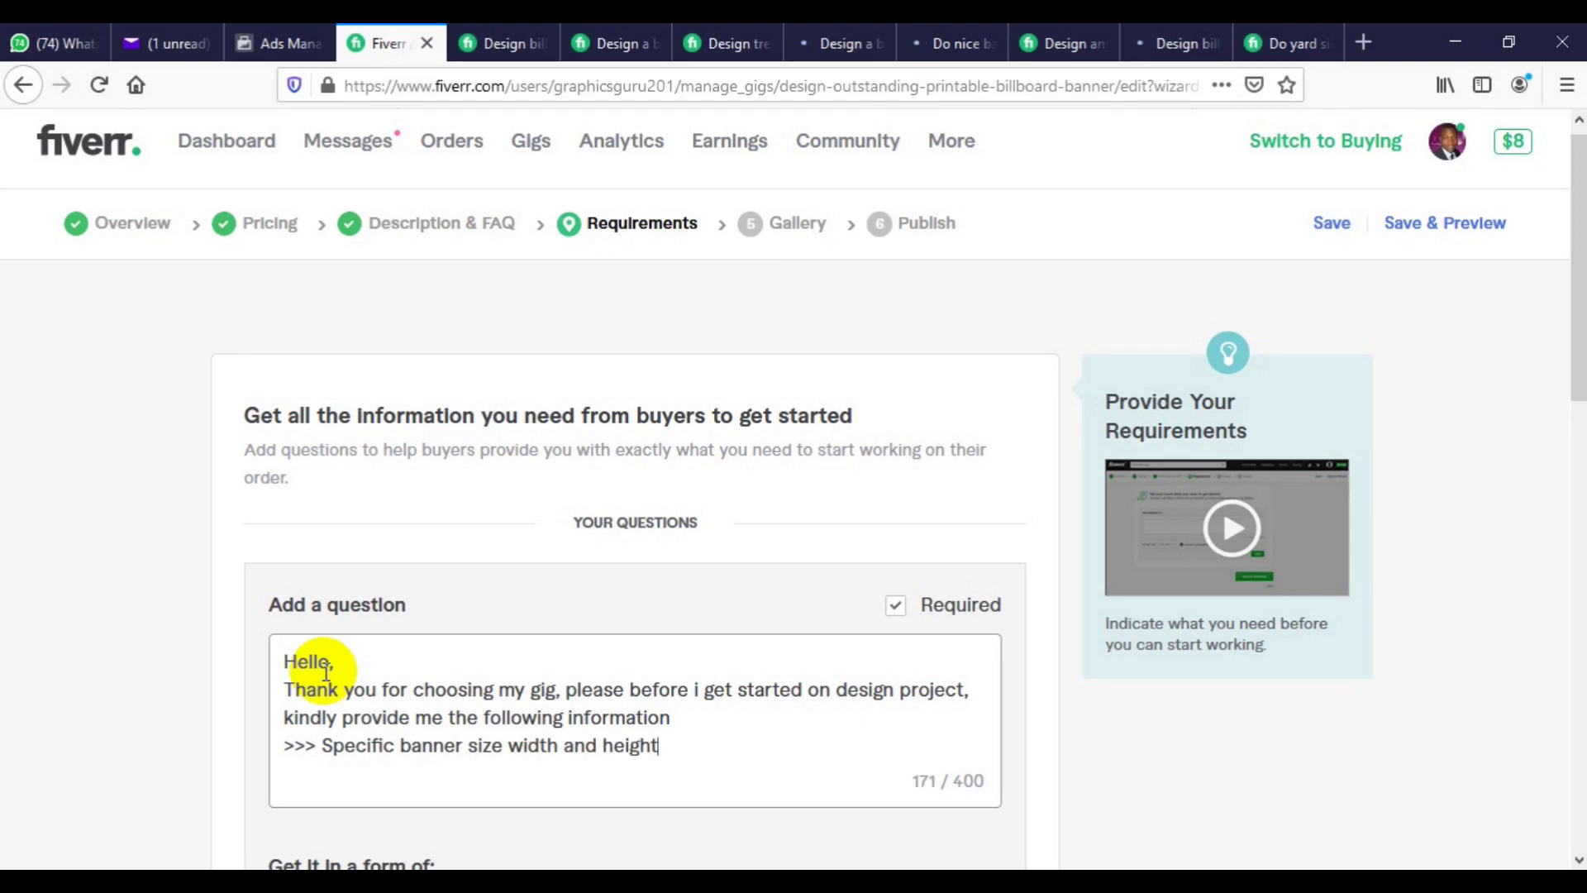
Add the line ">>> Your Brand color scheme or prefer color for the design" to the question
{"action": "key", "text": "Return"}
{"action": "type", "text": ">>> Your Brand"}
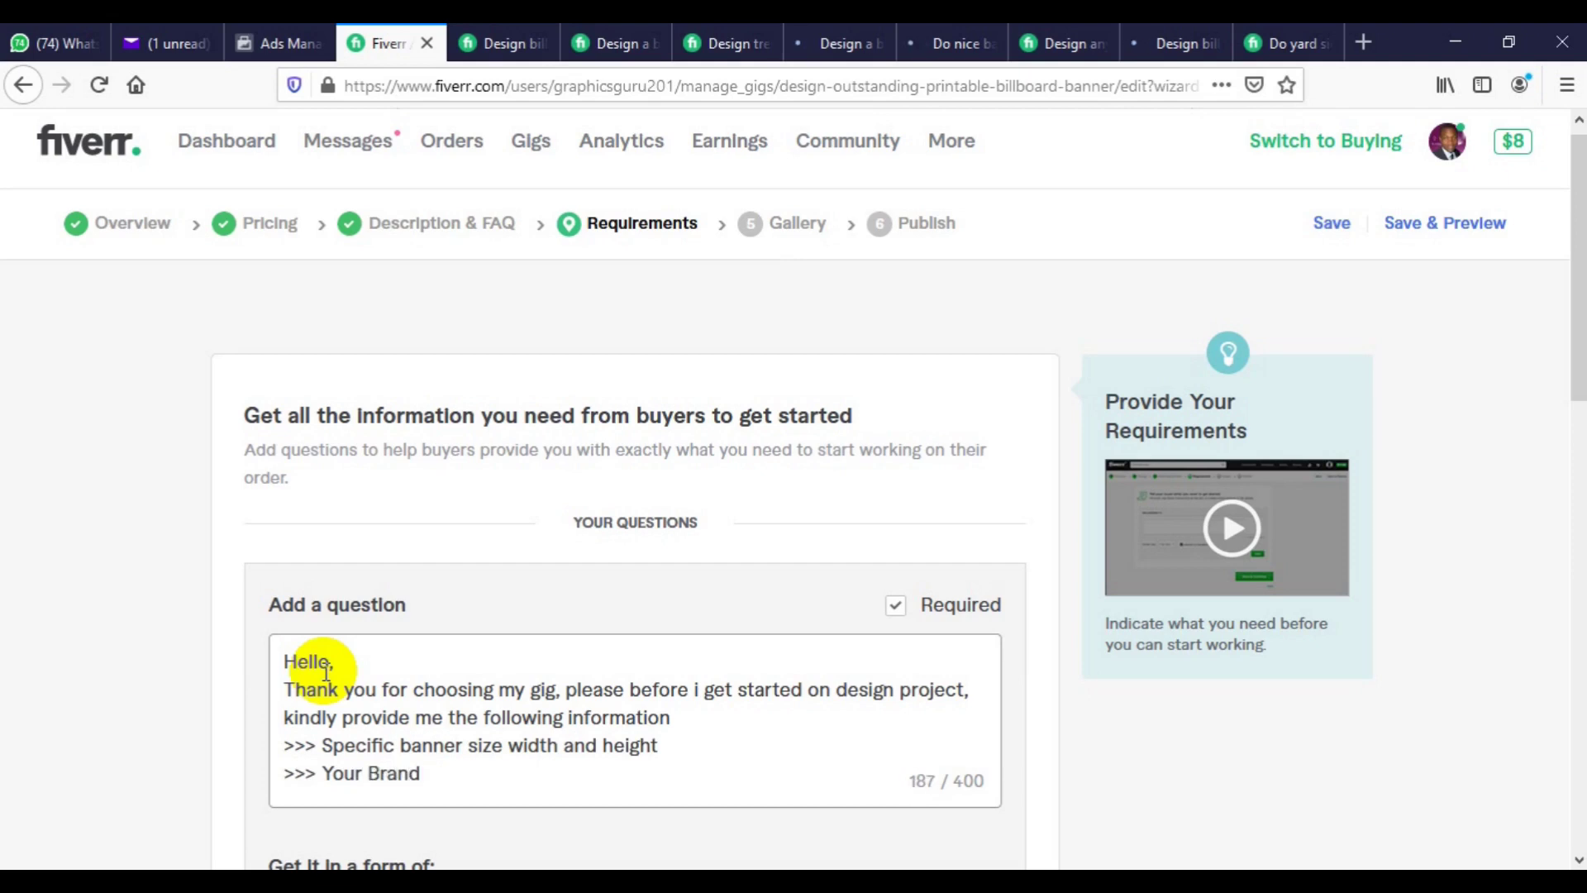
{"action": "type", "text": " color scheme o"}
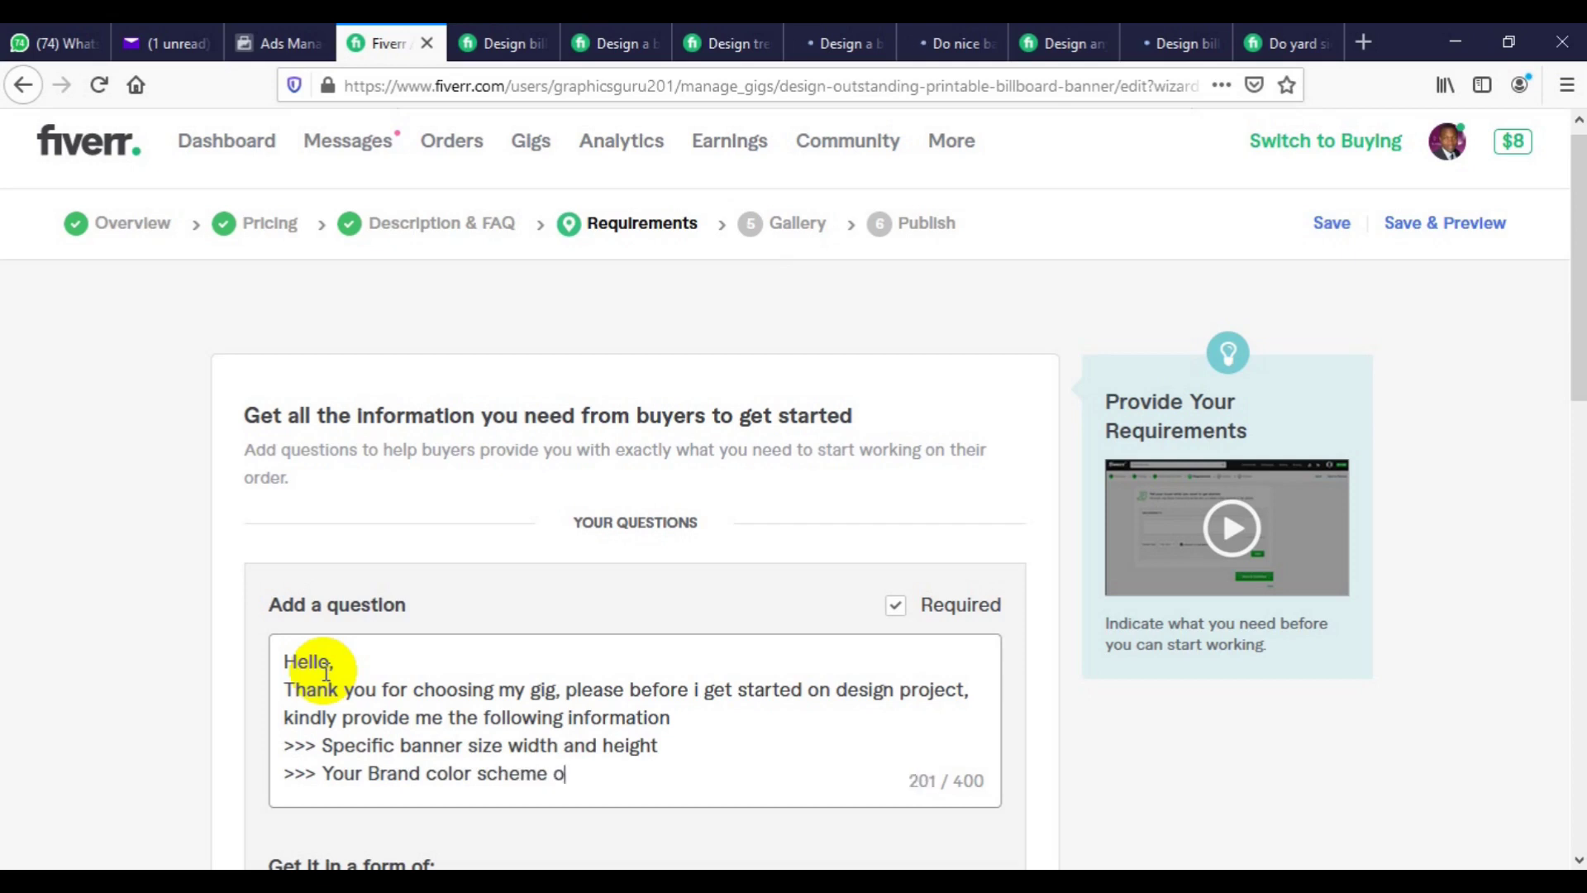
{"action": "type", "text": "r prefer color "}
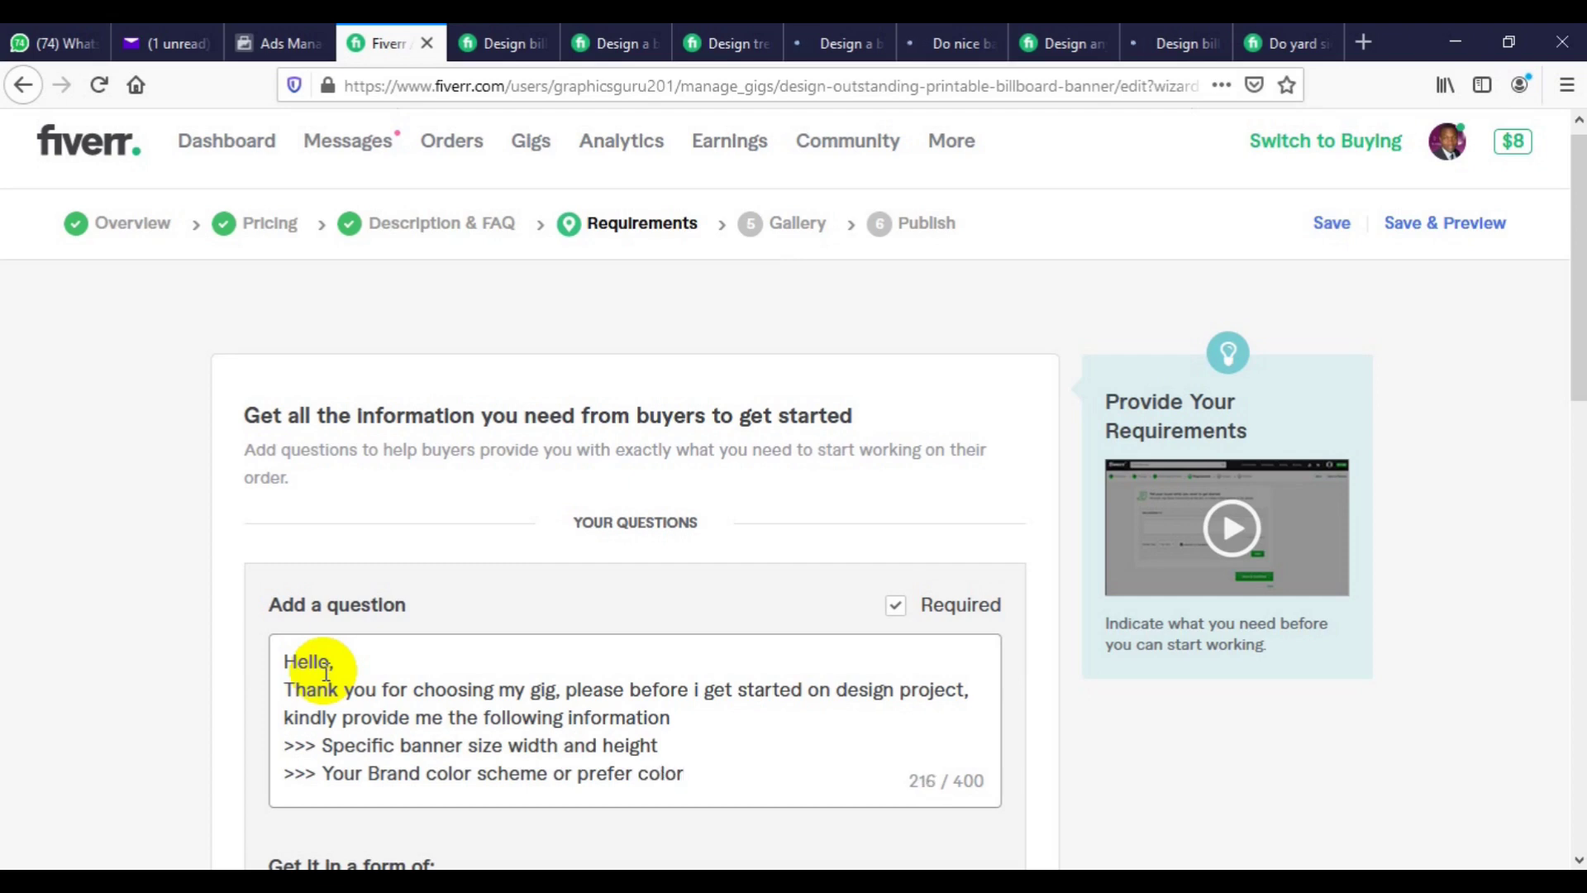
{"action": "type", "text": "for the design"}
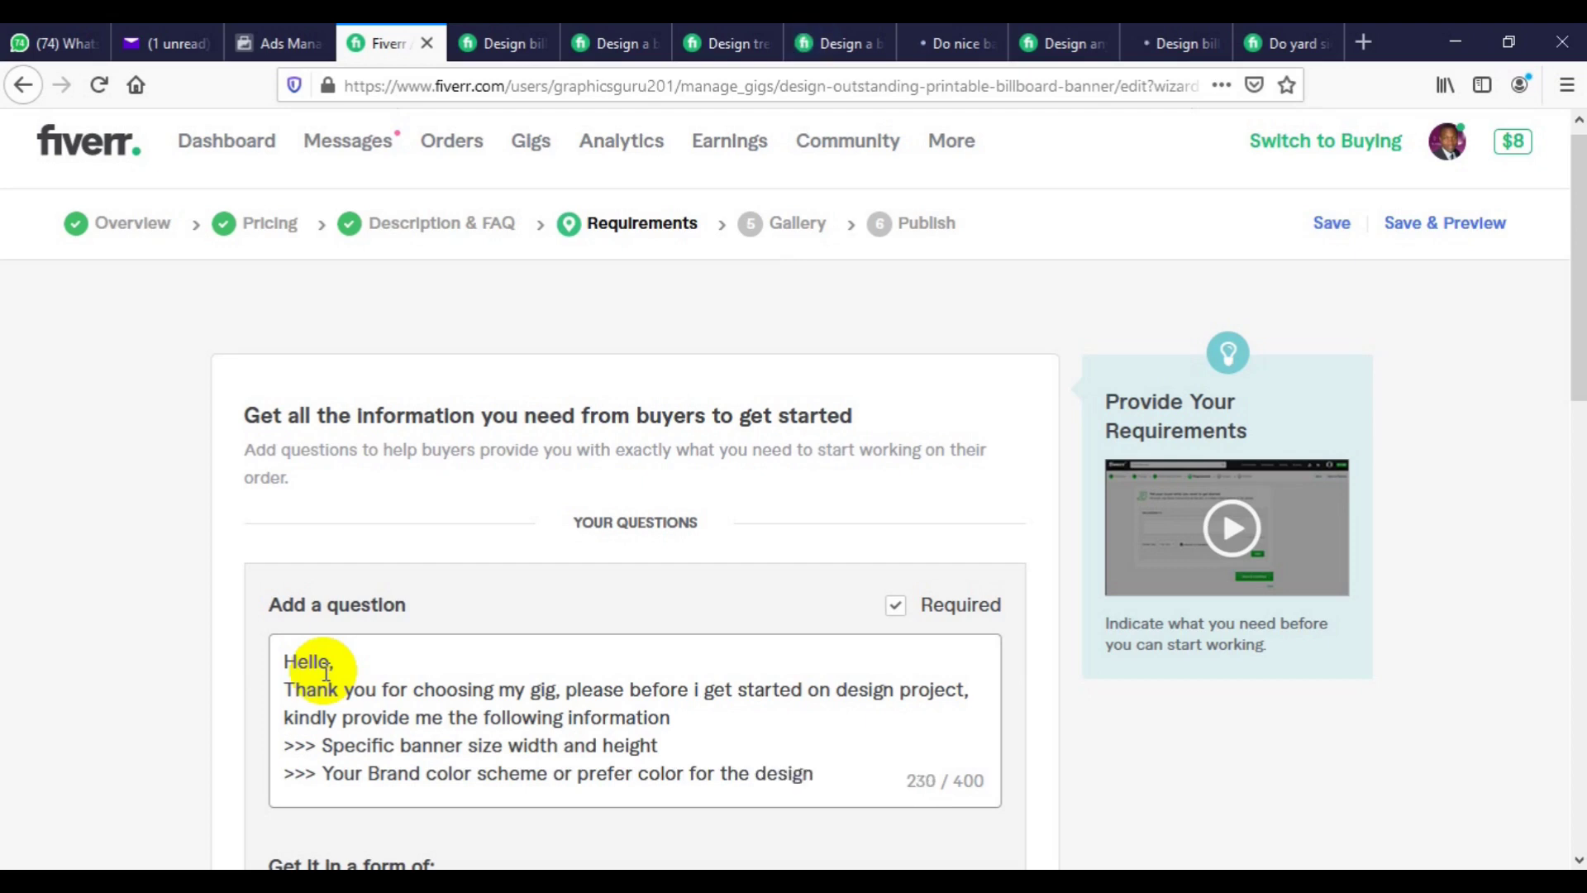
Add the line ">>> Your logo in Ai or Eps or Jpeg or Png or Crd" to the question, with every "or" in lowercase
{"action": "key", "text": "Return"}
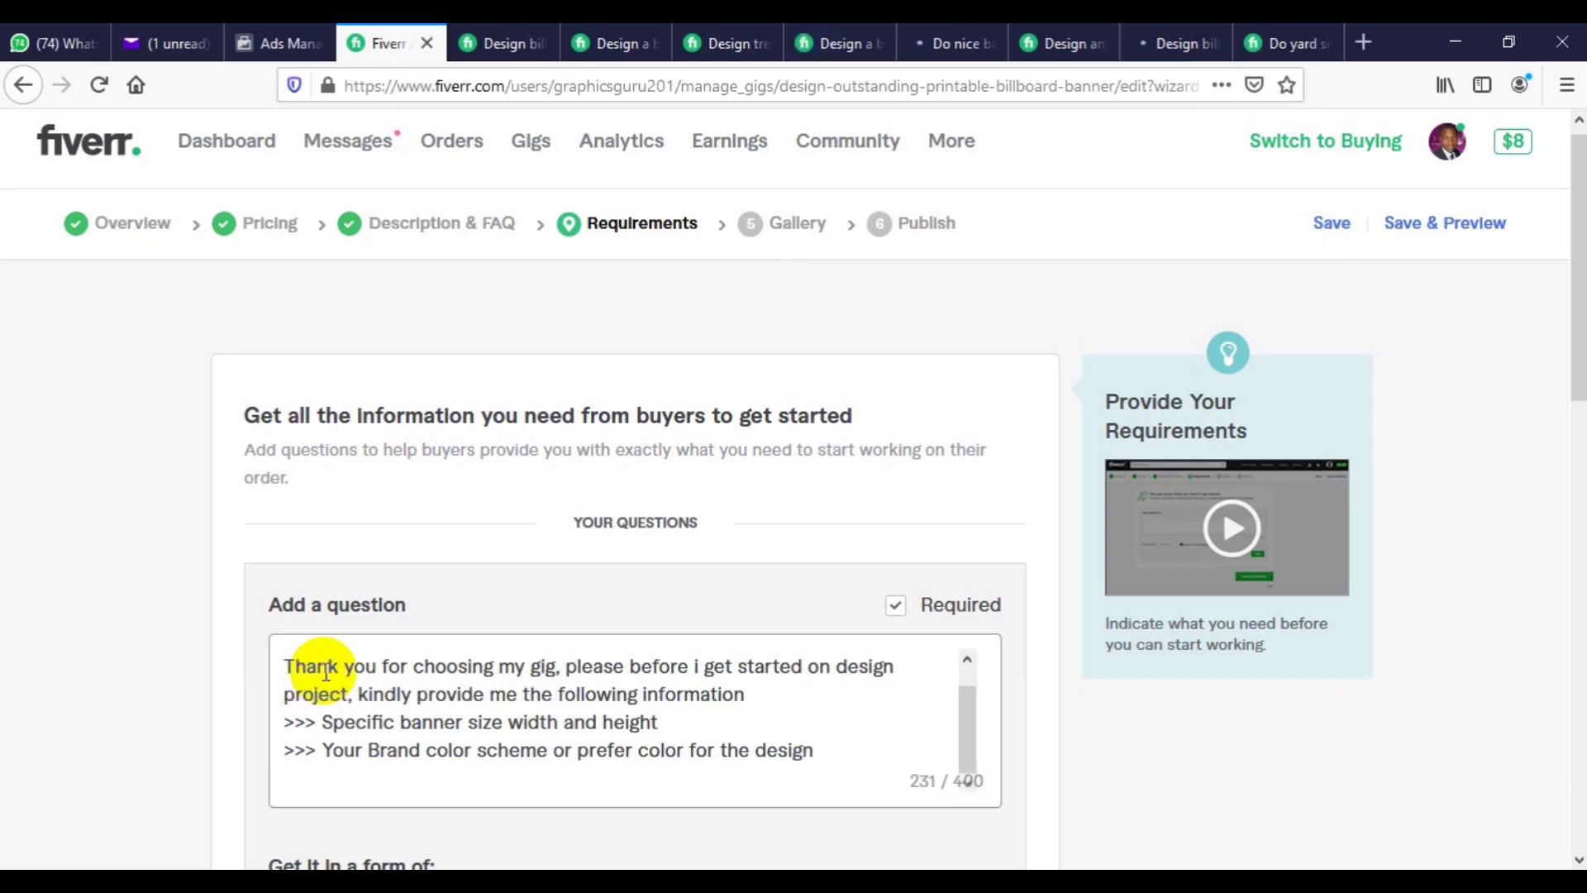
{"action": "type", "text": ">>> Your logo in "}
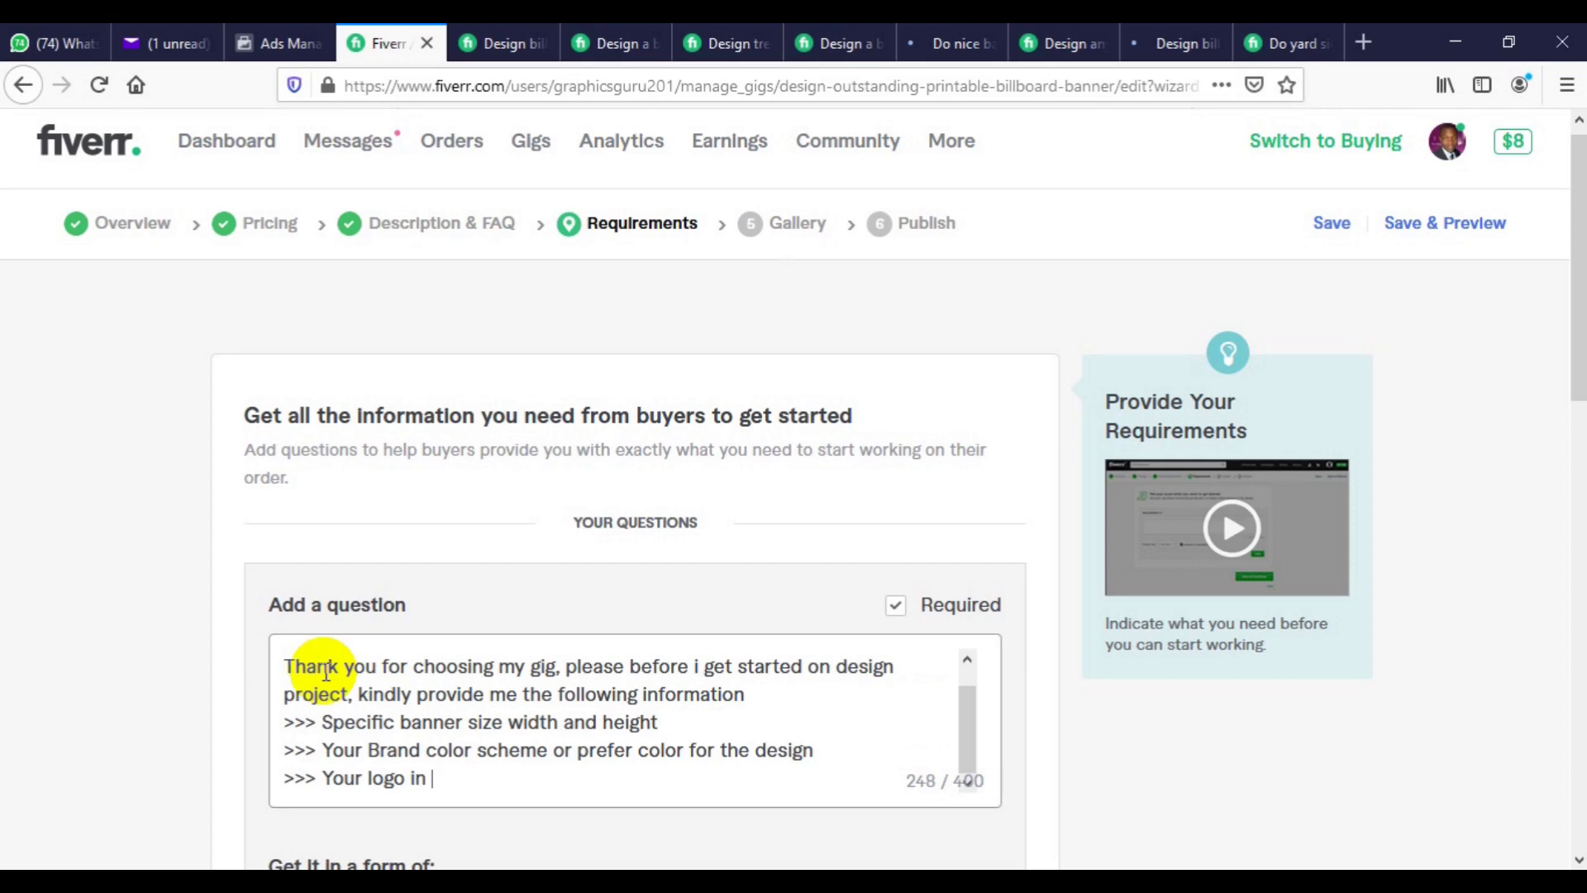
{"action": "type", "text": "Ai or Eps or "}
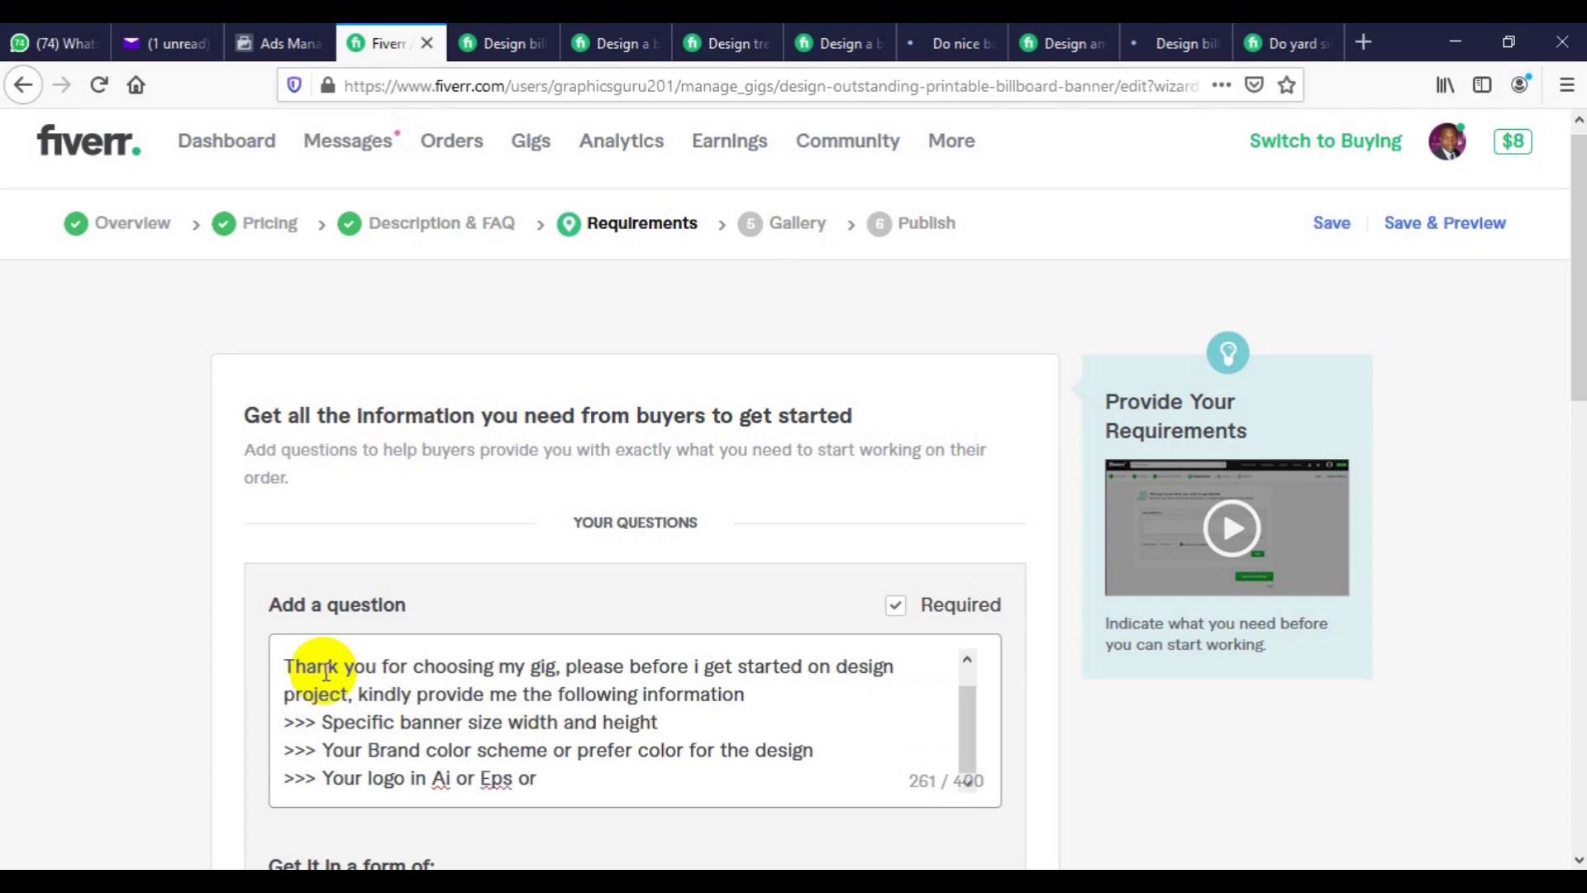
{"action": "type", "text": "Jpeg Or Pn"}
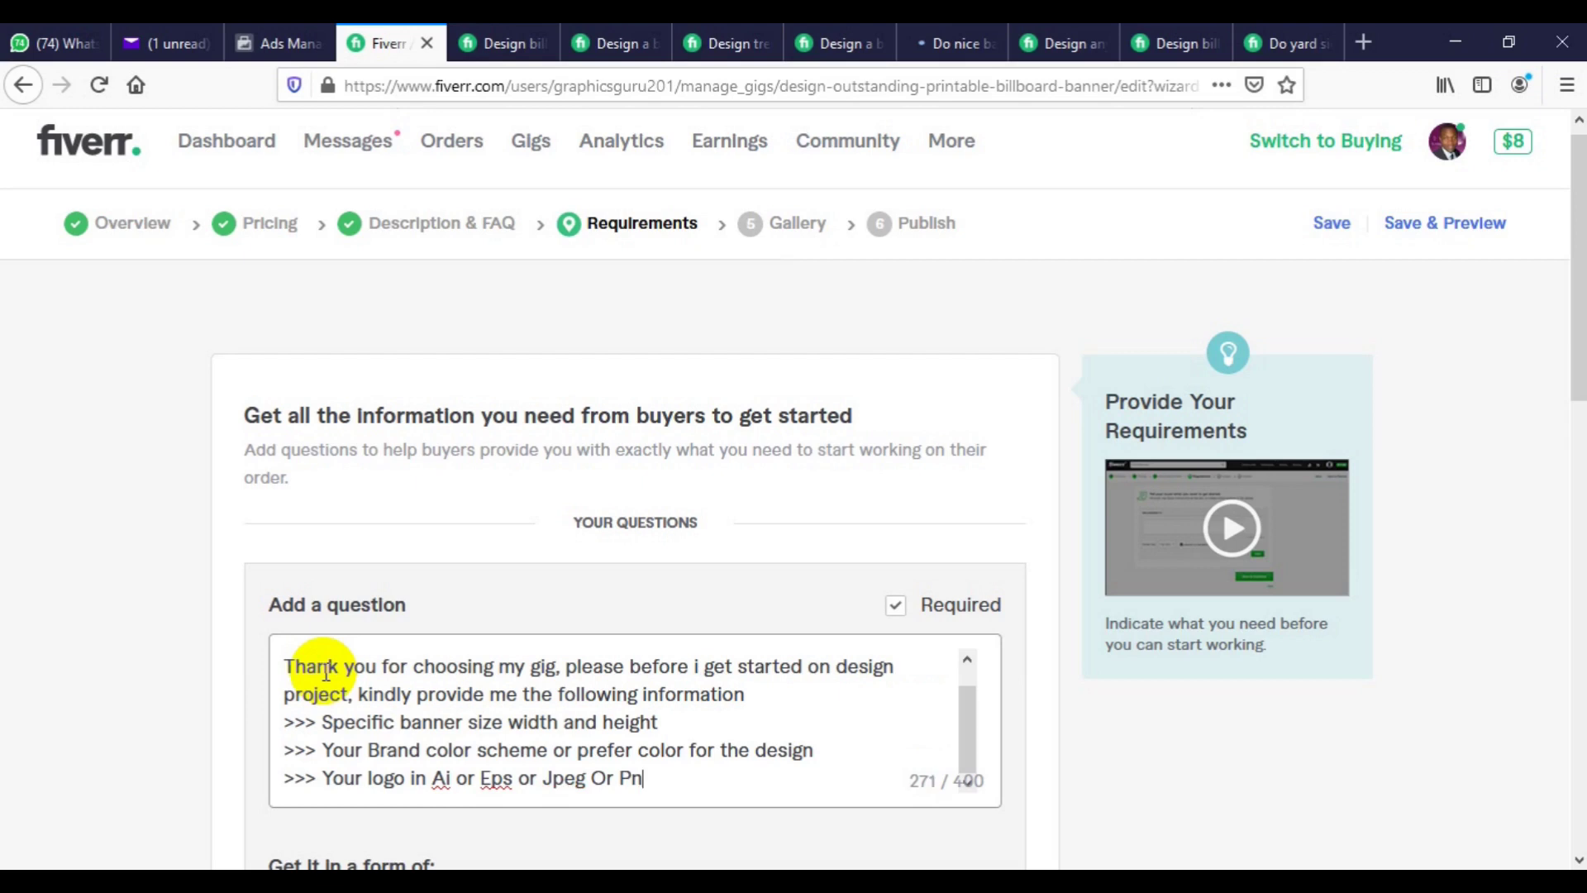
{"action": "type", "text": "g or"}
{"action": "type", "text": "Crd"}
{"action": "left_click", "coordinate": [604, 774]}
{"action": "key", "text": "BackSpace"}
{"action": "type", "text": "o"}
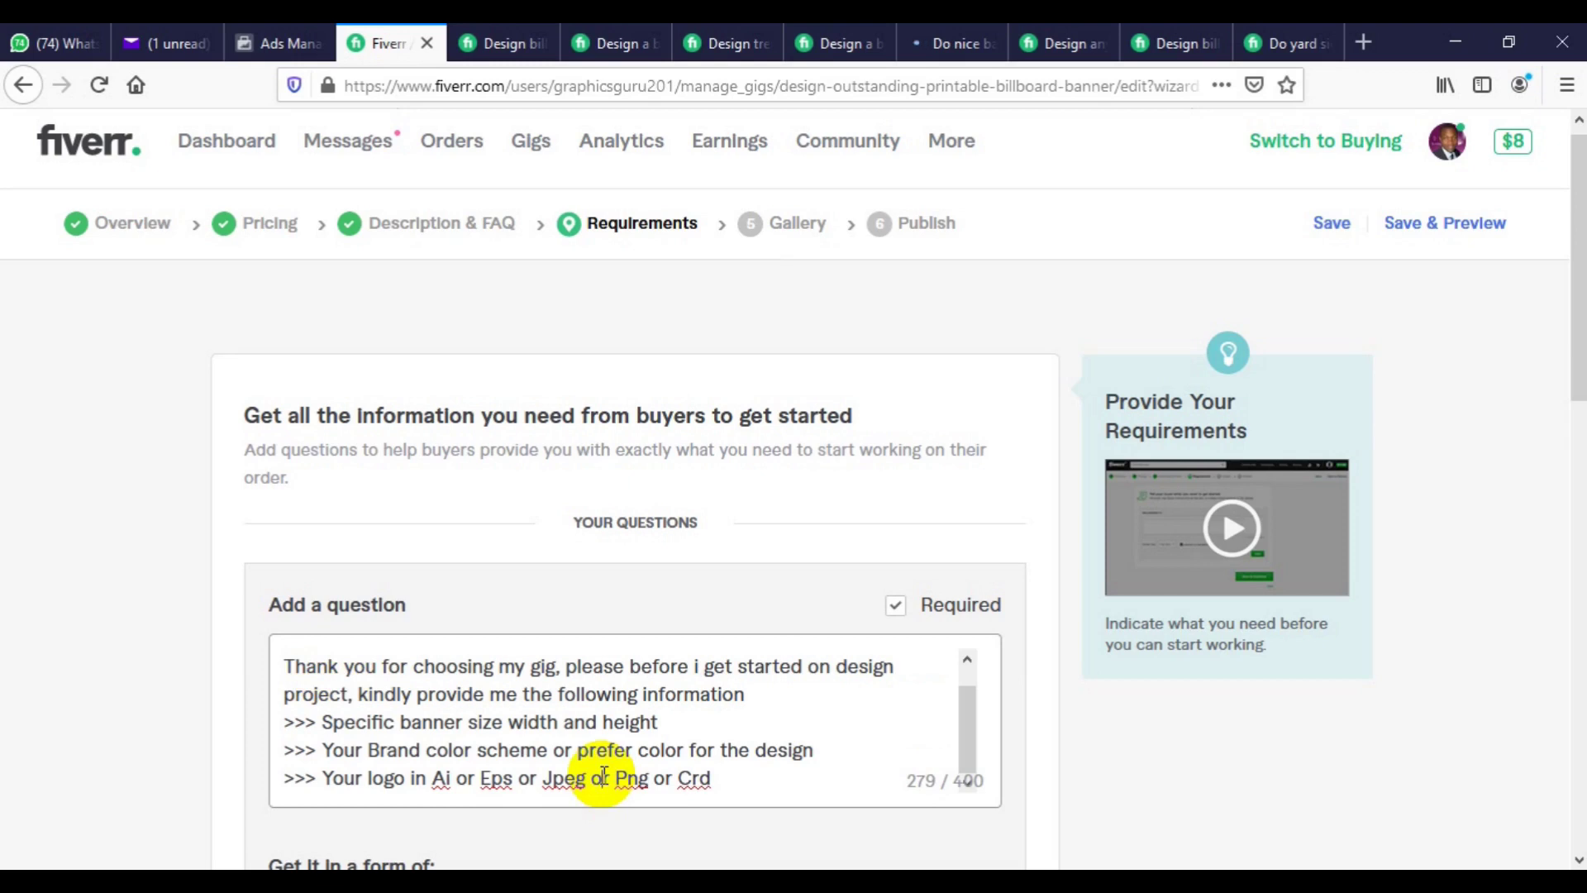
Add the line ">>> Your images for the banner if any" below the logo line
{"action": "left_click", "coordinate": [714, 775]}
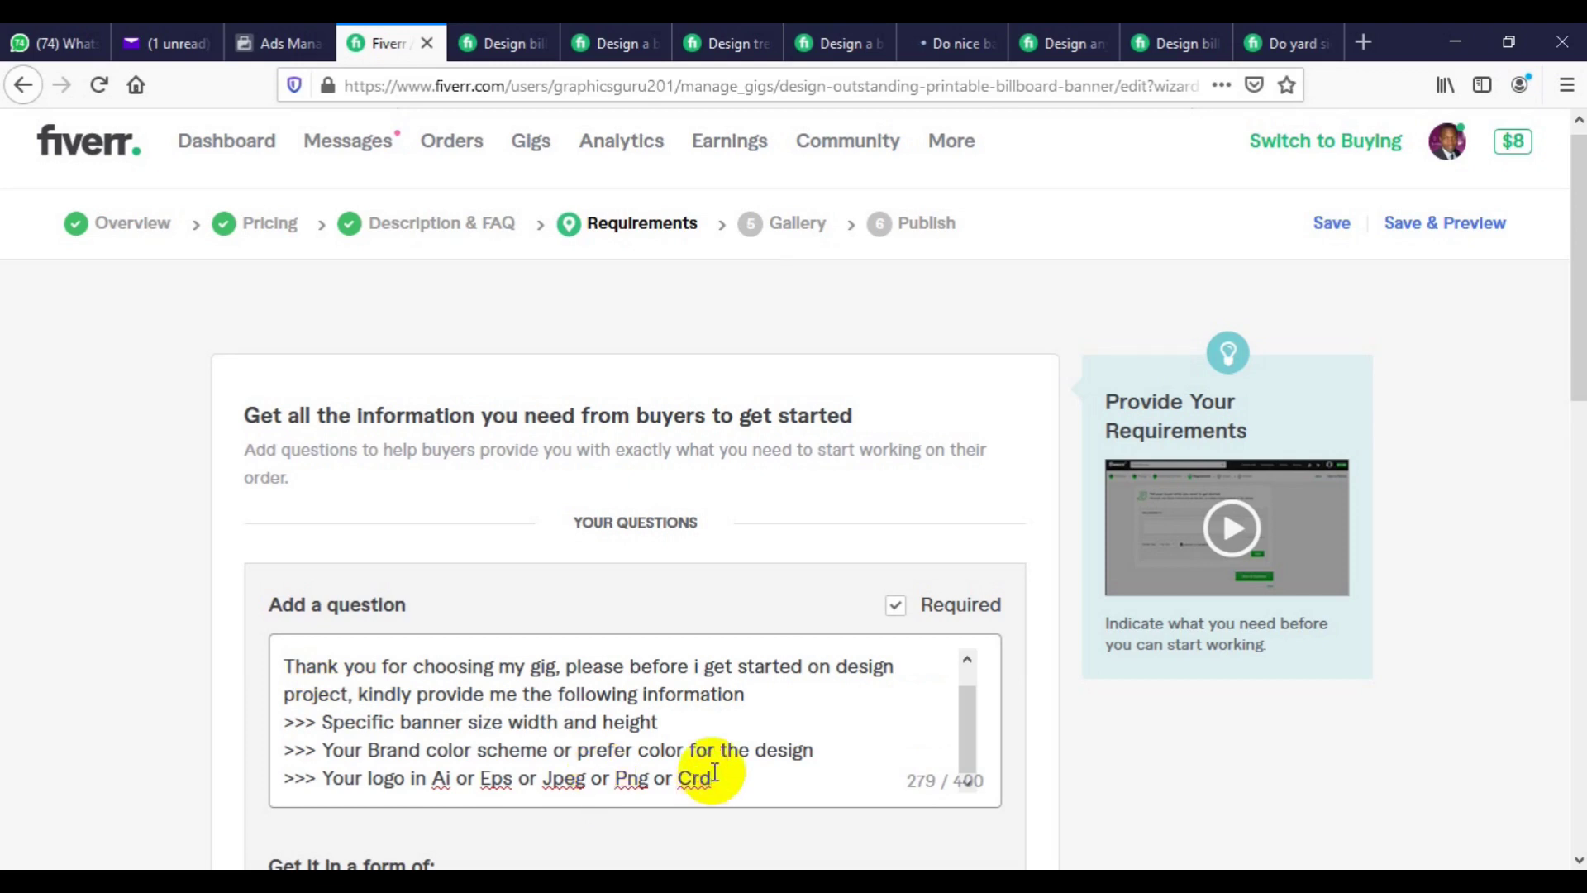
{"action": "key", "text": "Return"}
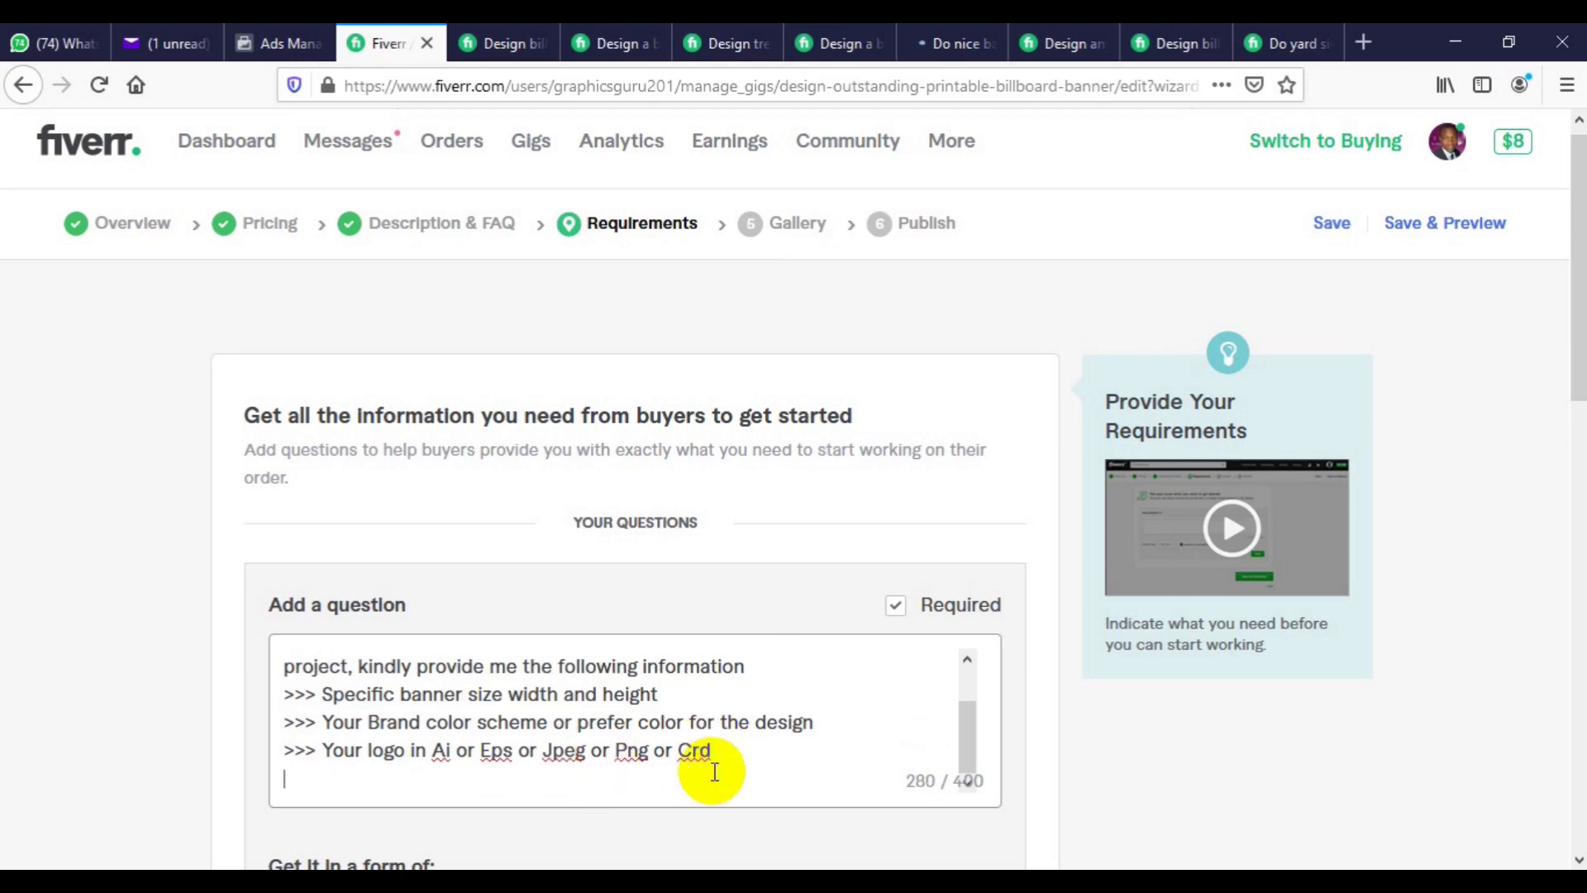
{"action": "type", "text": ">>> Your imag"}
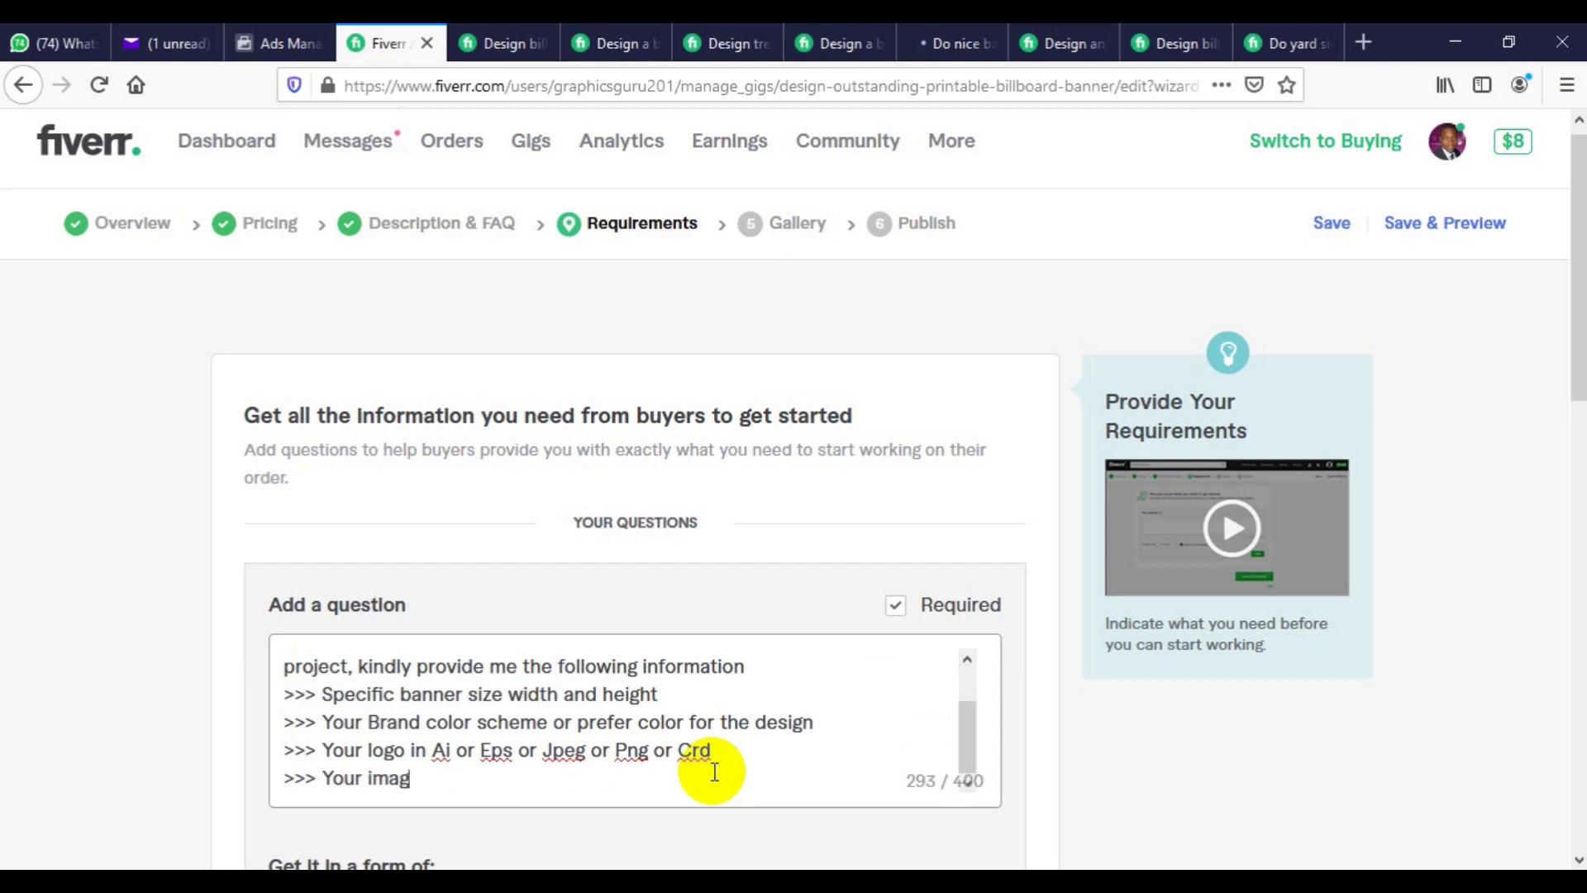
{"action": "type", "text": "es for the bann"}
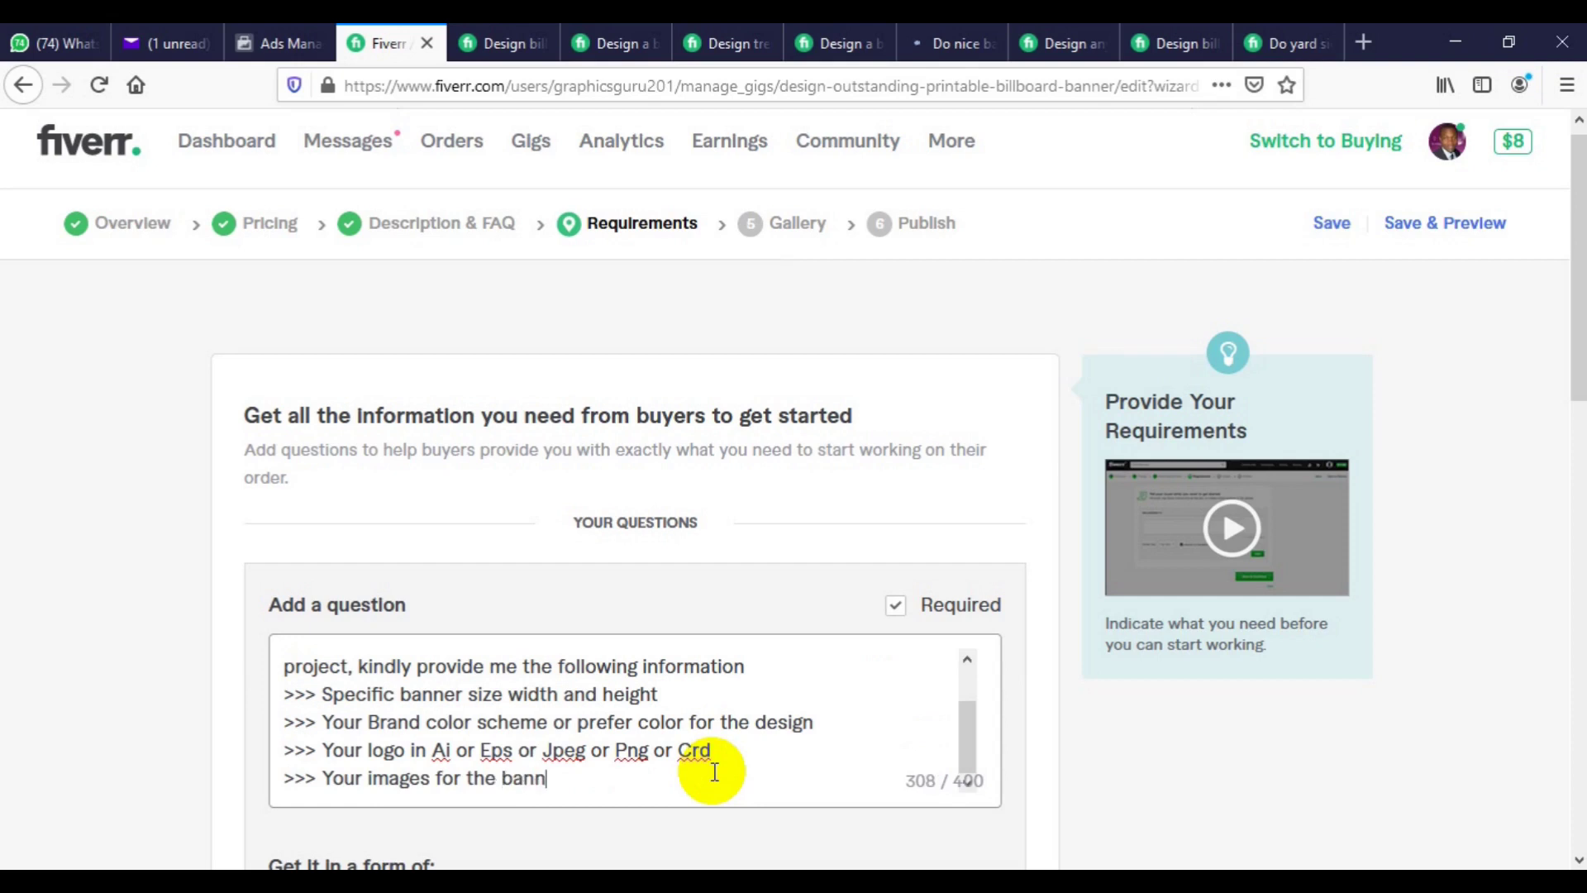
{"action": "type", "text": "er if any"}
Add the line ">>> Your design text in ms word file" and close the question with "Thank you" on its own line
{"action": "key", "text": "Return"}
{"action": "type", "text": ">>>"}
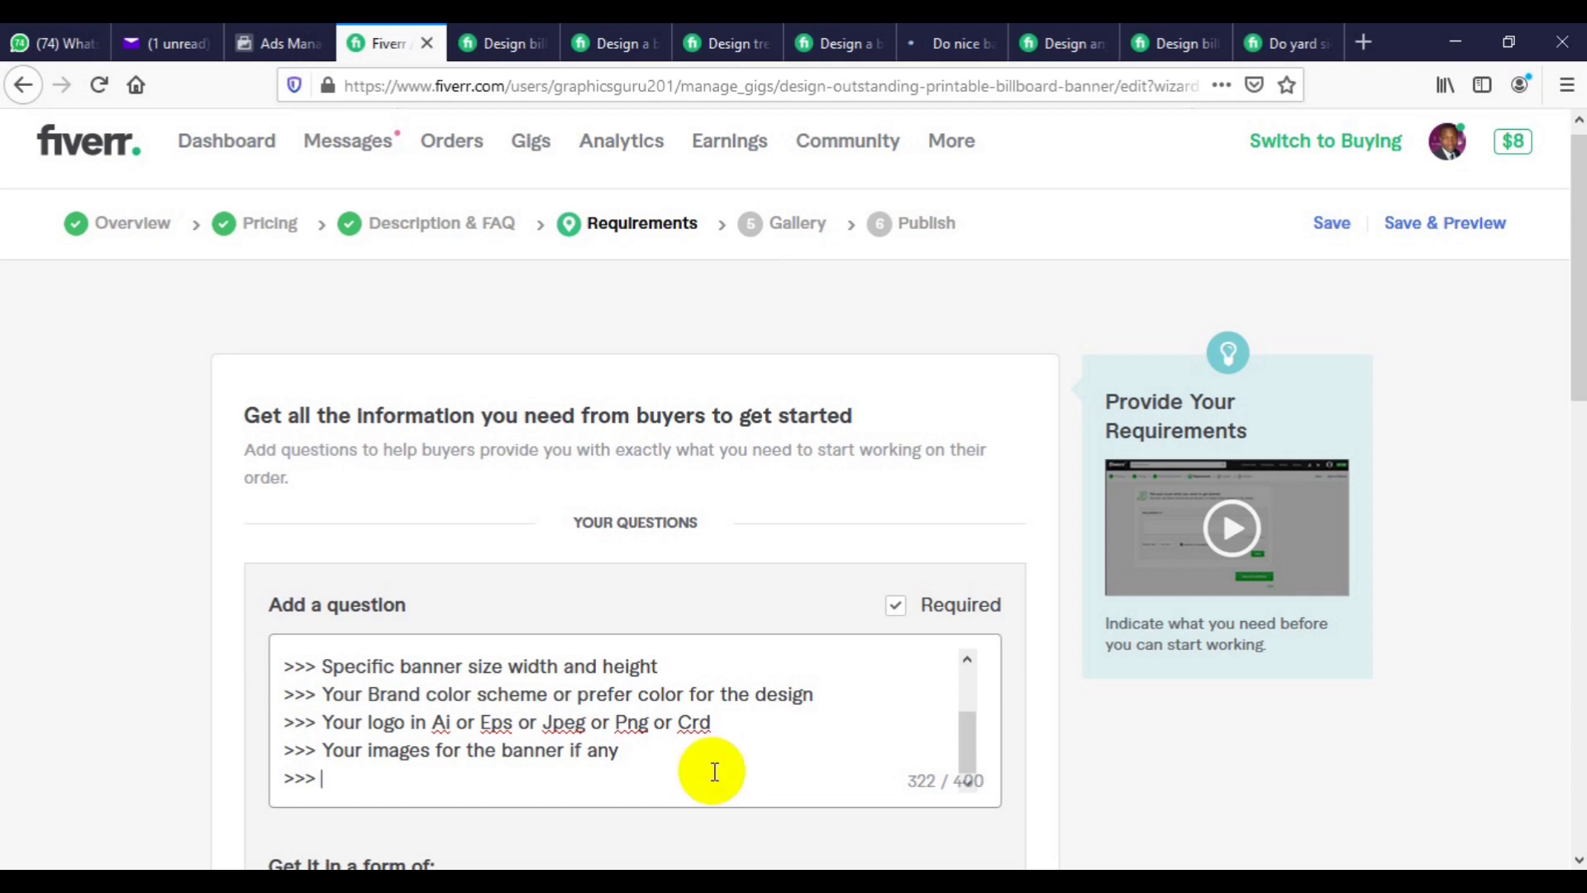
{"action": "type", "text": "Your design t"}
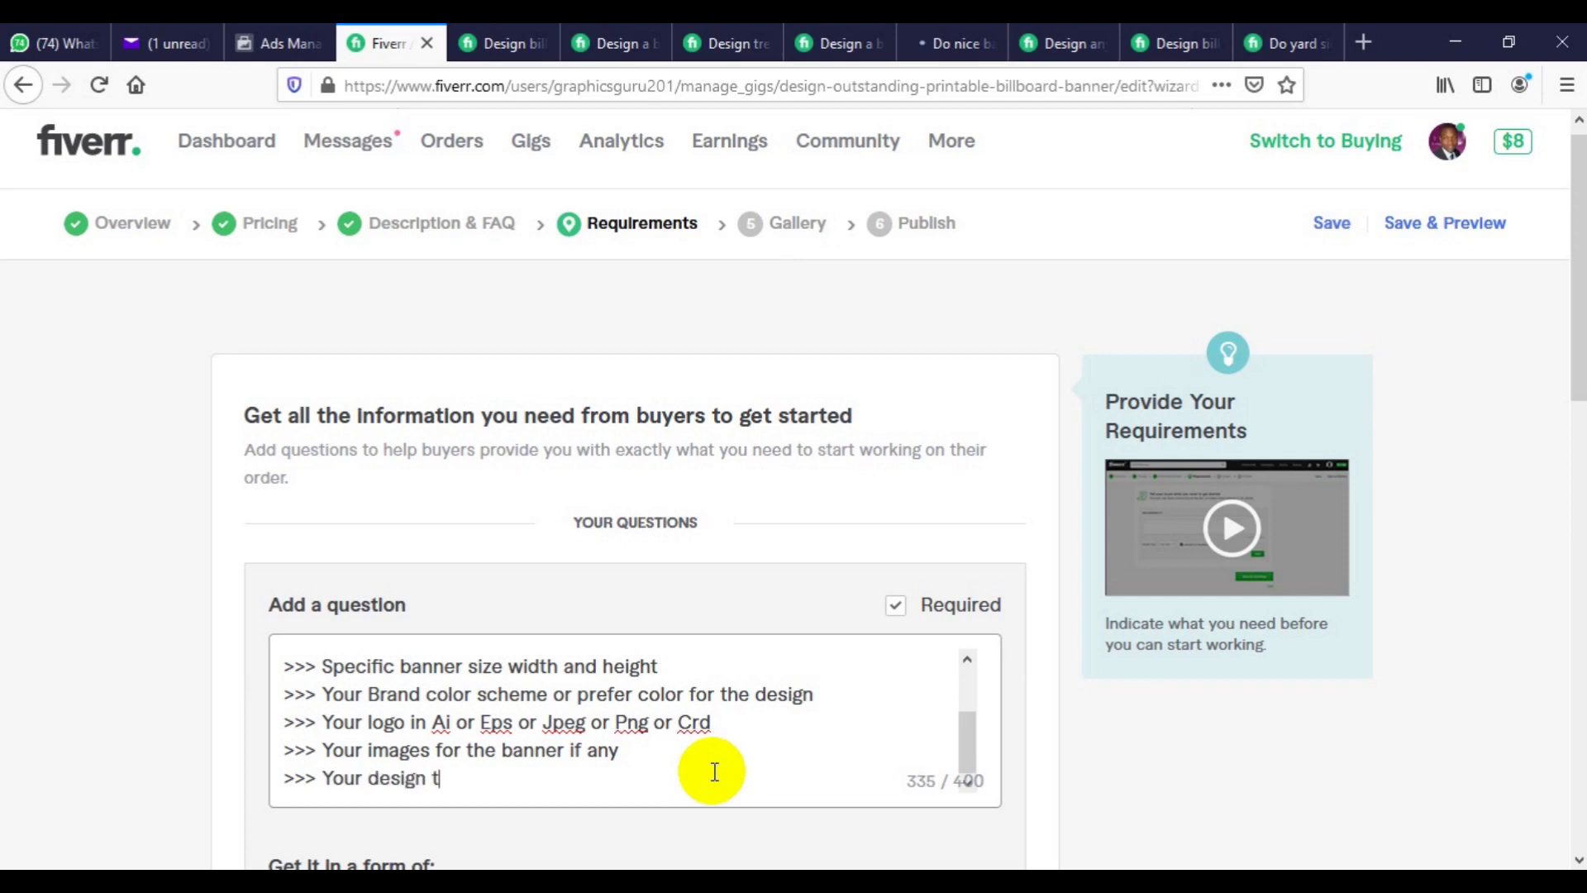
{"action": "type", "text": "ext in ms"}
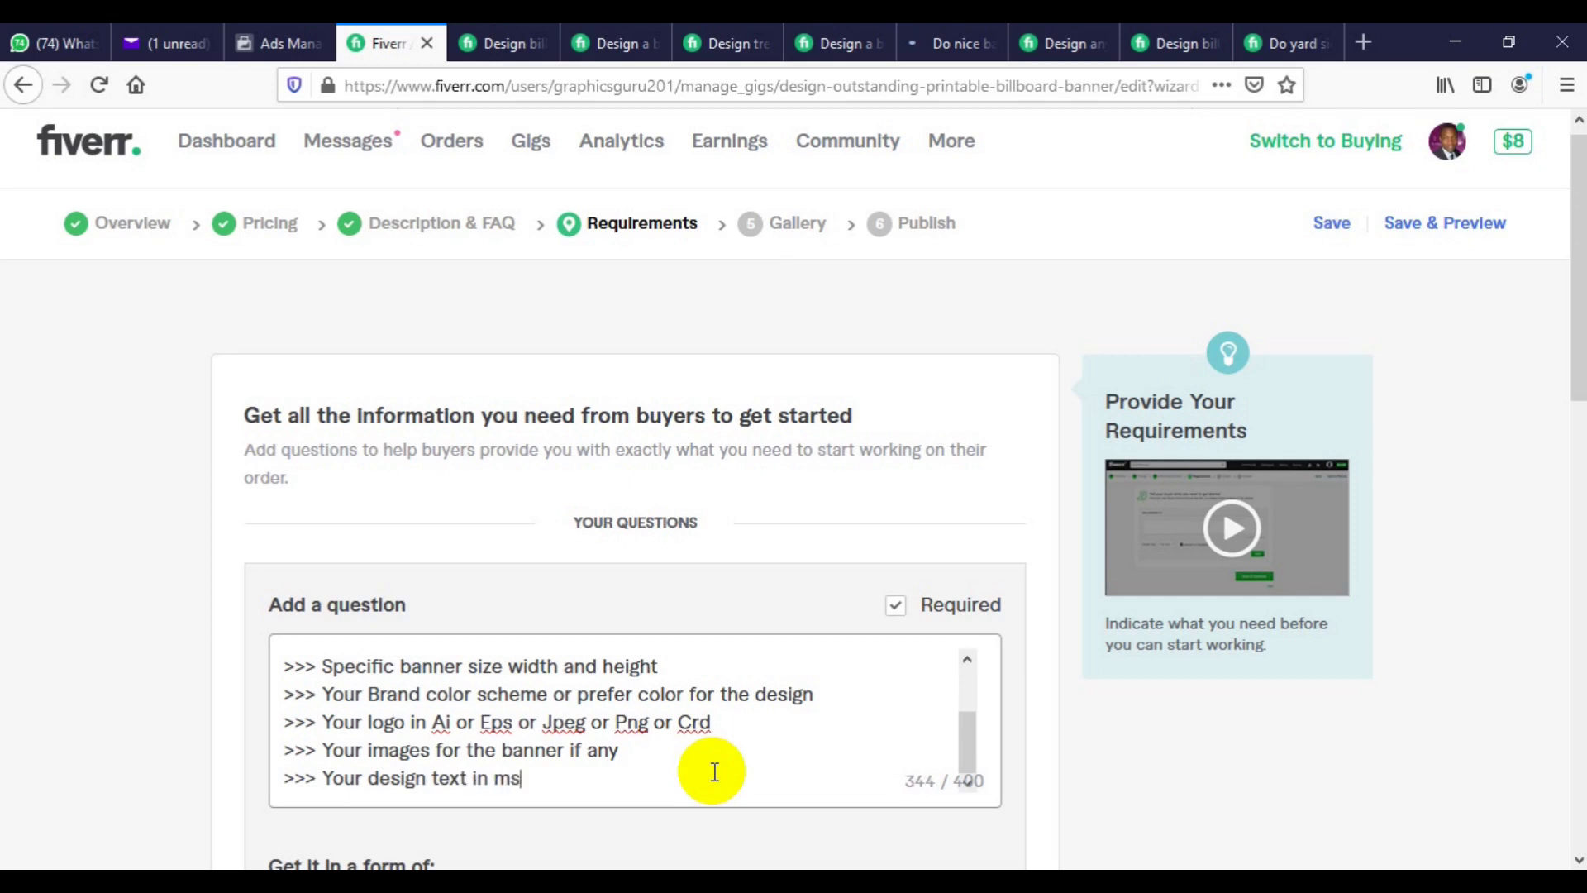
{"action": "type", "text": " word file"}
{"action": "key", "text": "Return"}
{"action": "type", "text": "Thank you"}
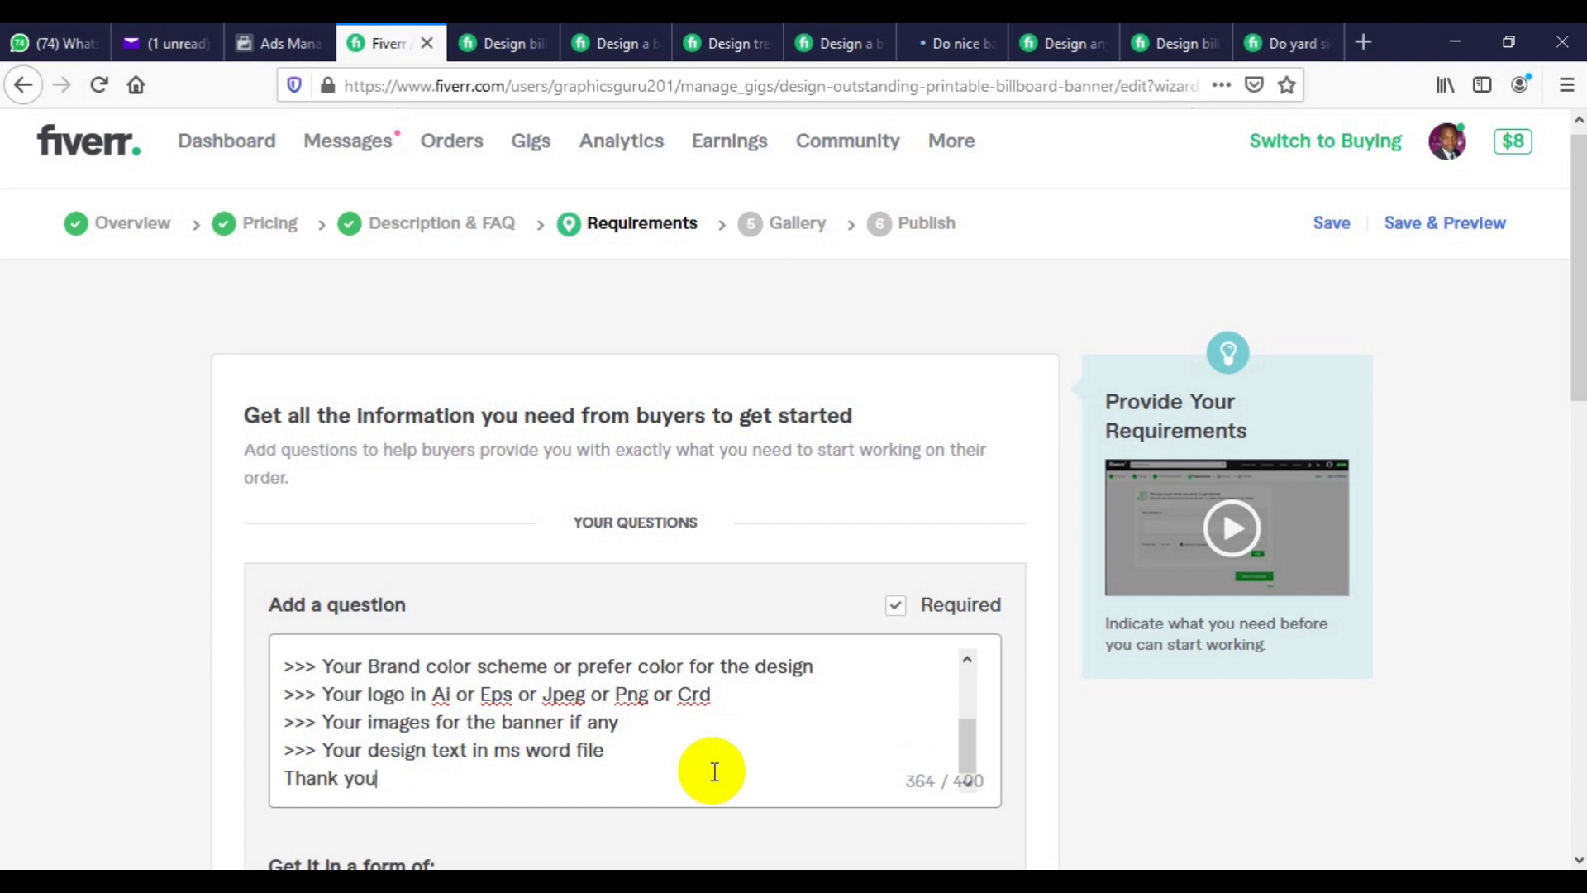
Add the finished free-text question to the buyer requirements, then save and continue to the Gallery stage
{"action": "left_click_drag", "start_coordinate": [1575, 335], "coordinate": [1574, 391]}
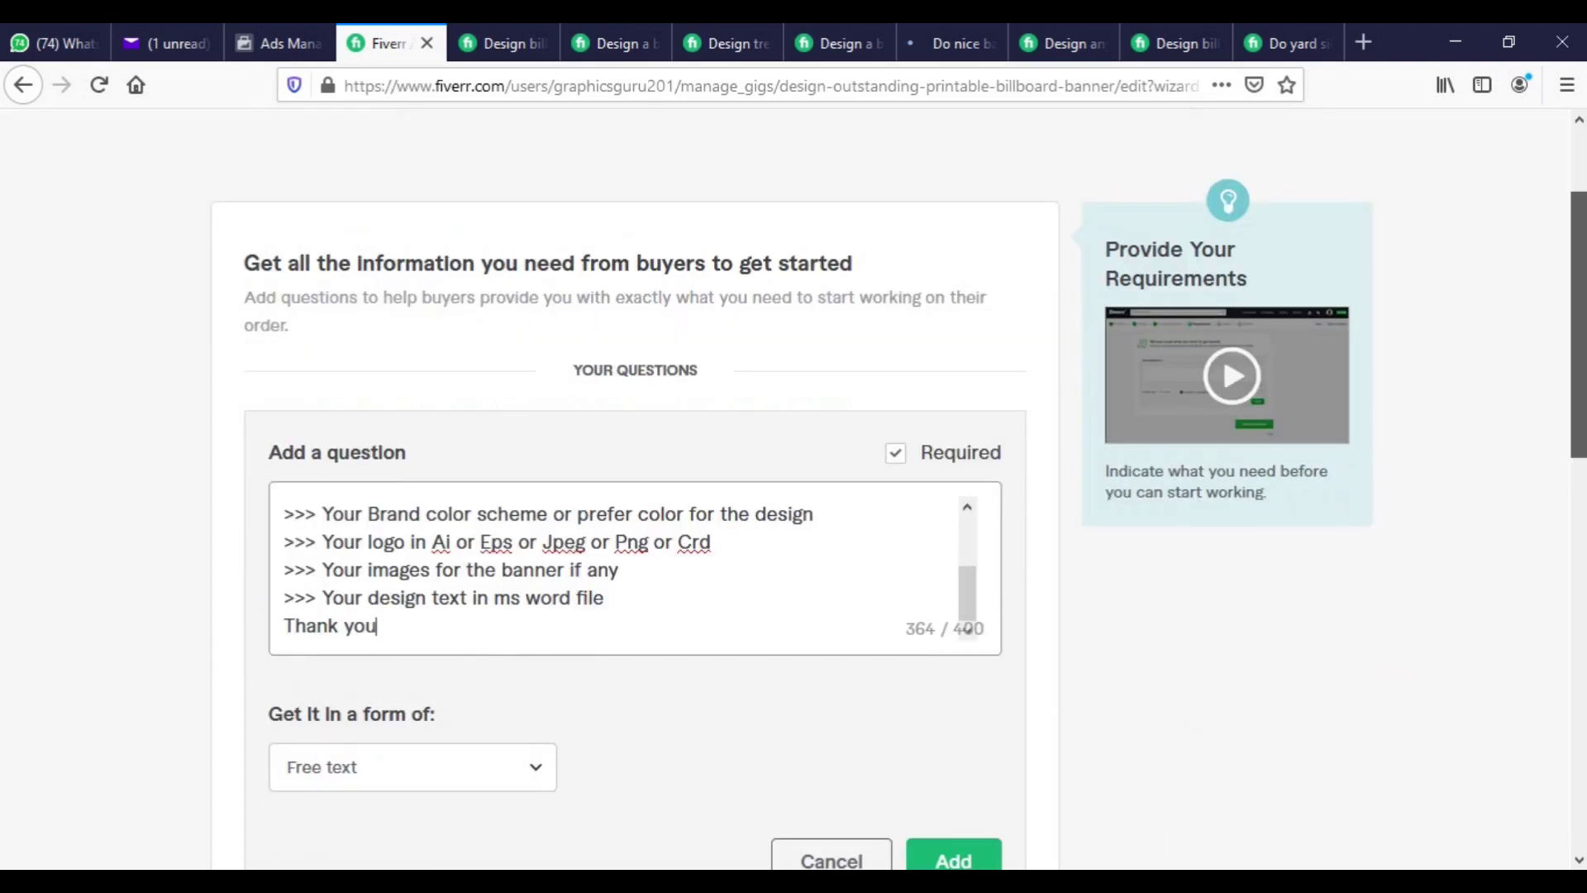
{"action": "scroll", "coordinate": [900, 514], "scroll_direction": "down", "scroll_amount": 1}
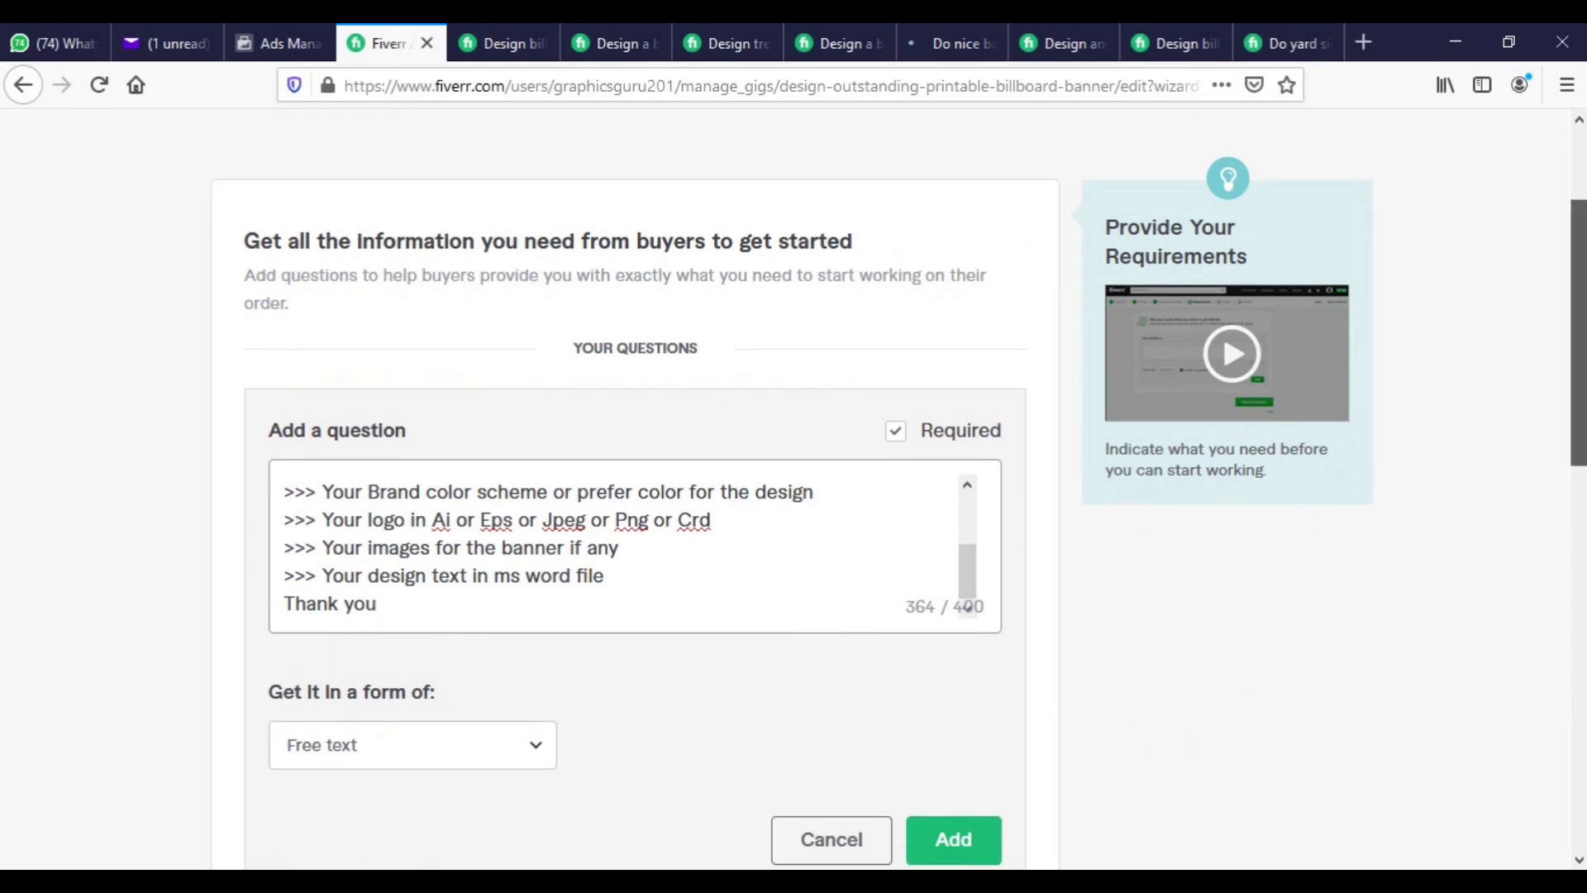
{"action": "scroll", "coordinate": [635, 496], "scroll_direction": "down", "scroll_amount": 3}
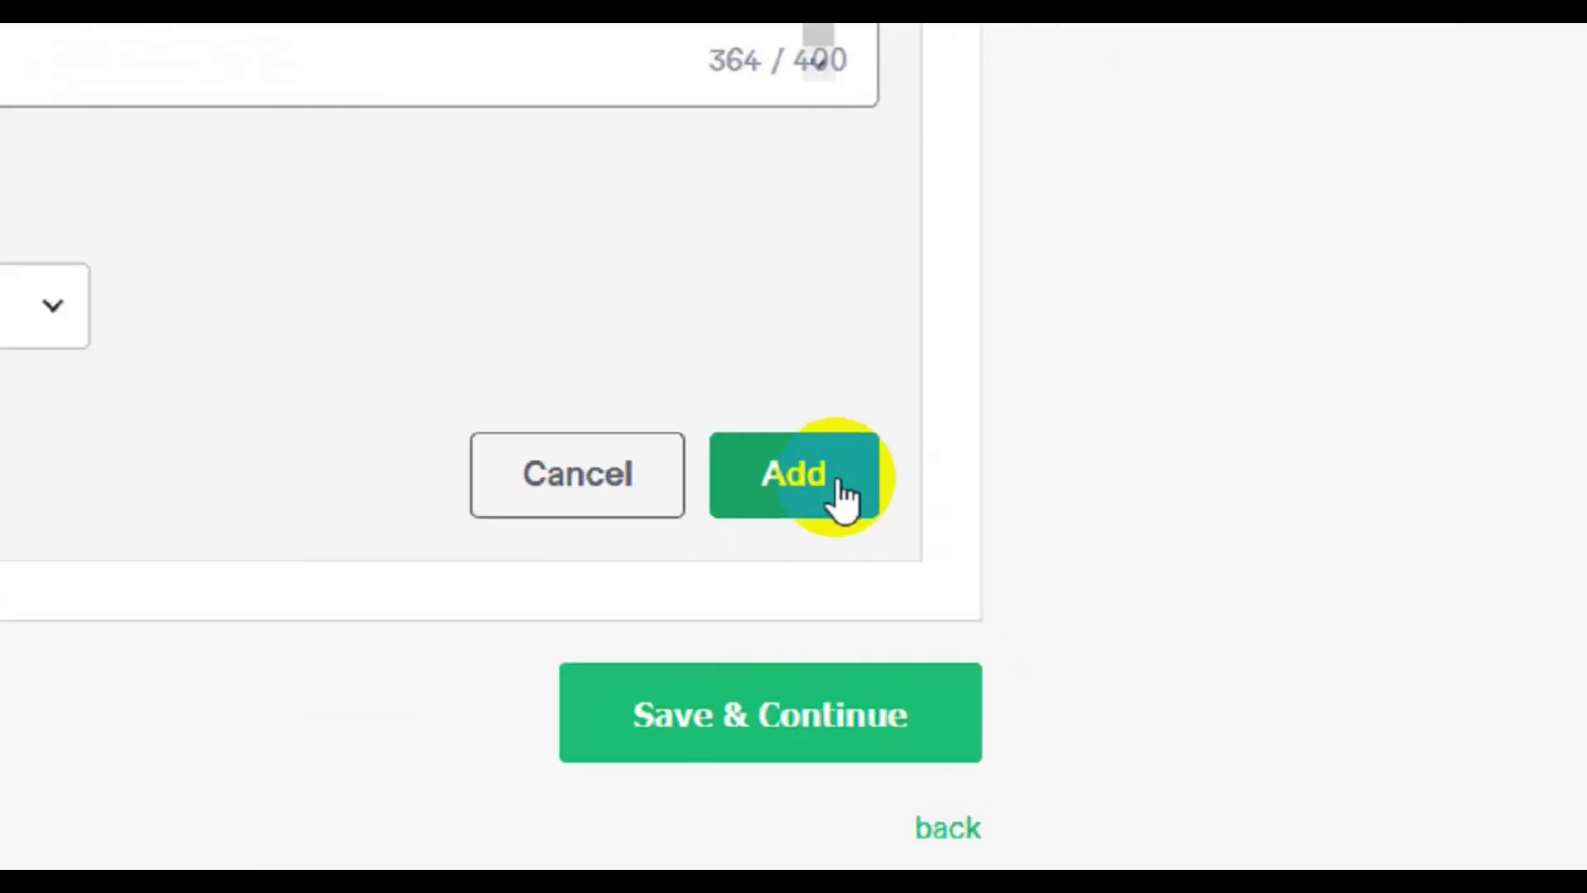
{"action": "left_click", "coordinate": [874, 519]}
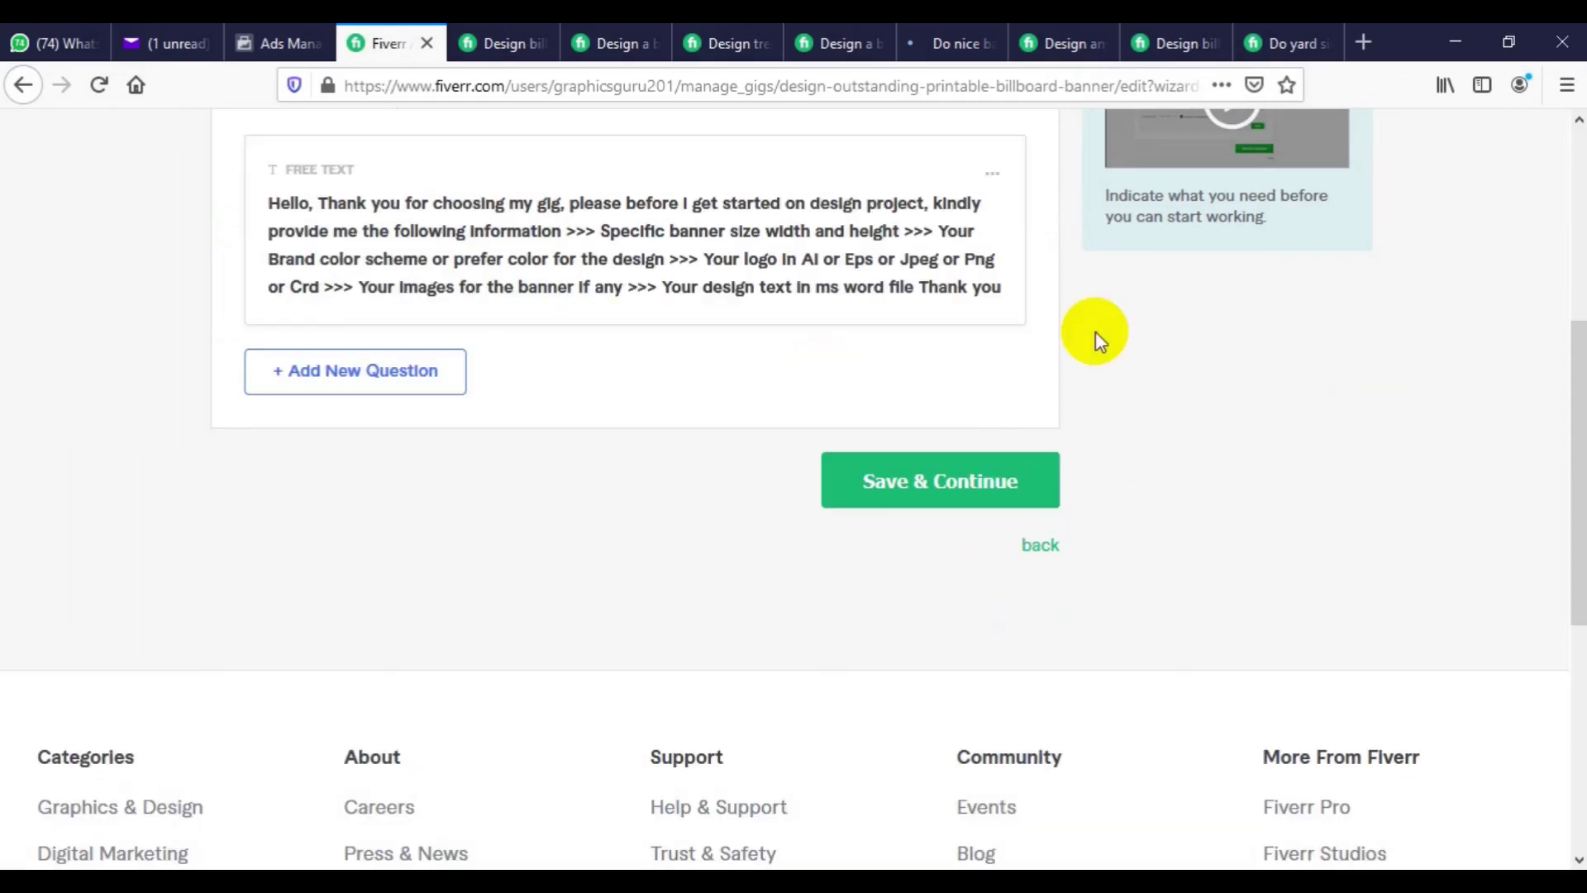
{"action": "left_click", "coordinate": [960, 501]}
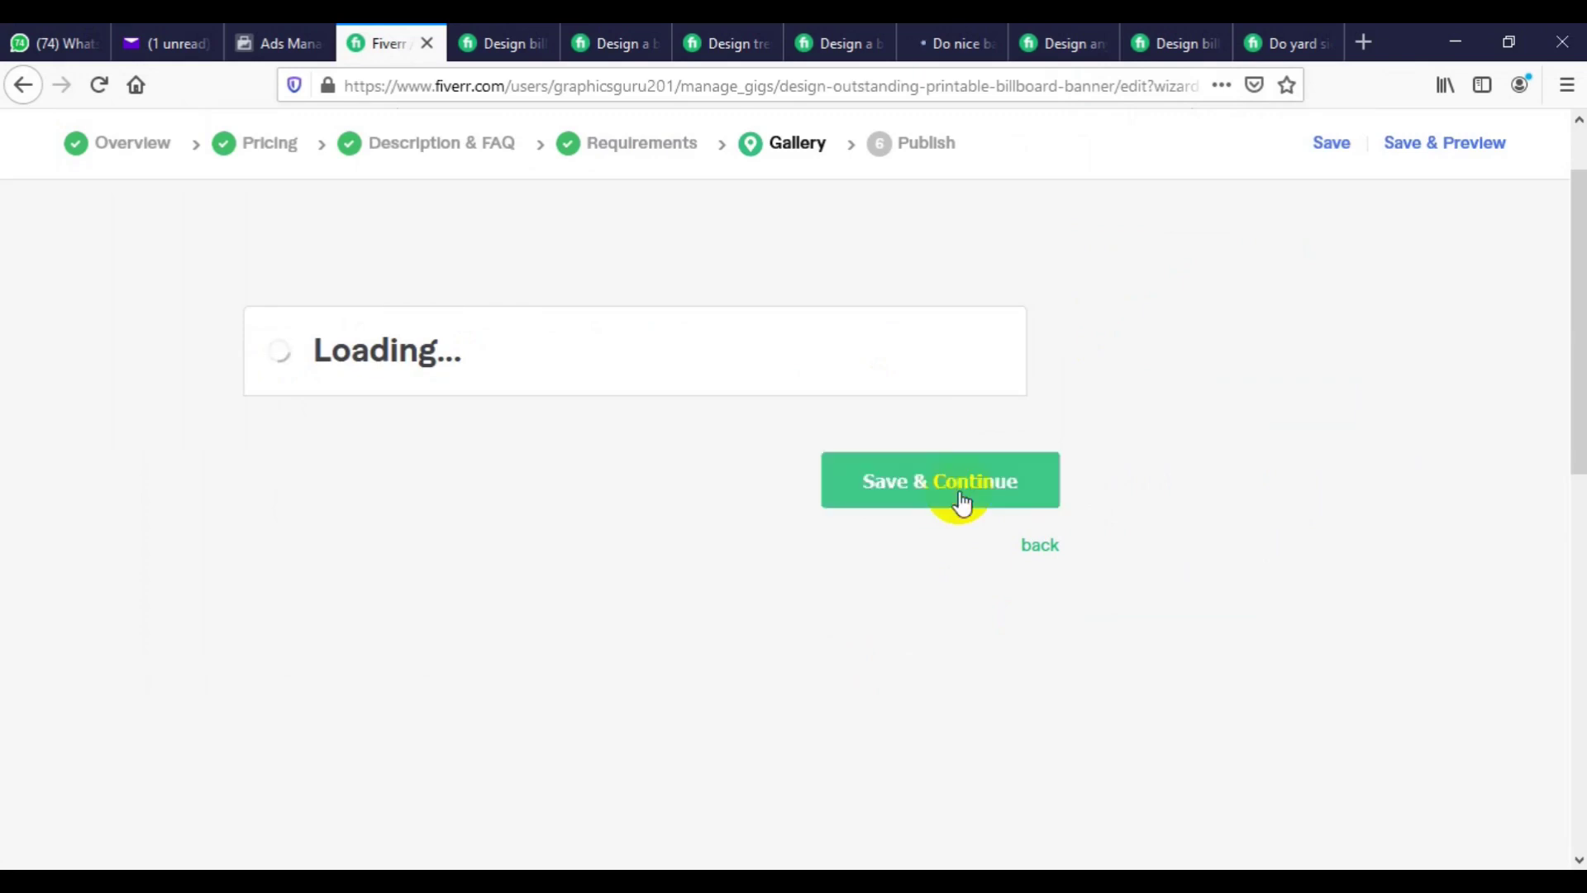
{"action": "left_click", "coordinate": [960, 502]}
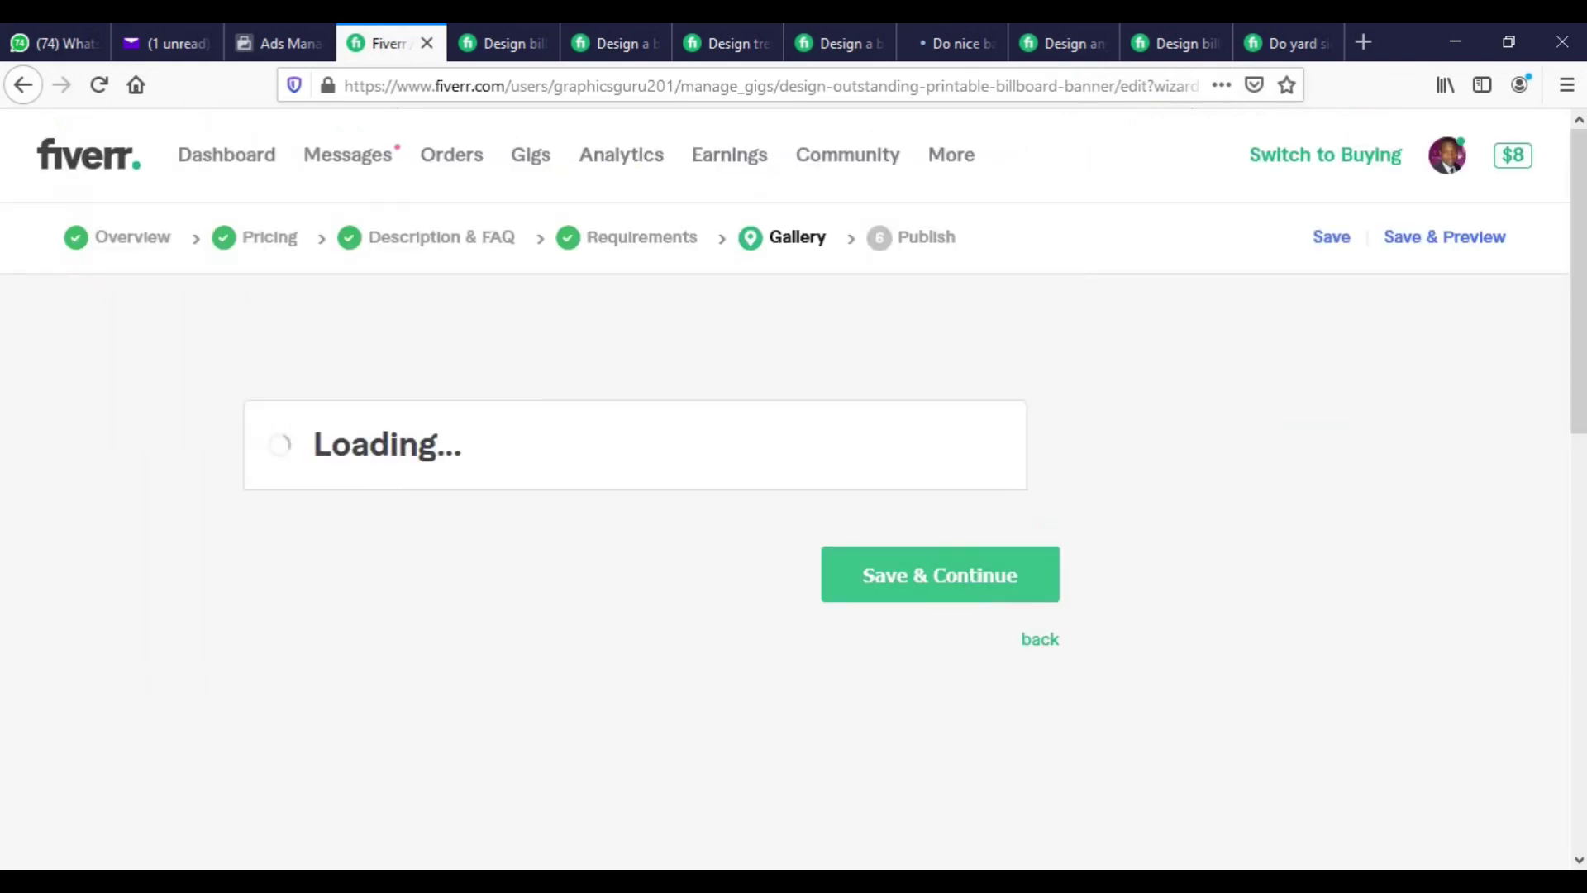